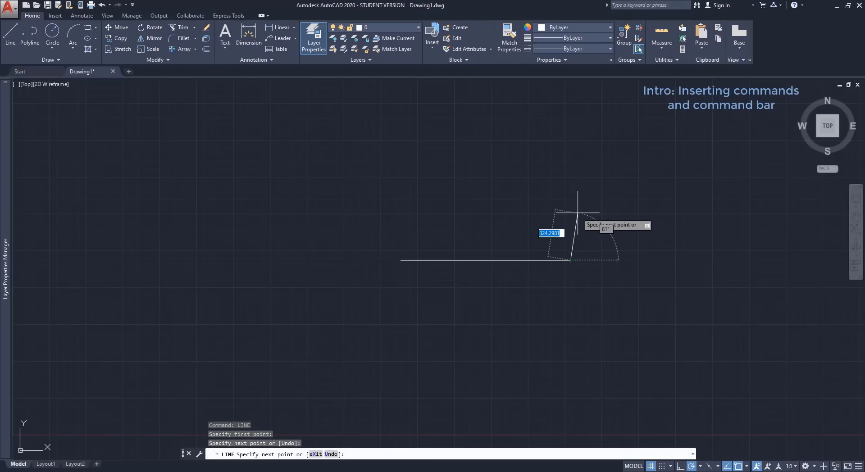
- End the line after its horizontal segment and draw a freehand circle above and overlapping the line's left end
{"action": "key", "text": "Escape"}
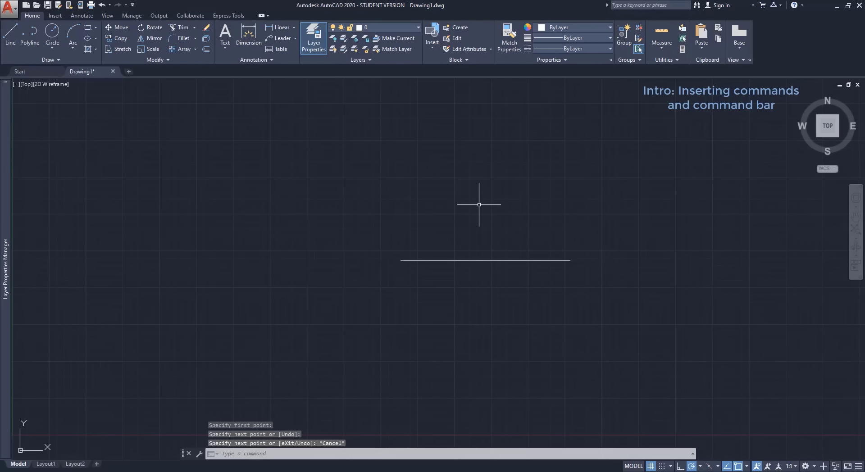
{"action": "type", "text": "CIRCLE"}
{"action": "key", "text": "Return"}
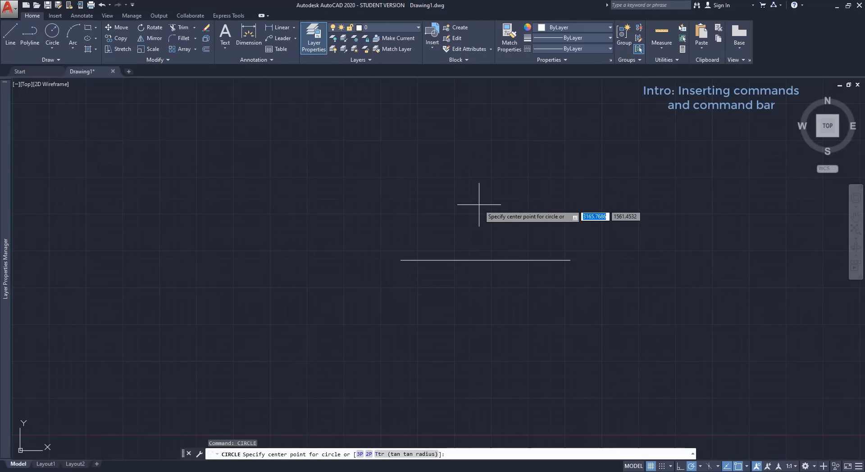
{"action": "left_click", "coordinate": [346, 196]}
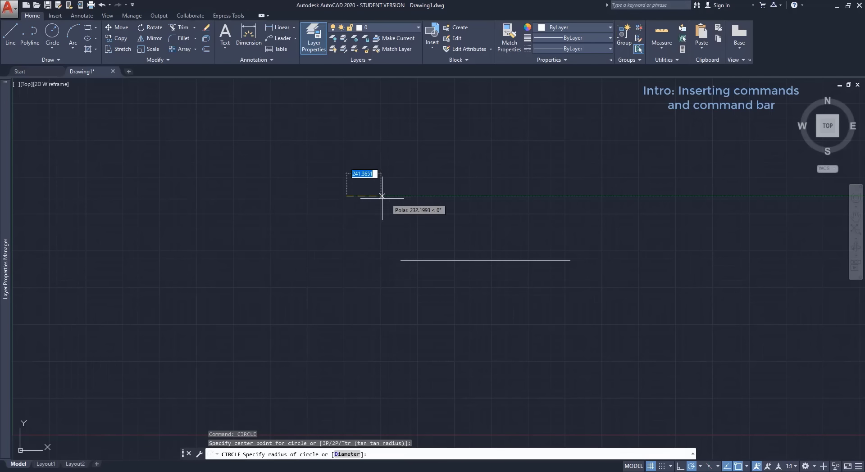
{"action": "left_click", "coordinate": [420, 196]}
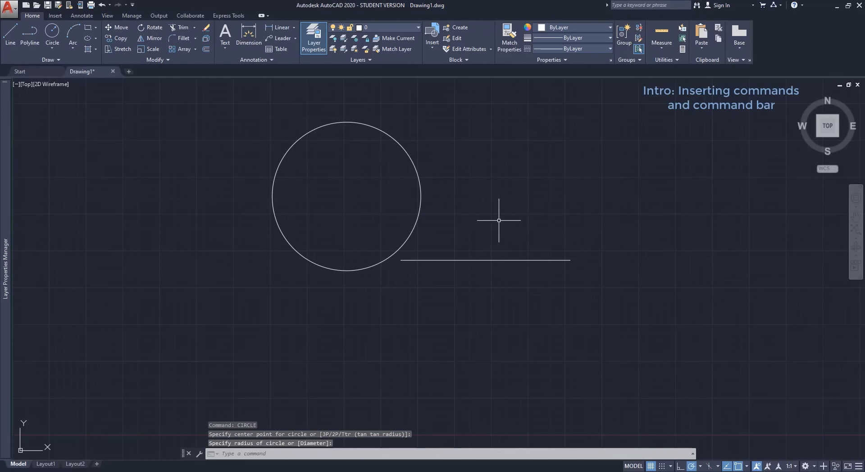
{"action": "key", "text": "Escape"}
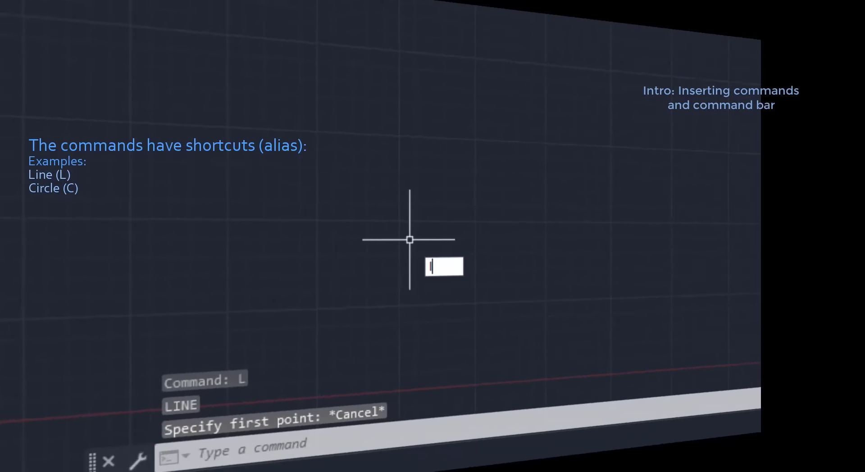
- Try starting the Line and Circle commands with their aliases L and C, cancelling each one
{"action": "type", "text": "L"}
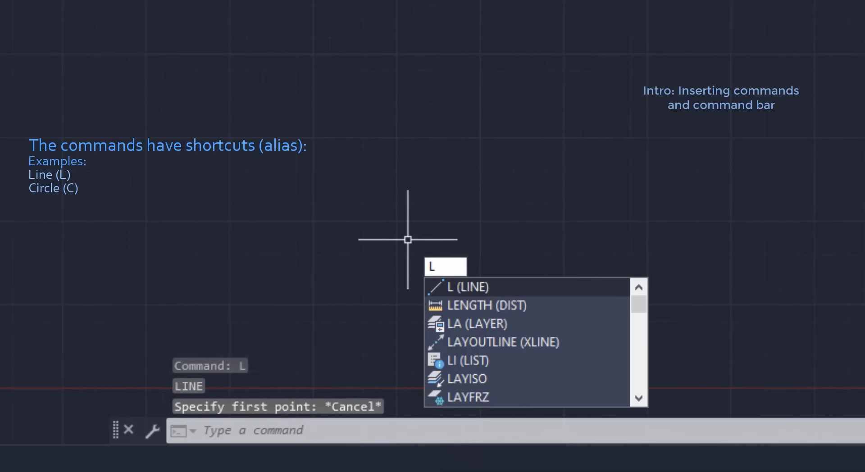
{"action": "key", "text": "Return"}
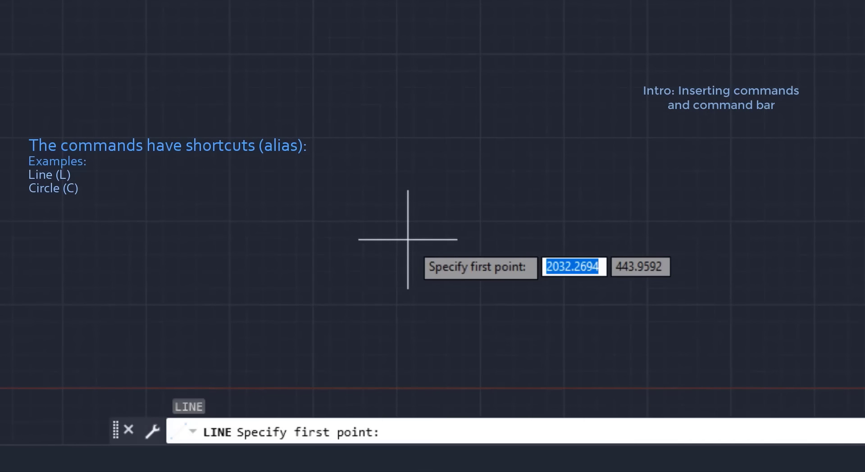
{"action": "key", "text": "Escape"}
{"action": "type", "text": "c"}
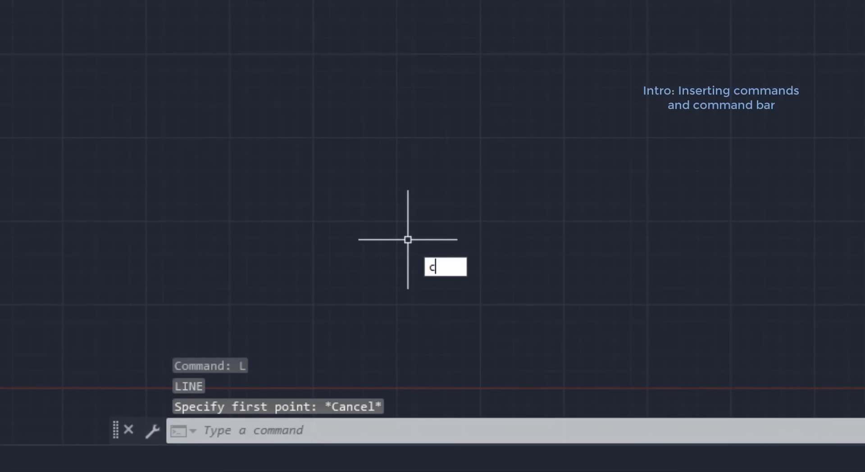
{"action": "key", "text": "Return"}
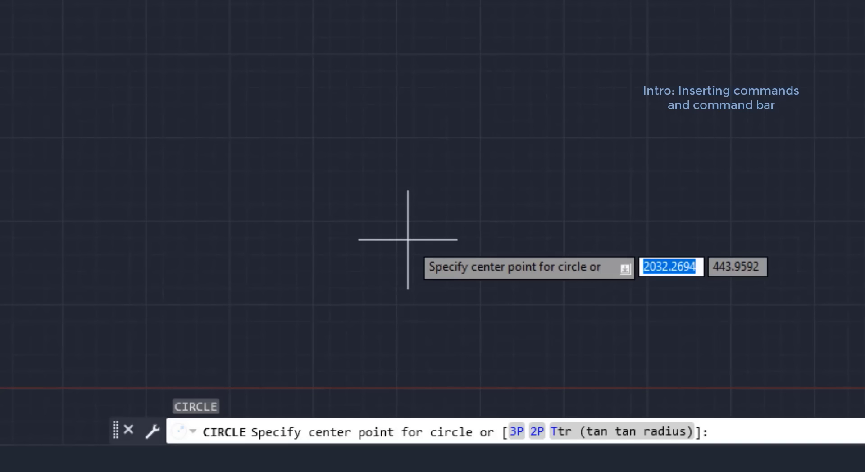
{"action": "key", "text": "Escape"}
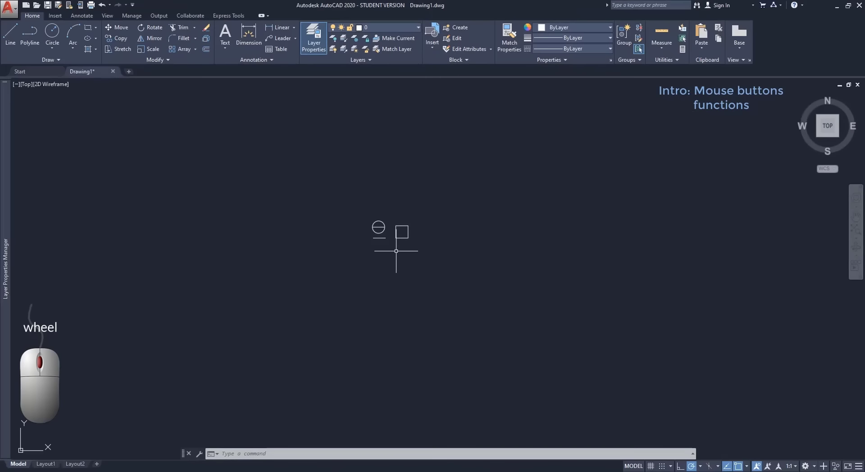
- Examine the circle, line and square at several zoom levels and pan across the drawing
{"action": "scroll", "coordinate": [393, 239], "scroll_direction": "up", "scroll_amount": 4}
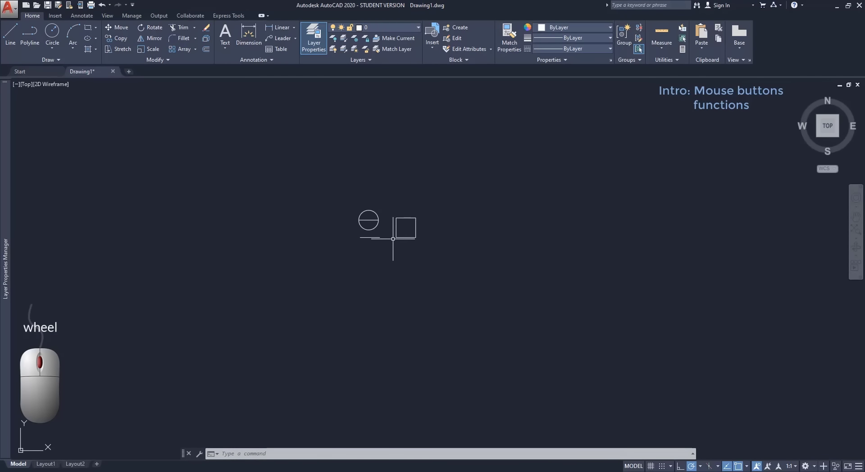
{"action": "scroll", "coordinate": [393, 238], "scroll_direction": "up", "scroll_amount": 8}
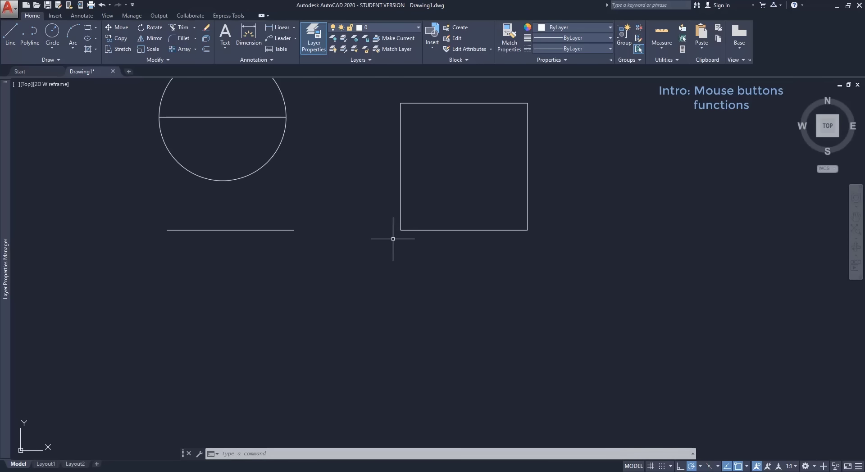
{"action": "scroll", "coordinate": [394, 237], "scroll_direction": "down", "scroll_amount": 8}
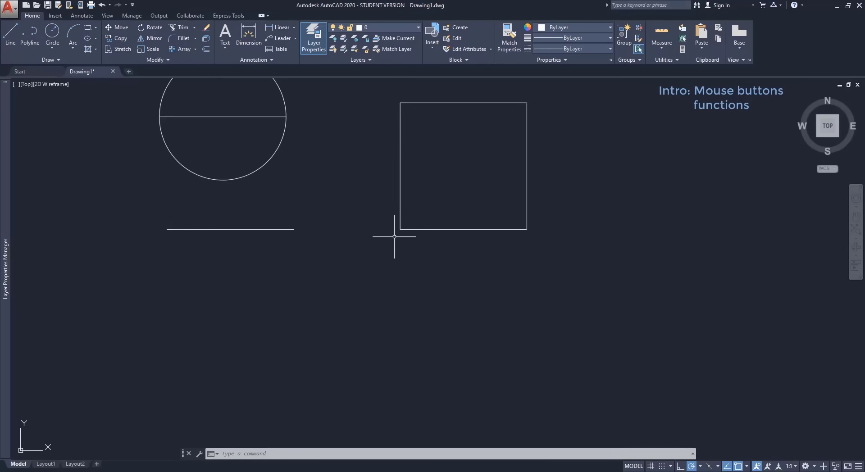
{"action": "scroll", "coordinate": [394, 237], "scroll_direction": "down", "scroll_amount": 8}
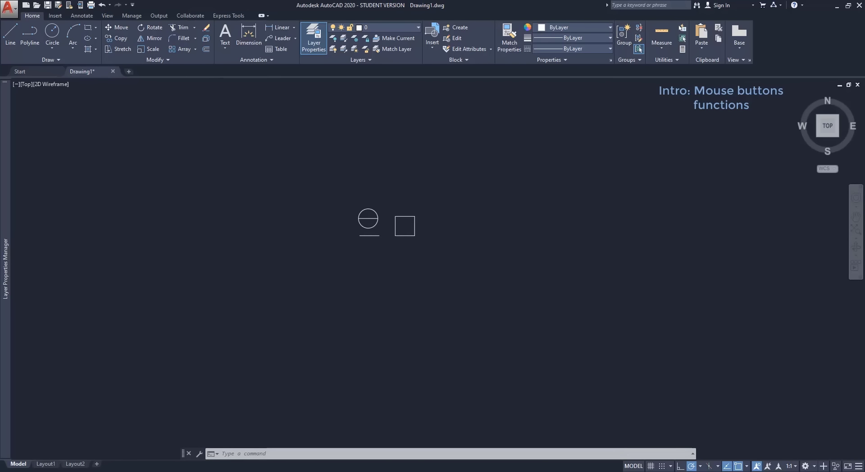
{"action": "scroll", "coordinate": [394, 236], "scroll_direction": "down", "scroll_amount": 3}
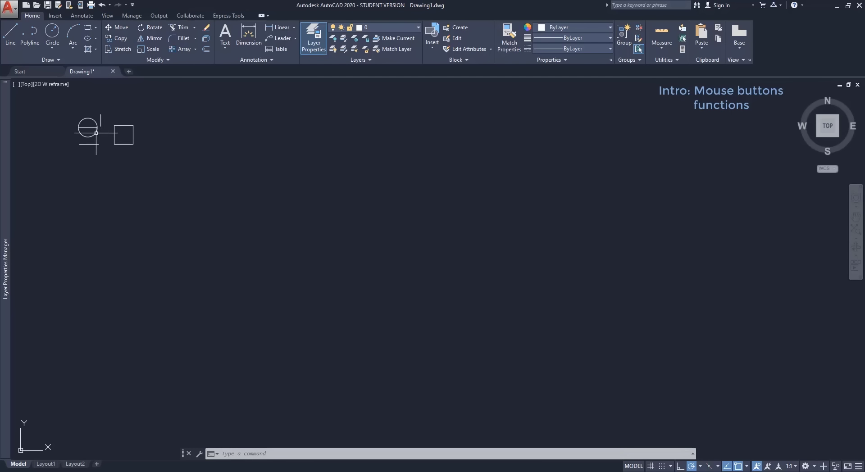
{"action": "scroll", "coordinate": [66, 112], "scroll_direction": "up", "scroll_amount": 10}
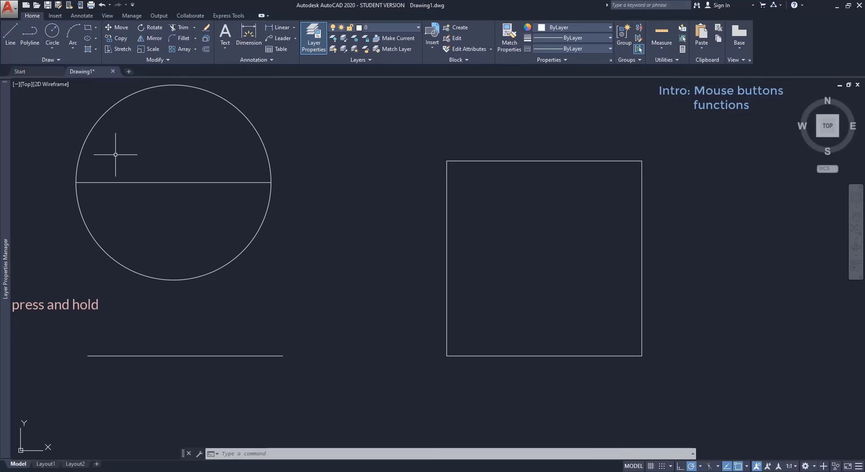
{"action": "middle_click_drag", "start_coordinate": [115, 154], "coordinate": [369, 236]}
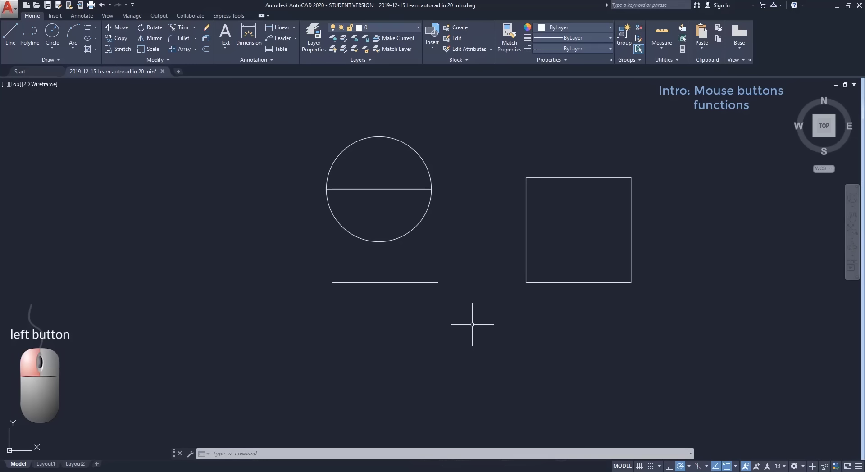
- Select the circle alone and clear it, and select the circle together with the horizontal line below it and clear both
{"action": "left_click", "coordinate": [425, 214]}
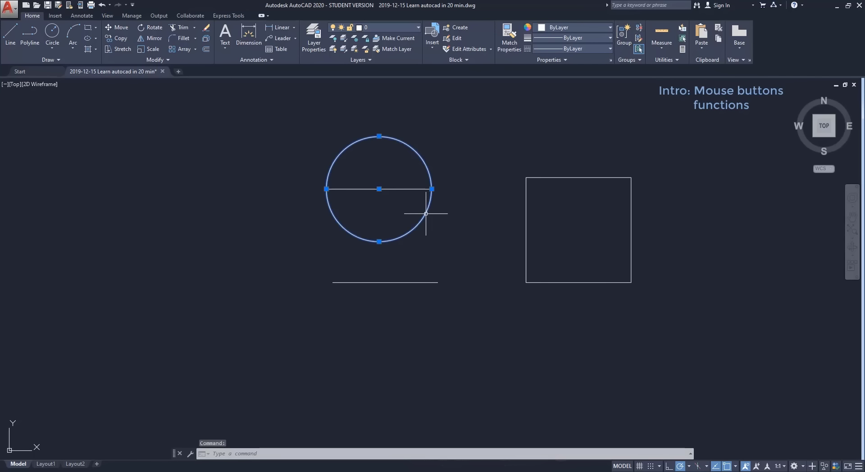
{"action": "double_click", "coordinate": [461, 255]}
{"action": "key", "text": "Escape"}
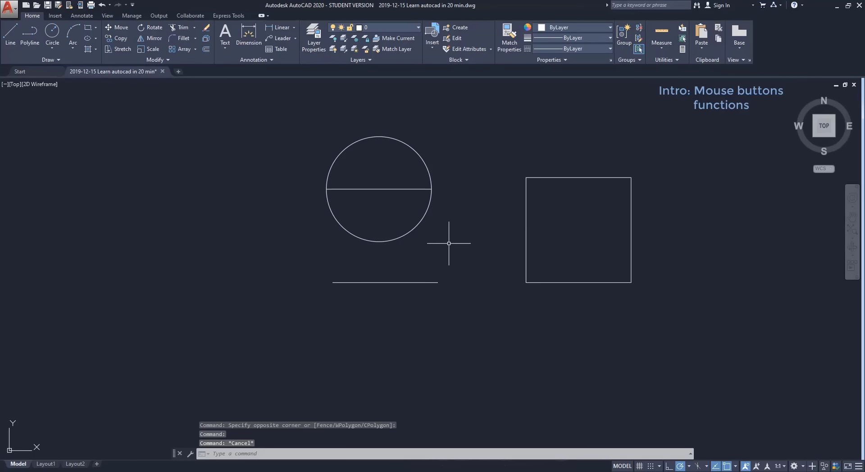
{"action": "left_click", "coordinate": [419, 222]}
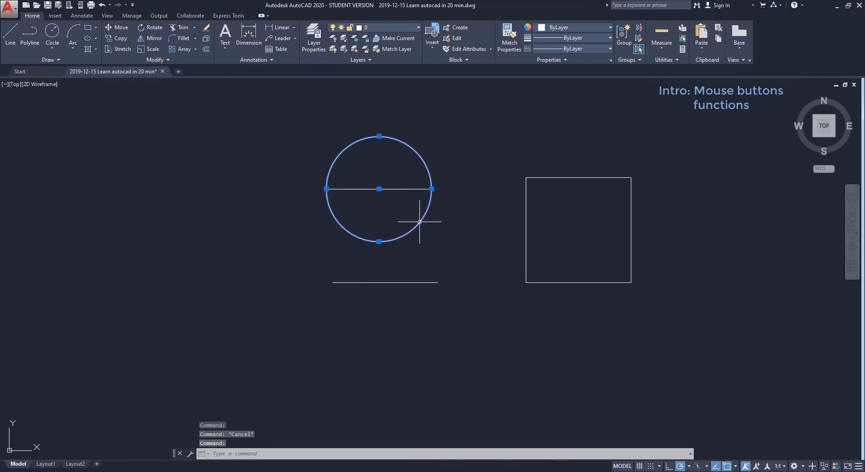
{"action": "left_click", "coordinate": [430, 282]}
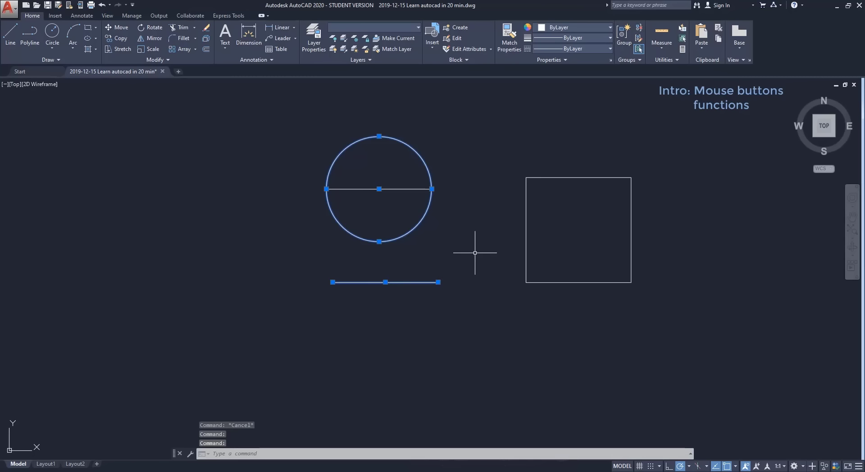
{"action": "key", "text": "Escape"}
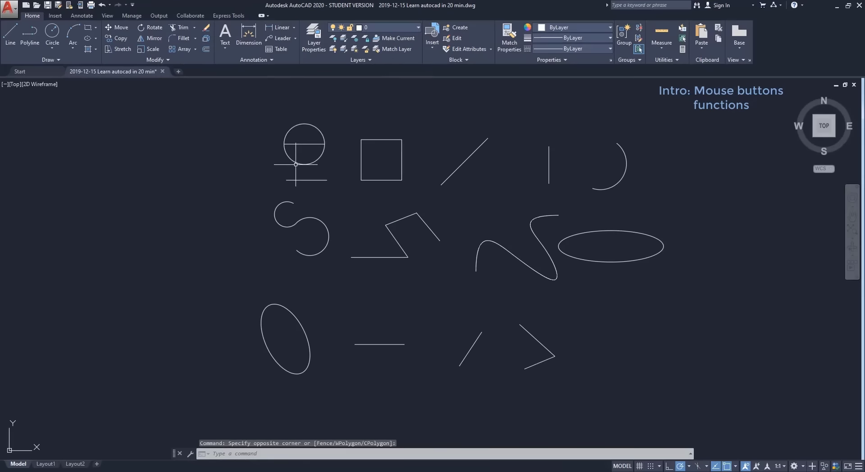
- Select individually the circle, the line below it, the square's left edge, the long diagonal line, the zigzag polyline and the S-shaped curve
{"action": "left_click", "coordinate": [297, 164]}
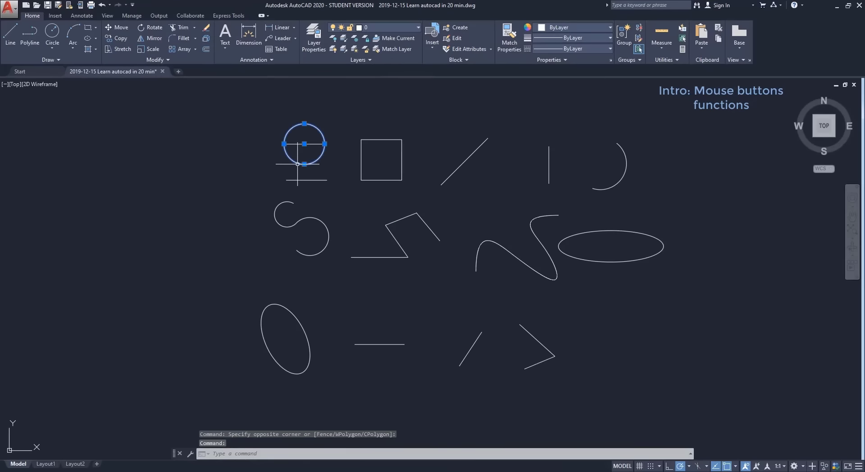
{"action": "left_click", "coordinate": [299, 180]}
{"action": "left_click", "coordinate": [361, 178]}
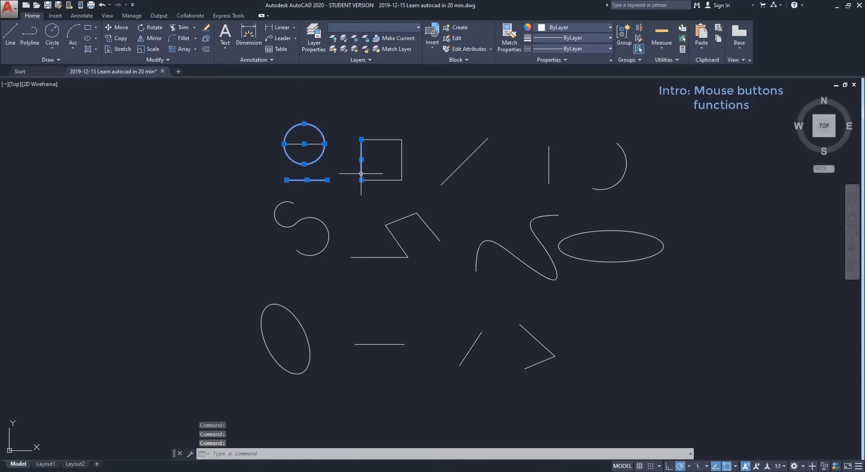
{"action": "left_click", "coordinate": [444, 183]}
{"action": "left_click", "coordinate": [419, 216]}
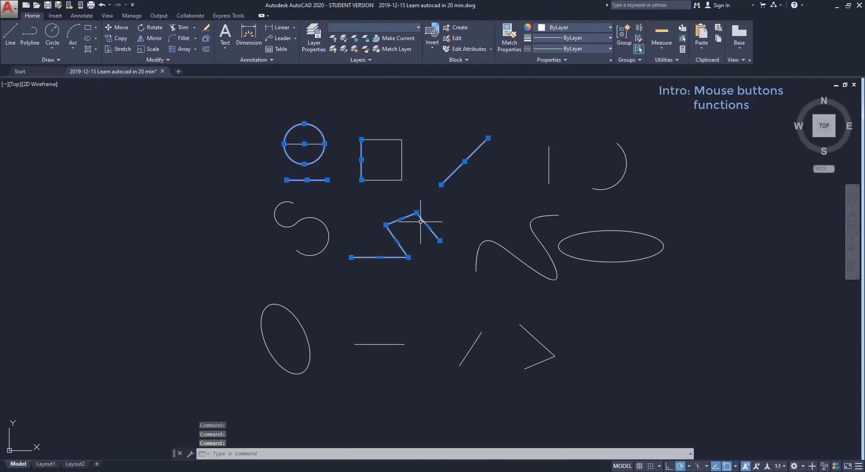
{"action": "left_click", "coordinate": [328, 224]}
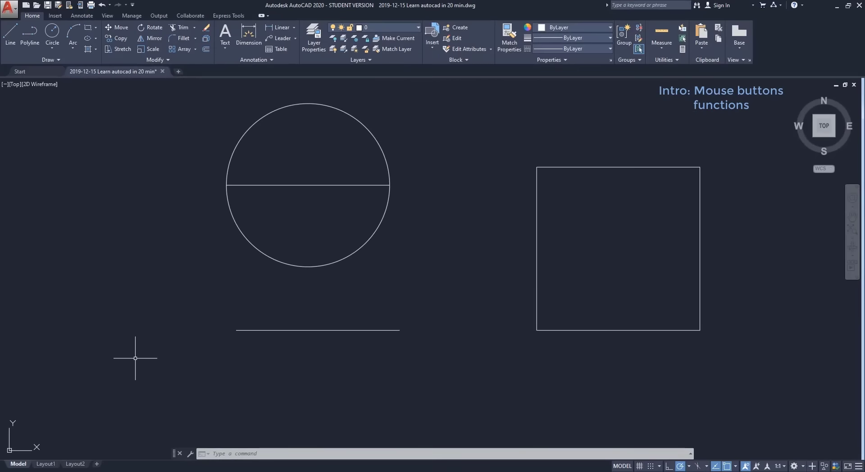
- Select the horizontal line below the circle with a window fully enclosing it, and clear the selection
{"action": "left_click", "coordinate": [135, 358]}
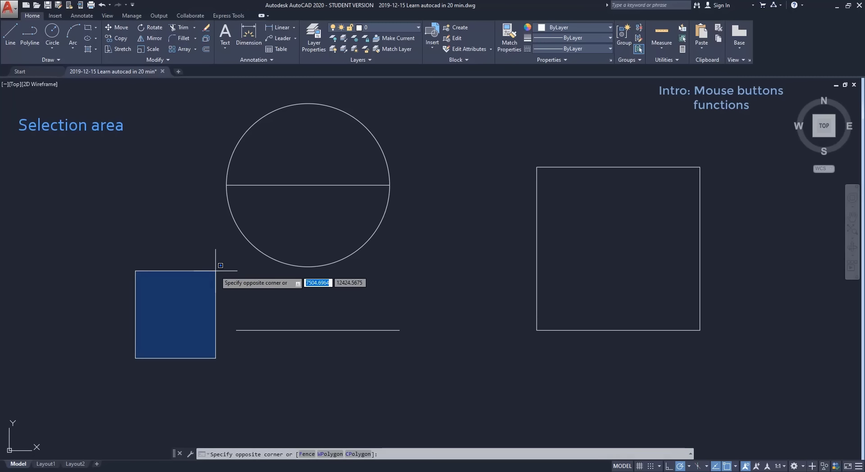
{"action": "left_click", "coordinate": [43, 268]}
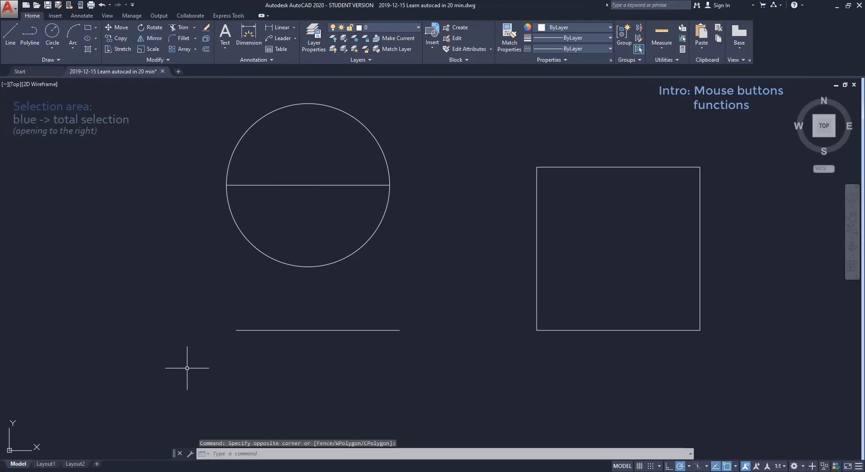
{"action": "left_click", "coordinate": [187, 367]}
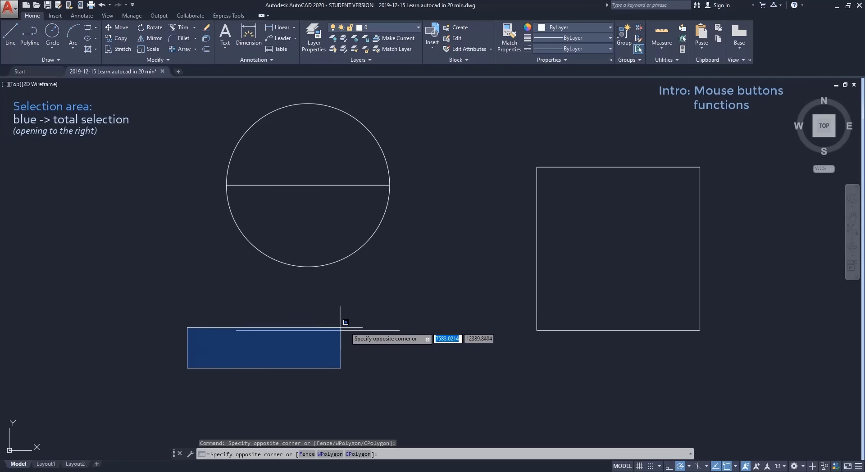
{"action": "left_click", "coordinate": [429, 296]}
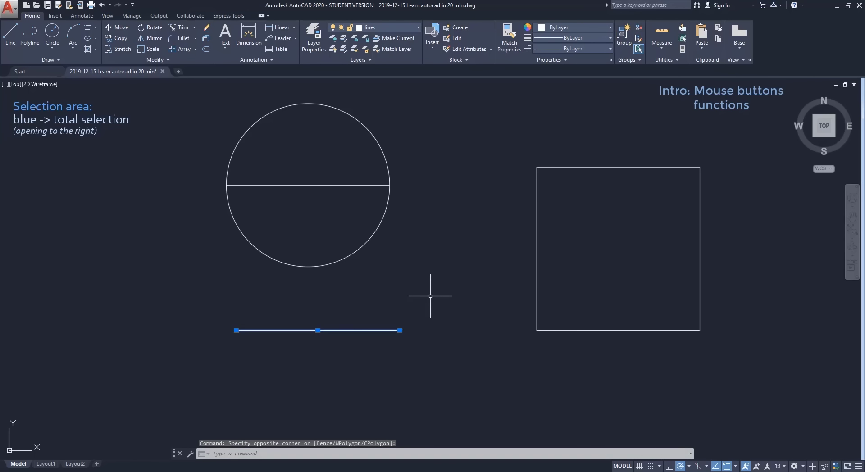
{"action": "key", "text": "Escape"}
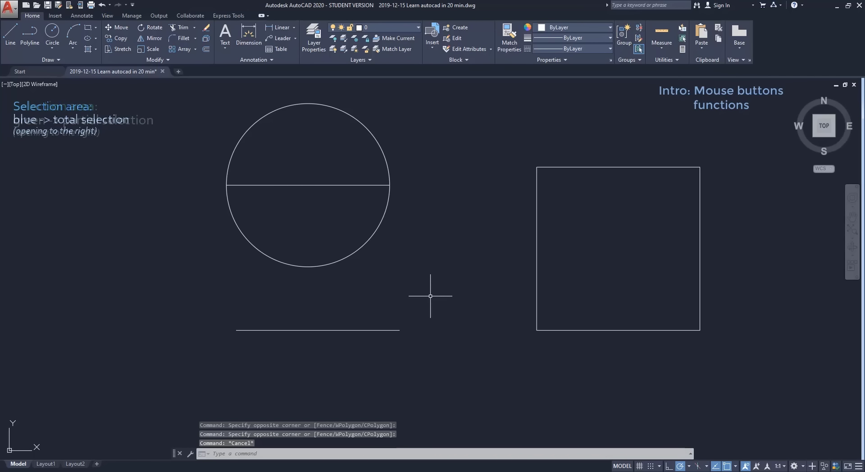
- Select the line below the circle with a crossing window over only its right end, and clear the selection
{"action": "left_click", "coordinate": [449, 360]}
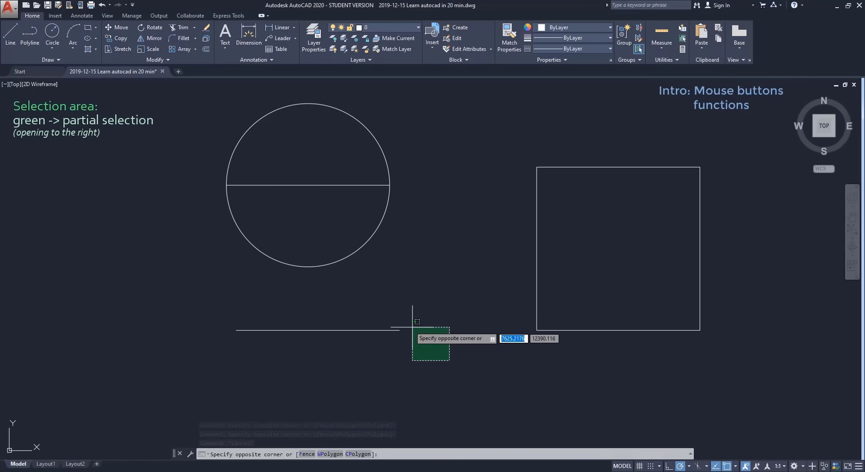
{"action": "left_click", "coordinate": [370, 314]}
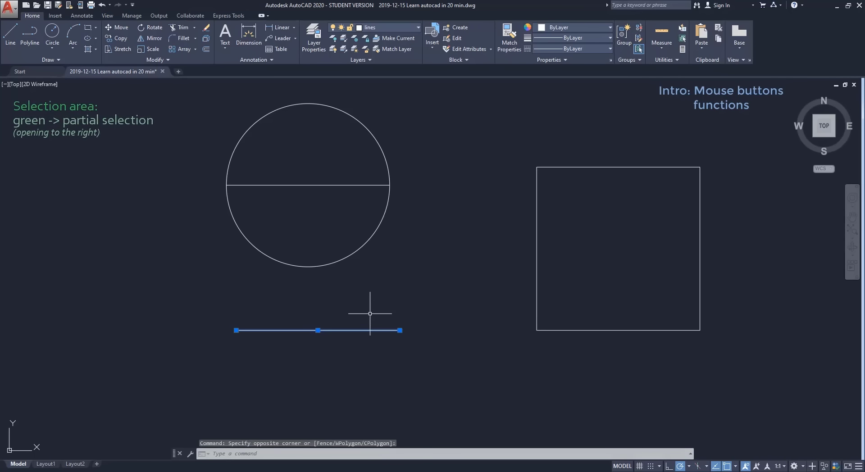
{"action": "key", "text": "Escape"}
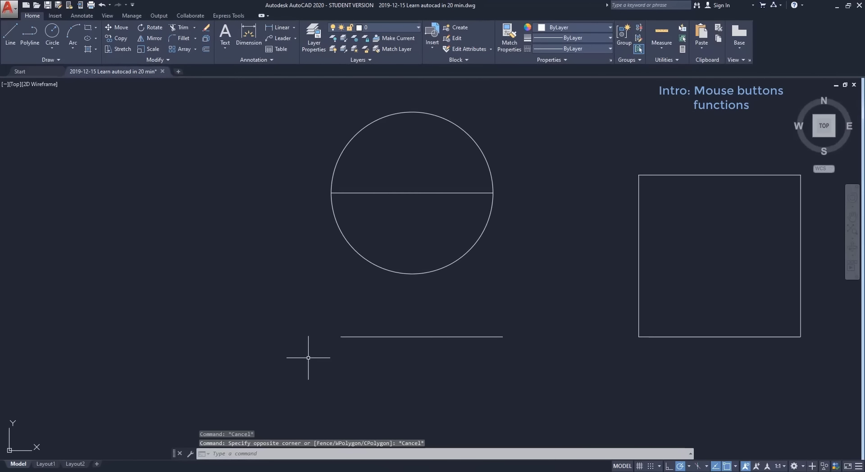
- Select the line below the circle with an enclosing window, and view the shortcut menu with nothing selected
{"action": "left_click", "coordinate": [314, 354]}
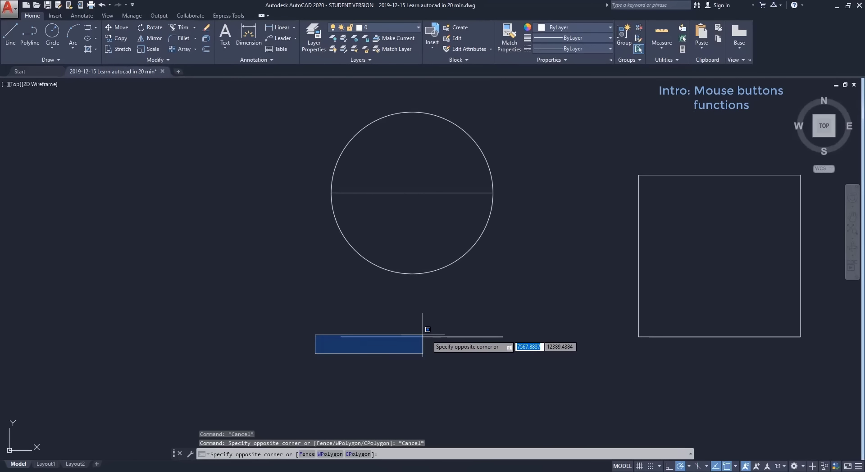
{"action": "left_click", "coordinate": [528, 326]}
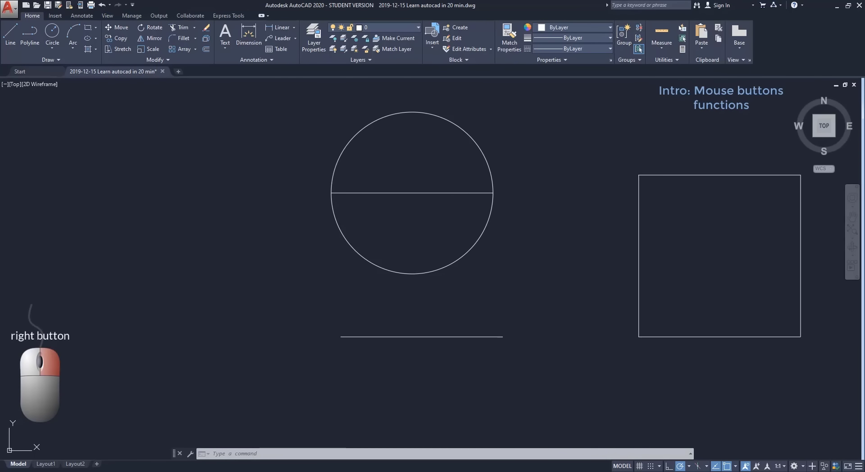
{"action": "right_click", "coordinate": [554, 277]}
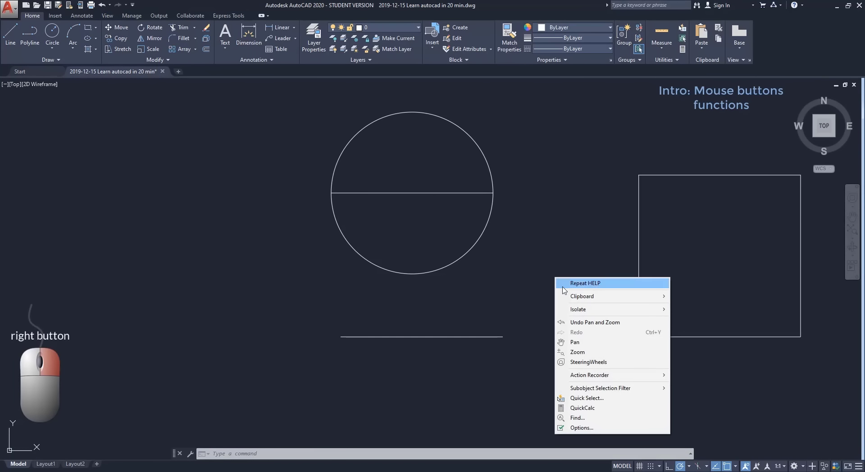
{"action": "left_click", "coordinate": [536, 316]}
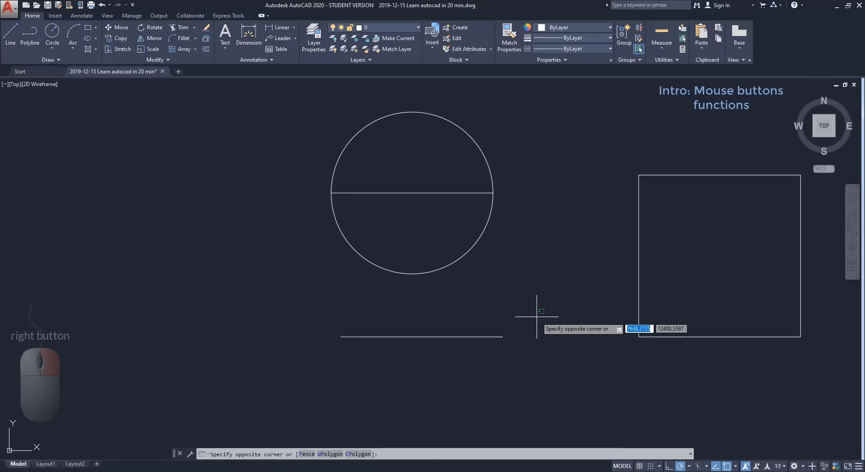
- Select the line below the circle with a crossing window, view its full Properties, and close the palette
{"action": "left_click", "coordinate": [536, 317]}
{"action": "left_click", "coordinate": [494, 335]}
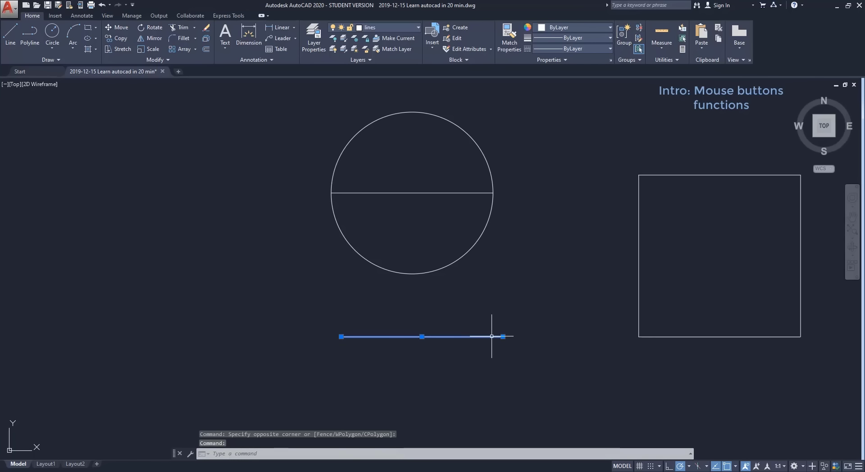
{"action": "right_click", "coordinate": [491, 336]}
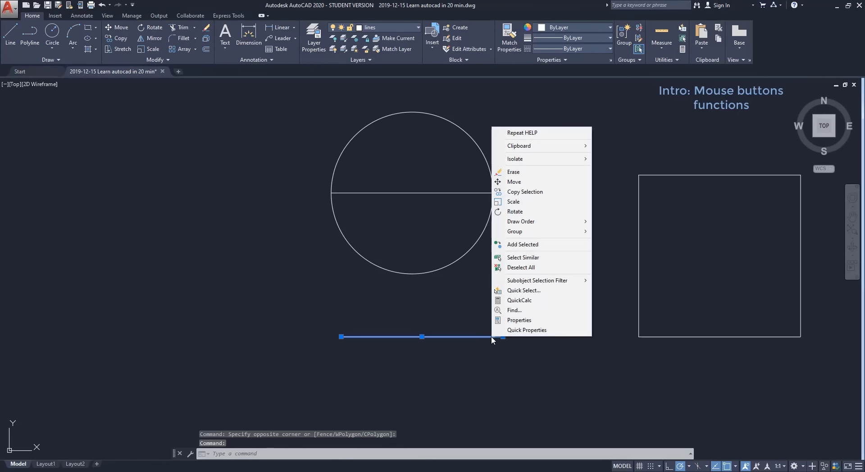
{"action": "left_click", "coordinate": [537, 322]}
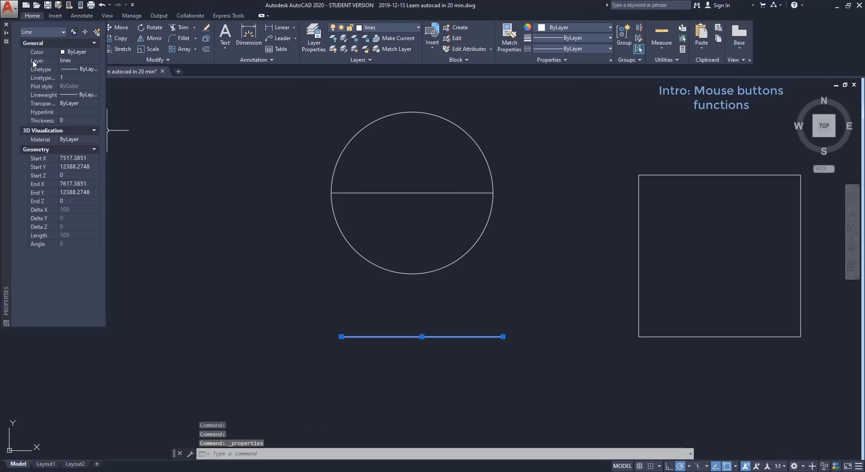
{"action": "left_click", "coordinate": [5, 24]}
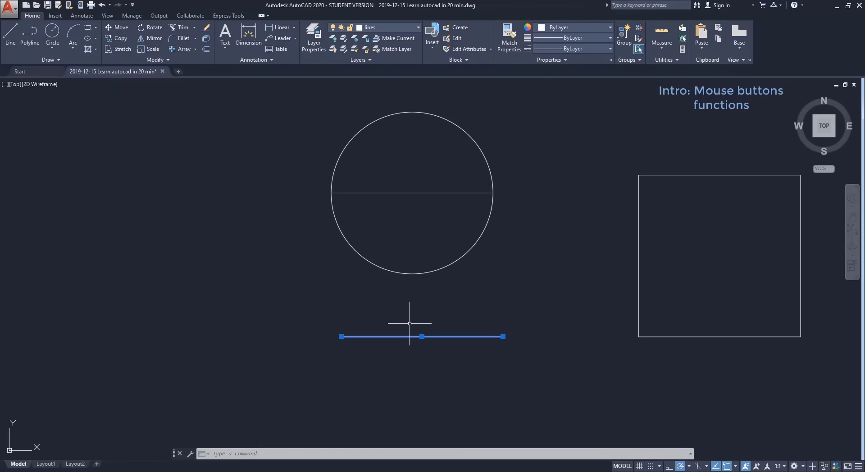
- View the Quick Properties of the selected line below the circle, close them and clear the selection
{"action": "right_click", "coordinate": [421, 336]}
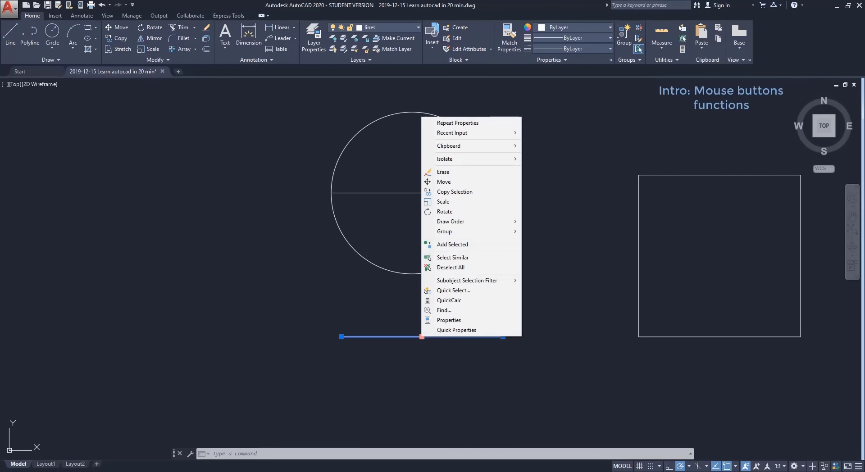
{"action": "left_click", "coordinate": [510, 331]}
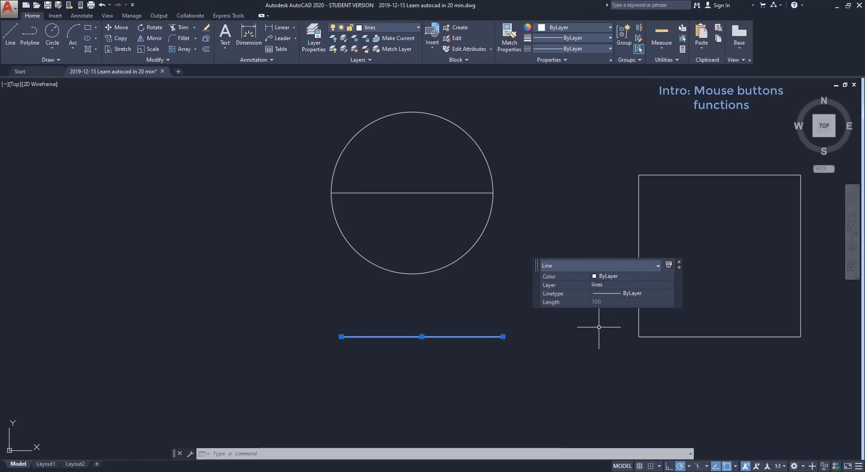
{"action": "left_click", "coordinate": [680, 264]}
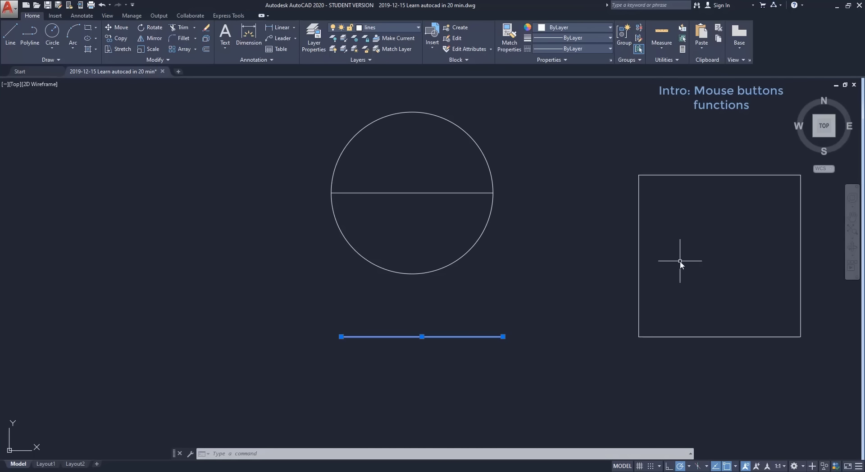
{"action": "key", "text": "Escape"}
- Select the circle and display its Quick Properties
{"action": "left_click", "coordinate": [479, 243]}
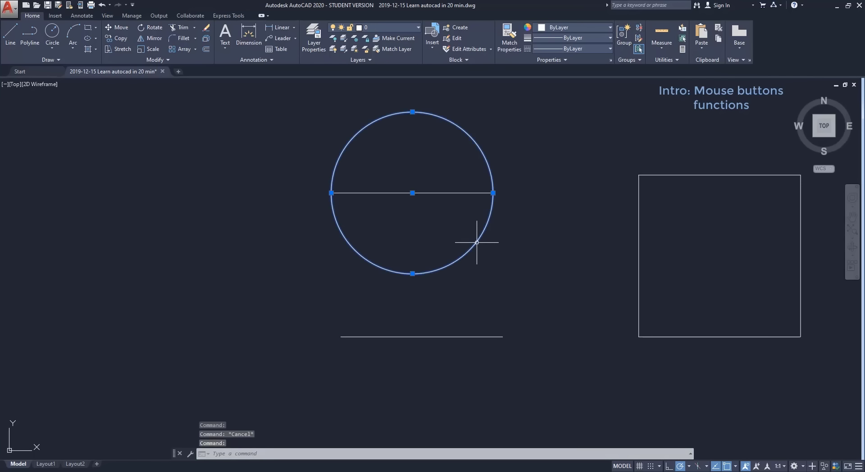
{"action": "right_click", "coordinate": [478, 243]}
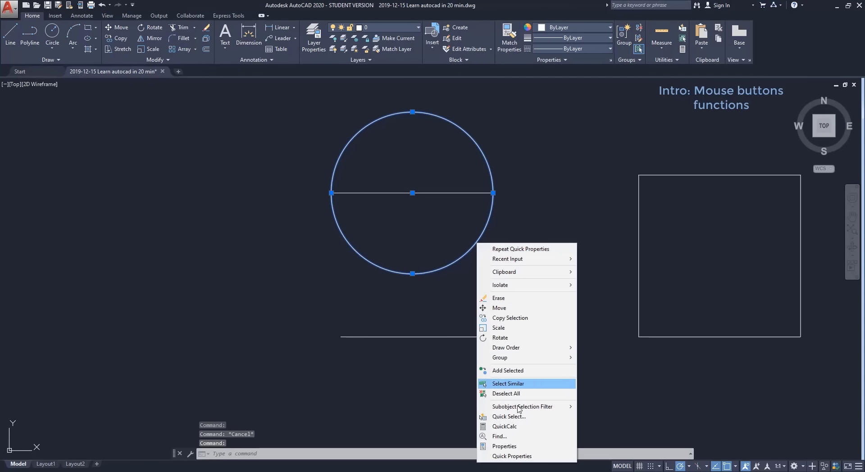
{"action": "left_click", "coordinate": [511, 456]}
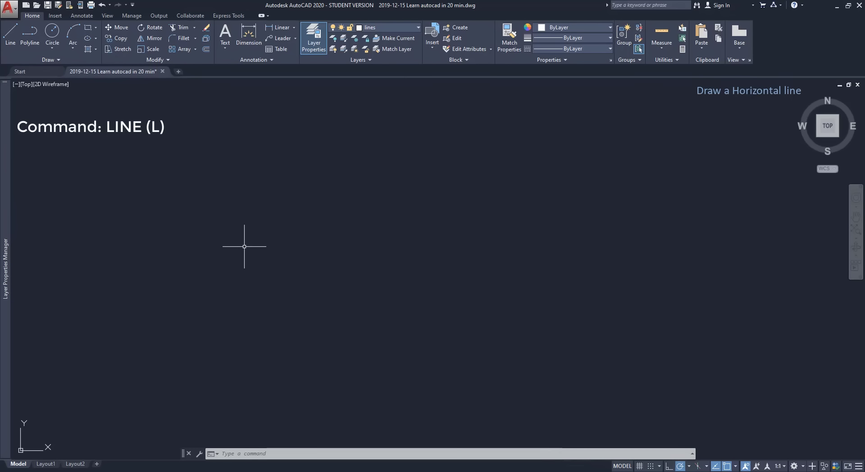
- Draw a single horizontal line about 386 units long along the 0° polar tracking direction, and end the command
{"action": "type", "text": "L"}
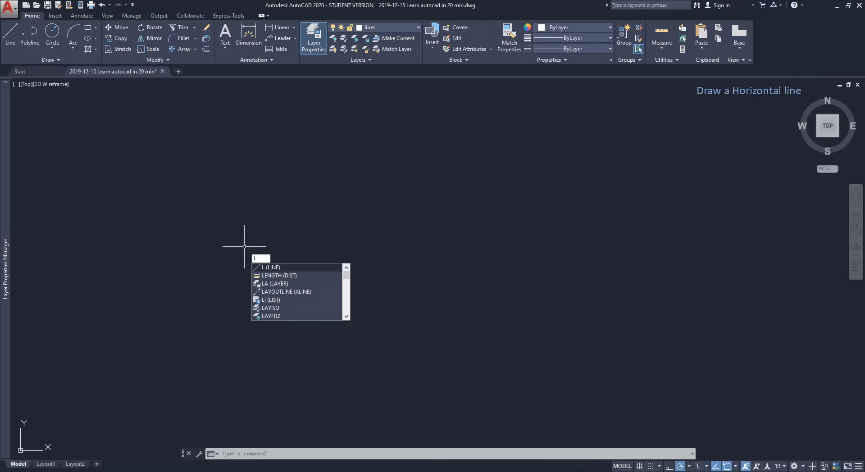
{"action": "key", "text": "Return"}
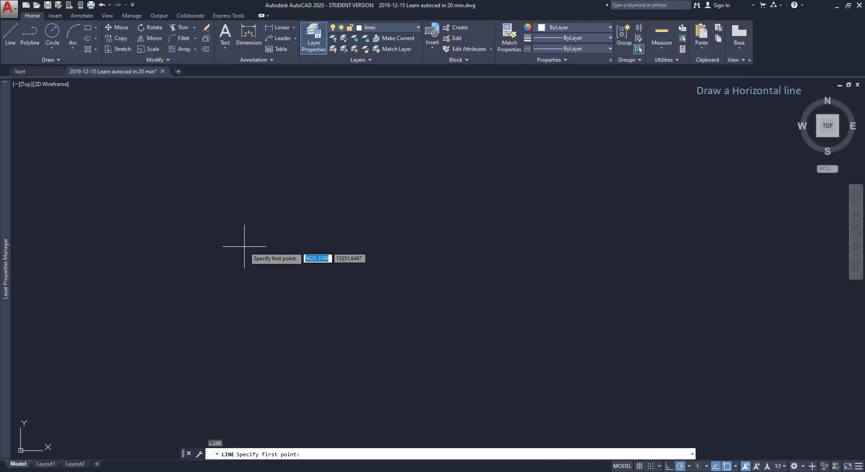
{"action": "left_click", "coordinate": [276, 230]}
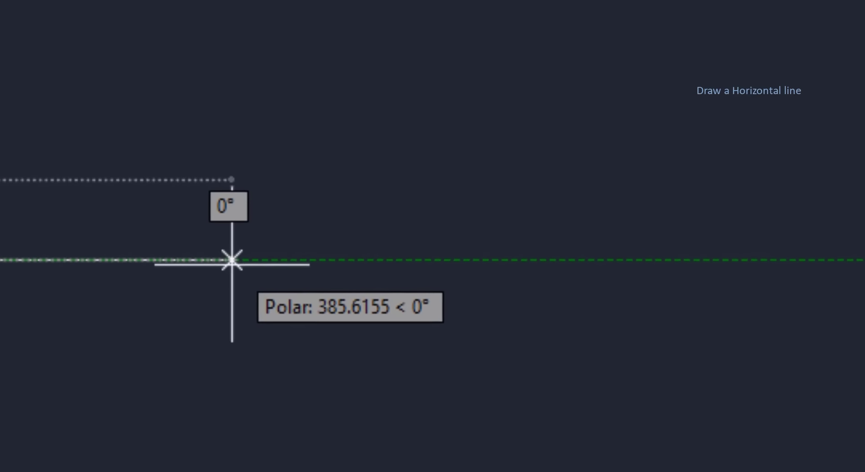
{"action": "left_click", "coordinate": [206, 263]}
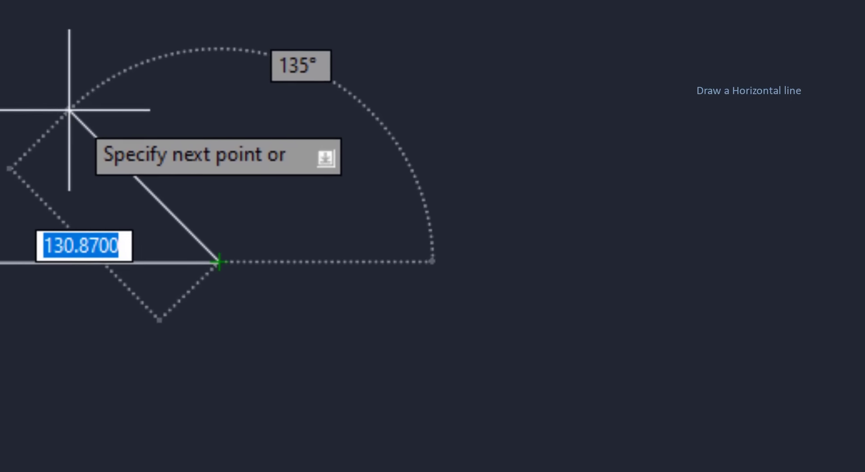
{"action": "key", "text": "Escape"}
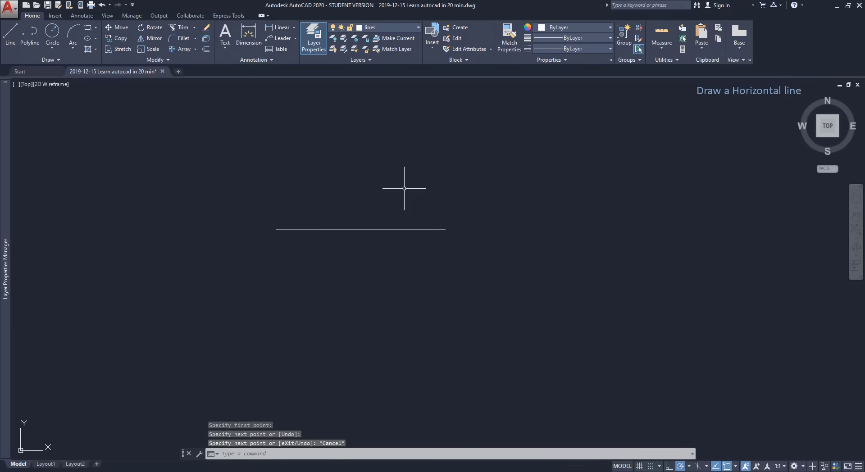
{"action": "scroll", "coordinate": [404, 188], "scroll_direction": "up", "scroll_amount": 2}
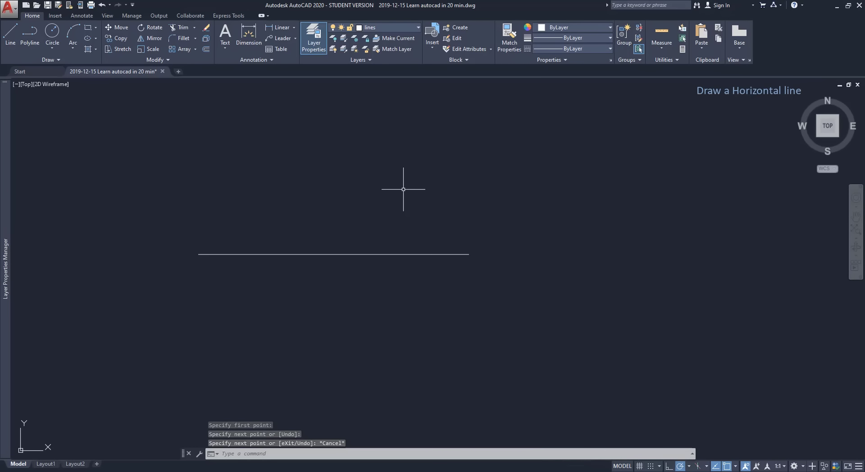
{"action": "scroll", "coordinate": [406, 211], "scroll_direction": "up", "scroll_amount": 2}
{"action": "middle_click_drag", "start_coordinate": [405, 234], "coordinate": [509, 203]}
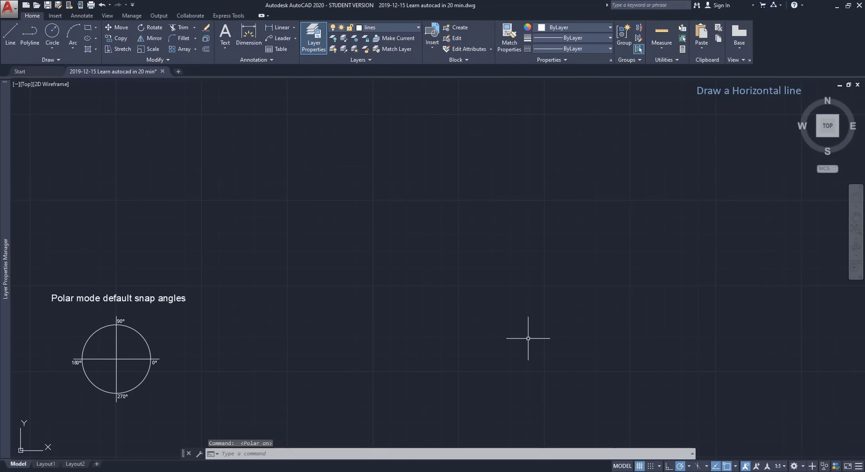
- Turn off polar tracking and draw a freehand, nearly horizontal line about 128 units long beside the snap angles diagram
{"action": "left_click", "coordinate": [680, 468]}
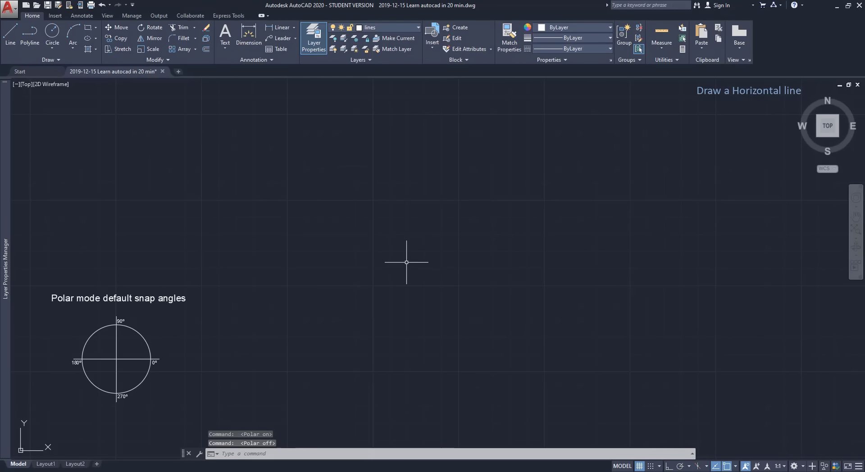
{"action": "type", "text": "L"}
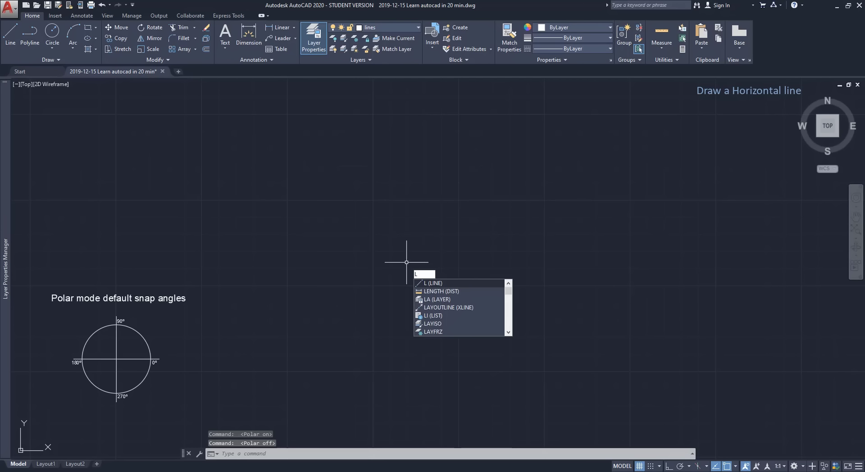
{"action": "key", "text": "Return"}
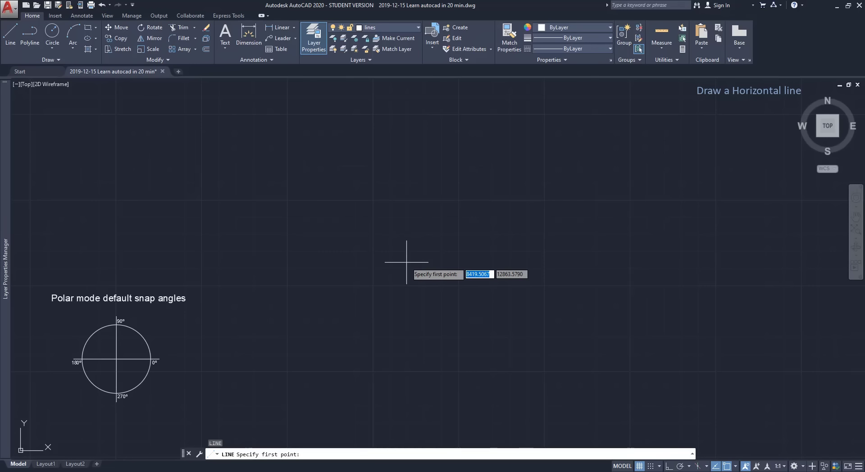
{"action": "left_click", "coordinate": [406, 262]}
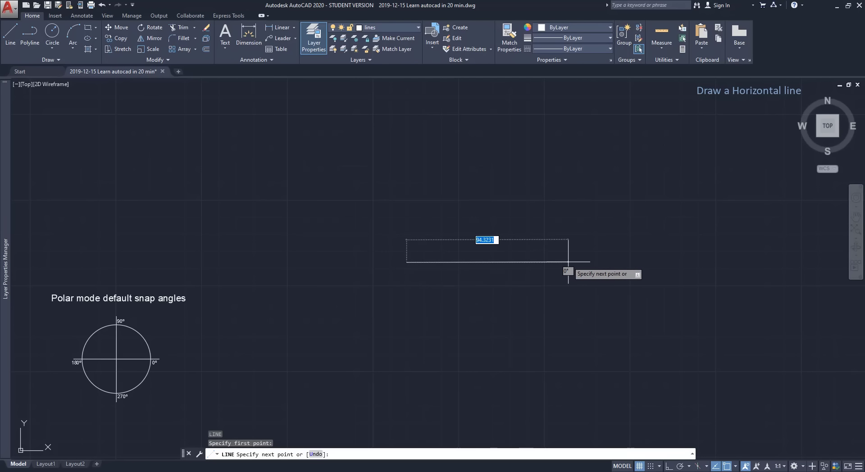
{"action": "scroll", "coordinate": [574, 262], "scroll_direction": "up", "scroll_amount": 2}
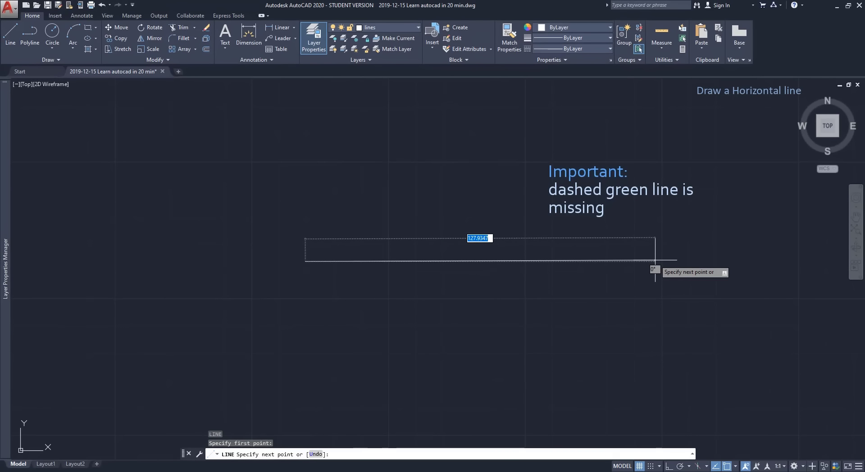
{"action": "left_click", "coordinate": [655, 260]}
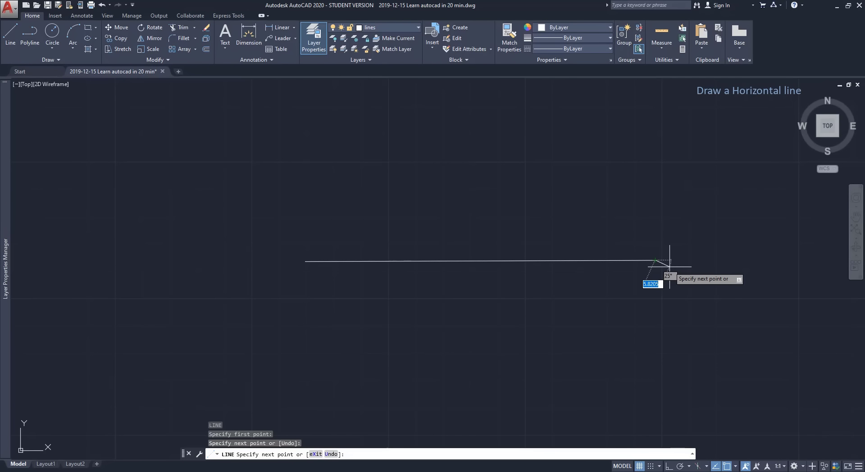
{"action": "key", "text": "Escape"}
{"action": "scroll", "coordinate": [631, 256], "scroll_direction": "up", "scroll_amount": 2}
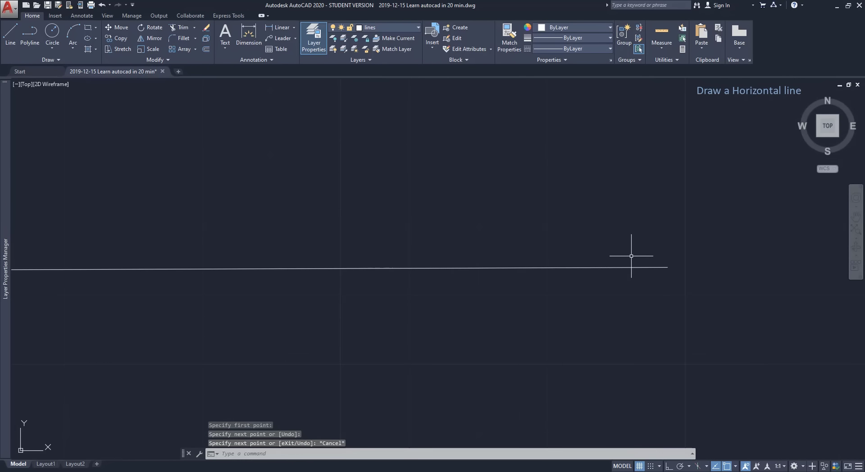
{"action": "scroll", "coordinate": [631, 256], "scroll_direction": "down", "scroll_amount": 2}
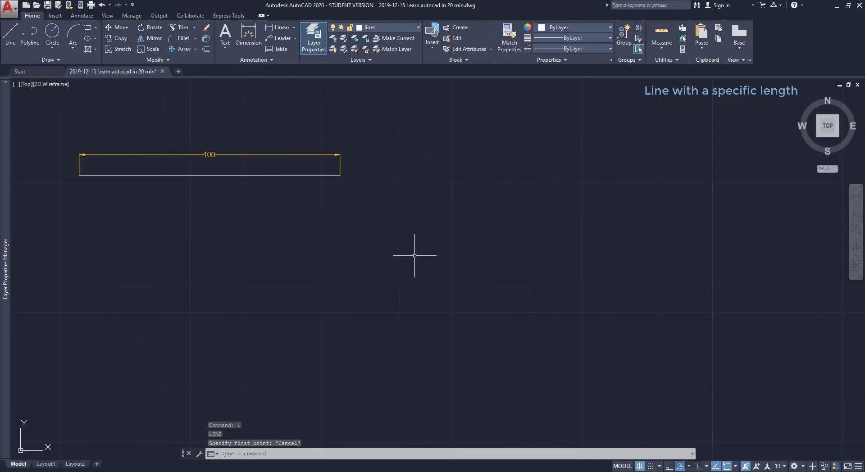
- Draw a horizontal line exactly 100 units long at 0° in the empty area beside the dimensioned example line
{"action": "key", "text": "Return"}
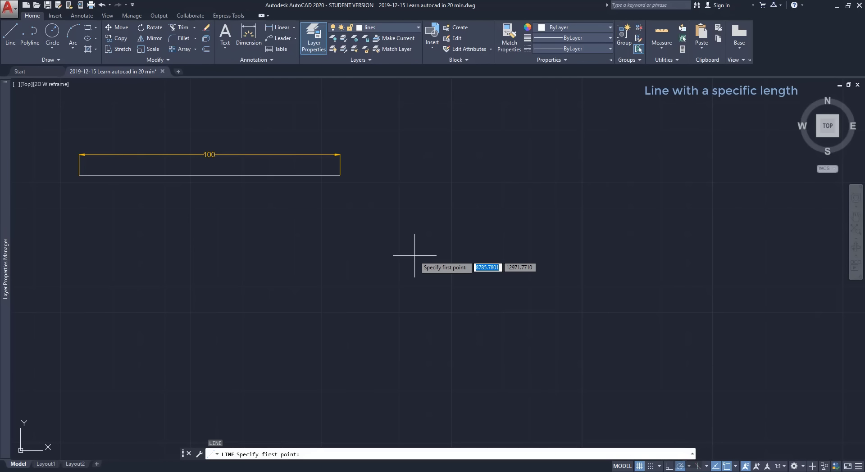
{"action": "left_click", "coordinate": [406, 262]}
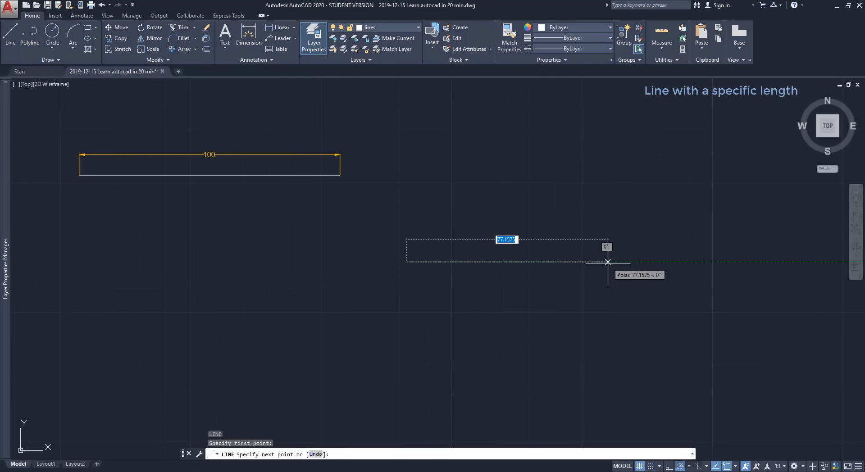
{"action": "type", "text": "100"}
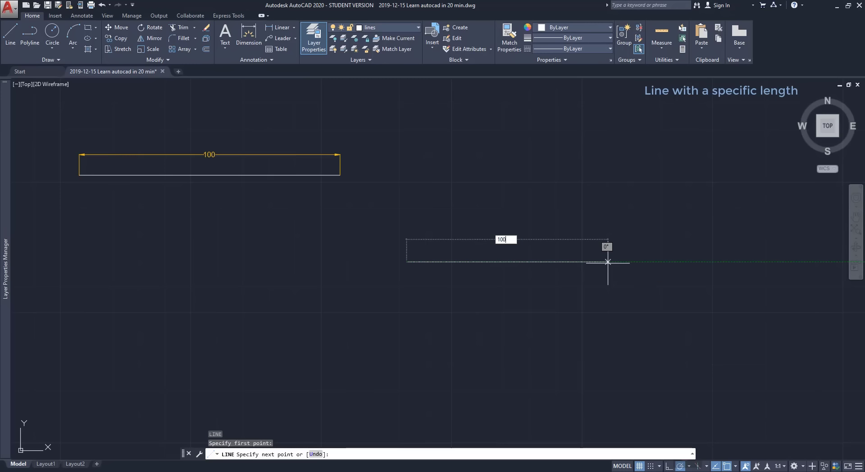
{"action": "key", "text": "Return"}
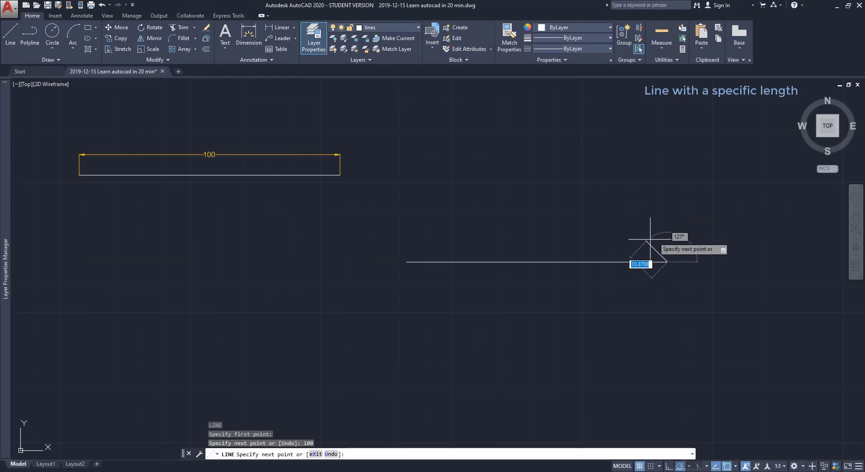
{"action": "key", "text": "Escape"}
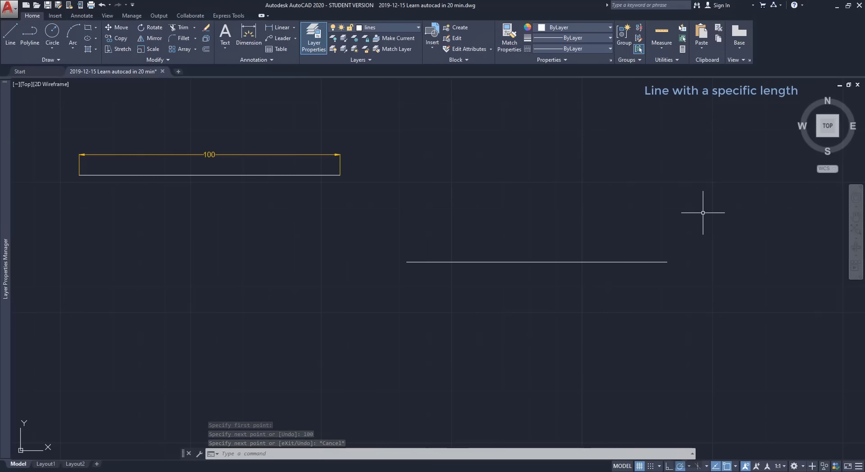
- Draw a vertical line exactly 100 units long at 90° in the empty area beside the dimensioned example line
{"action": "type", "text": "l"}
{"action": "key", "text": "Return"}
{"action": "left_click", "coordinate": [430, 251]}
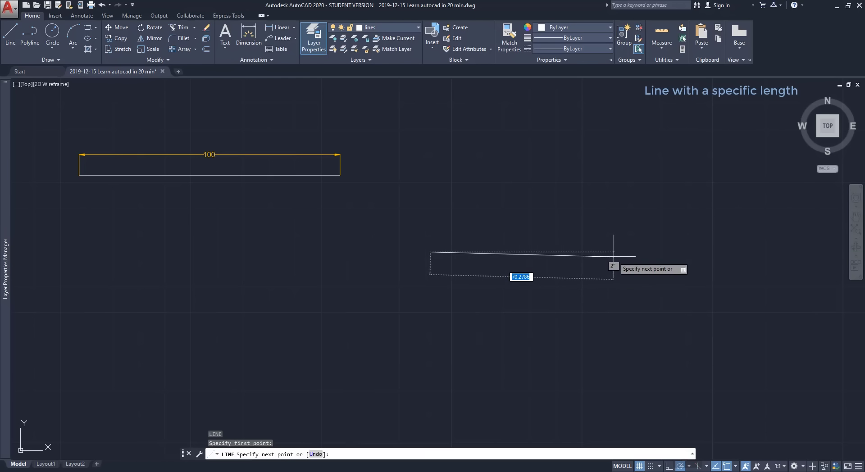
{"action": "type", "text": "100"}
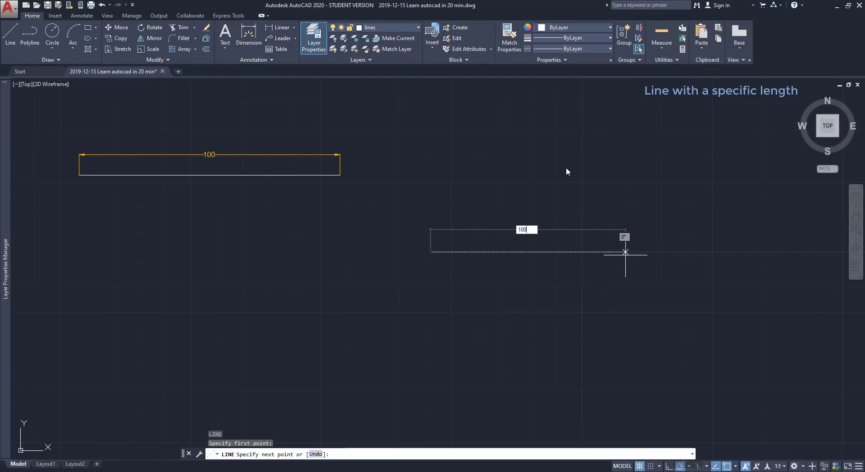
{"action": "key", "text": "Escape"}
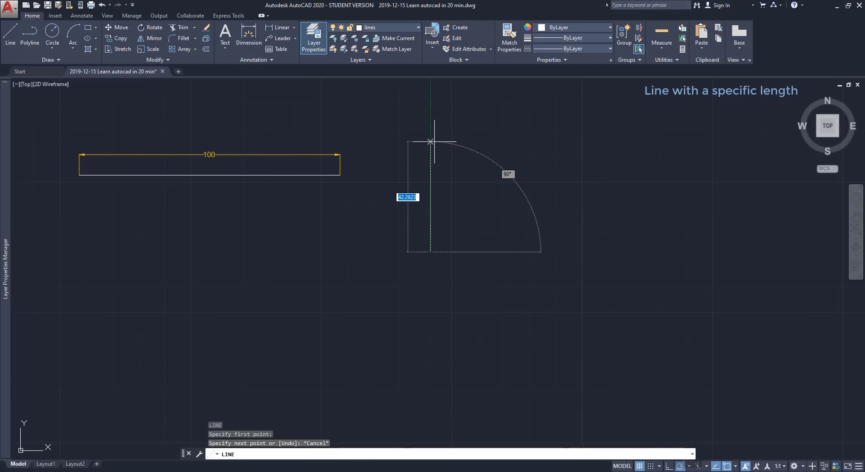
{"action": "type", "text": "100"}
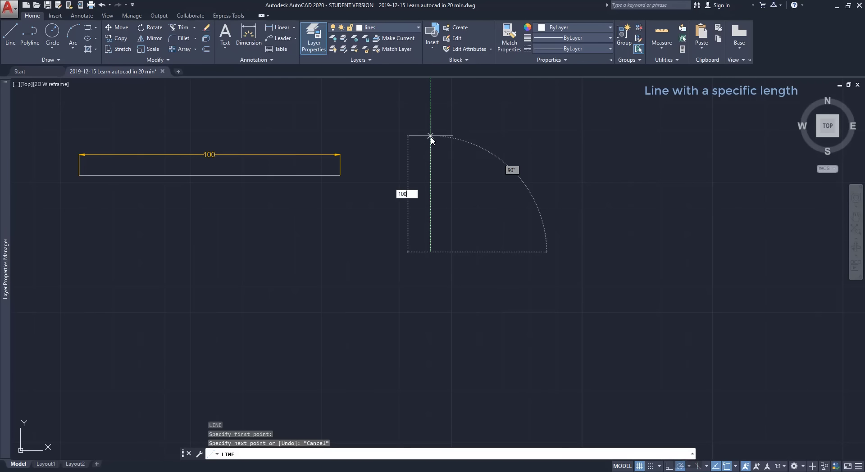
{"action": "key", "text": "Return"}
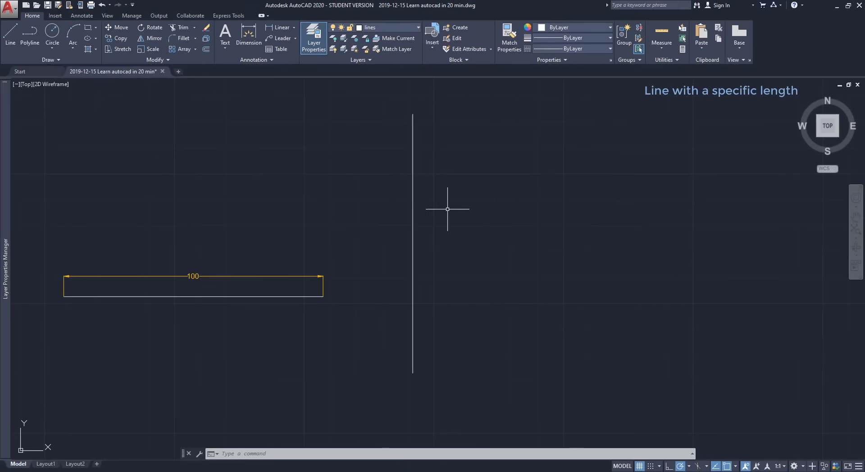
- Check the length of the new vertical line in its Quick Properties, and close them
{"action": "left_click", "coordinate": [412, 208]}
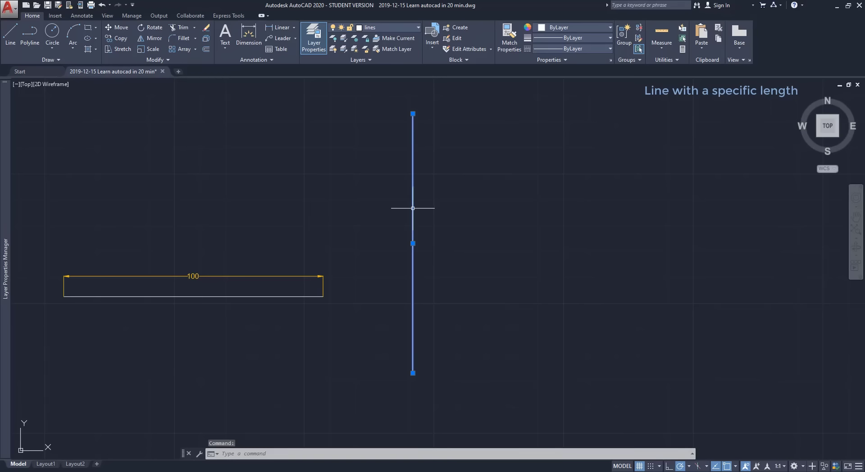
{"action": "right_click", "coordinate": [412, 208]}
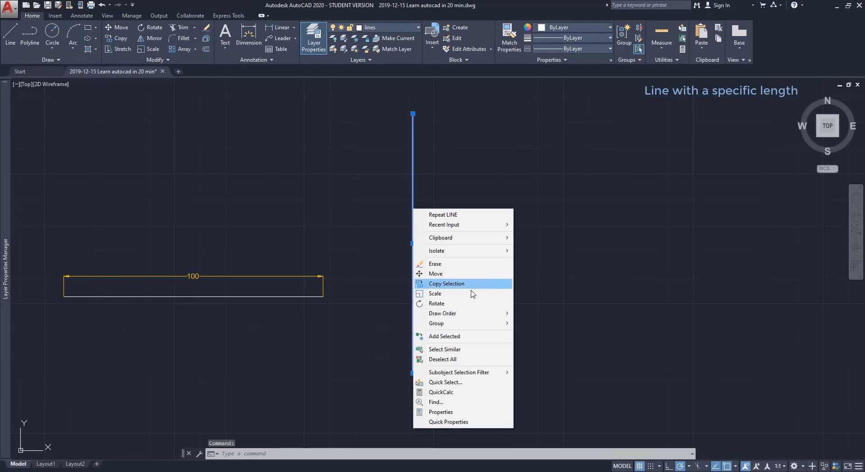
{"action": "left_click", "coordinate": [479, 422]}
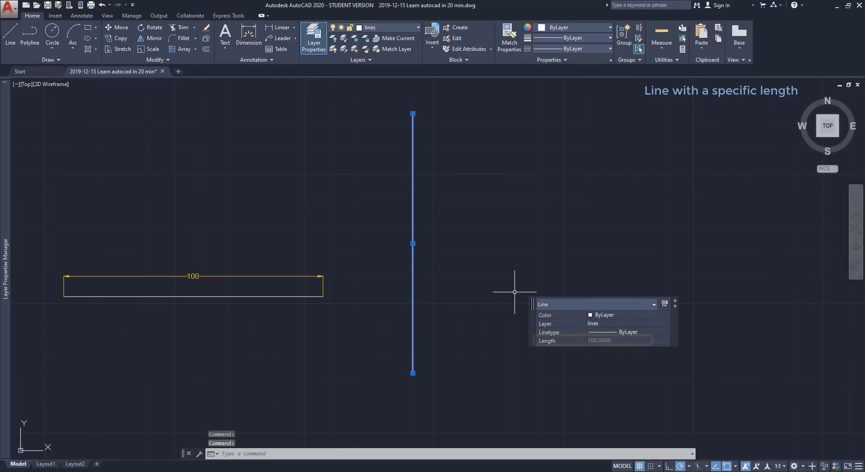
{"action": "left_click", "coordinate": [674, 300]}
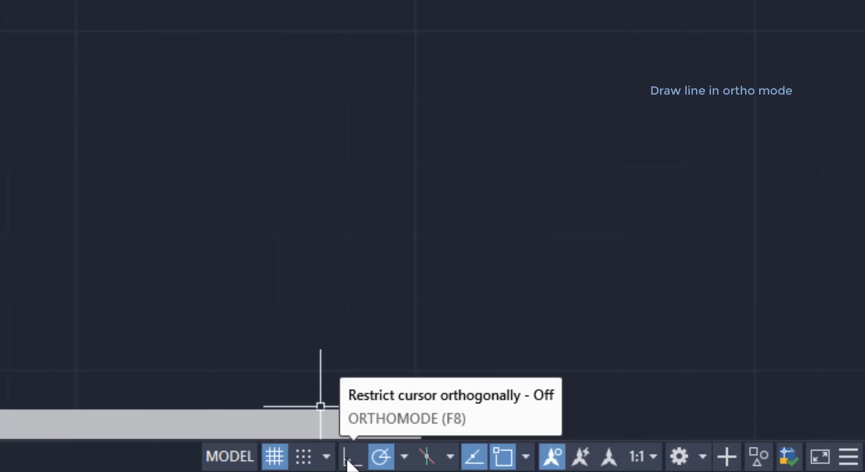
- Turn on ortho mode and draw a stepped chain of lines: a horizontal segment, 60 units up, 70 right, 80 up and 70 right
{"action": "left_click", "coordinate": [351, 458]}
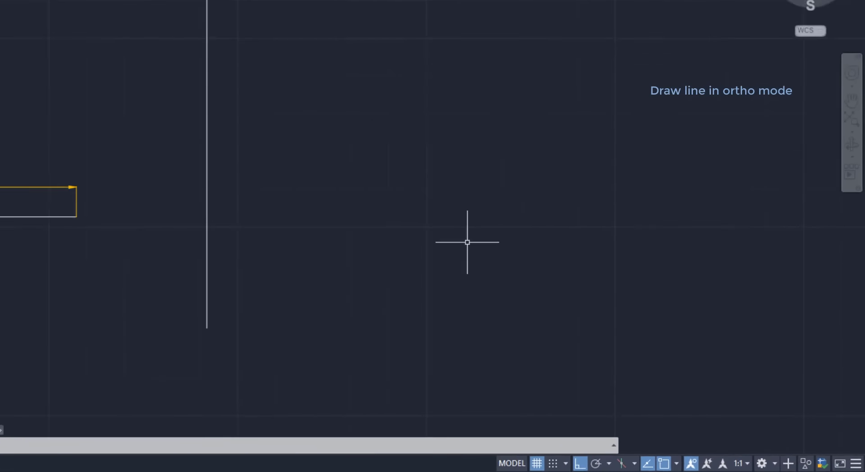
{"action": "type", "text": "l"}
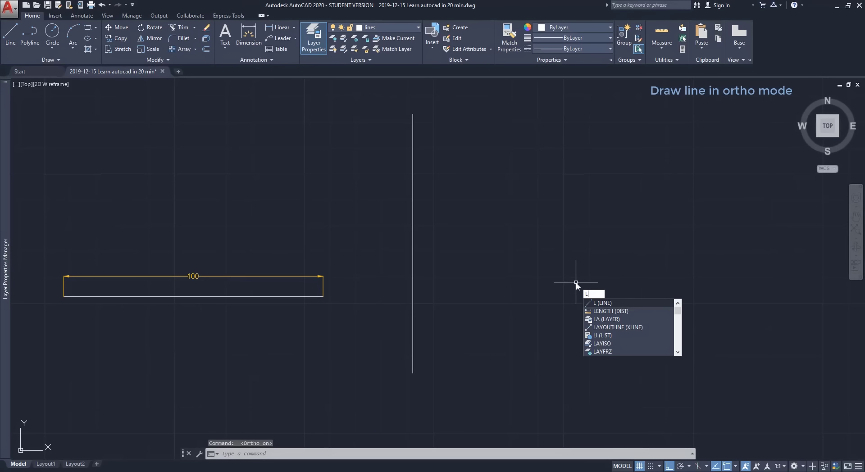
{"action": "key", "text": "Return"}
{"action": "left_click", "coordinate": [566, 266]}
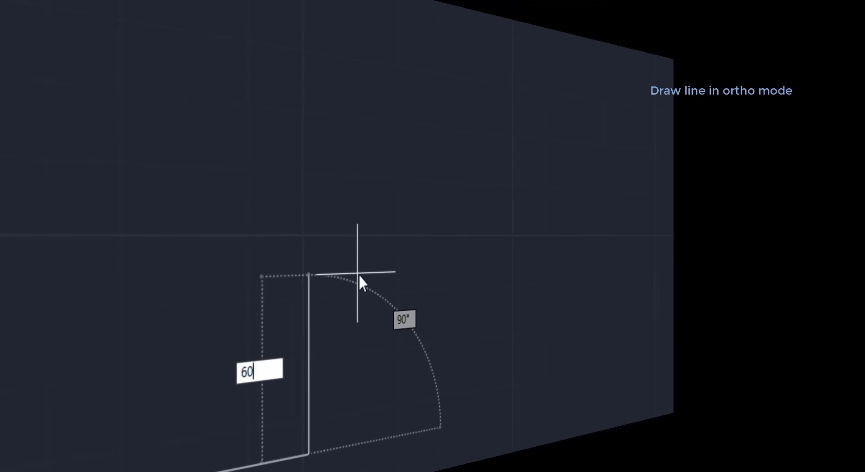
{"action": "key", "text": "Return"}
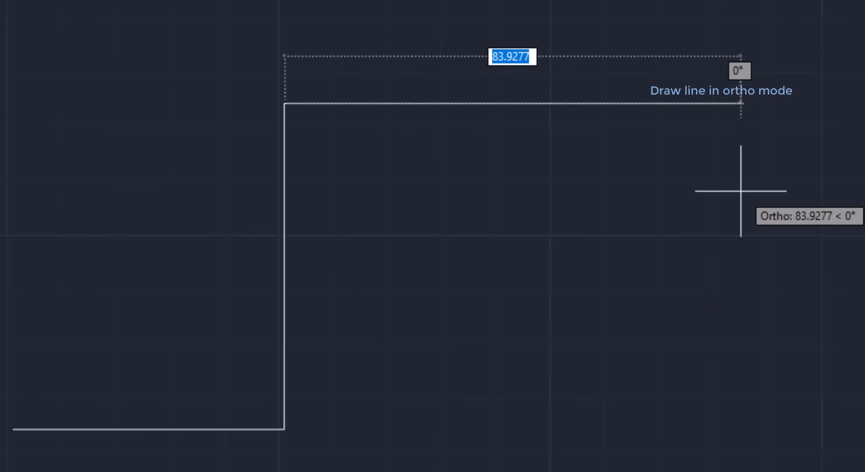
{"action": "type", "text": "70"}
{"action": "key", "text": "Return"}
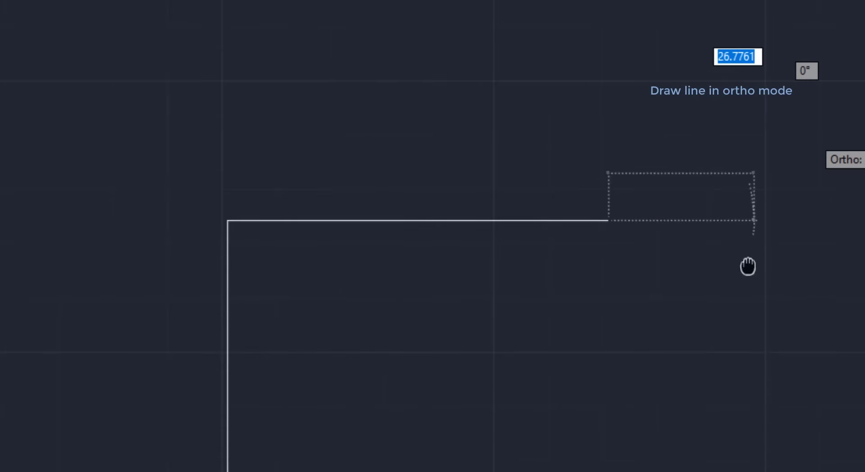
{"action": "type", "text": "80"}
{"action": "key", "text": "Return"}
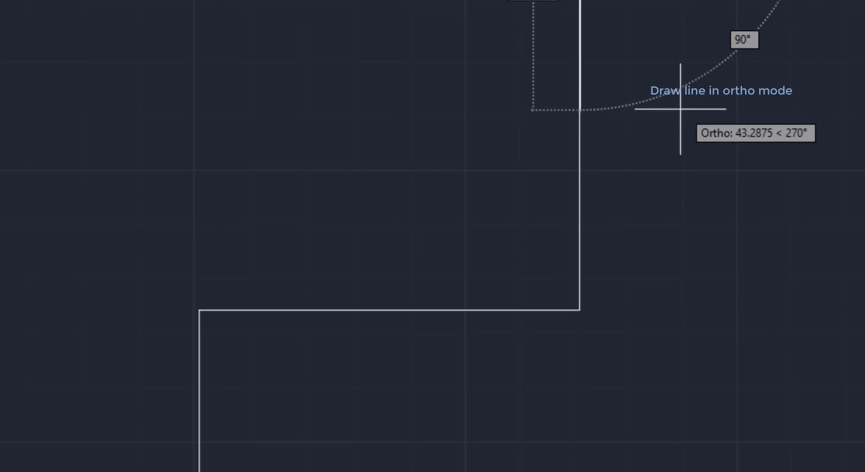
{"action": "type", "text": "70"}
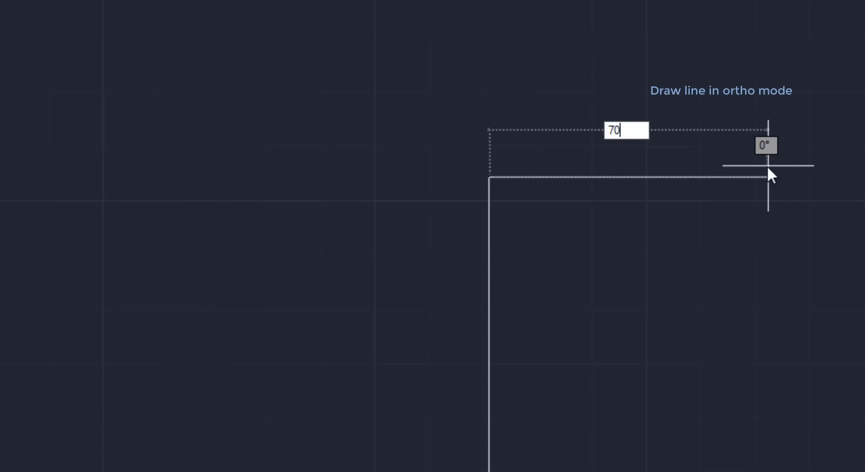
{"action": "key", "text": "Return"}
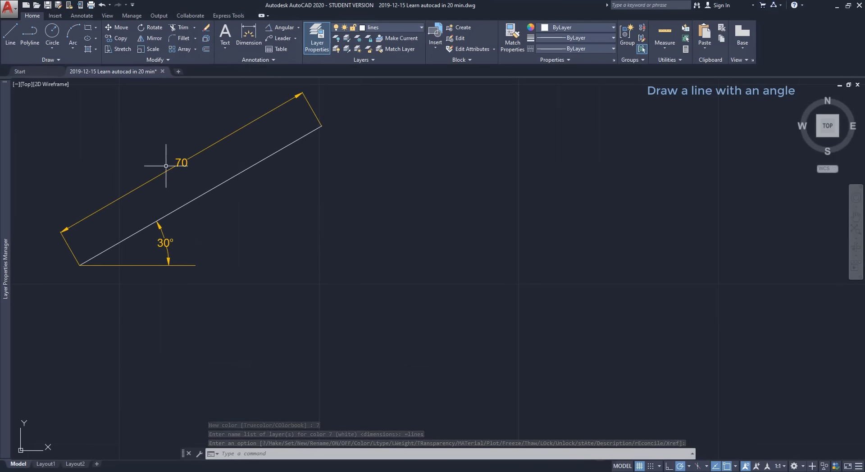
- Draw a single line 70 units long rising at 30° beside the dimensioned example, and end the command
{"action": "left_click", "coordinate": [12, 35]}
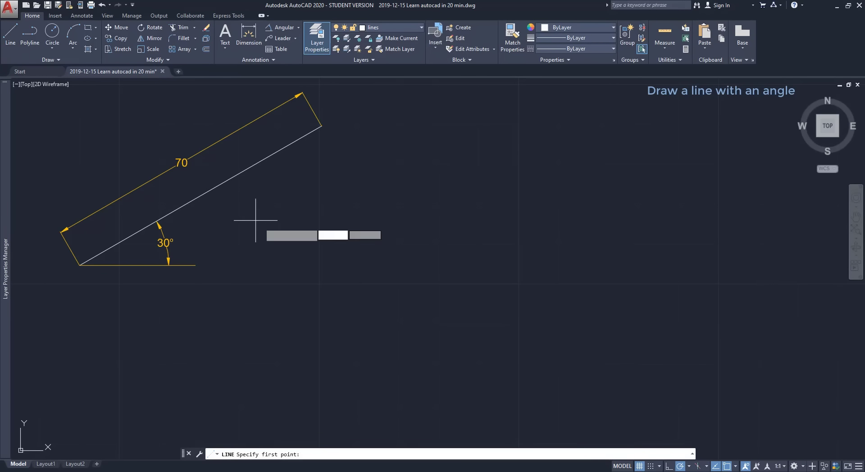
{"action": "left_click", "coordinate": [407, 285]}
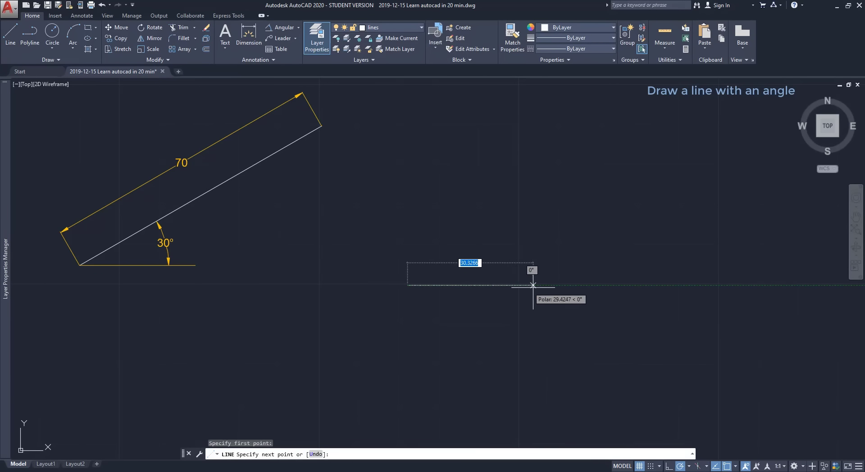
{"action": "type", "text": "70"}
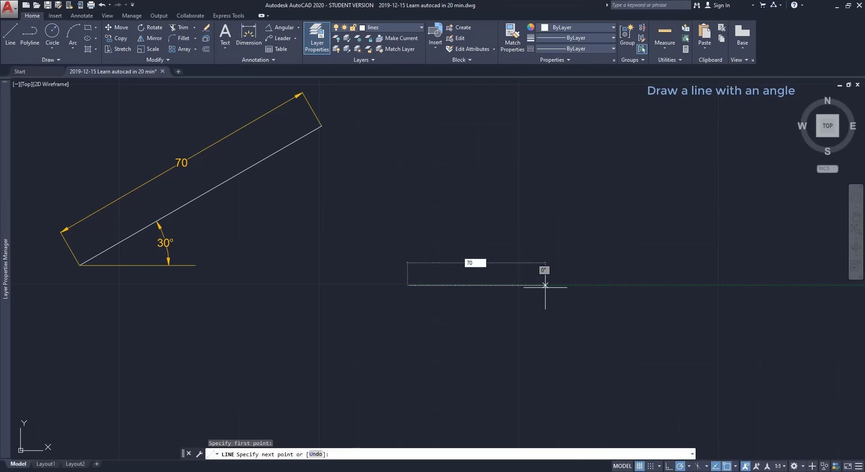
{"action": "key", "text": "Tab"}
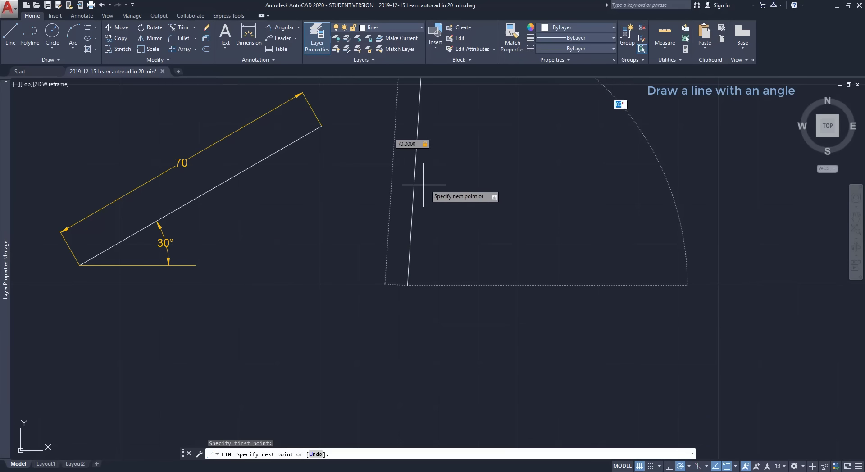
{"action": "type", "text": "3"}
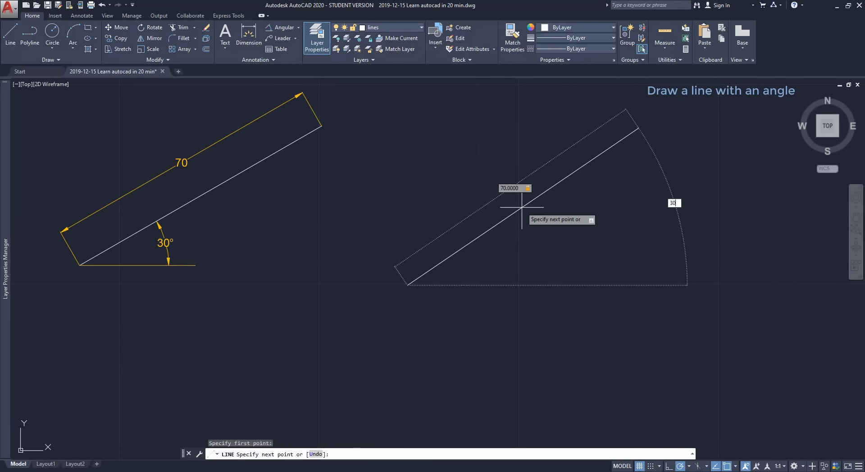
{"action": "type", "text": "0"}
{"action": "key", "text": "Return"}
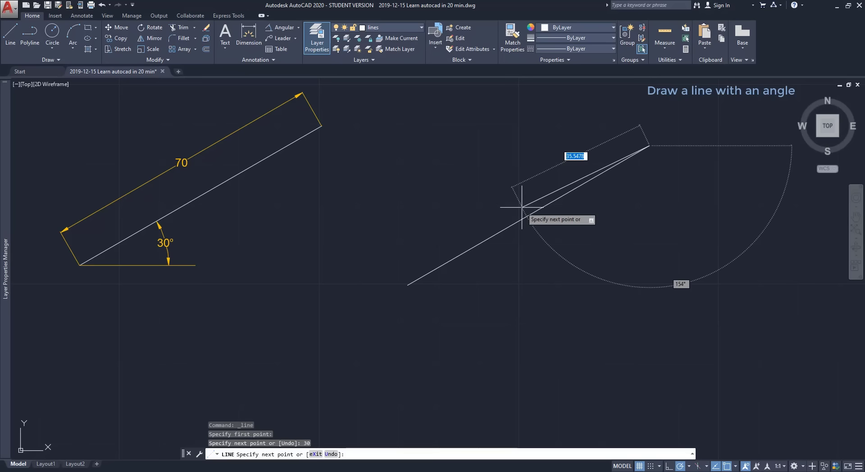
{"action": "key", "text": "Escape"}
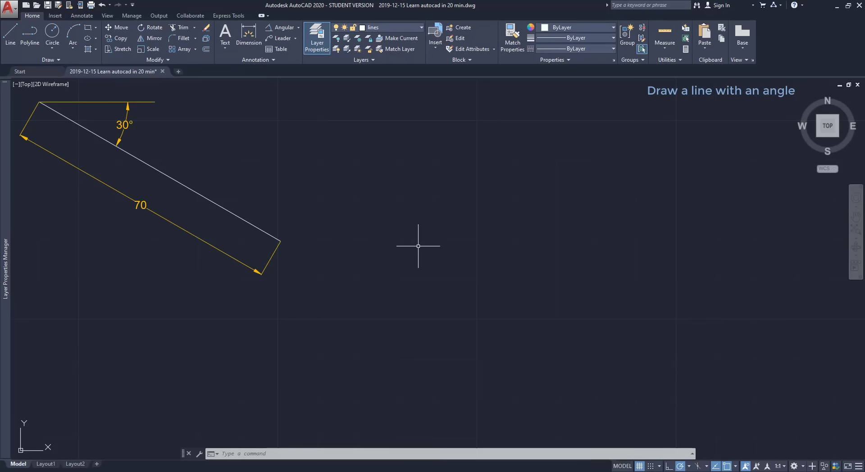
- Draw a line 70 units long descending at 30° below the horizontal beside the dimensioned example
{"action": "left_click", "coordinate": [11, 33]}
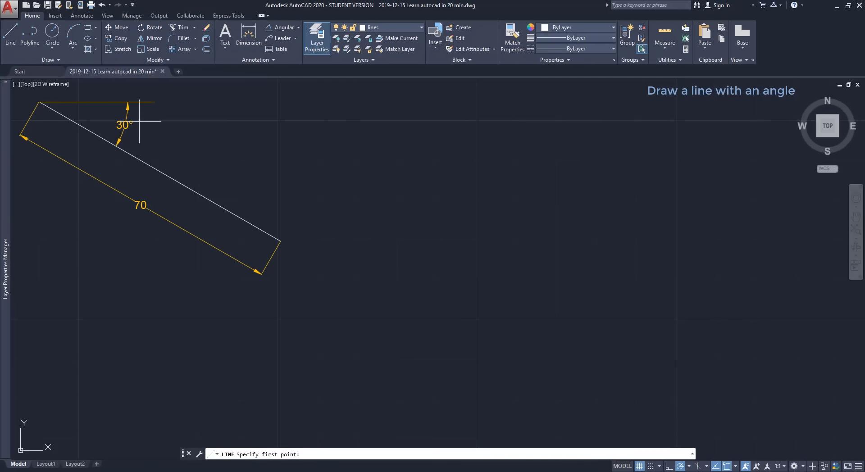
{"action": "left_click", "coordinate": [440, 236]}
{"action": "type", "text": "70"}
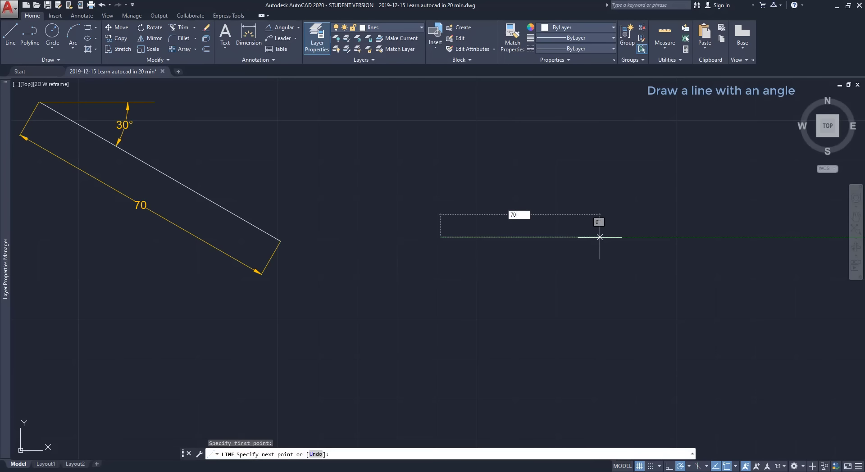
{"action": "key", "text": "Tab"}
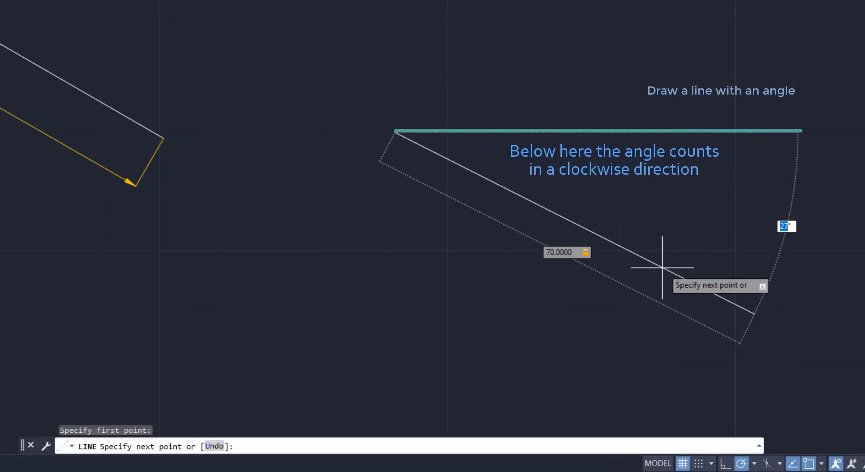
{"action": "type", "text": "30"}
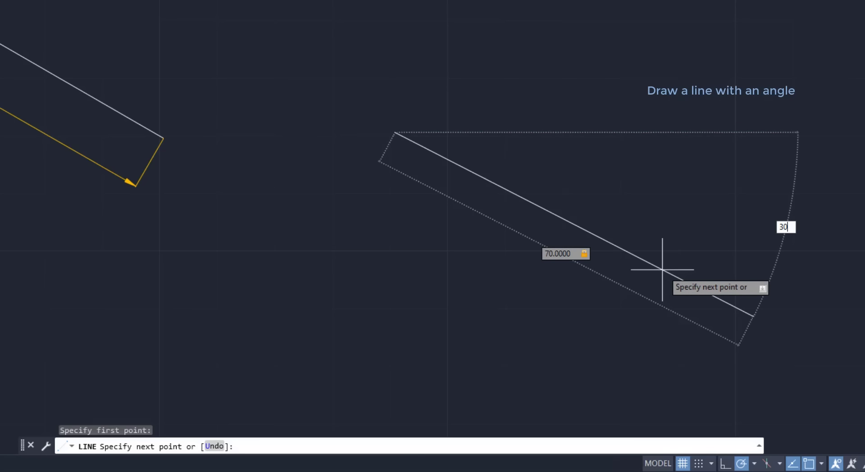
{"action": "key", "text": "Return"}
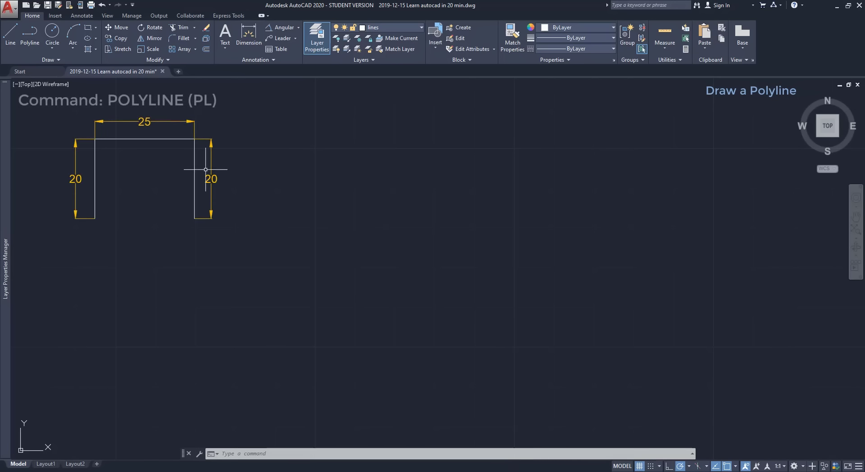
- Draw an open polyline beside the dimensioned example: 20 units up, 25 right and 20 down, and end the command
{"action": "left_click", "coordinate": [33, 37]}
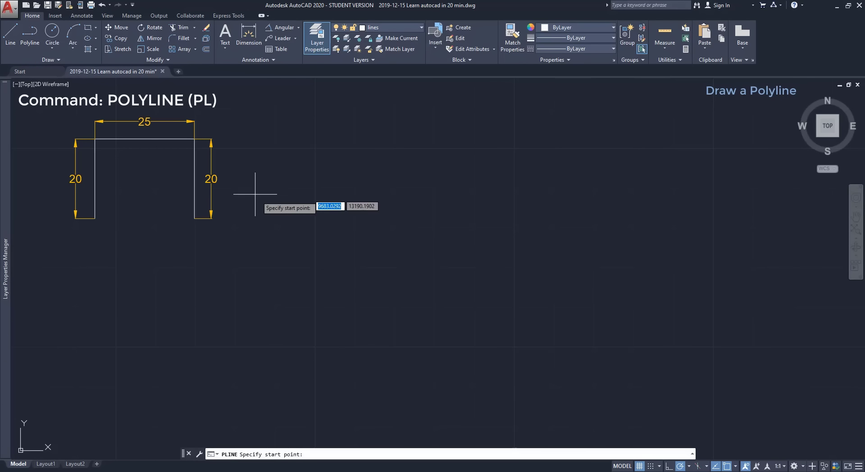
{"action": "left_click", "coordinate": [370, 289]}
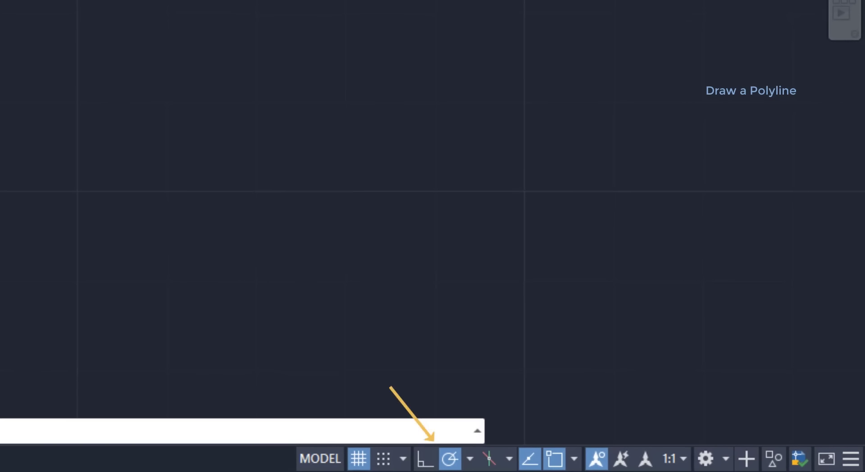
{"action": "type", "text": "20"}
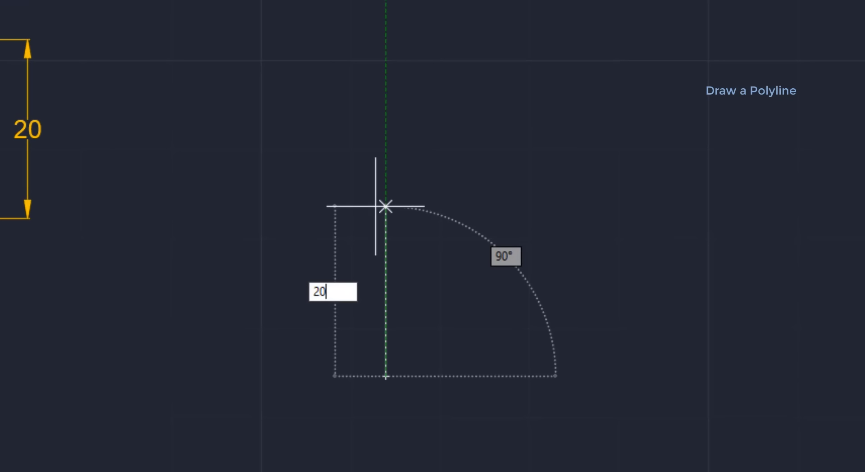
{"action": "key", "text": "Return"}
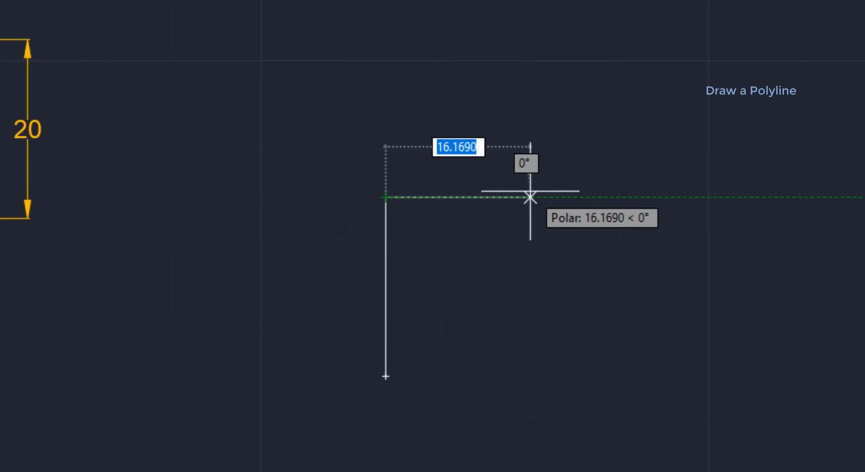
{"action": "type", "text": "25"}
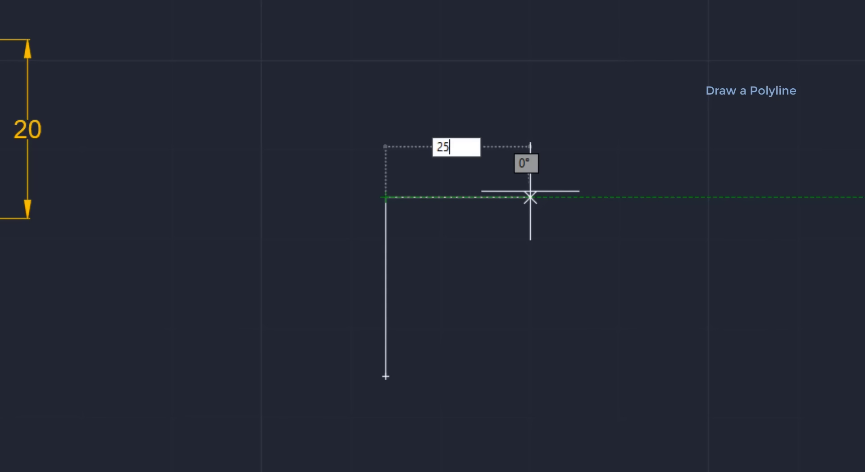
{"action": "key", "text": "Return"}
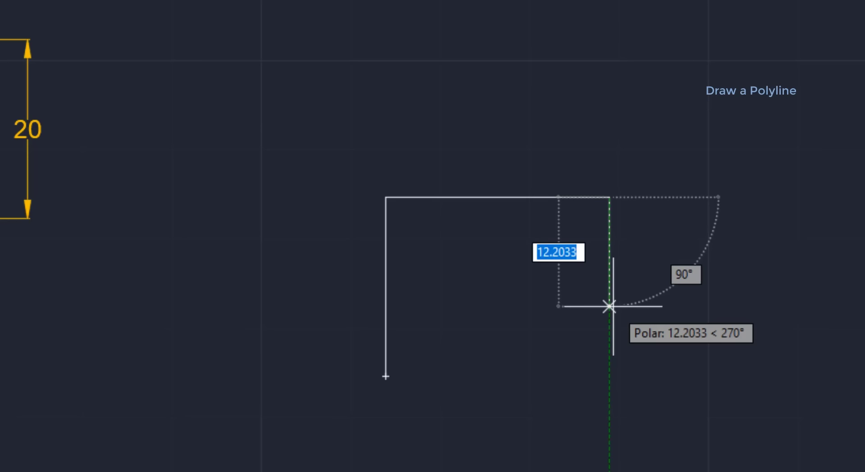
{"action": "type", "text": "2"}
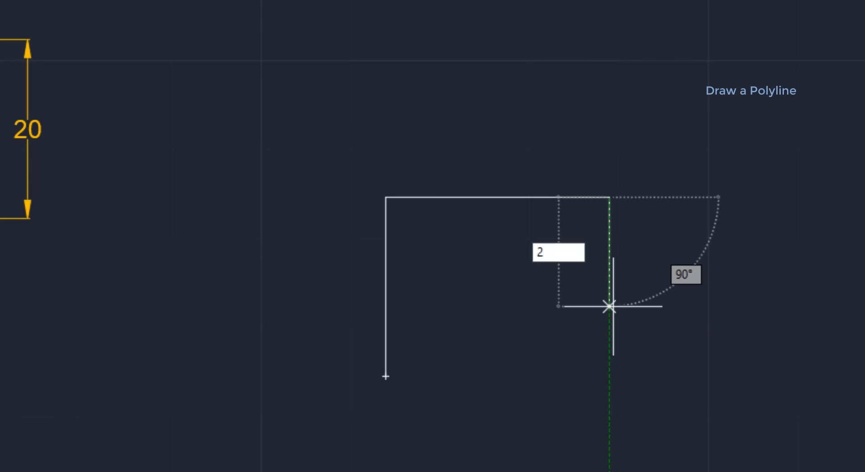
{"action": "type", "text": "0"}
{"action": "key", "text": "Return"}
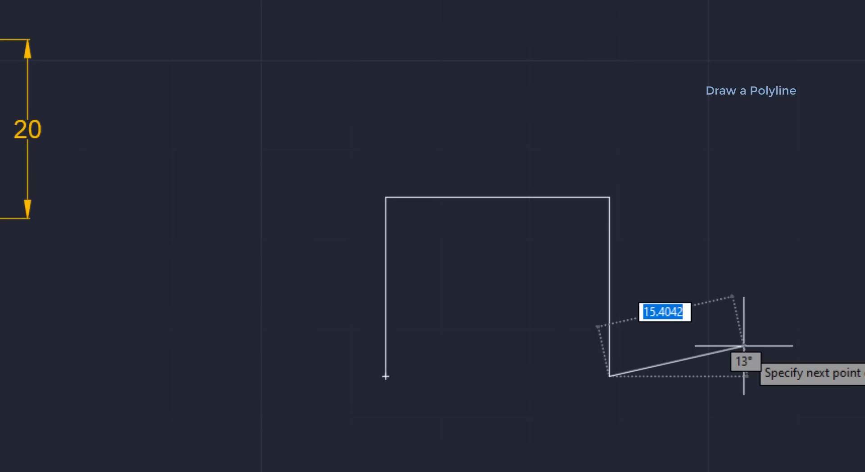
{"action": "key", "text": "Return"}
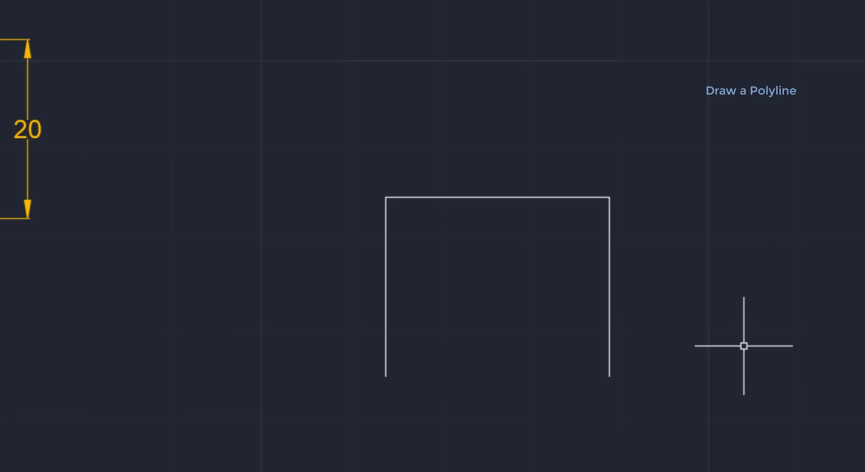
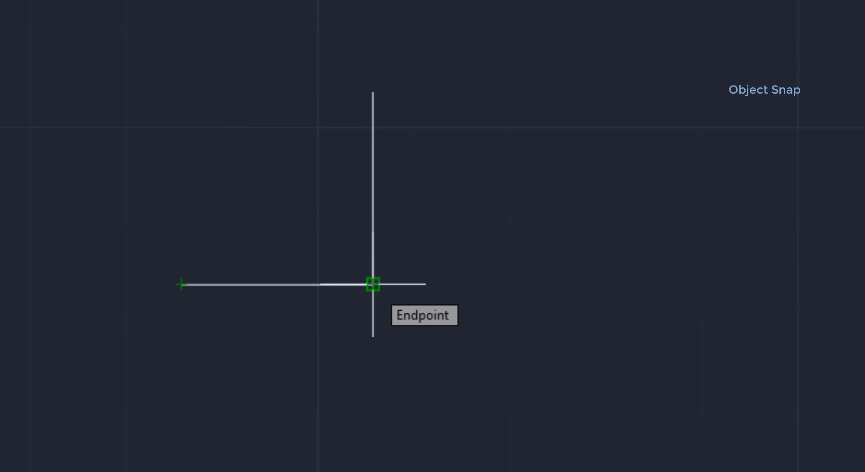
- Draw a horizontal line 25 units to the right from the endpoint where the vertical and horizontal lines meet, and end the command
{"action": "left_click", "coordinate": [372, 284]}
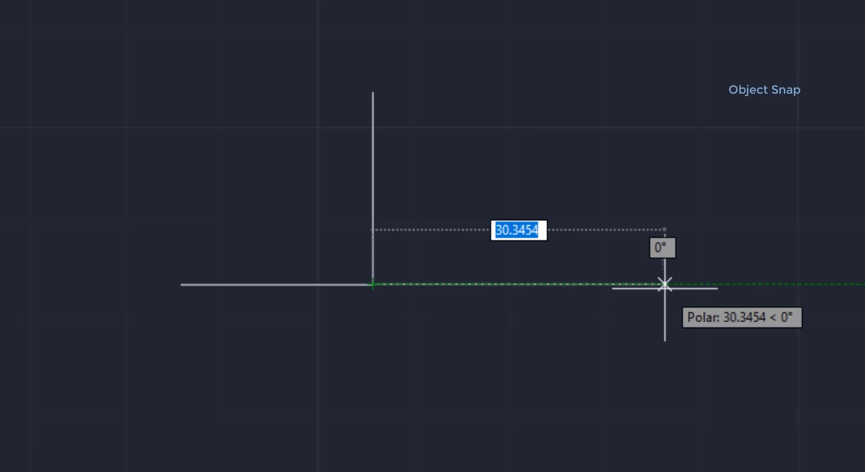
{"action": "type", "text": "25"}
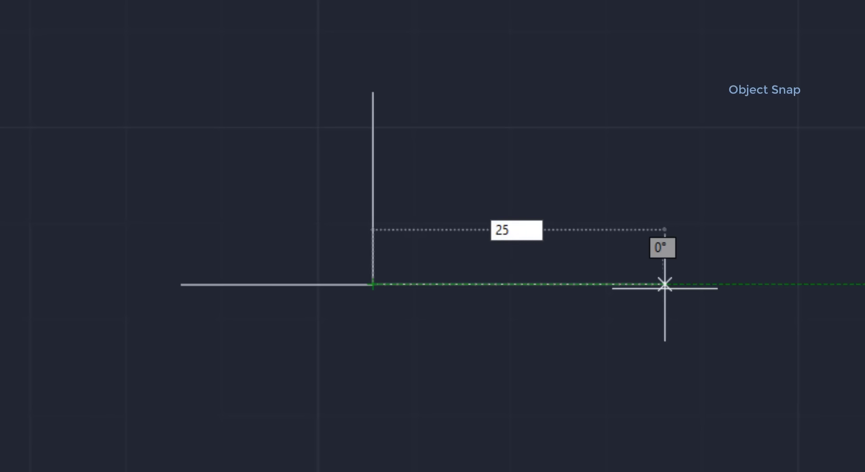
{"action": "key", "text": "Return"}
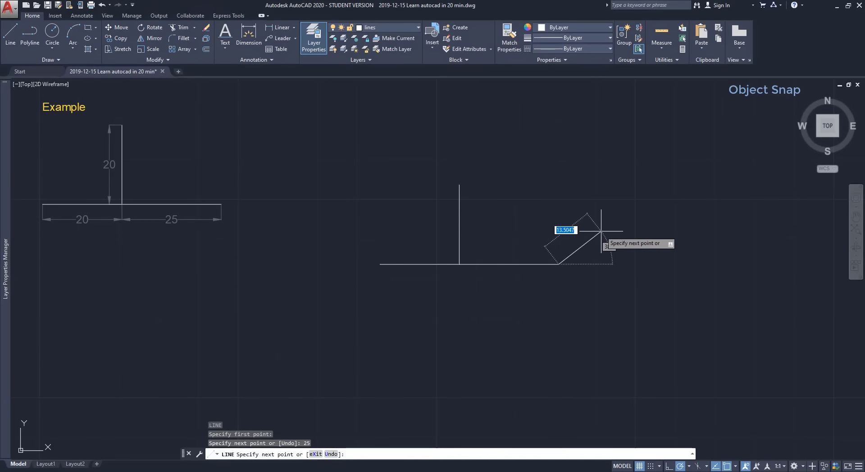
{"action": "key", "text": "Escape"}
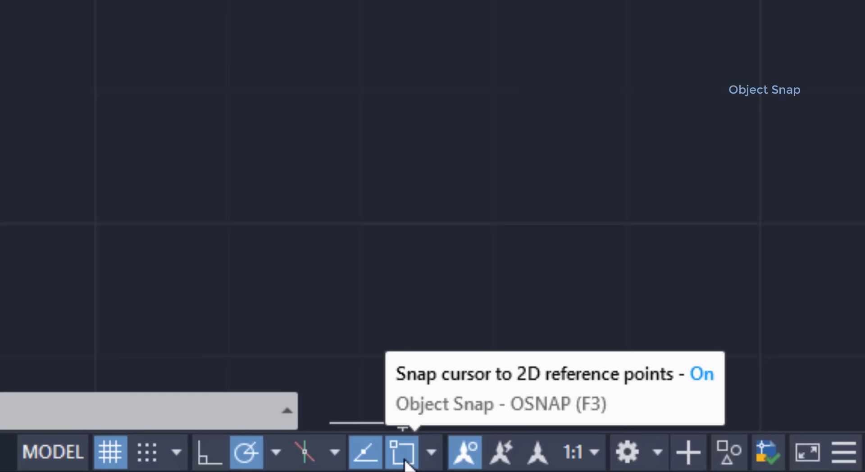
- Enable the Midpoint object snap and start a new line from the midpoint of the horizontal line
{"action": "left_click", "coordinate": [431, 453]}
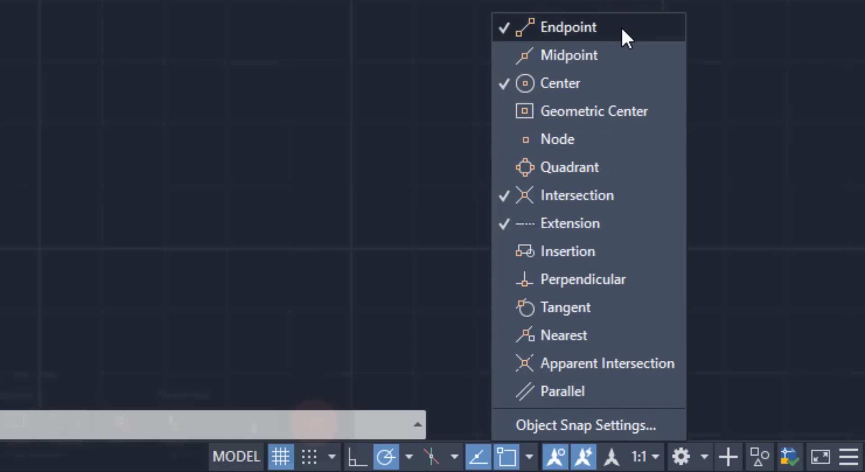
{"action": "left_click", "coordinate": [621, 55]}
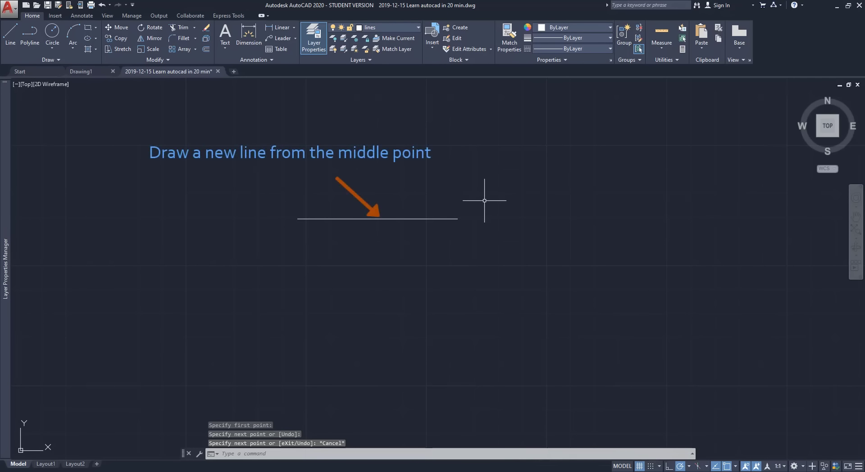
{"action": "type", "text": "L"}
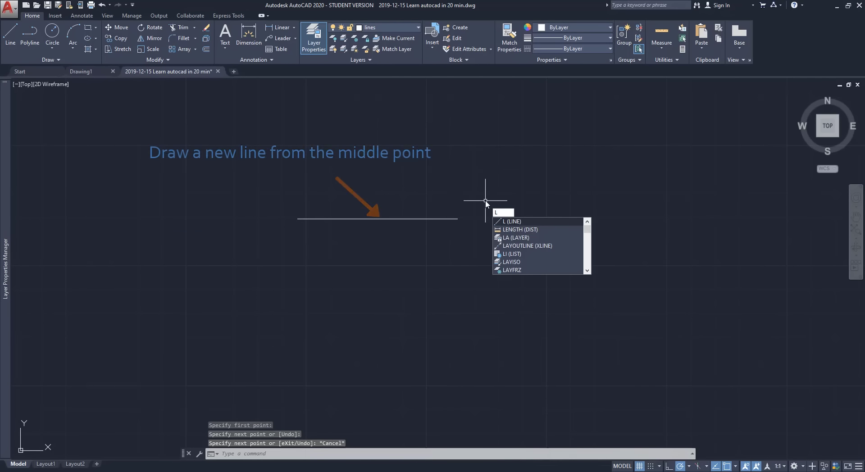
{"action": "key", "text": "Return"}
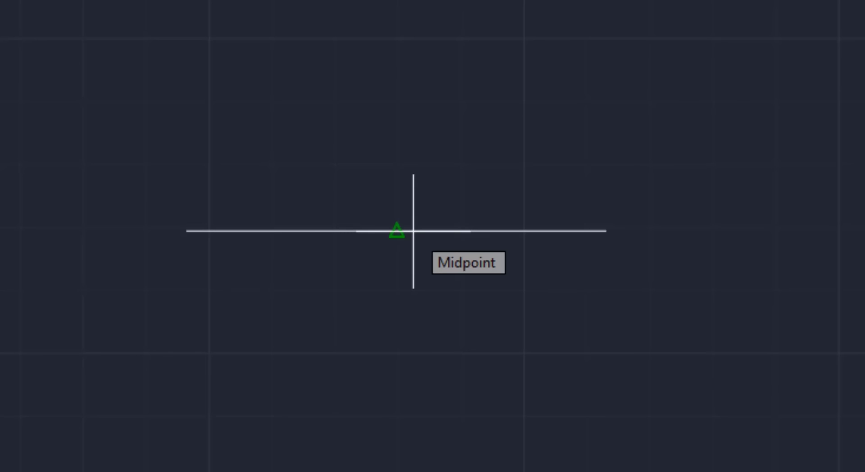
{"action": "left_click", "coordinate": [397, 231]}
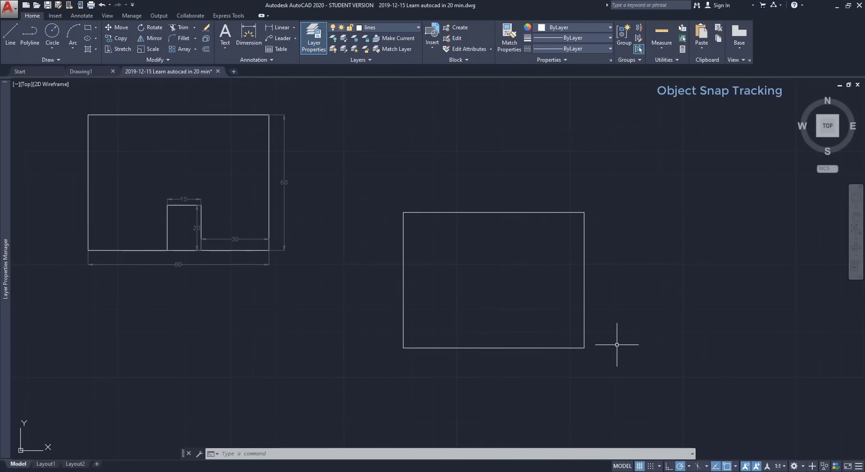
- Start a line on the rectangle's bottom edge 30 units left of its lower-right corner, and draw segments 20 units up and 15 left
{"action": "type", "text": "l"}
{"action": "key", "text": "Return"}
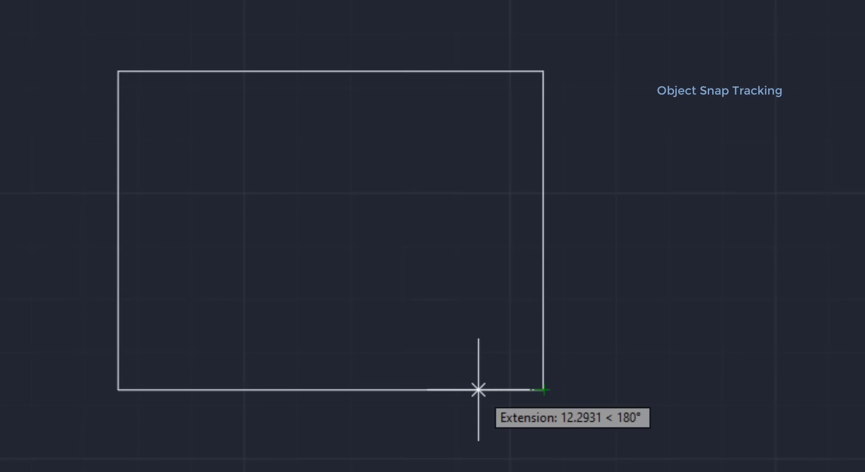
{"action": "type", "text": "30"}
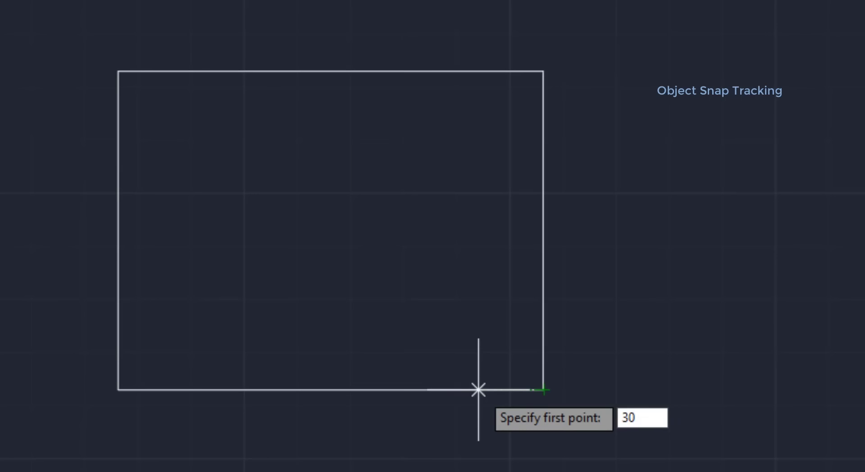
{"action": "key", "text": "Return"}
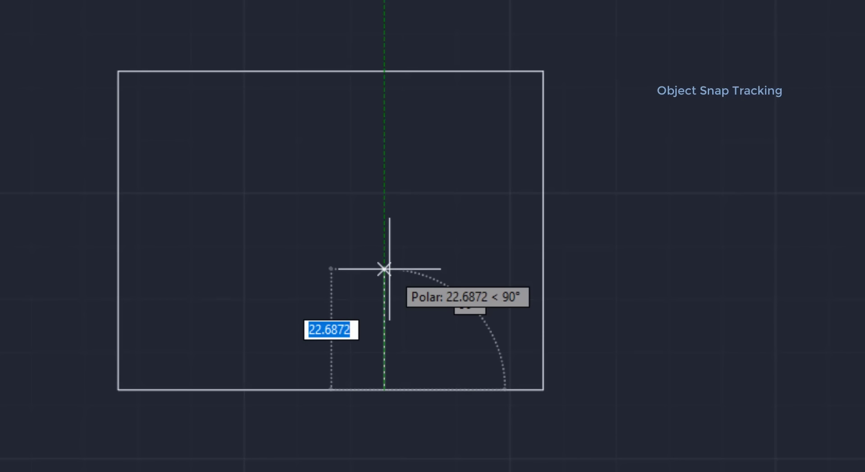
{"action": "type", "text": "20"}
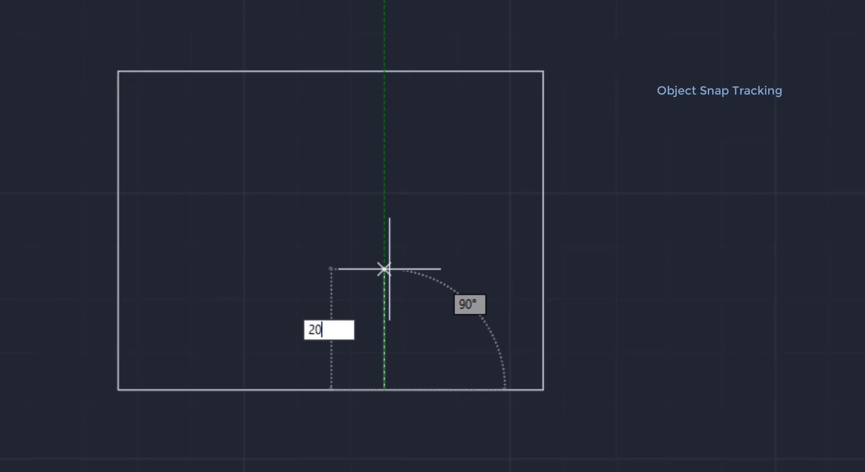
{"action": "key", "text": "Return"}
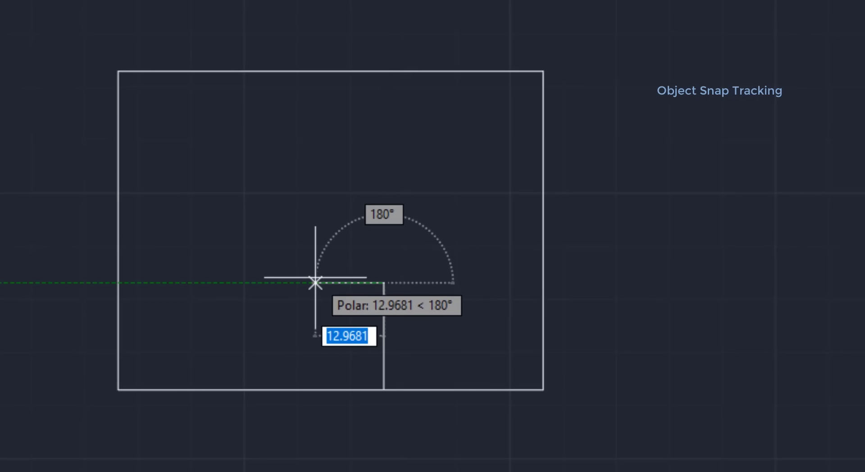
{"action": "type", "text": "15"}
{"action": "key", "text": "Return"}
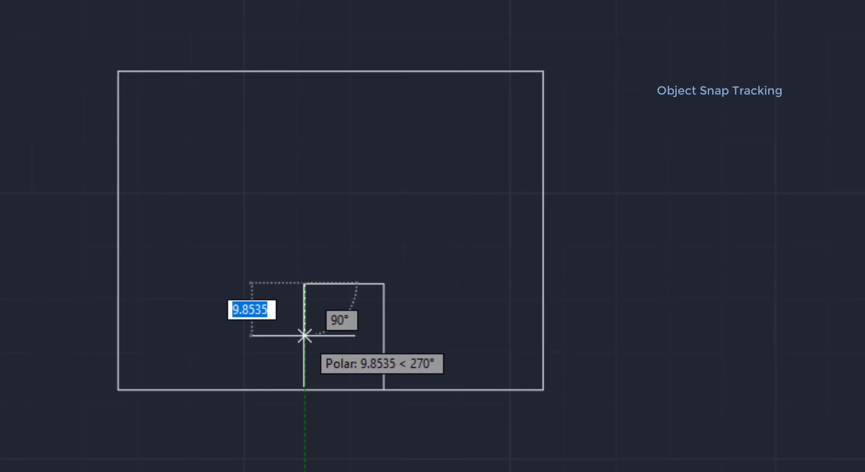
- Complete the small inner outline with a vertical segment down to the rectangle's bottom edge, and end the Line command
{"action": "scroll", "coordinate": [305, 335], "scroll_direction": "up", "scroll_amount": 2}
{"action": "mouse_move", "coordinate": [311, 372]}
{"action": "middle_mouse_down"}
{"action": "mouse_move", "coordinate": [317, 241]}
{"action": "mouse_move", "coordinate": [267, 229]}
{"action": "middle_mouse_up"}
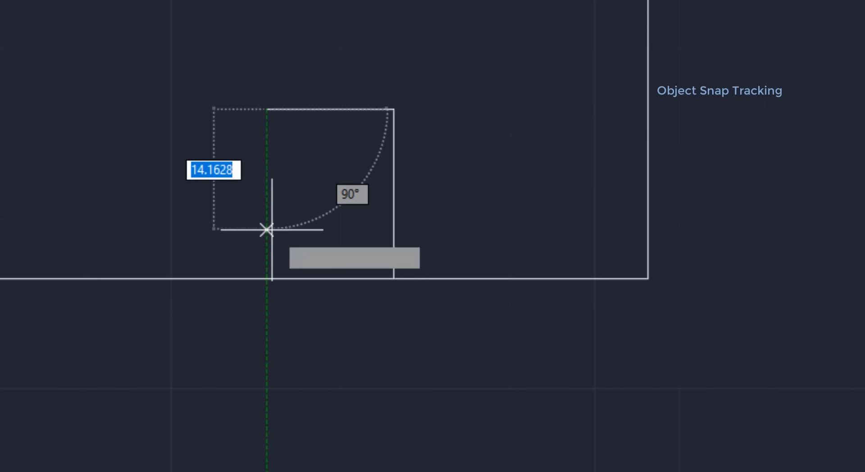
{"action": "scroll", "coordinate": [267, 230], "scroll_direction": "up", "scroll_amount": 2}
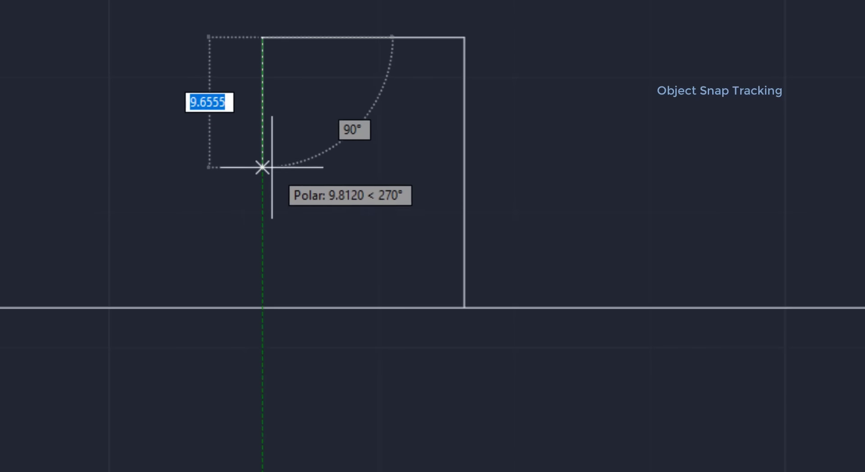
{"action": "left_click", "coordinate": [262, 307]}
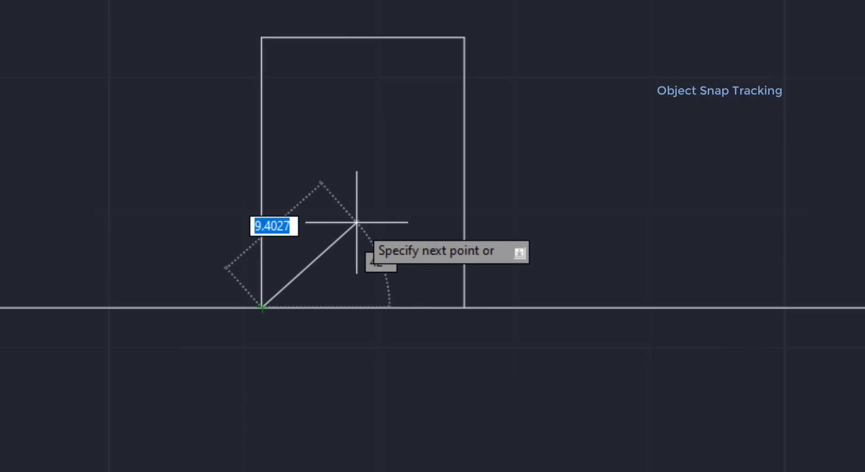
{"action": "key", "text": "Return"}
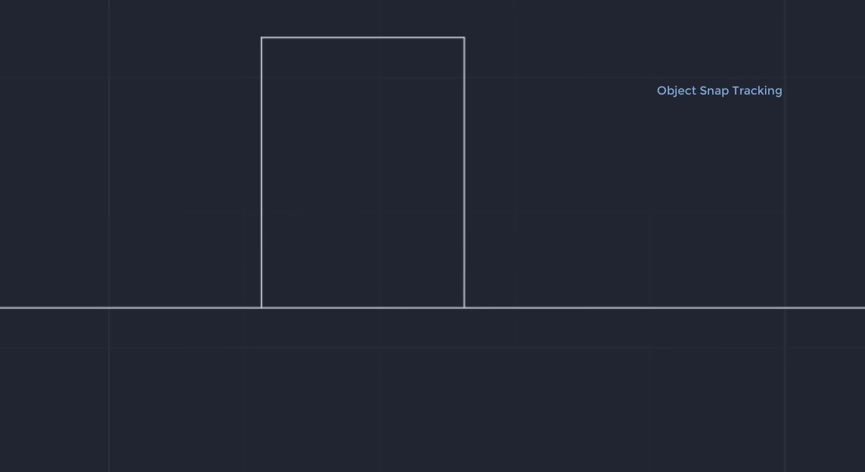
- Complete the polyline rectangle: run its top edge left to directly above the start point, return to the start point, and end the command
{"action": "scroll", "coordinate": [355, 249], "scroll_direction": "down", "scroll_amount": 4}
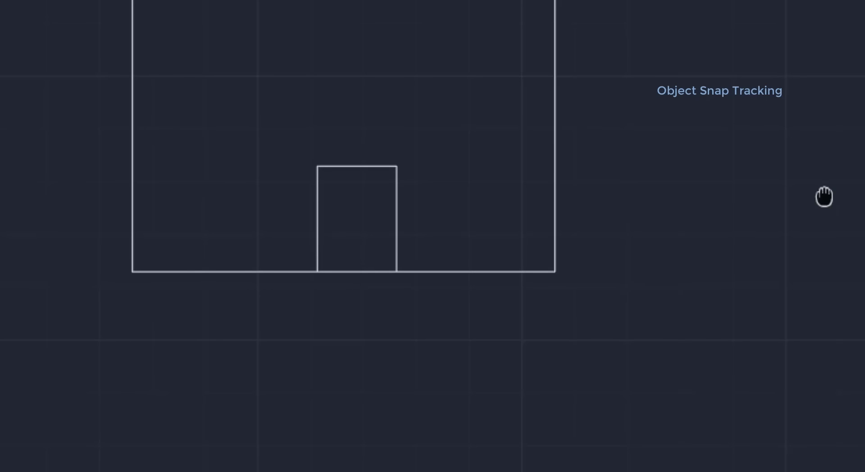
{"action": "mouse_move", "coordinate": [824, 196]}
{"action": "middle_mouse_down"}
{"action": "mouse_move", "coordinate": [603, 236]}
{"action": "mouse_move", "coordinate": [492, 234]}
{"action": "middle_mouse_up"}
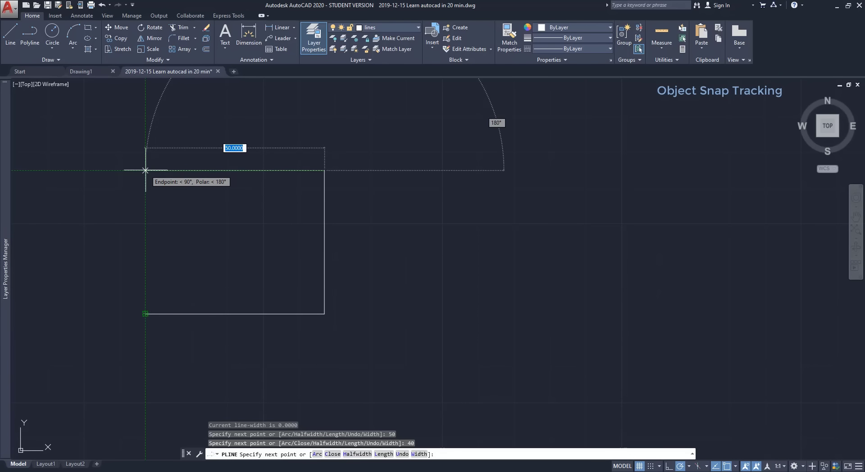
{"action": "left_click", "coordinate": [145, 170]}
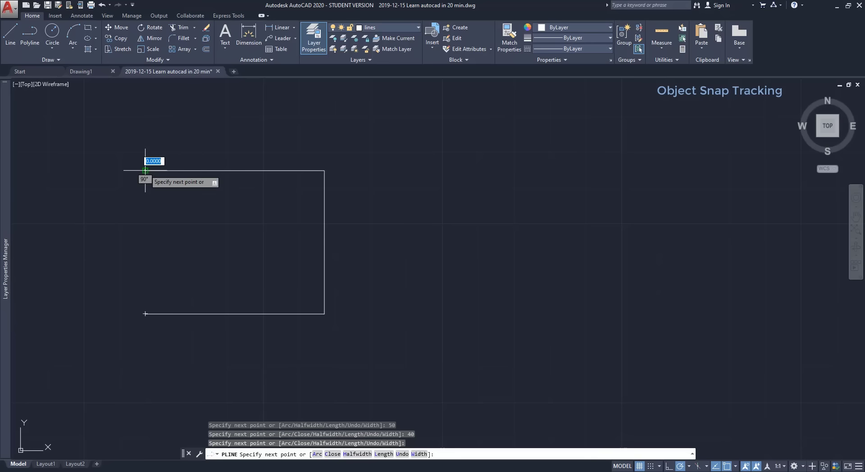
{"action": "left_click", "coordinate": [145, 313]}
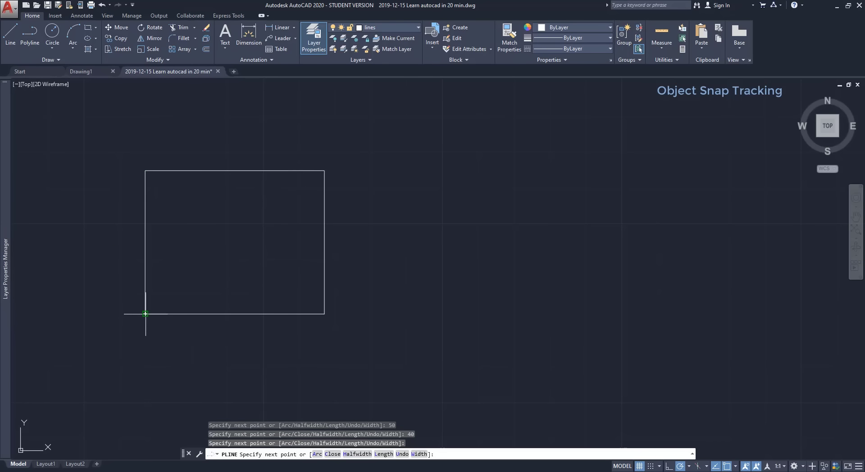
{"action": "key", "text": "Escape"}
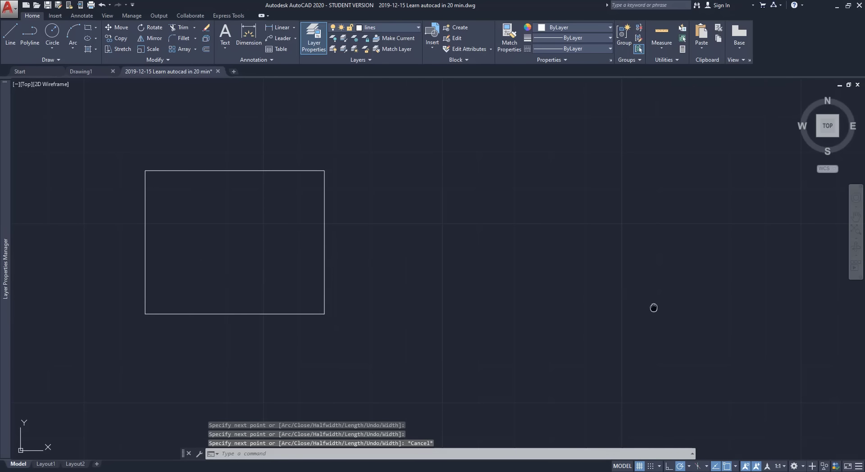
{"action": "mouse_move", "coordinate": [652, 304]}
{"action": "middle_mouse_down"}
{"action": "mouse_move", "coordinate": [535, 283]}
{"action": "mouse_move", "coordinate": [296, 283]}
{"action": "middle_mouse_up"}
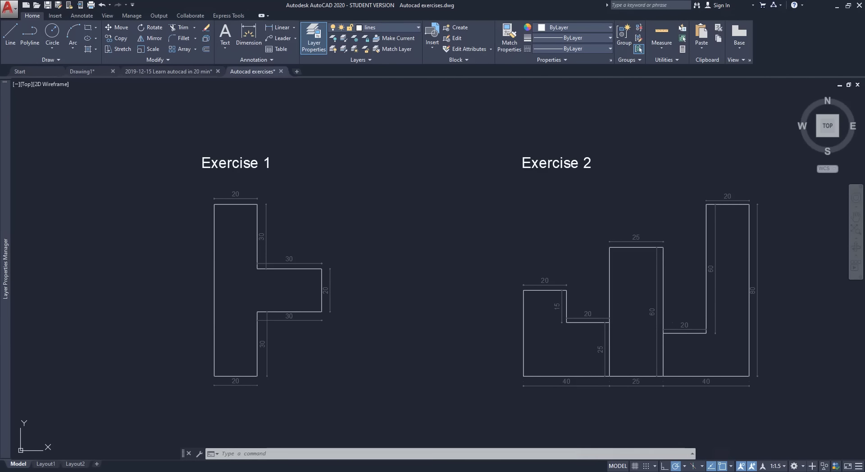
{"action": "middle_click_drag", "start_coordinate": [474, 375], "coordinate": [474, 137]}
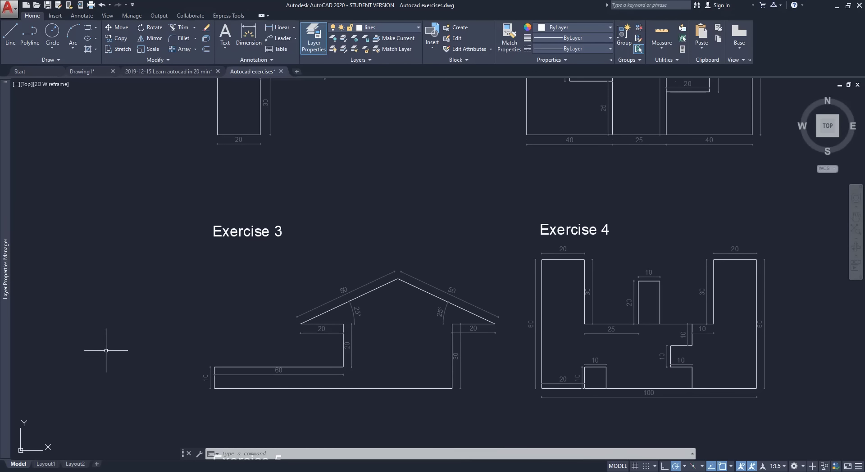
{"action": "mouse_move", "coordinate": [101, 357]}
{"action": "middle_mouse_down"}
{"action": "mouse_move", "coordinate": [102, 83]}
{"action": "mouse_move", "coordinate": [110, 397]}
{"action": "middle_mouse_up"}
{"action": "middle_click_drag", "start_coordinate": [133, 137], "coordinate": [129, 337]}
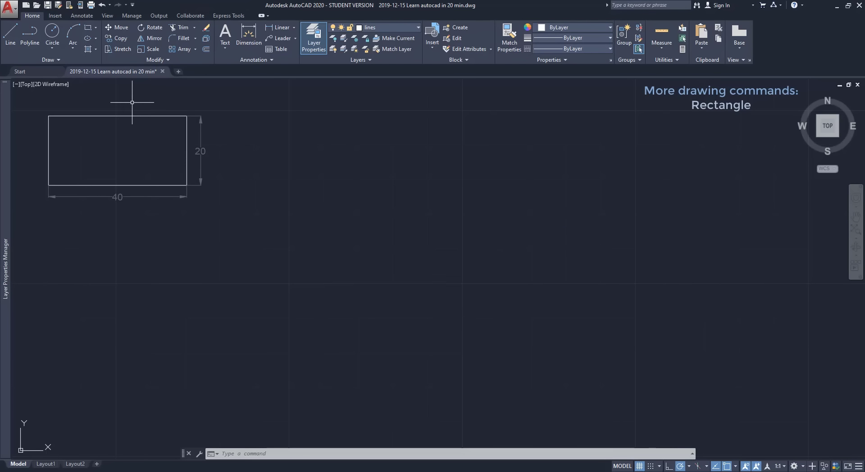
- Draw a rectangle 40 units wide and 20 units high from its lower-left corner in the empty area below the example
{"action": "left_click", "coordinate": [88, 28]}
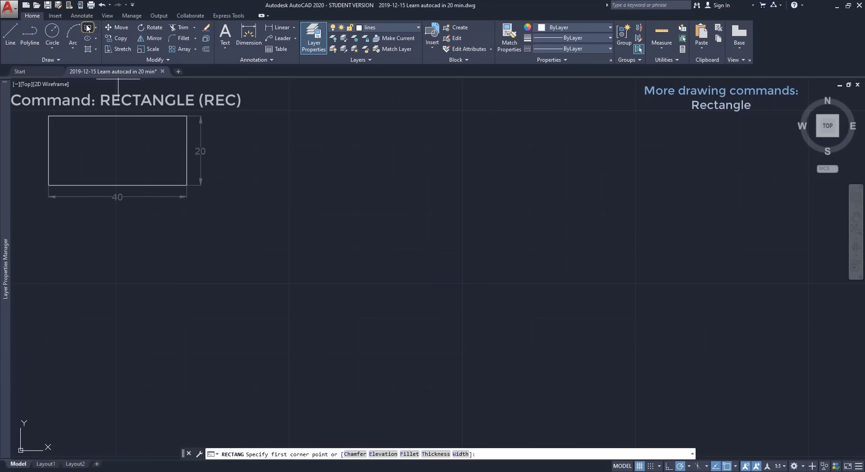
{"action": "left_click", "coordinate": [329, 326]}
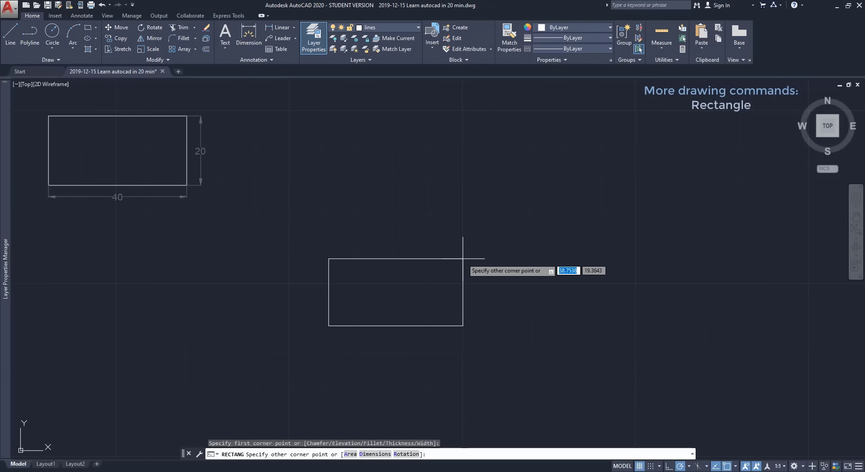
{"action": "type", "text": "40"}
{"action": "key", "text": "Tab"}
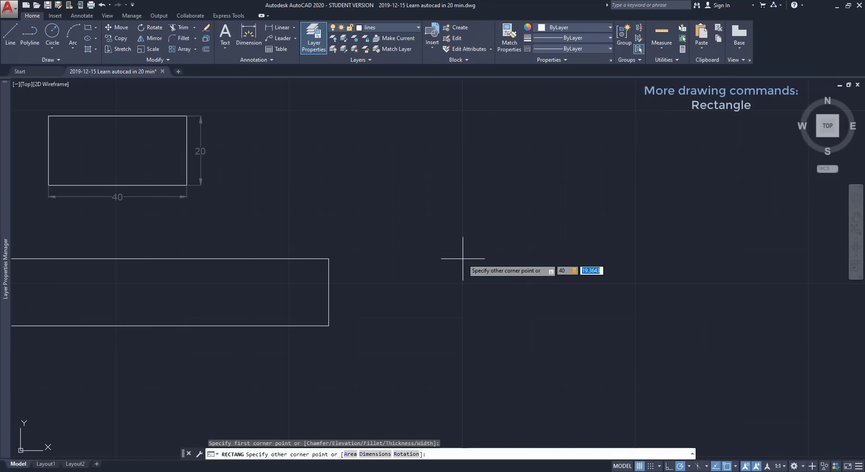
{"action": "type", "text": "20"}
{"action": "key", "text": "Return"}
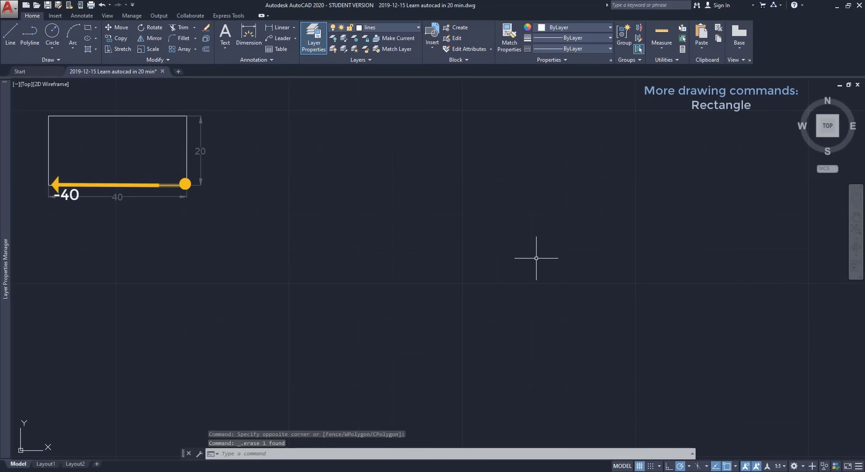
- Draw another rectangle from its lower-right corner, placing the opposite corner at an offset of -40 horizontally and 20 vertically
{"action": "type", "text": "rec"}
{"action": "key", "text": "Return"}
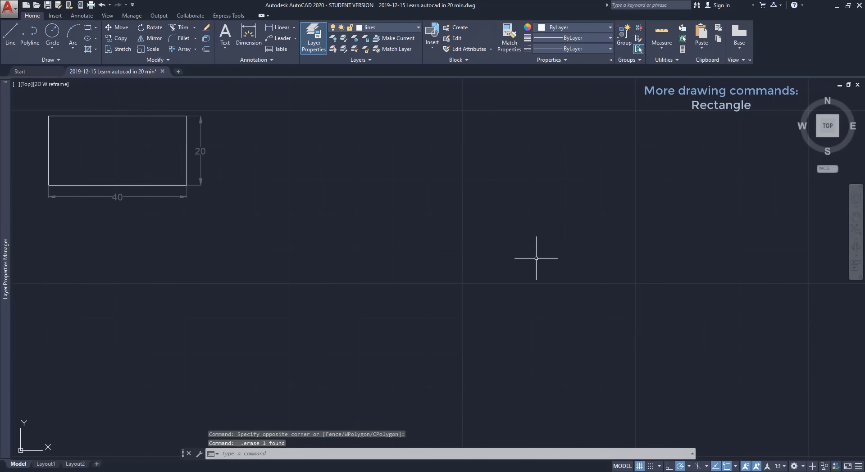
{"action": "left_click", "coordinate": [535, 259]}
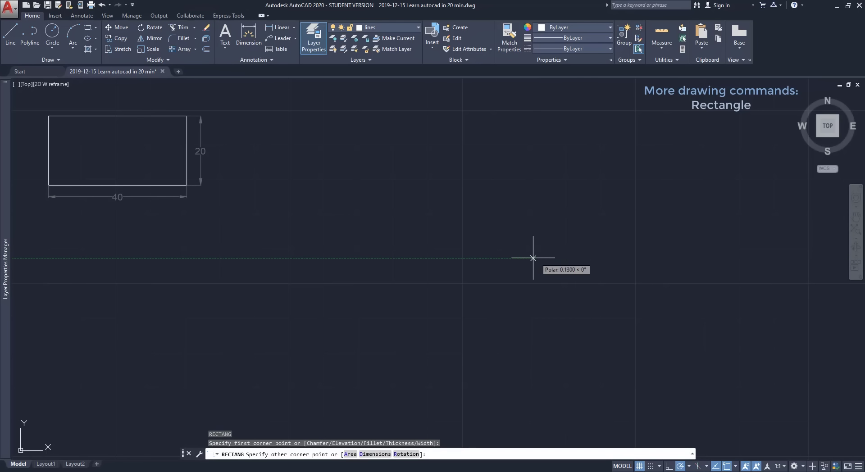
{"action": "type", "text": "-40"}
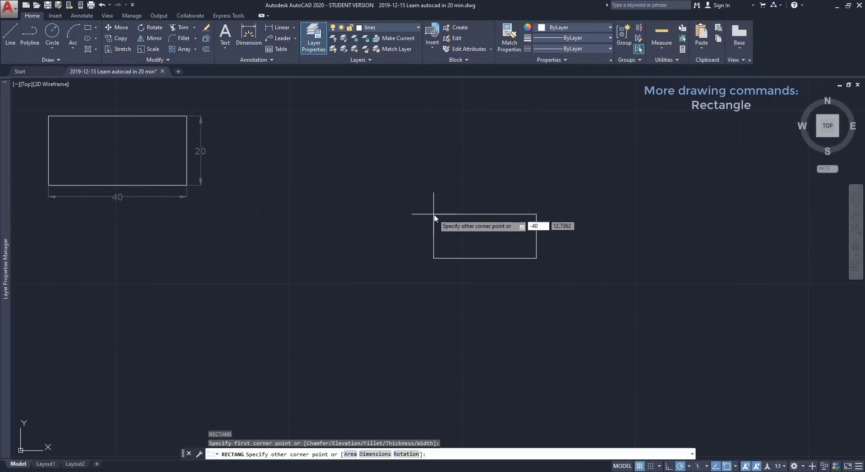
{"action": "key", "text": "Tab"}
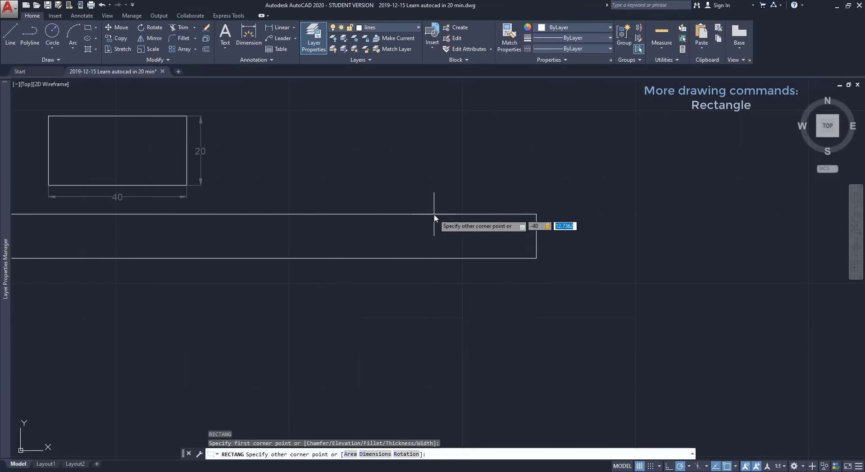
{"action": "type", "text": "20"}
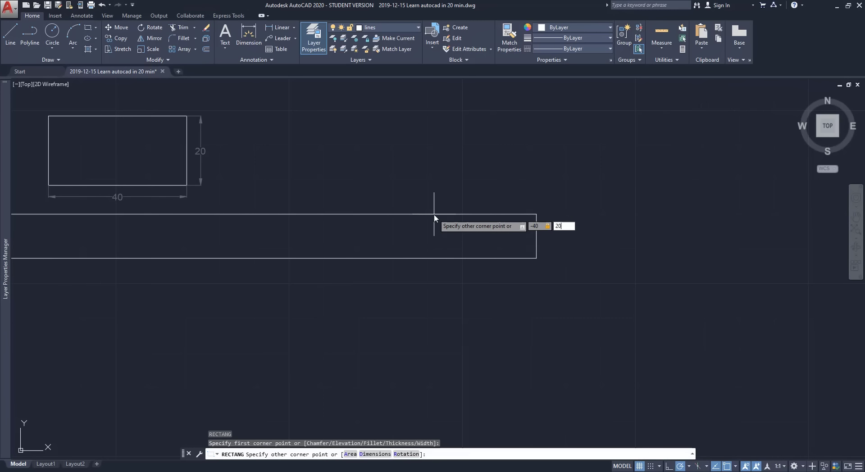
{"action": "key", "text": "Return"}
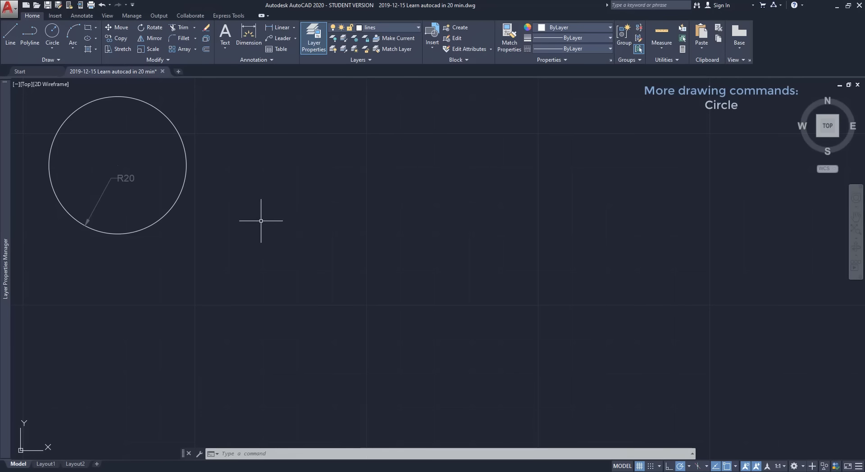
- Draw a circle with a radius of 20 in the empty area beside the R20 example
{"action": "left_click", "coordinate": [53, 32]}
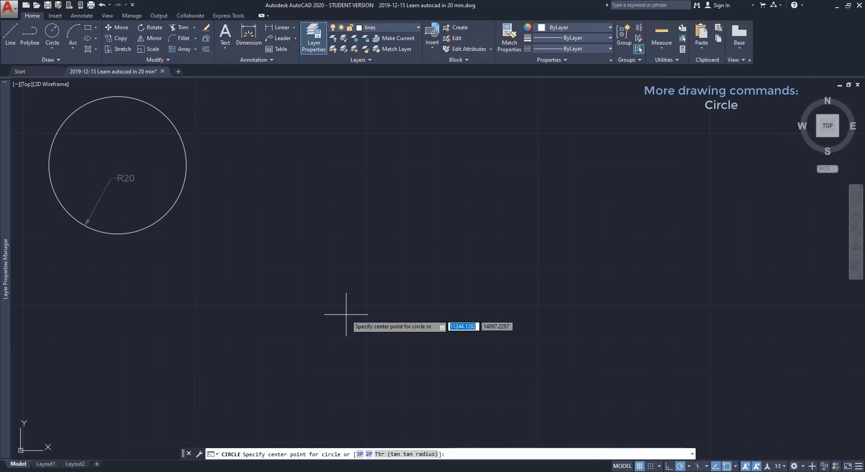
{"action": "left_click", "coordinate": [418, 274]}
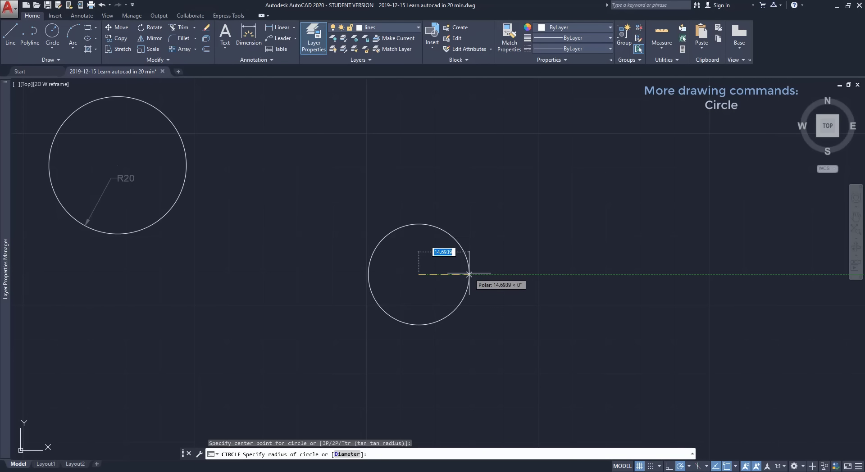
{"action": "type", "text": "20"}
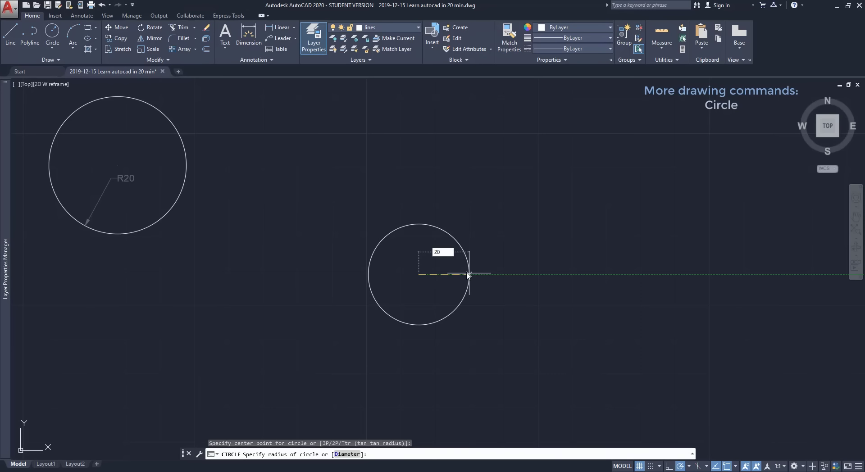
{"action": "key", "text": "Return"}
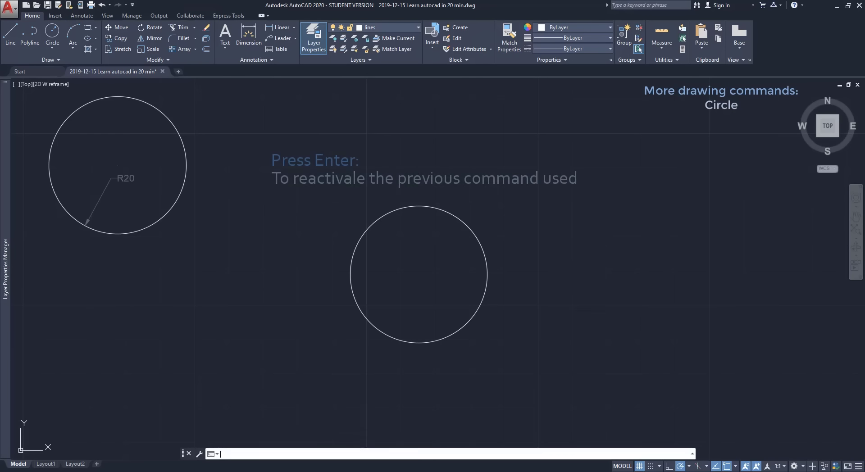
- Repeat the Circle command and draw a second circle to the right of the new one, using the Diameter option with 40
{"action": "key", "text": "Return"}
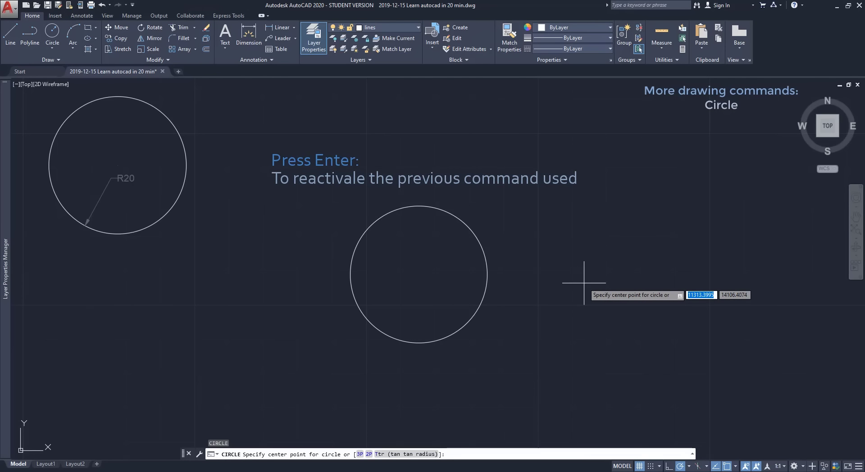
{"action": "left_click", "coordinate": [614, 283]}
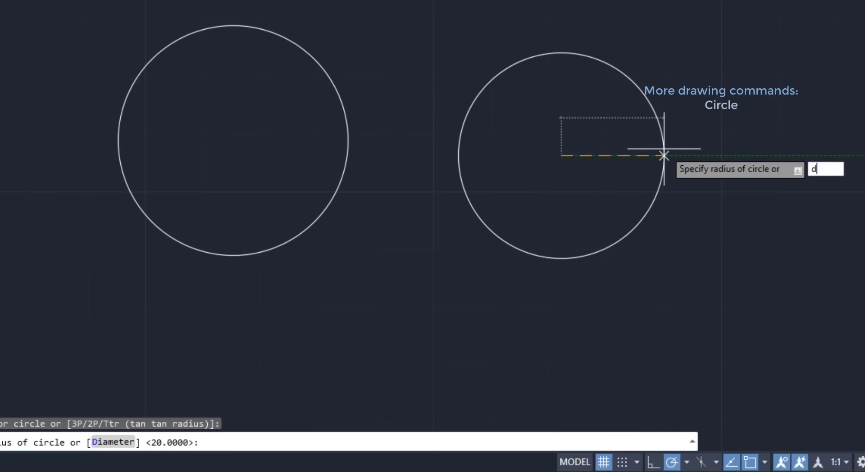
{"action": "key", "text": "Return"}
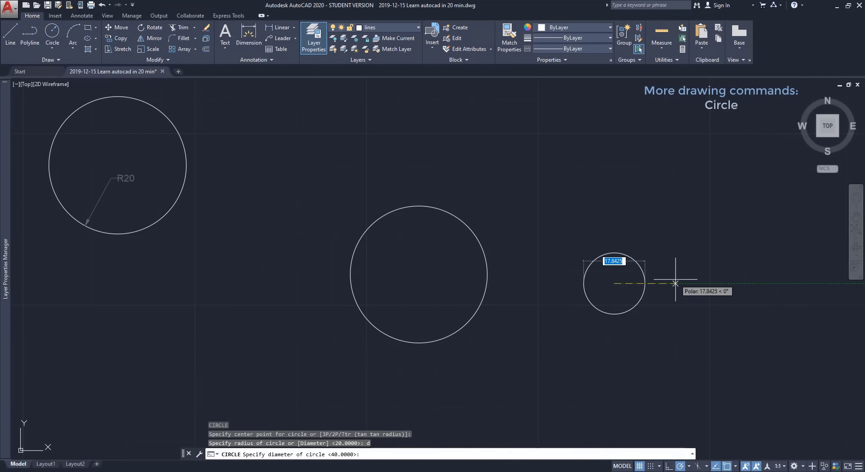
{"action": "type", "text": "40"}
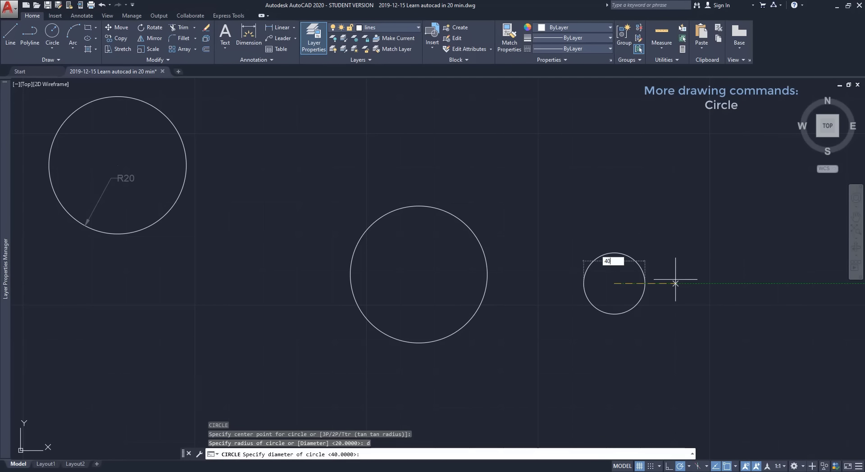
{"action": "key", "text": "Return"}
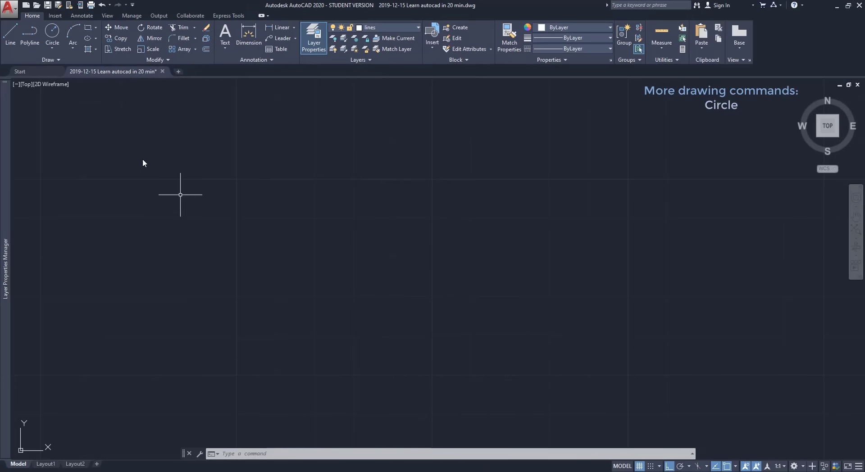
{"action": "left_click", "coordinate": [53, 55]}
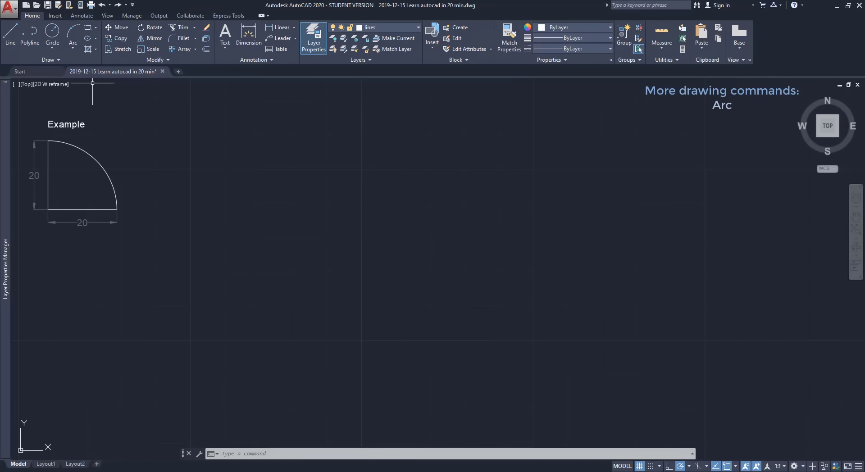
{"action": "left_click", "coordinate": [73, 48]}
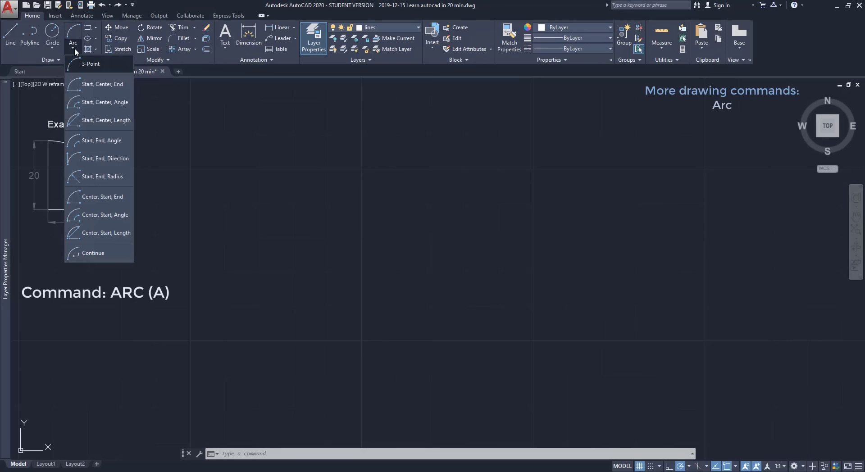
{"action": "left_click", "coordinate": [223, 205]}
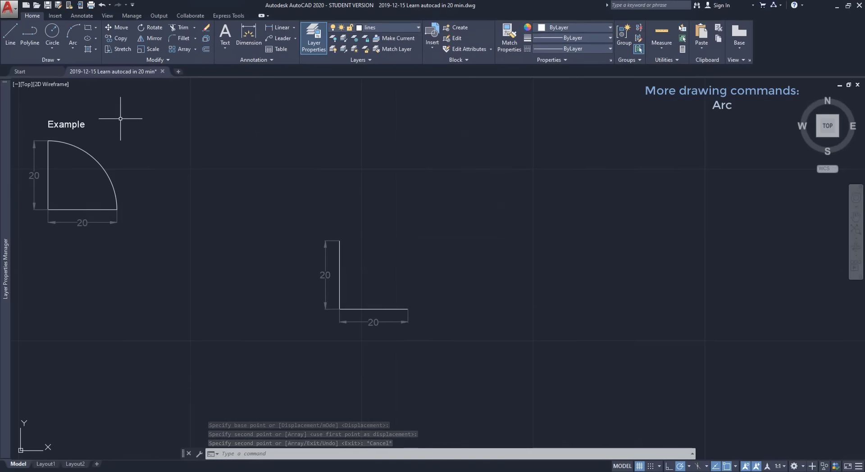
- Begin a Start, Center, End arc at the horizontal line's right endpoint, with its center on the corner where the two lines meet
{"action": "left_click", "coordinate": [74, 52]}
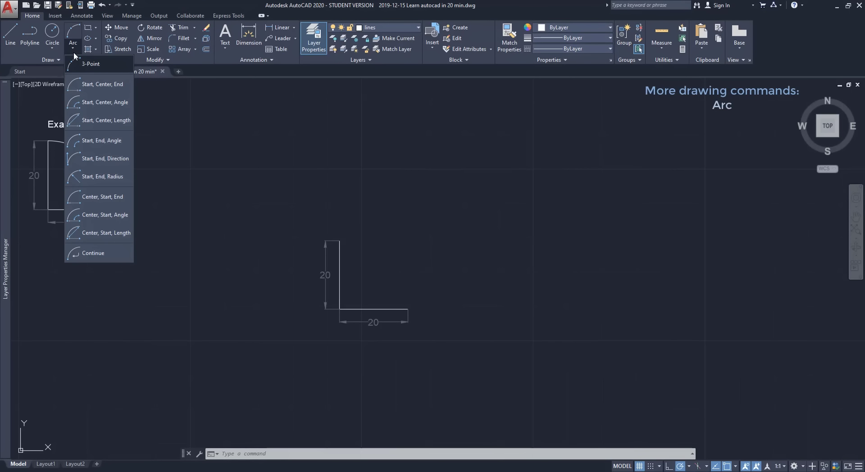
{"action": "left_click", "coordinate": [109, 85]}
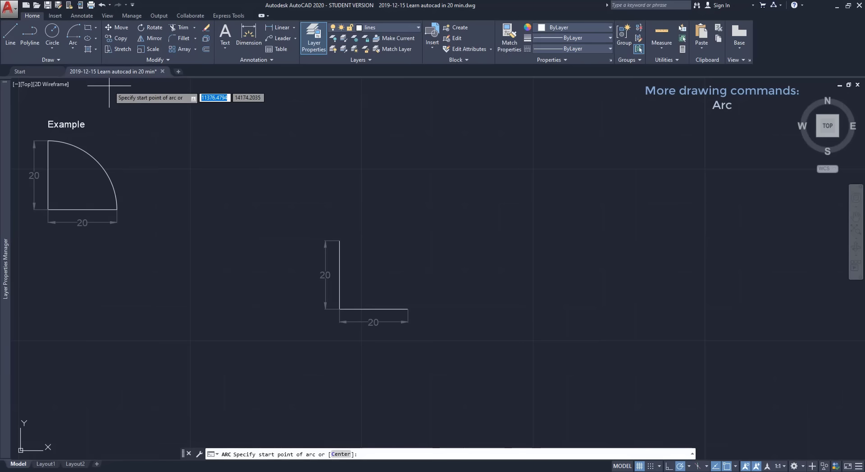
{"action": "left_click", "coordinate": [407, 309]}
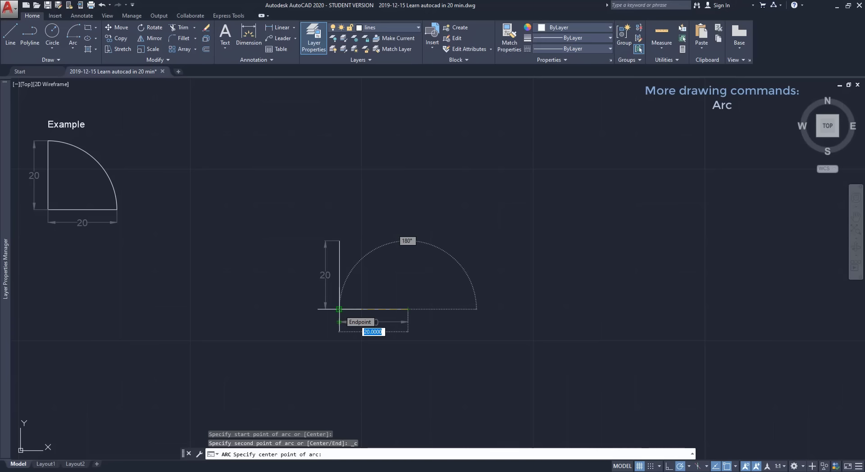
{"action": "left_click", "coordinate": [339, 309]}
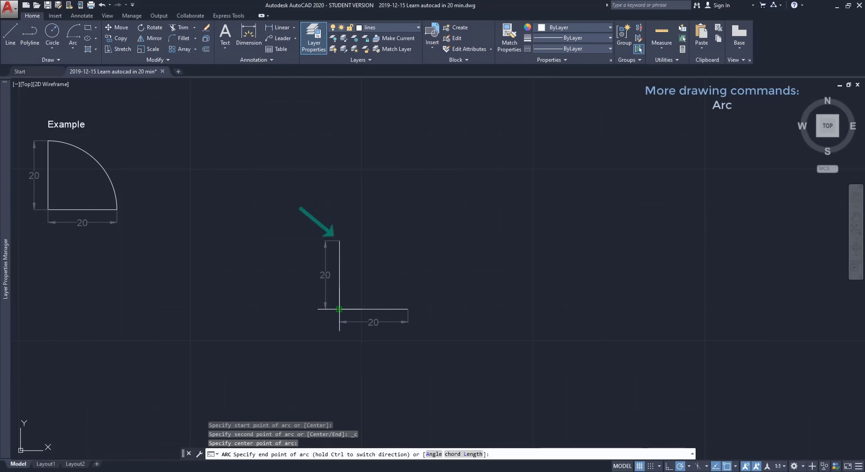
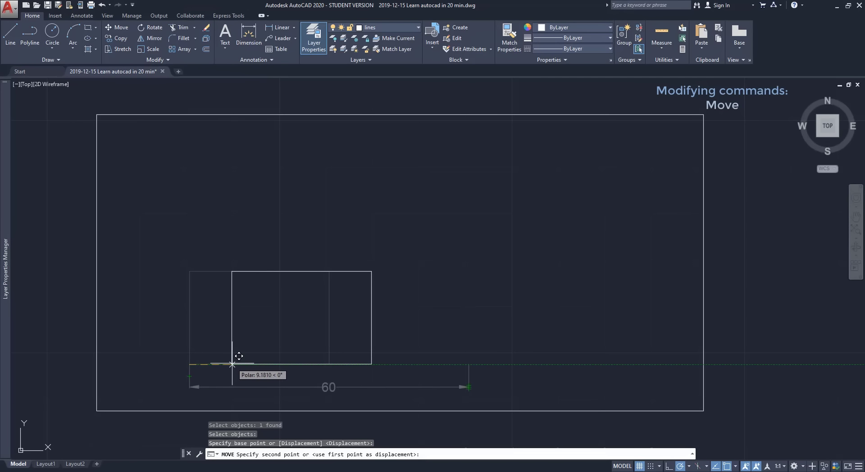
- Move the small rectangle 60 units horizontally to the right within the large rectangle
{"action": "type", "text": "60"}
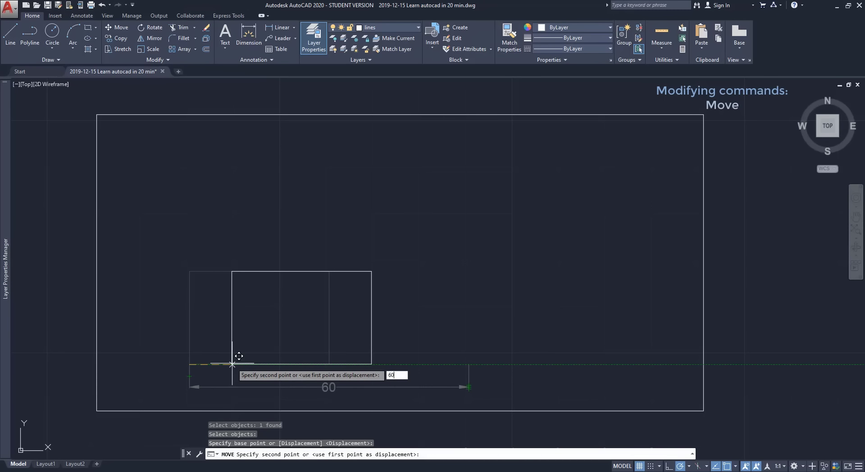
{"action": "key", "text": "Return"}
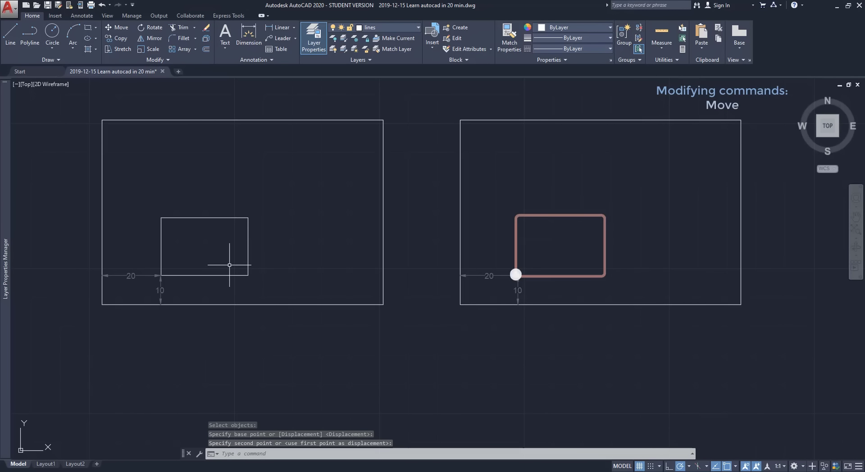
- Move the small rectangle into the empty large rectangle beside it, using the two large rectangles' lower-left corners as base and destination points
{"action": "type", "text": "m"}
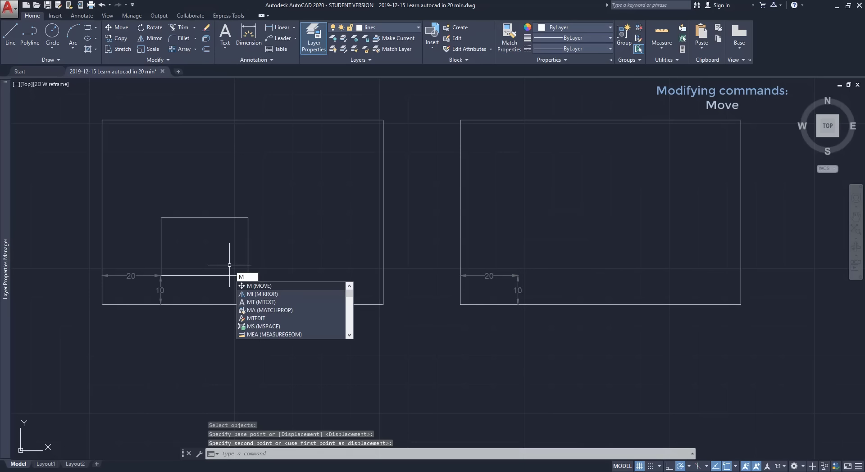
{"action": "key", "text": "Return"}
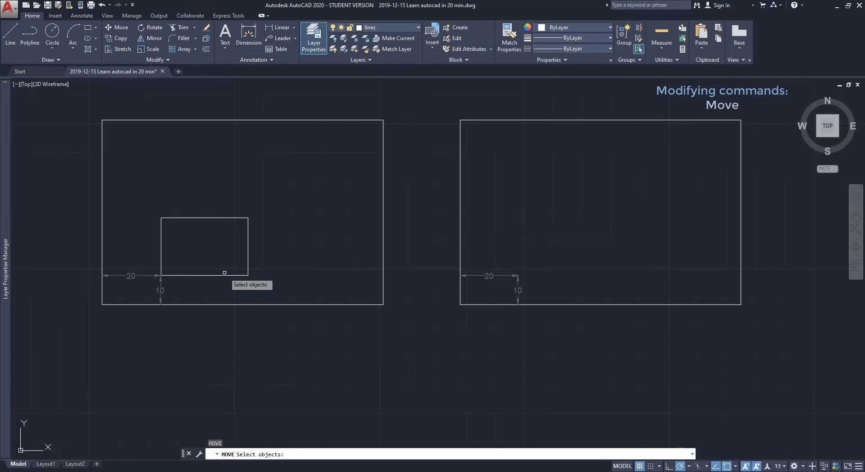
{"action": "left_click", "coordinate": [225, 275]}
{"action": "key", "text": "Return"}
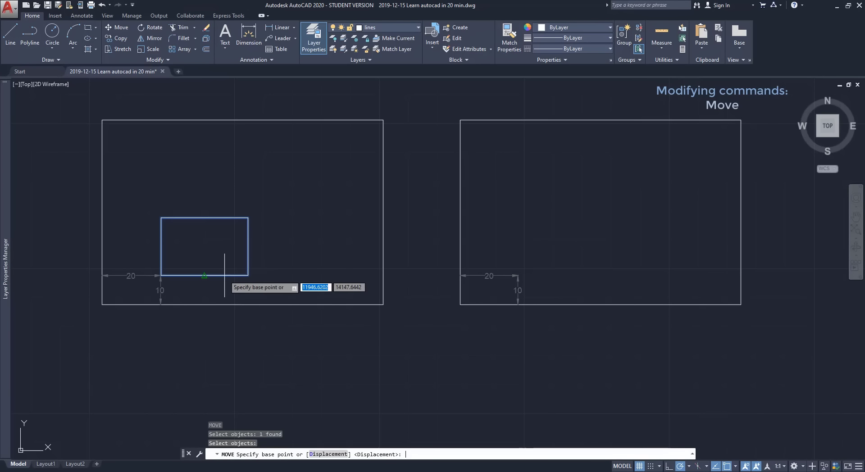
{"action": "middle_click_drag", "start_coordinate": [220, 275], "coordinate": [259, 251]}
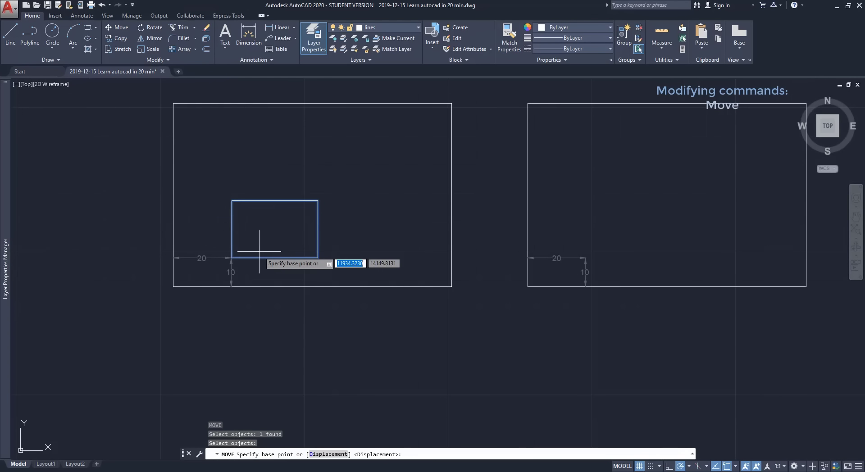
{"action": "left_click", "coordinate": [173, 286]}
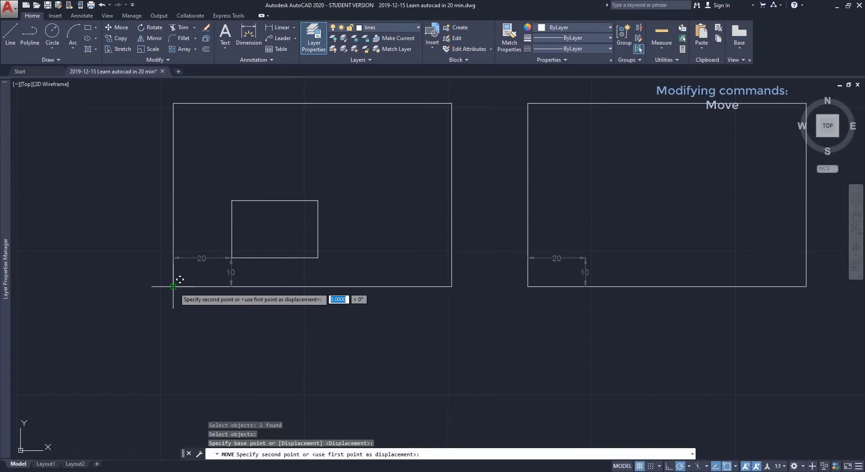
{"action": "left_click", "coordinate": [527, 286]}
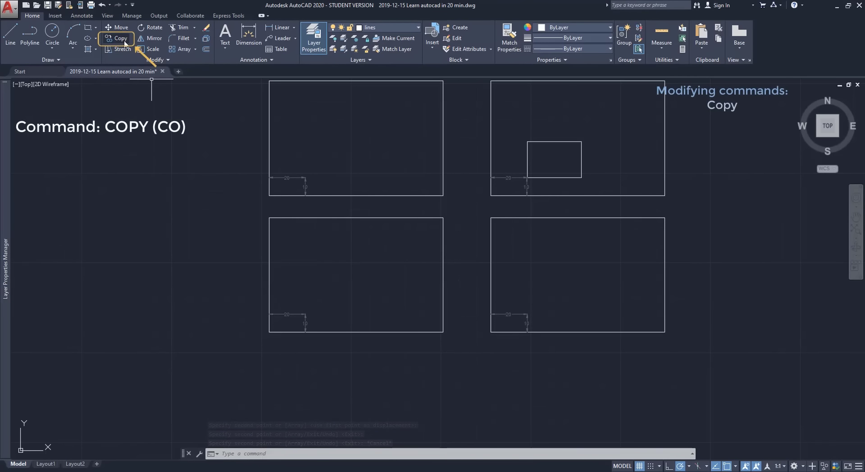
- Copy the small rectangle into the three empty large rectangles, using the large rectangles' lower-left corners as base and destination points
{"action": "left_click", "coordinate": [121, 38]}
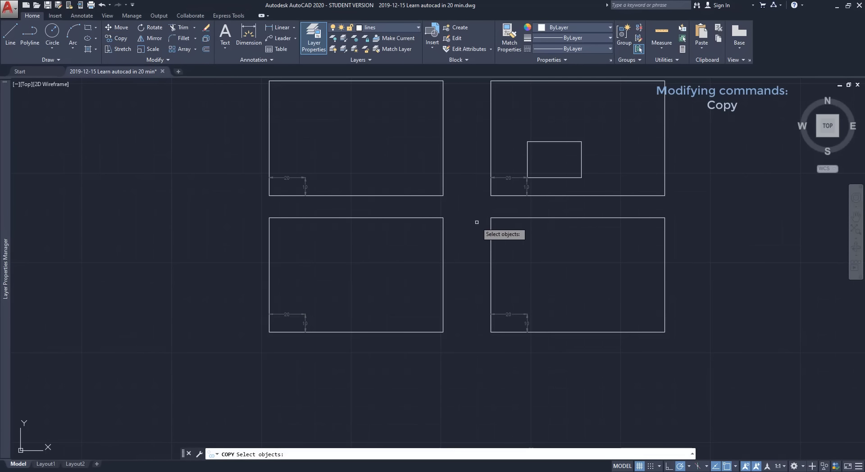
{"action": "left_click", "coordinate": [557, 177]}
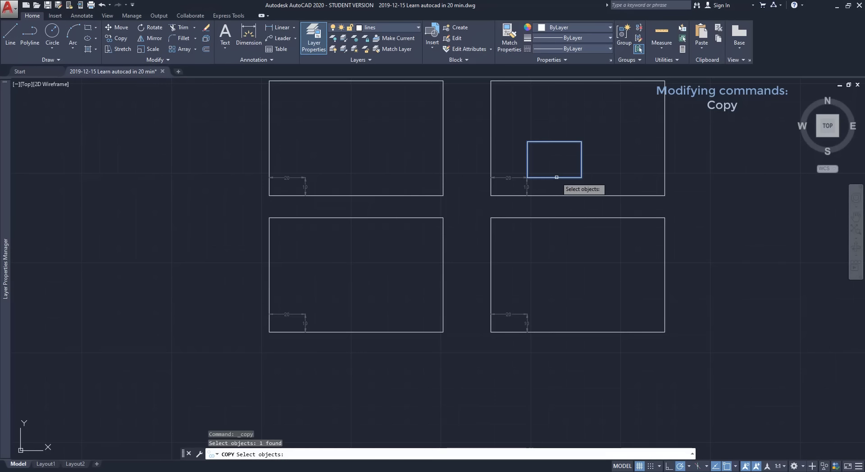
{"action": "key", "text": "Return"}
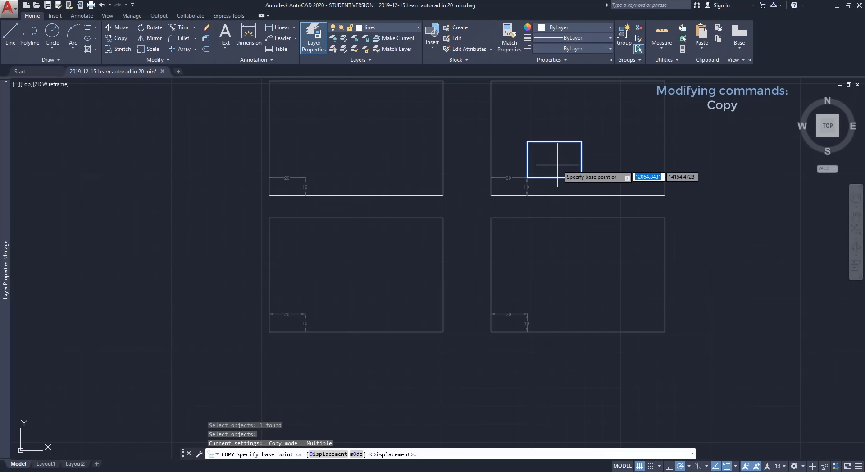
{"action": "left_click", "coordinate": [491, 195]}
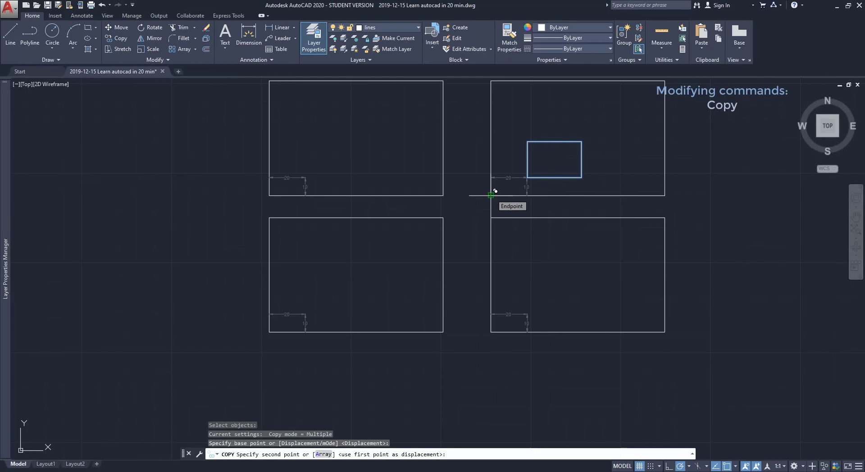
{"action": "left_click", "coordinate": [268, 195]}
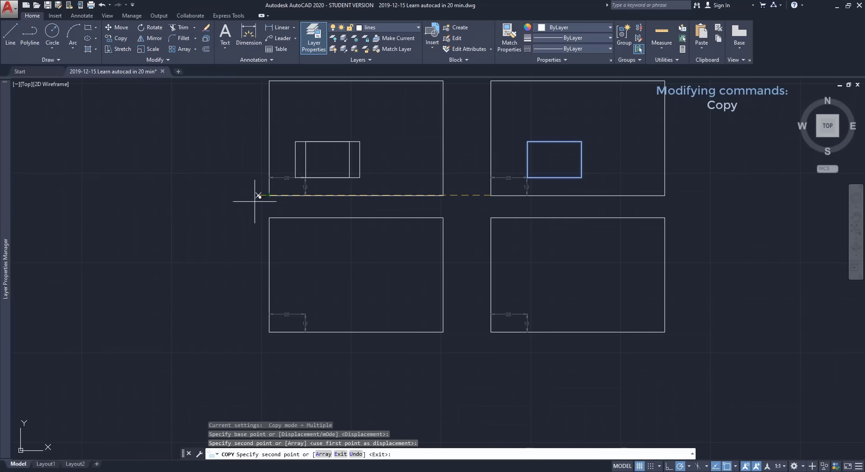
{"action": "left_click", "coordinate": [269, 332]}
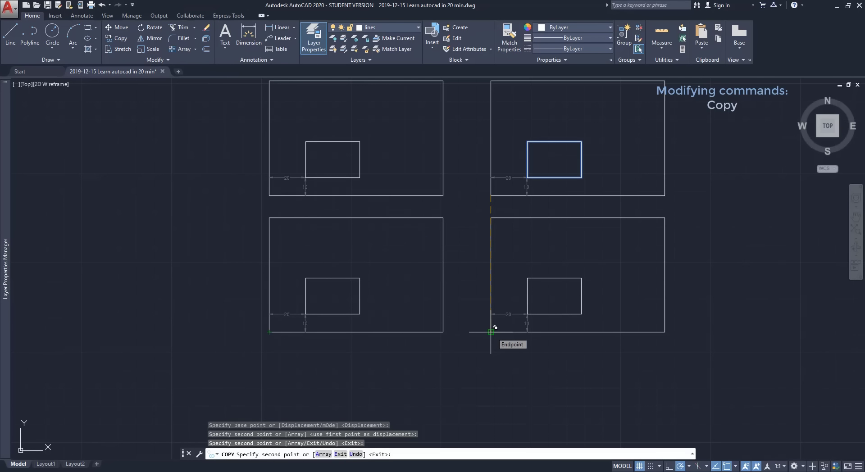
{"action": "left_click", "coordinate": [490, 331]}
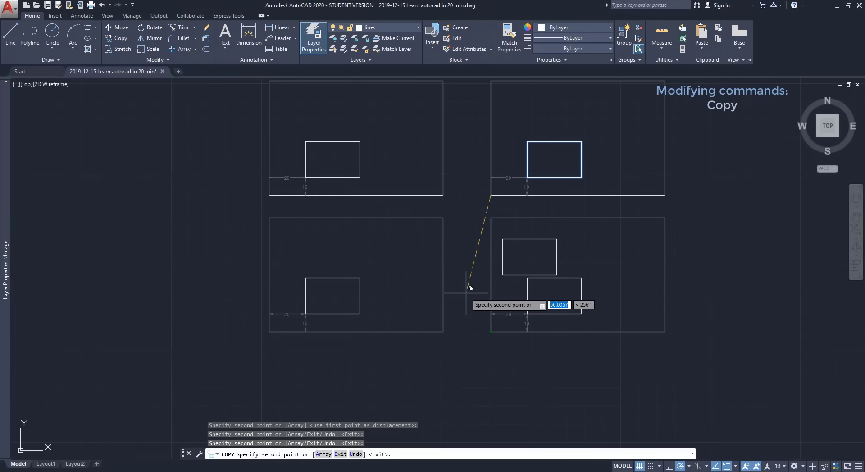
{"action": "key", "text": "Escape"}
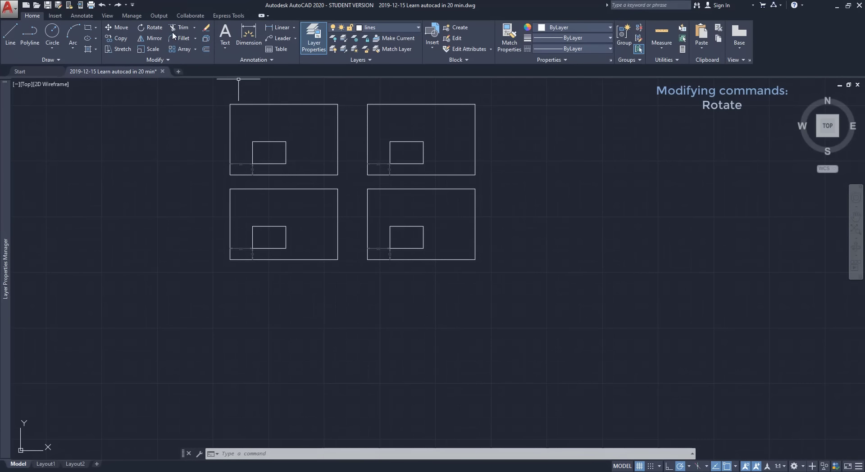
- Rotate all four rectangle sets about the lower-left set's outer bottom corner so their bottom edge points straight down
{"action": "left_click", "coordinate": [154, 28]}
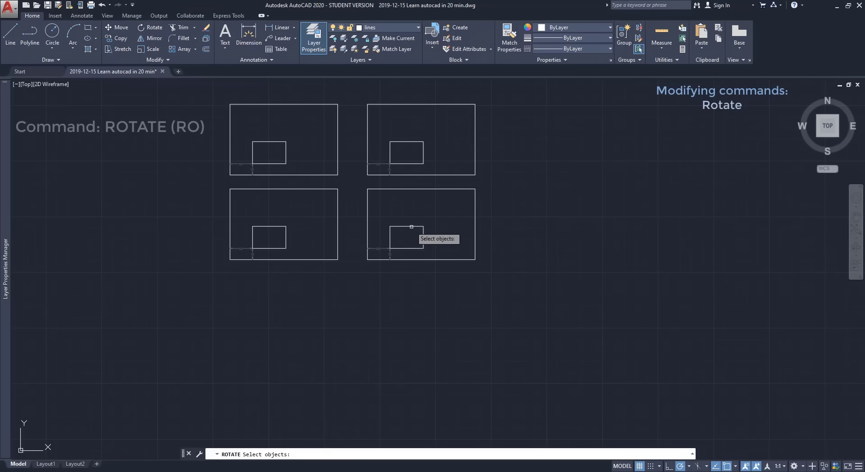
{"action": "left_click", "coordinate": [495, 273]}
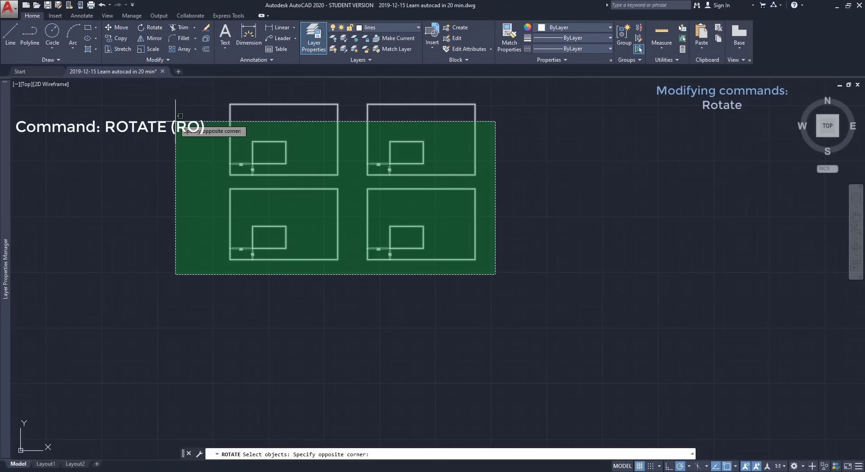
{"action": "left_click", "coordinate": [173, 96]}
{"action": "key", "text": "Return"}
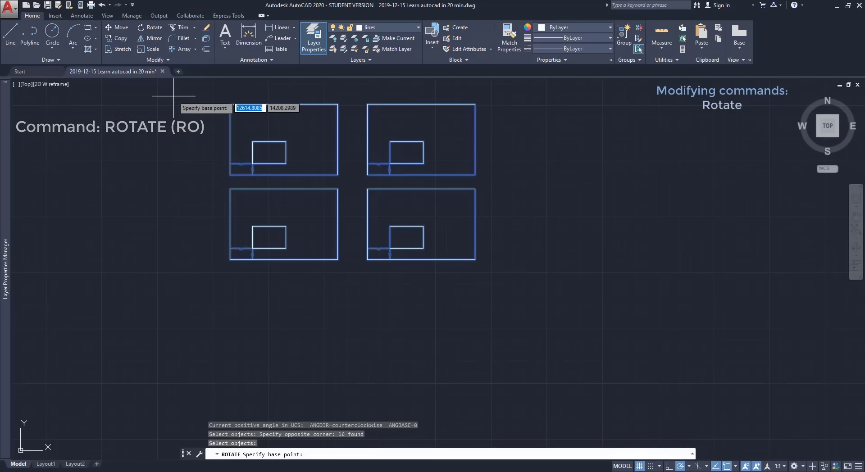
{"action": "left_click", "coordinate": [229, 260]}
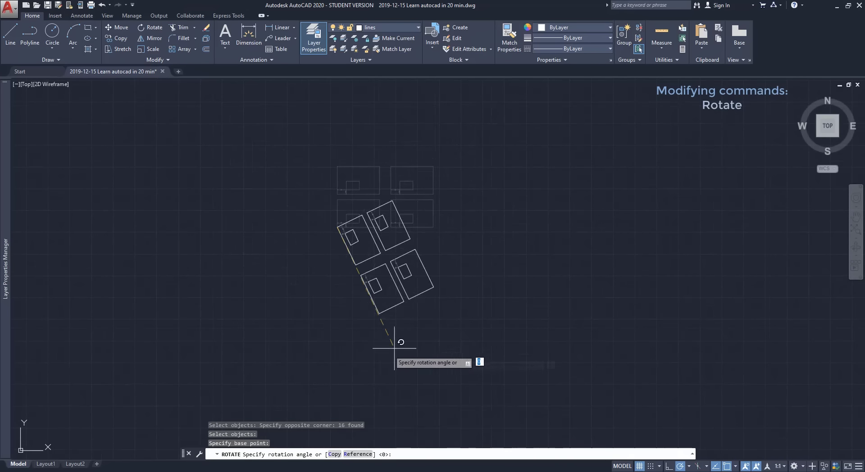
{"action": "left_click", "coordinate": [336, 359]}
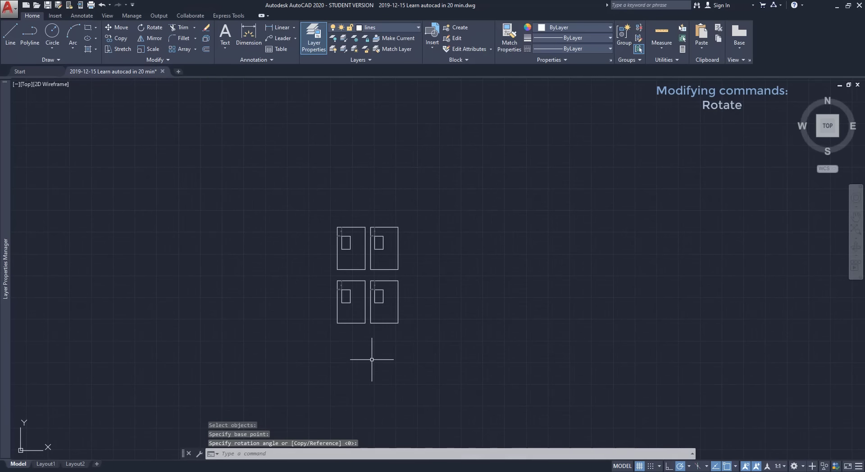
- Rotate the tilted rectangle sets about their lower-left corner with the Reference option, using their shared bottom edge as reference and aligning it horizontally
{"action": "type", "text": "r"}
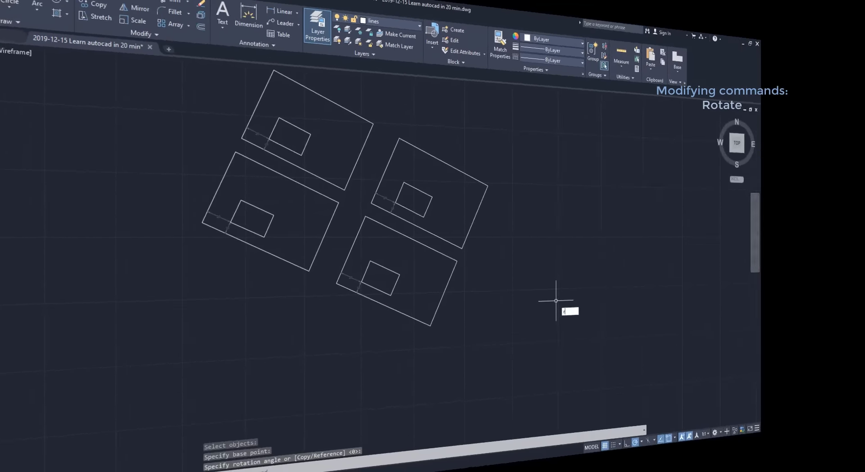
{"action": "type", "text": "o"}
{"action": "key", "text": "Return"}
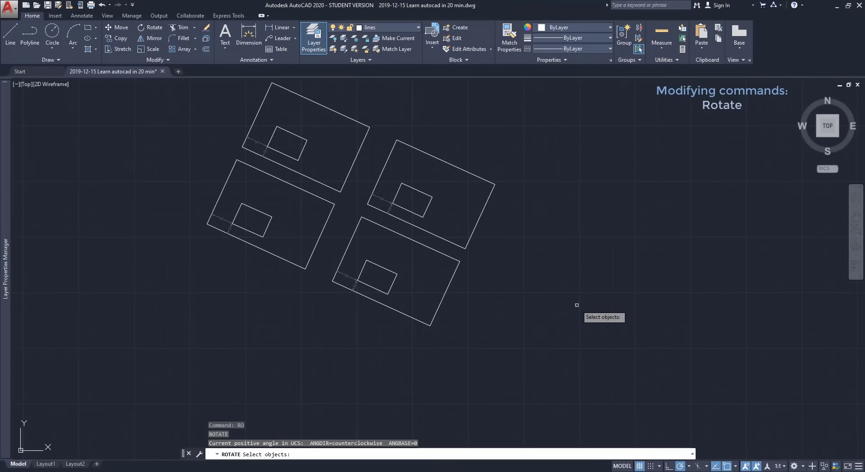
{"action": "left_click", "coordinate": [577, 360]}
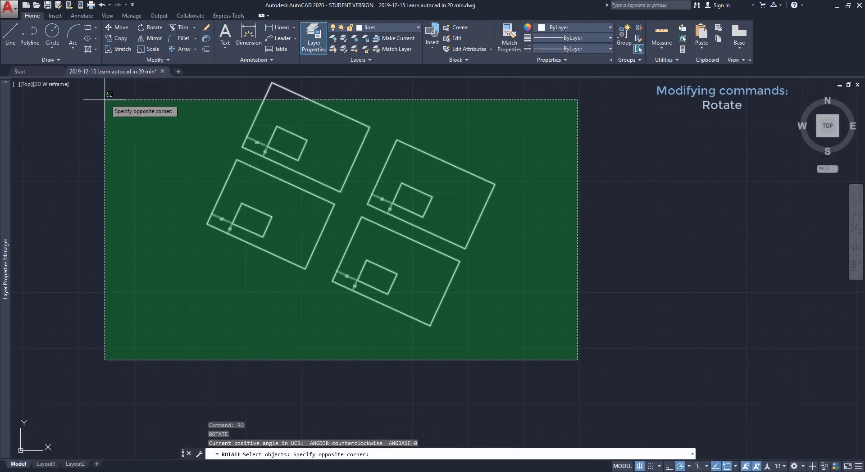
{"action": "left_click", "coordinate": [109, 96]}
{"action": "key", "text": "Return"}
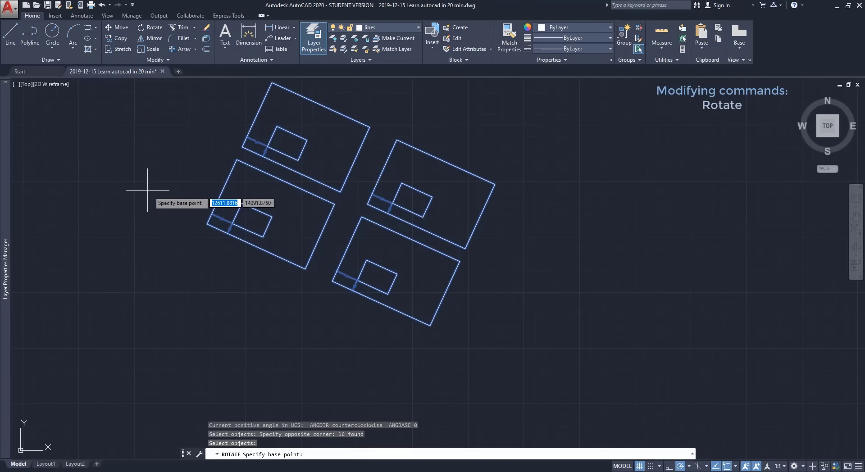
{"action": "left_click", "coordinate": [207, 224]}
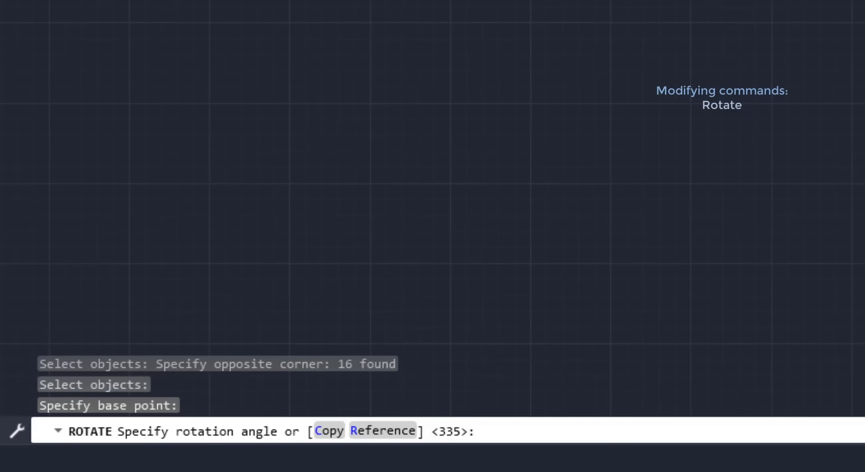
{"action": "type", "text": "r"}
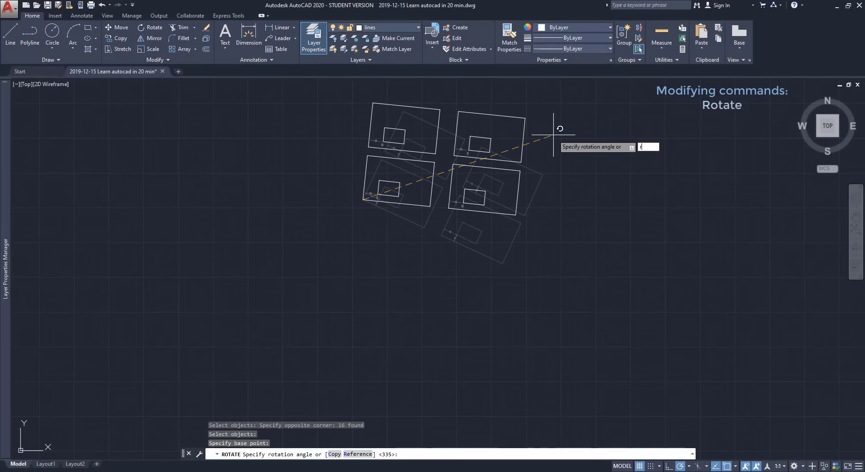
{"action": "key", "text": "Return"}
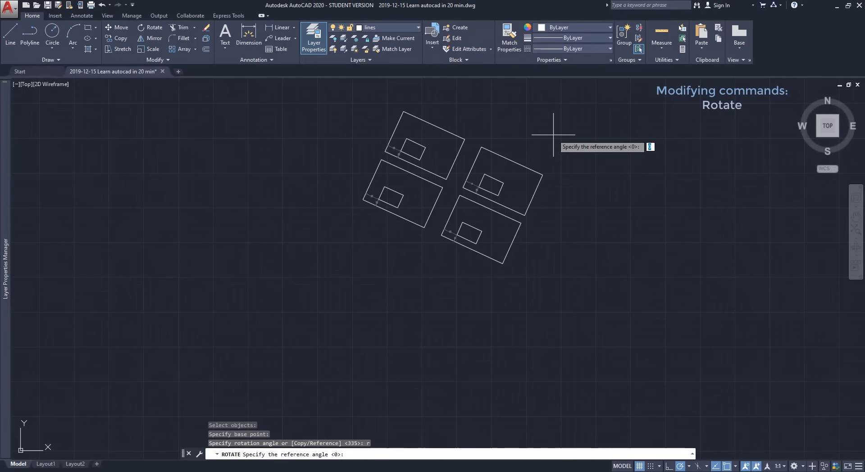
{"action": "scroll", "coordinate": [557, 178], "scroll_direction": "up", "scroll_amount": 3}
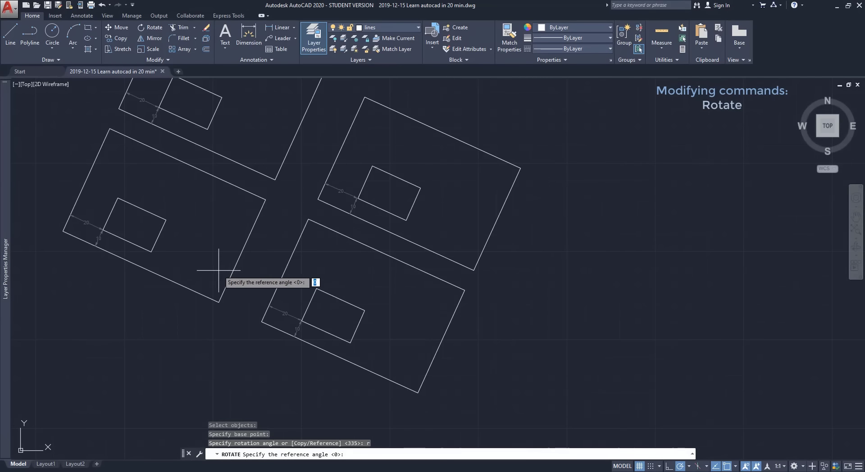
{"action": "left_click", "coordinate": [63, 231]}
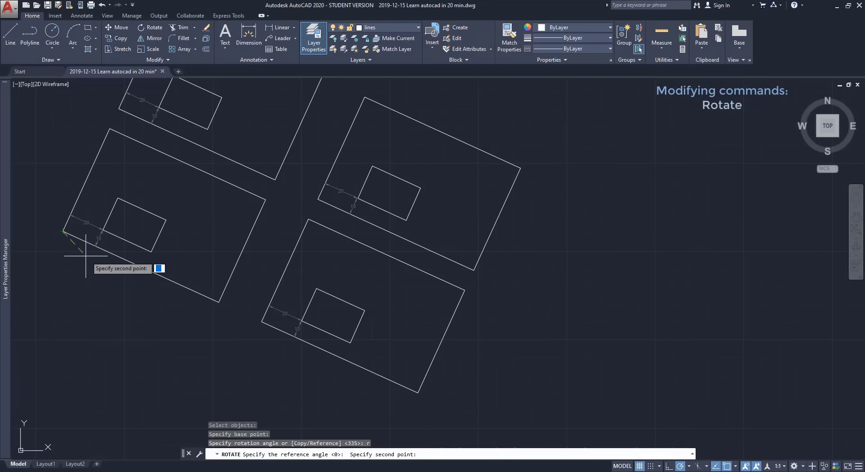
{"action": "left_click", "coordinate": [418, 393]}
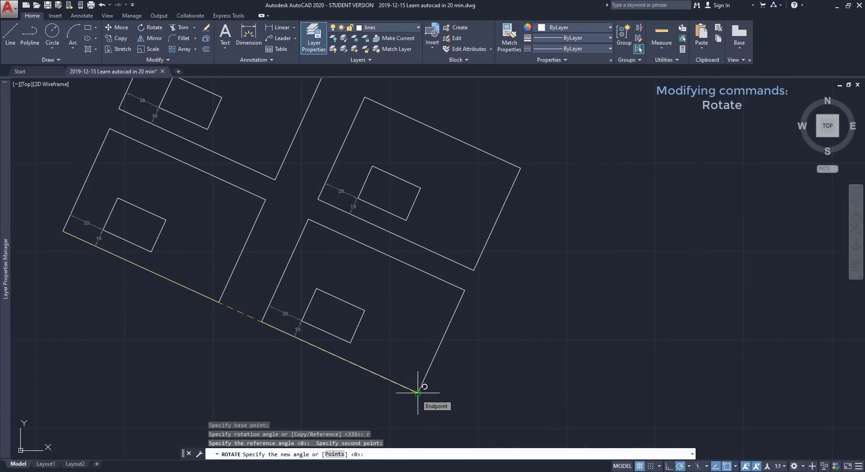
{"action": "left_click", "coordinate": [604, 231]}
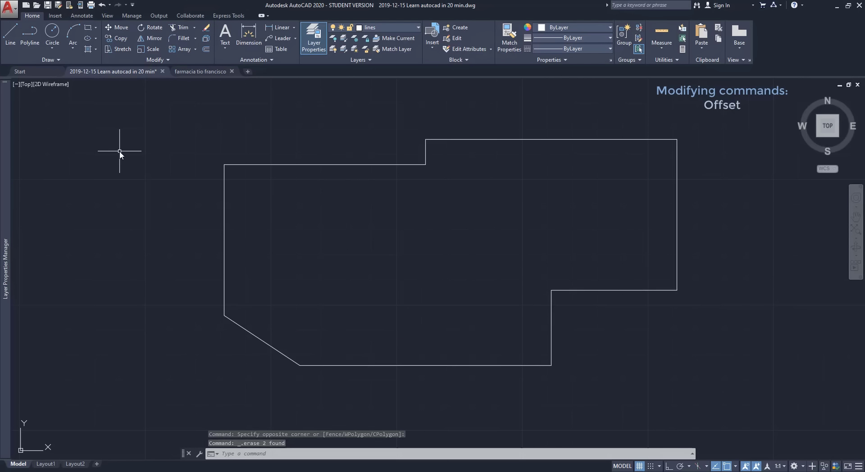
- Offset the closed polyline inward by a distance of 10, and select the same outline for another offset
{"action": "left_click", "coordinate": [207, 51]}
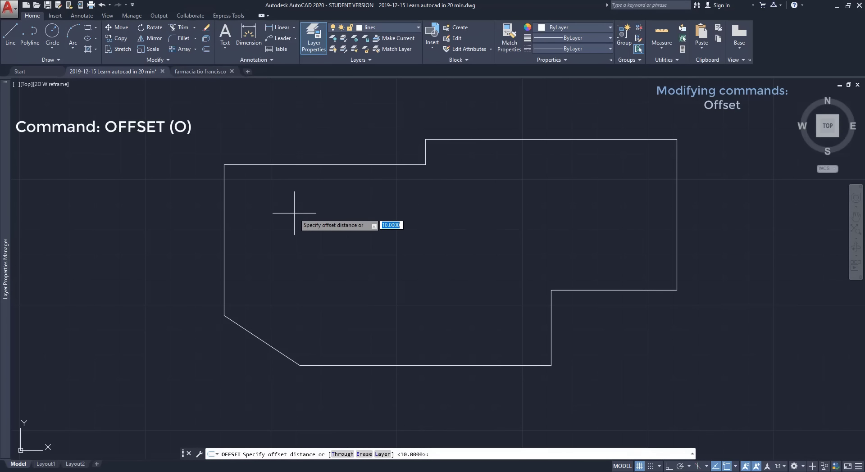
{"action": "key", "text": "Return"}
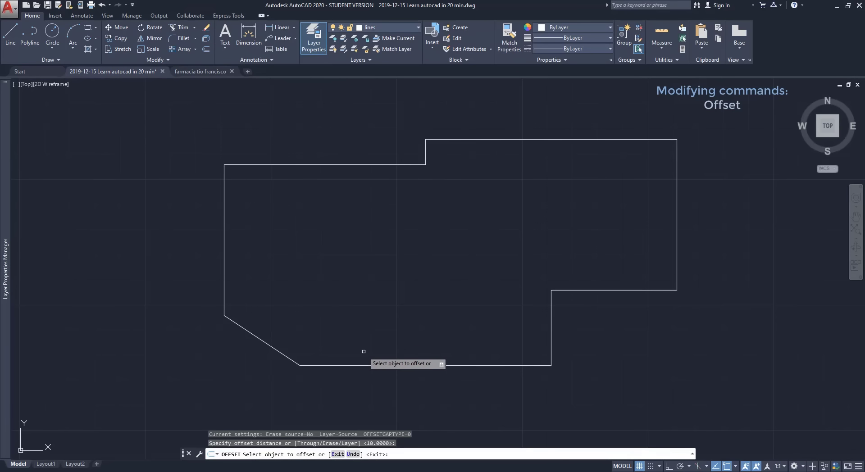
{"action": "left_click", "coordinate": [365, 365]}
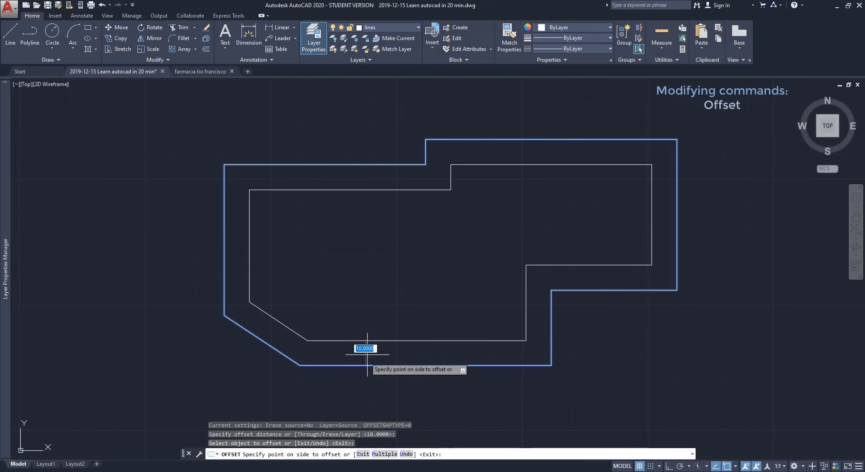
{"action": "left_click", "coordinate": [380, 320]}
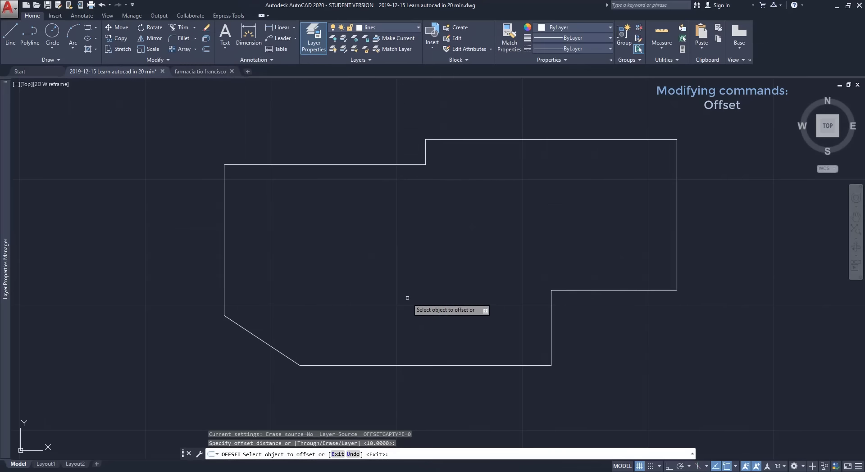
{"action": "left_click", "coordinate": [411, 364]}
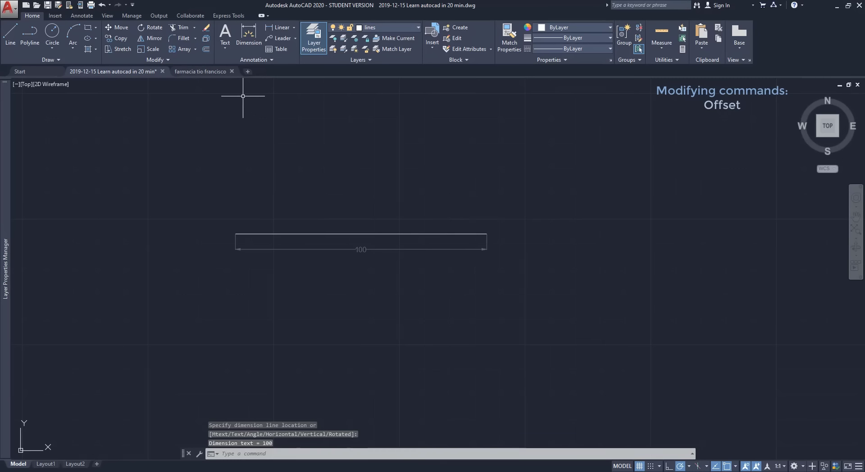
- Offset the 100-long horizontal line upward by a distance of 10
{"action": "left_click", "coordinate": [206, 50]}
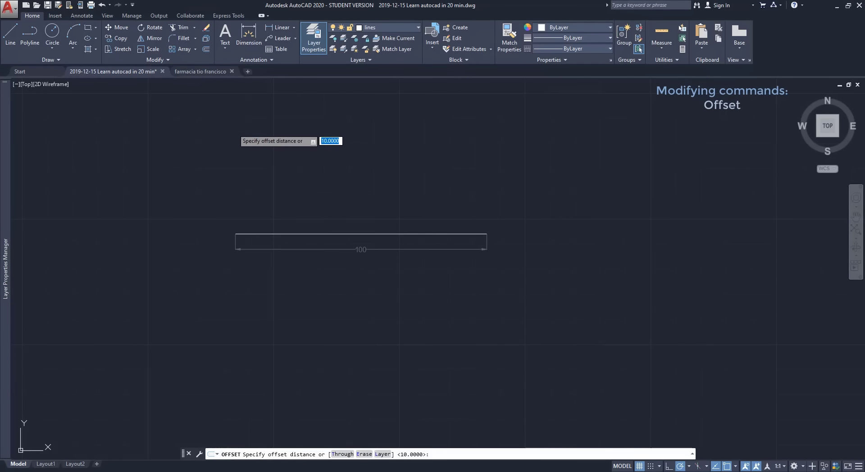
{"action": "key", "text": "Return"}
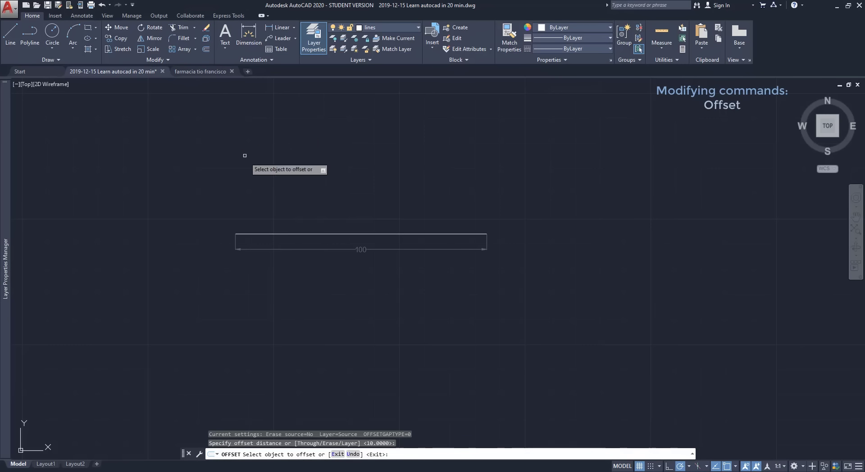
{"action": "left_click", "coordinate": [283, 234]}
{"action": "left_click", "coordinate": [284, 203]}
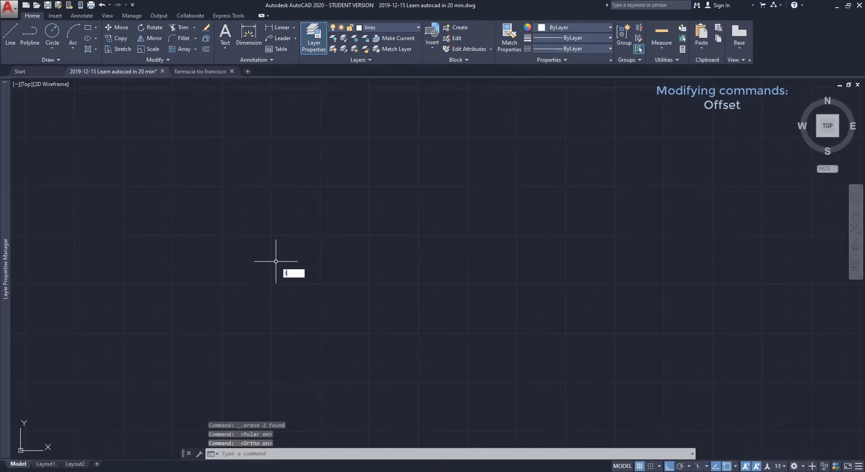
- Draw a 200 by 100 rectangle from four separate lines with the Line command
{"action": "type", "text": "l"}
{"action": "key", "text": "Return"}
{"action": "left_click", "coordinate": [125, 293]}
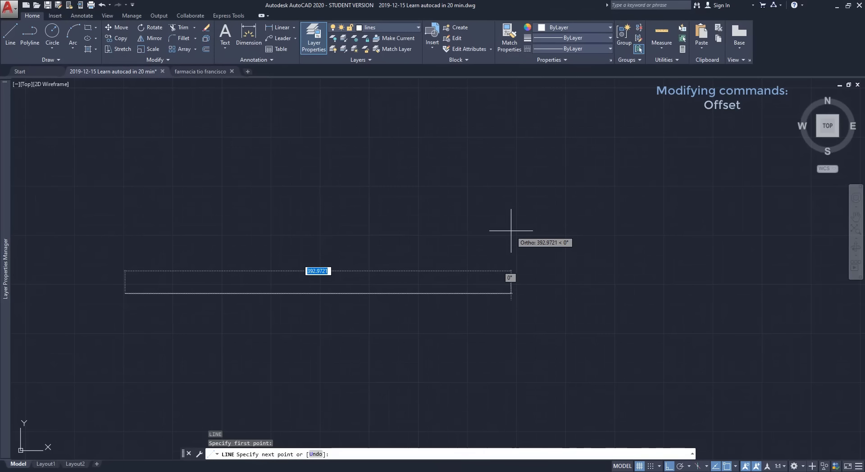
{"action": "type", "text": "200"}
{"action": "key", "text": "Return"}
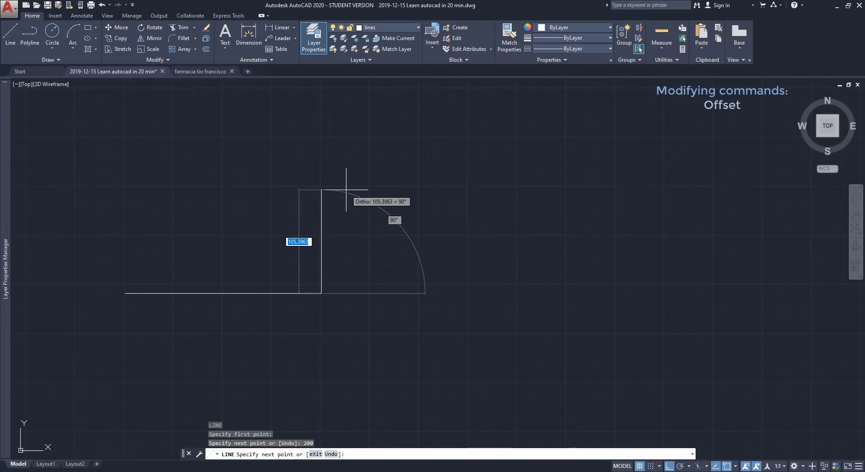
{"action": "type", "text": "100"}
{"action": "key", "text": "Return"}
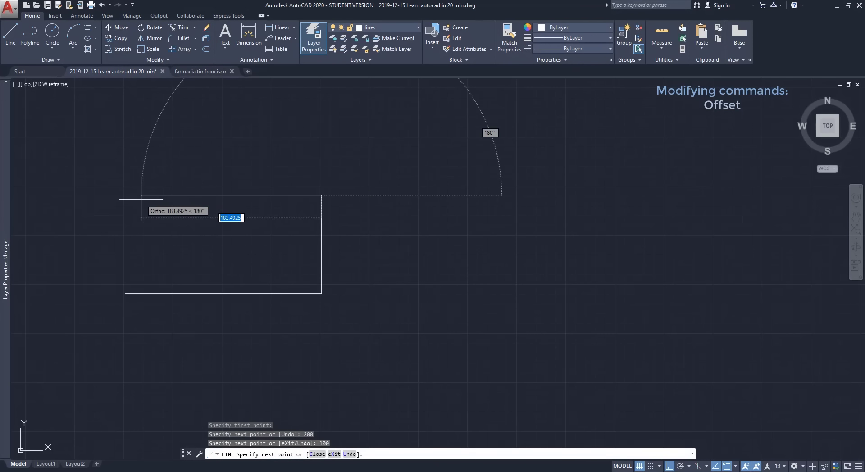
{"action": "type", "text": "200"}
{"action": "key", "text": "Return"}
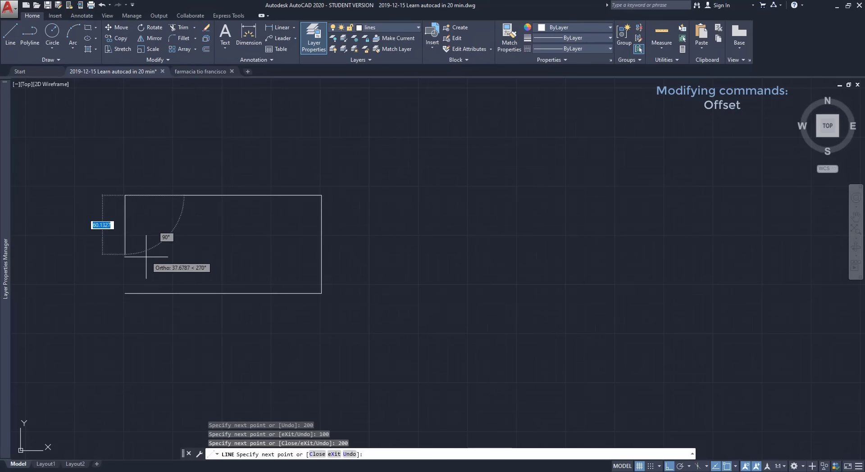
{"action": "left_click", "coordinate": [125, 293]}
{"action": "key", "text": "Escape"}
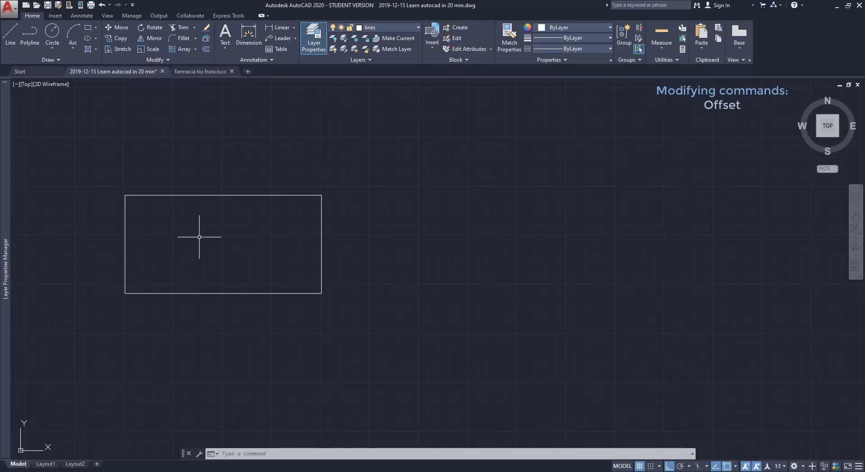
- Offset each of the rectangle's four separate sides inward by a distance of 10
{"action": "type", "text": "O"}
{"action": "key", "text": "Return"}
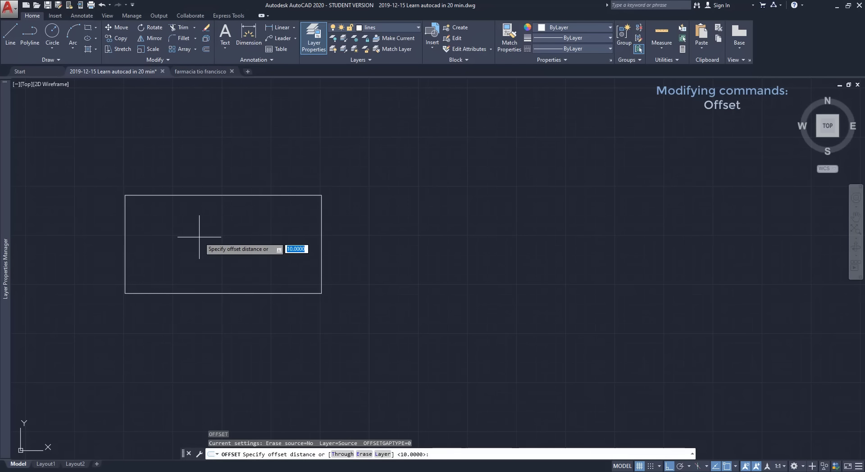
{"action": "key", "text": "Return"}
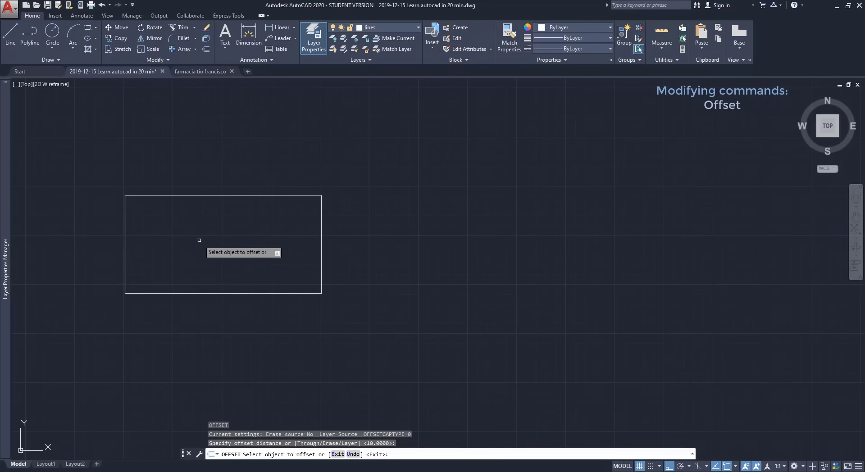
{"action": "left_click", "coordinate": [191, 292]}
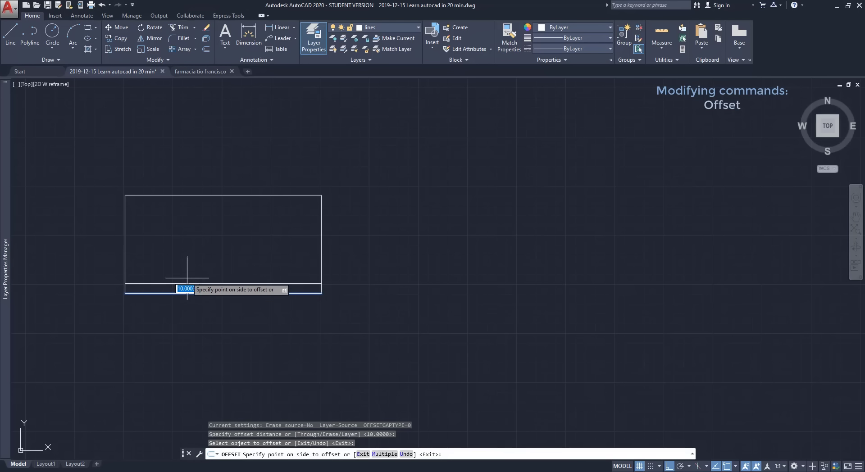
{"action": "left_click", "coordinate": [187, 272]}
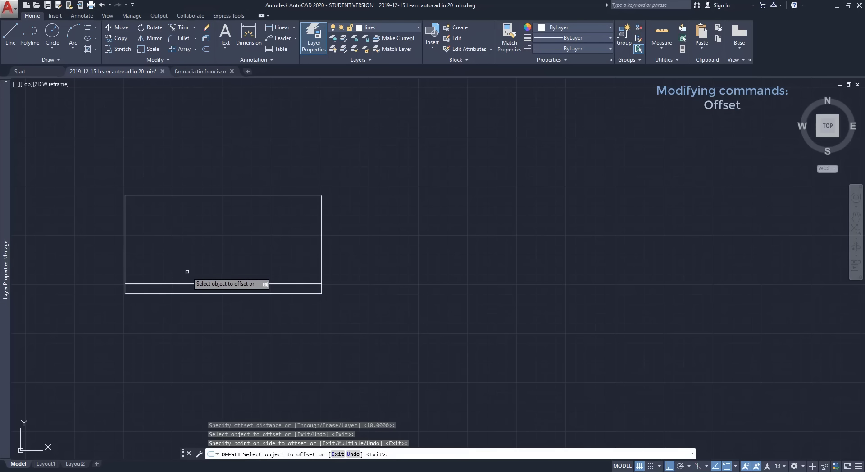
{"action": "left_click", "coordinate": [321, 247]}
{"action": "left_click", "coordinate": [288, 248]}
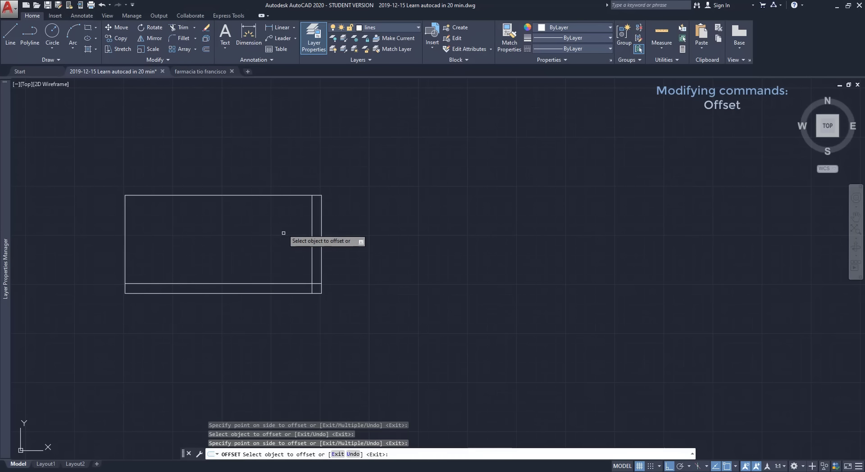
{"action": "left_click", "coordinate": [281, 195]}
{"action": "left_click", "coordinate": [268, 239]}
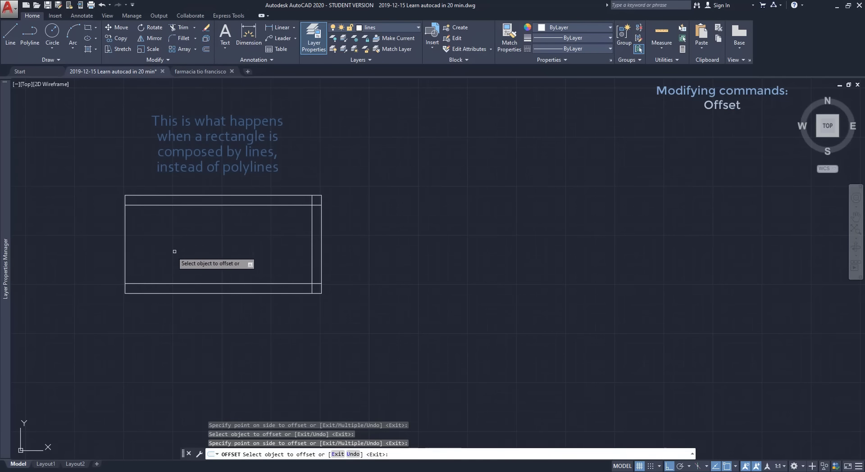
{"action": "left_click", "coordinate": [125, 246]}
{"action": "left_click", "coordinate": [155, 249]}
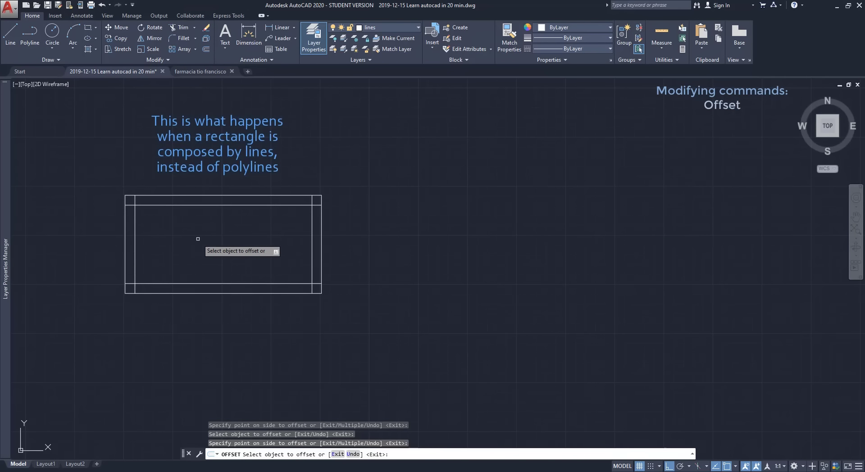
{"action": "key", "text": "Escape"}
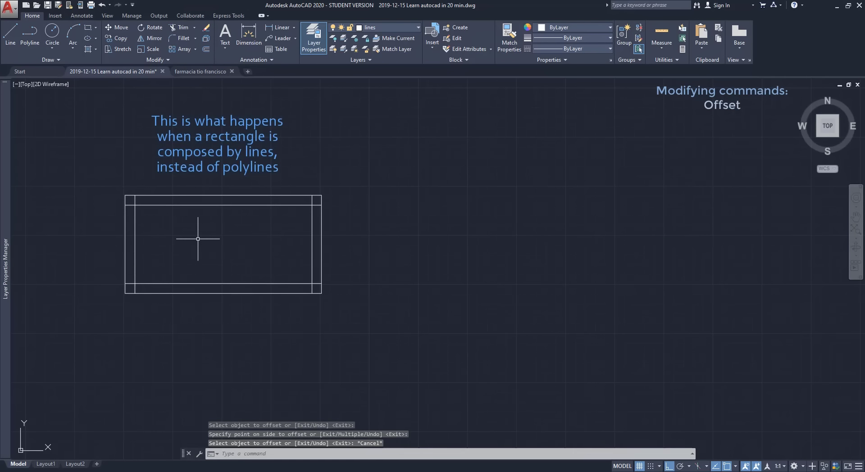
- Delete the four inner offset lines, keeping the outer rectangle
{"action": "left_click", "coordinate": [314, 288]}
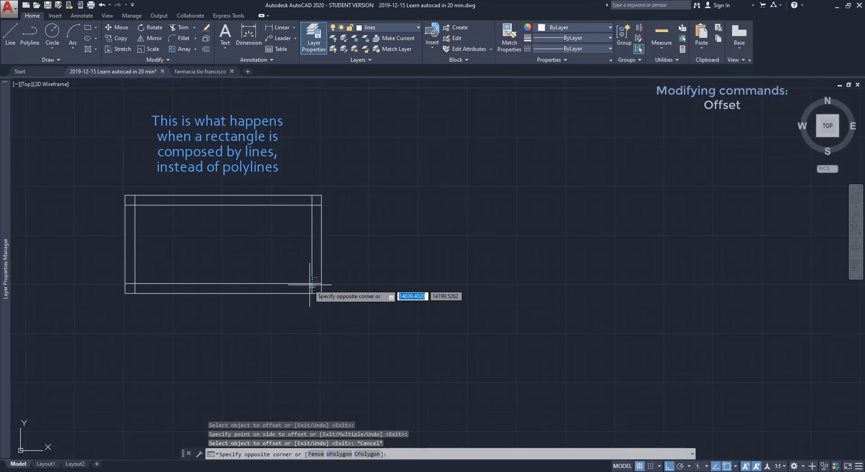
{"action": "left_click", "coordinate": [134, 197]}
{"action": "key", "text": "Delete"}
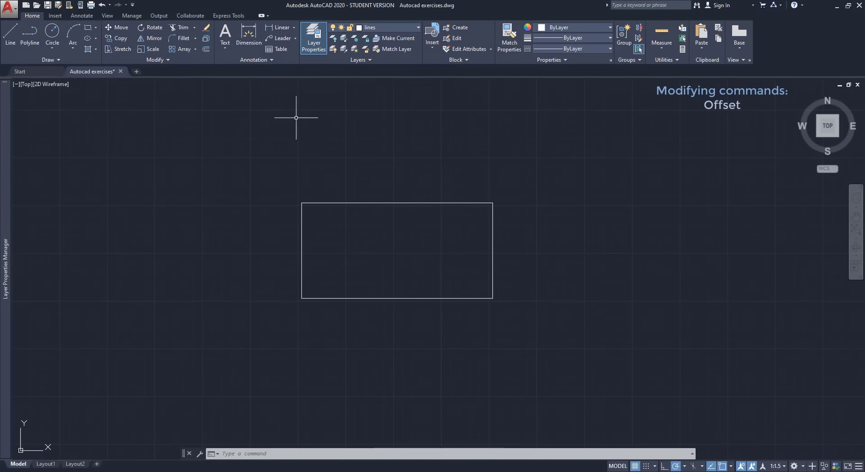
- Join the rectangle's four lines into a single polyline
{"action": "left_click", "coordinate": [160, 60]}
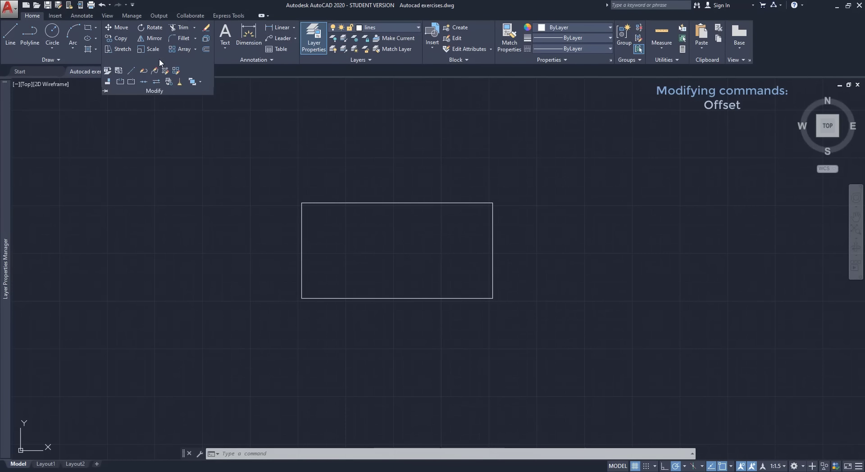
{"action": "left_click", "coordinate": [144, 83]}
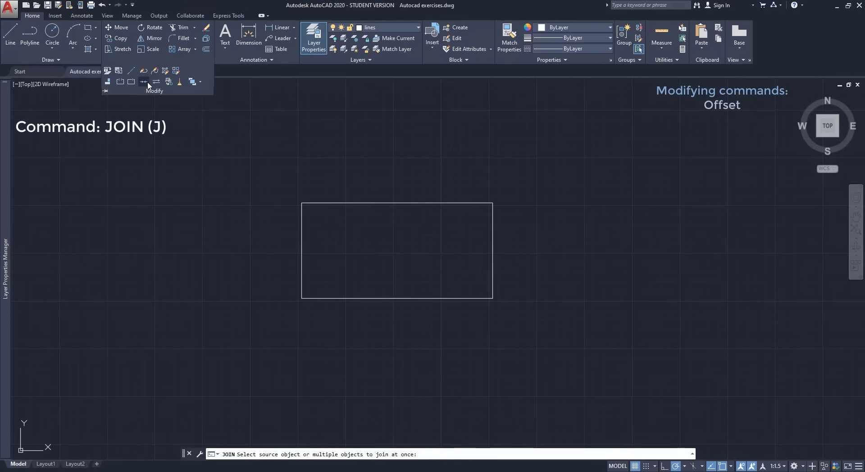
{"action": "left_click", "coordinate": [532, 329]}
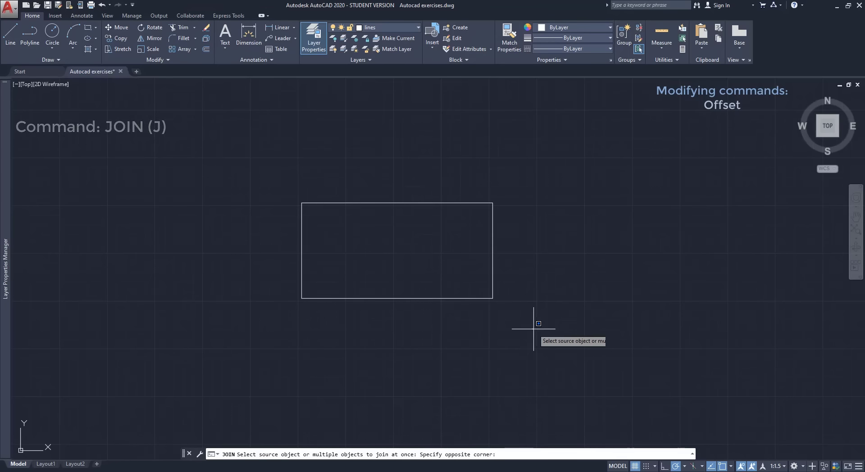
{"action": "left_click", "coordinate": [245, 197]}
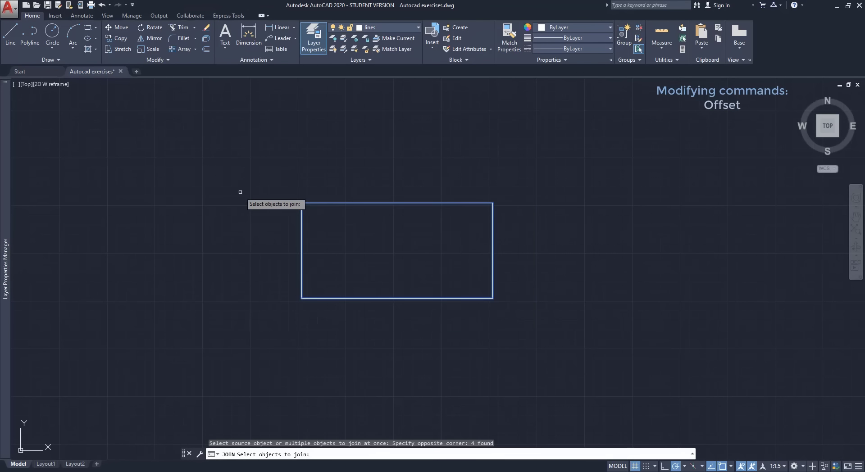
{"action": "key", "text": "Return"}
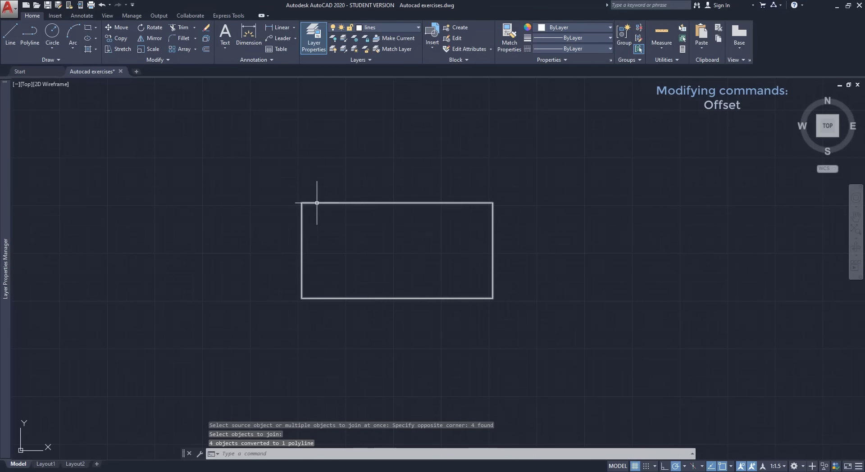
{"action": "mouse_move", "coordinate": [317, 202]}
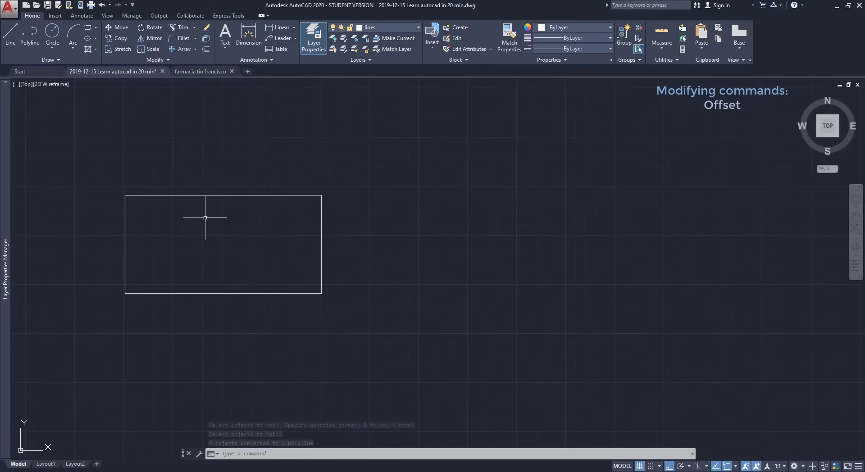
- Offset the joined rectangle inward by a distance of 10
{"action": "left_click", "coordinate": [206, 49]}
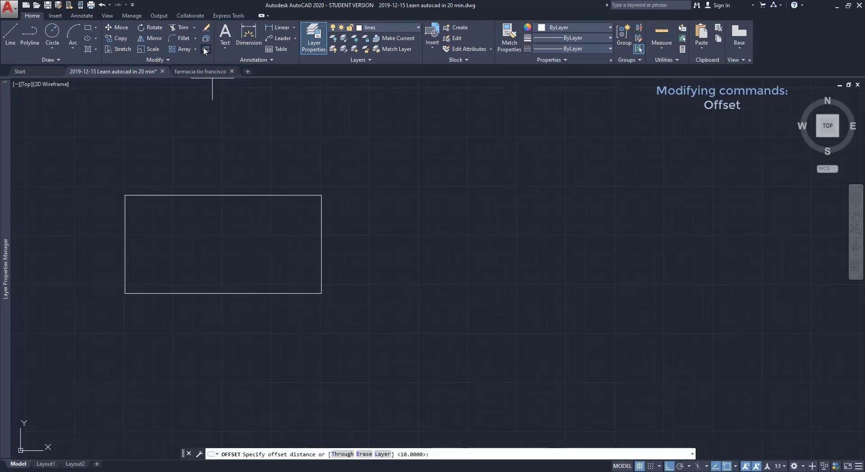
{"action": "key", "text": "Return"}
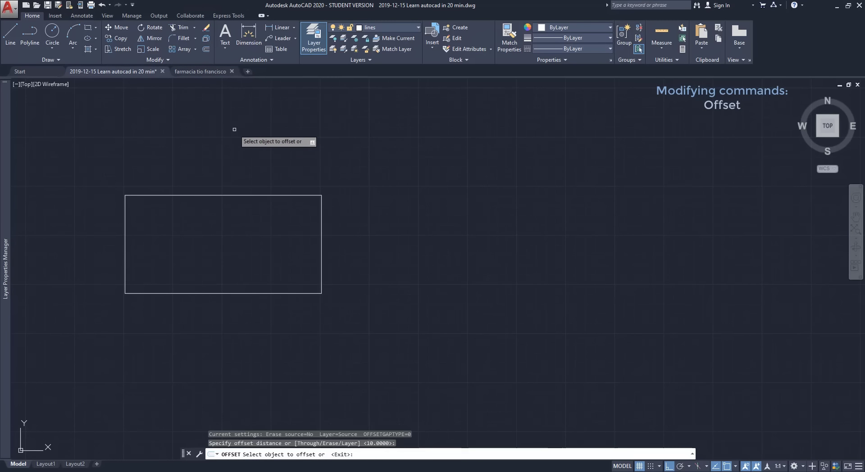
{"action": "left_click", "coordinate": [255, 193]}
{"action": "left_click", "coordinate": [261, 238]}
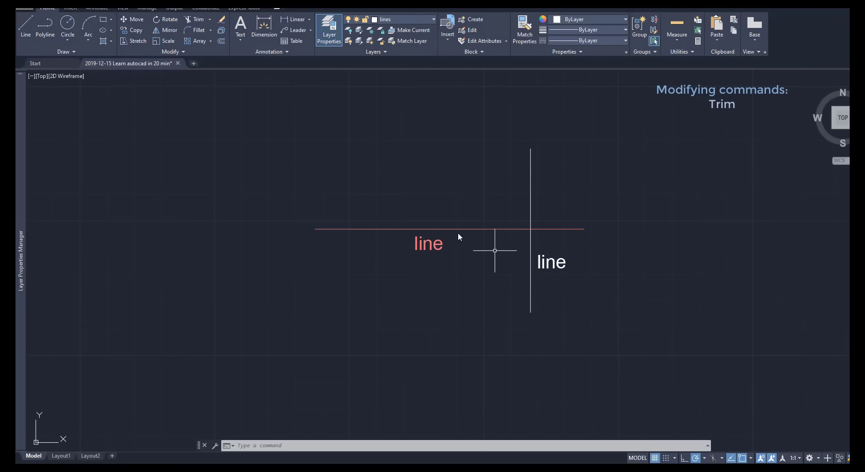
- Trim the vertical line's part below the horizontal line, using both lines as cutting edges
{"action": "left_click", "coordinate": [194, 19]}
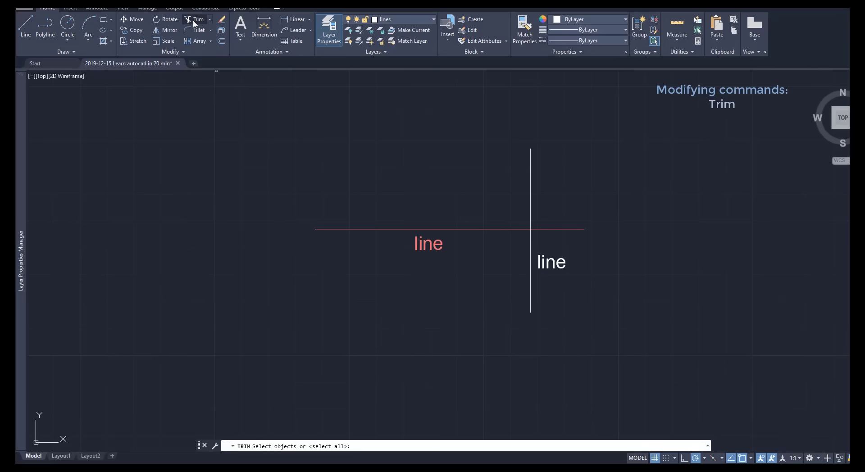
{"action": "left_click", "coordinate": [548, 228]}
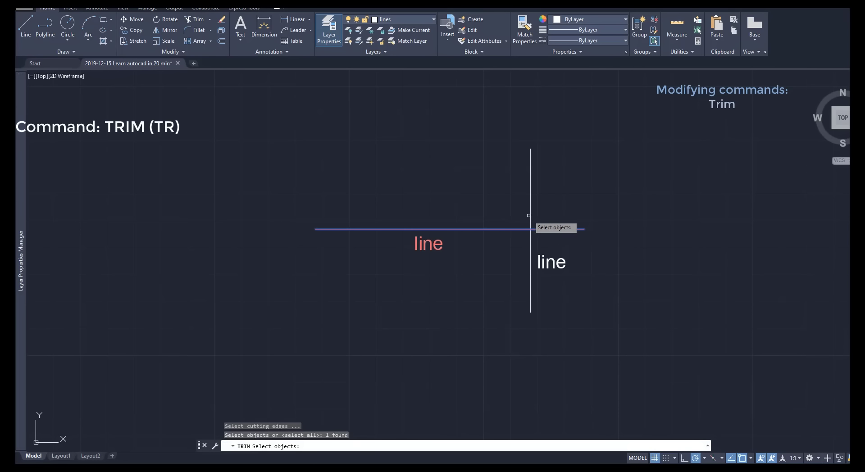
{"action": "left_click", "coordinate": [530, 216]}
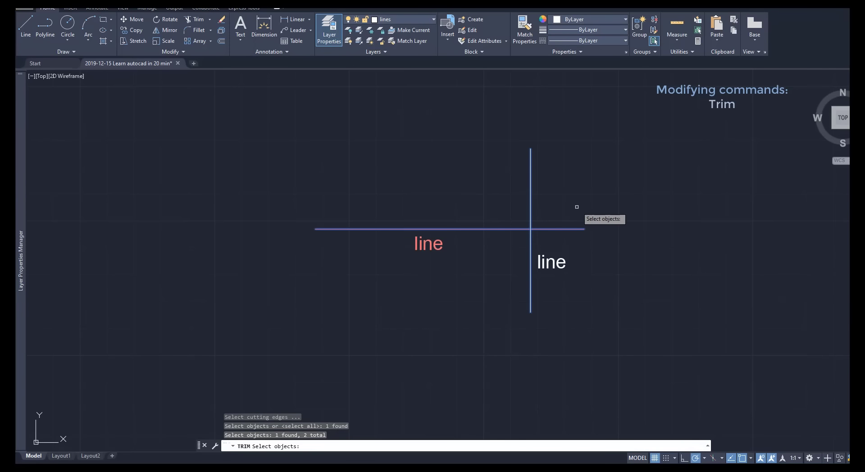
{"action": "key", "text": "Return"}
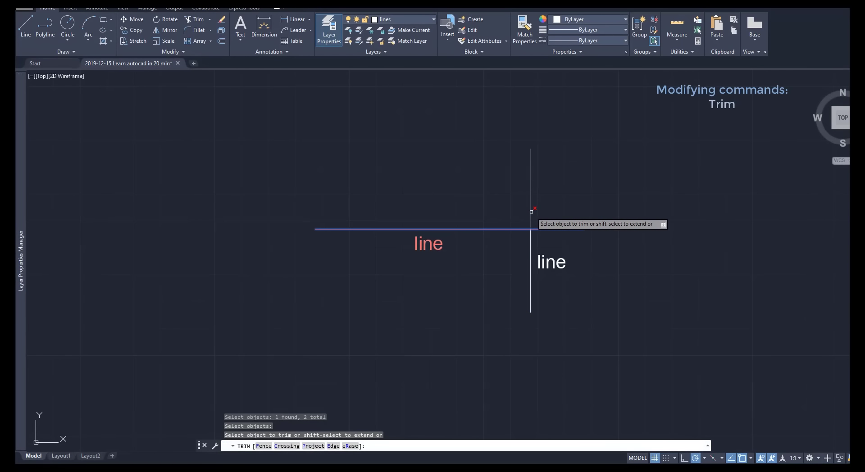
{"action": "left_click", "coordinate": [530, 245]}
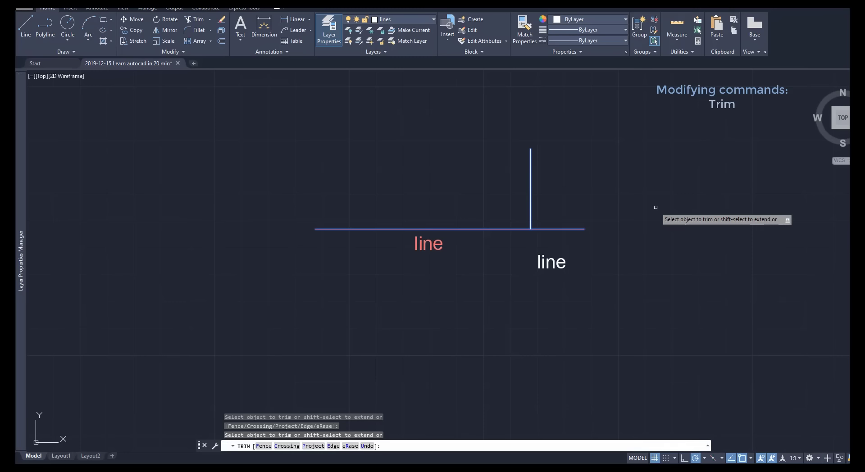
{"action": "key", "text": "Return"}
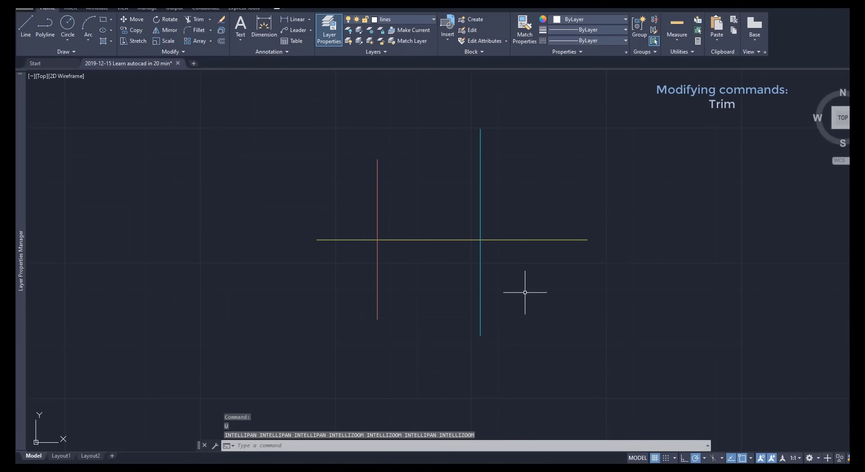
- Try trimming the horizontal line with all three lines selected as cutting edges, and undo the trims
{"action": "key", "text": "Escape"}
{"action": "key", "text": "Escape"}
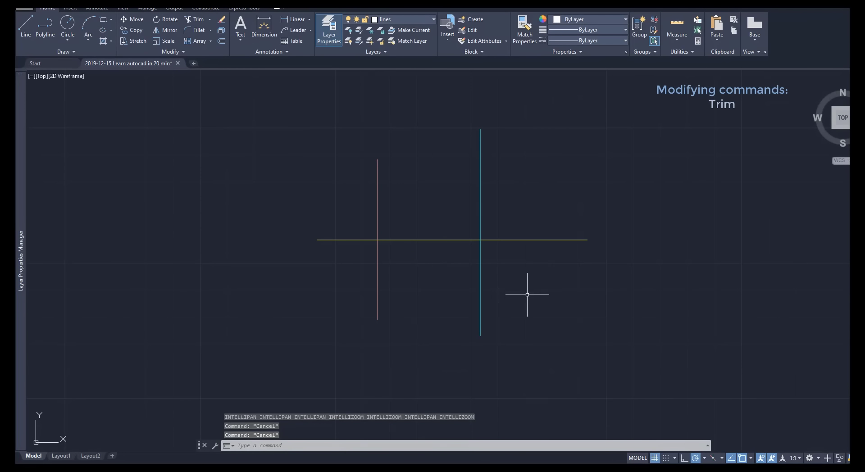
{"action": "type", "text": "TR"}
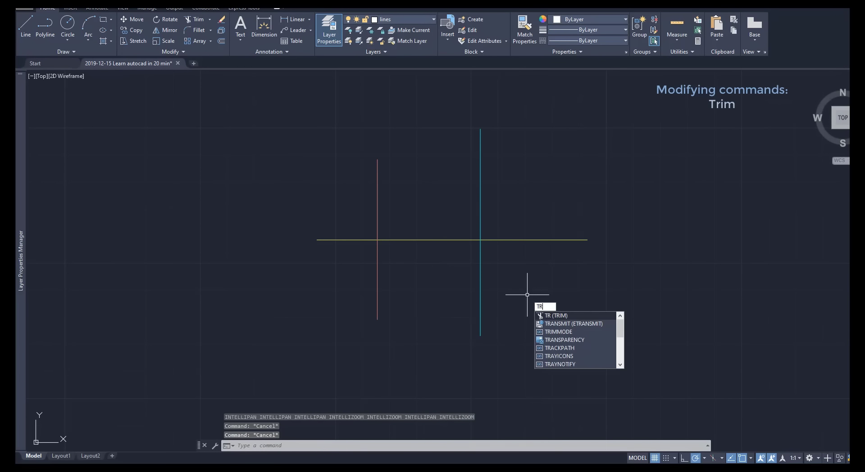
{"action": "key", "text": "Return"}
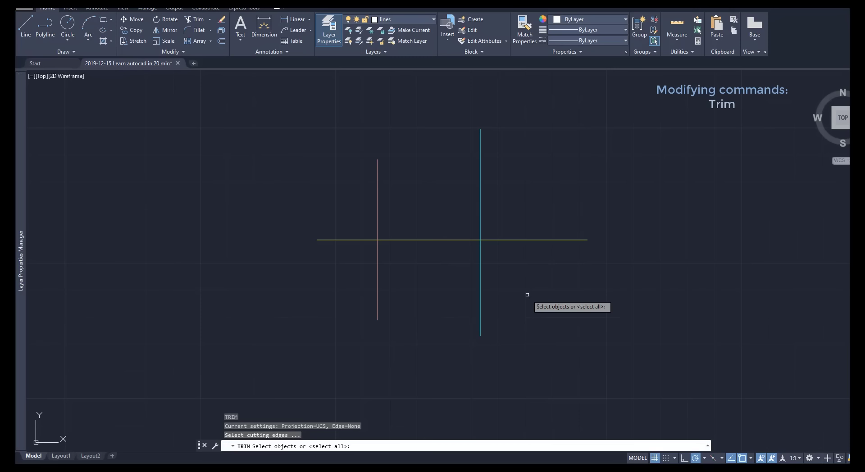
{"action": "left_click", "coordinate": [527, 294]}
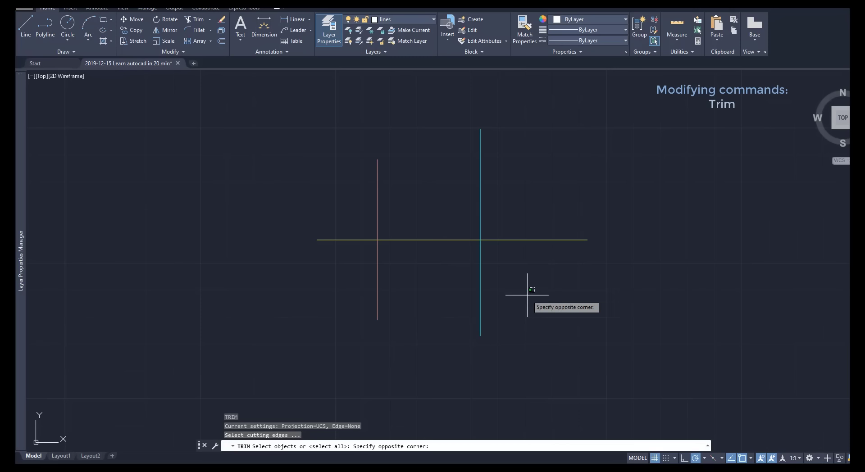
{"action": "left_click", "coordinate": [326, 185]}
{"action": "key", "text": "Return"}
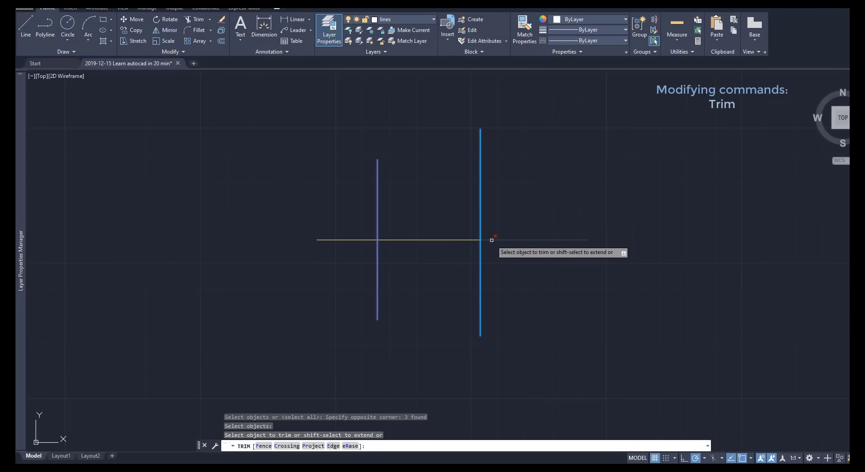
{"action": "key", "text": "ctrl+z"}
{"action": "key", "text": "ctrl+z"}
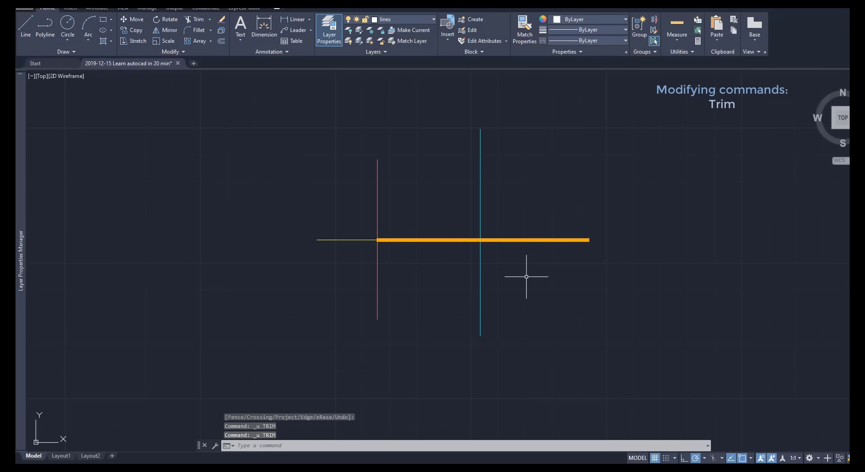
- Trim the horizontal line's part to the right of the red vertical line, using those two lines as cutting edges
{"action": "type", "text": "TR"}
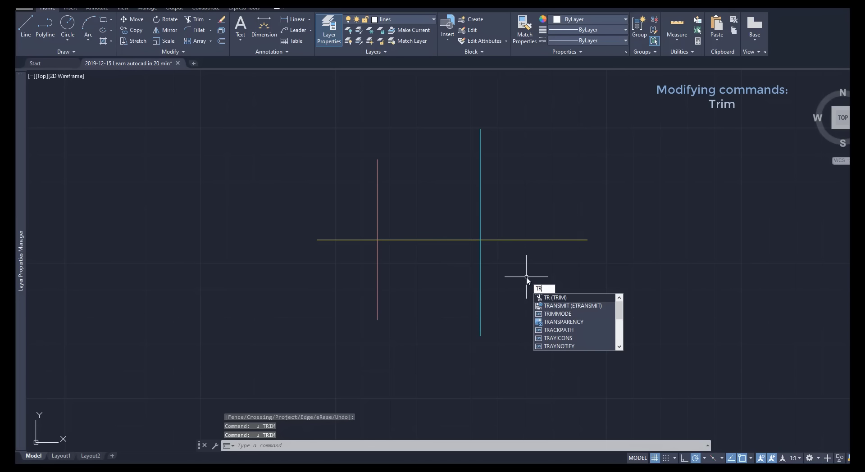
{"action": "key", "text": "Return"}
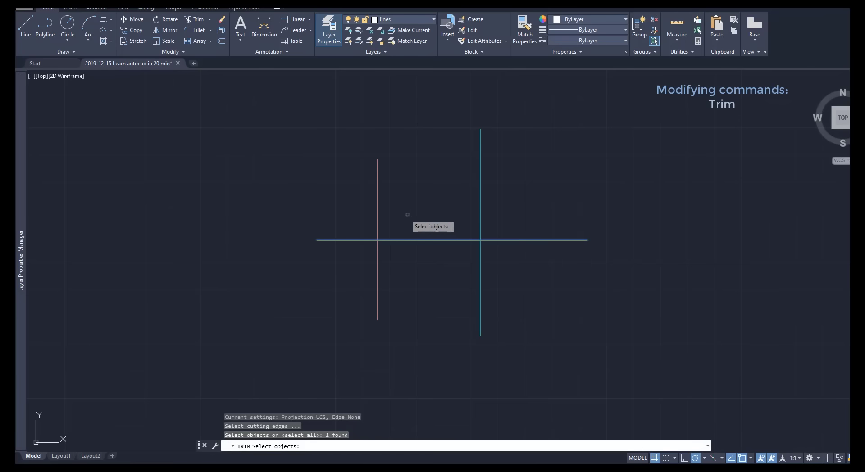
{"action": "left_click", "coordinate": [378, 221]}
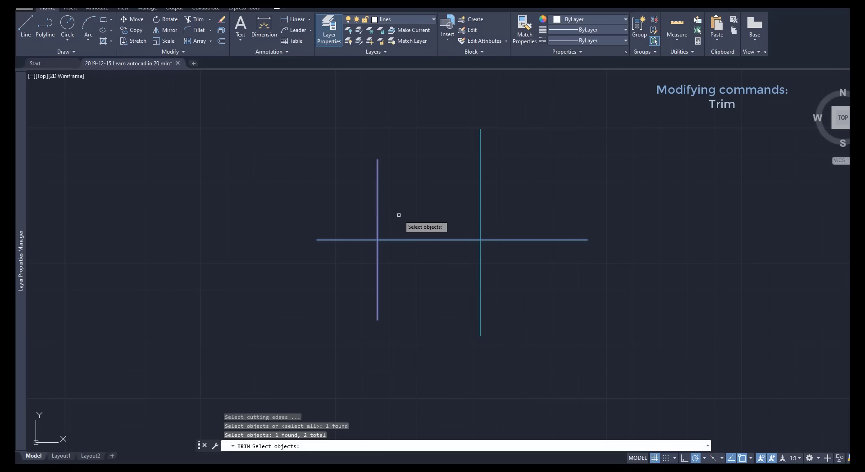
{"action": "key", "text": "Return"}
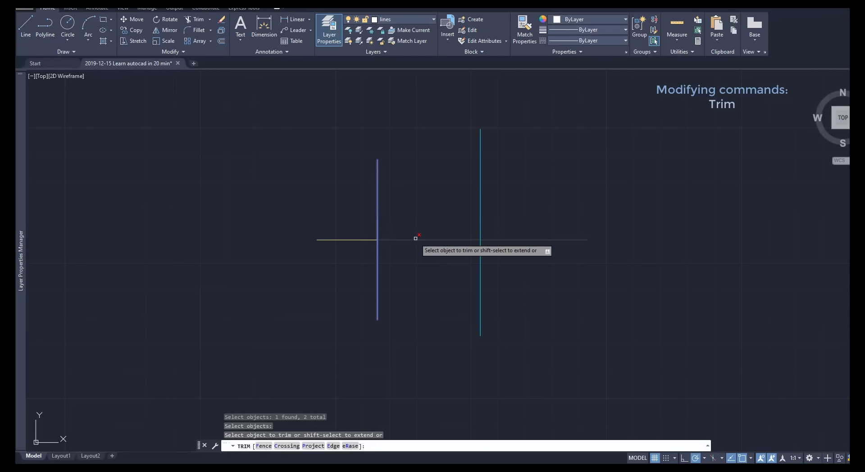
{"action": "left_click", "coordinate": [415, 238]}
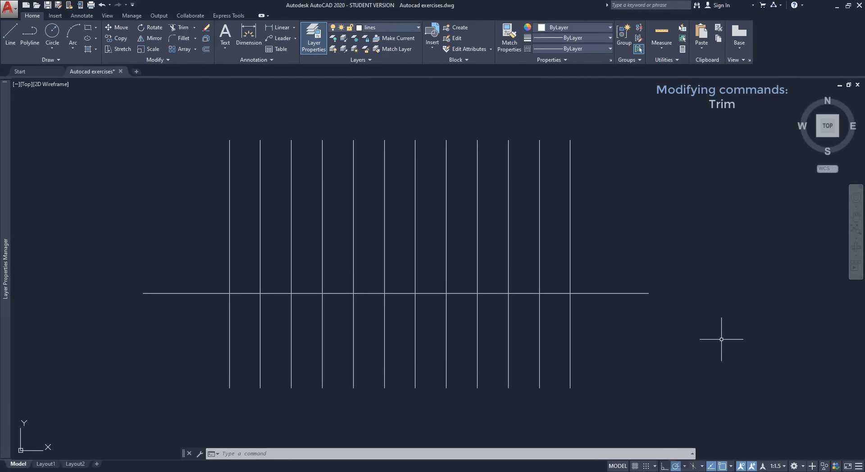
- Trim the horizontal line's segments between the first four vertical lines, using all the lines as cutting edges
{"action": "type", "text": "trim"}
{"action": "key", "text": "Return"}
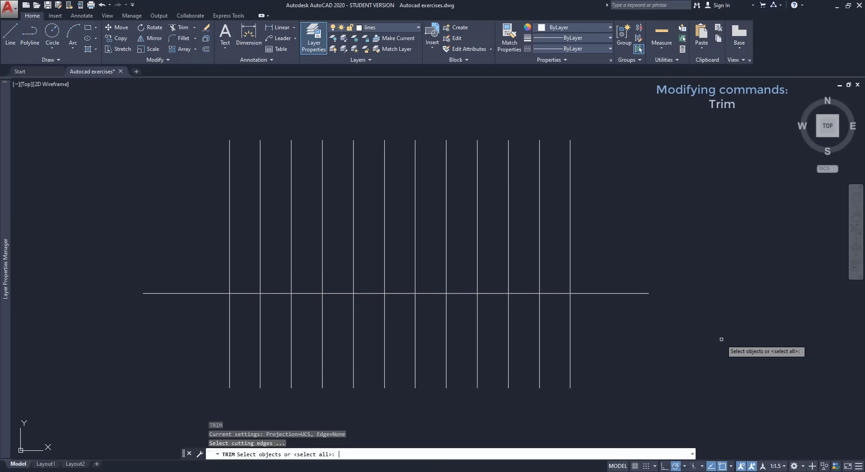
{"action": "left_click", "coordinate": [721, 339]}
{"action": "left_click", "coordinate": [704, 389]}
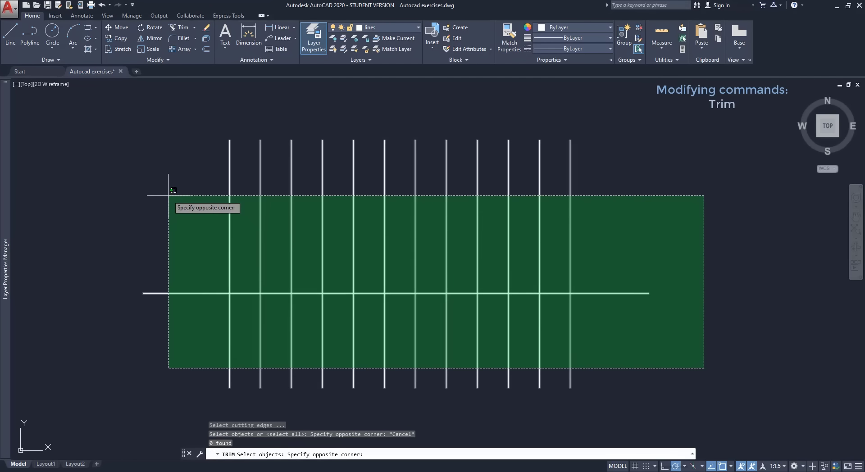
{"action": "left_click", "coordinate": [164, 196]}
{"action": "key", "text": "Return"}
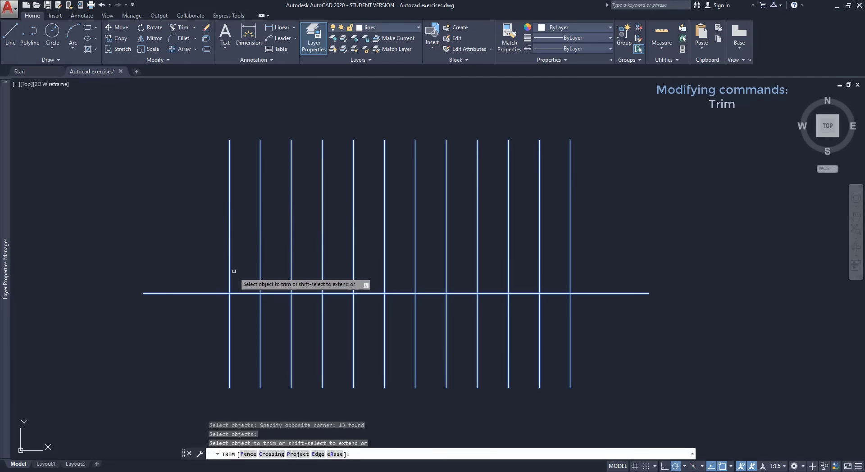
{"action": "left_click", "coordinate": [246, 293]}
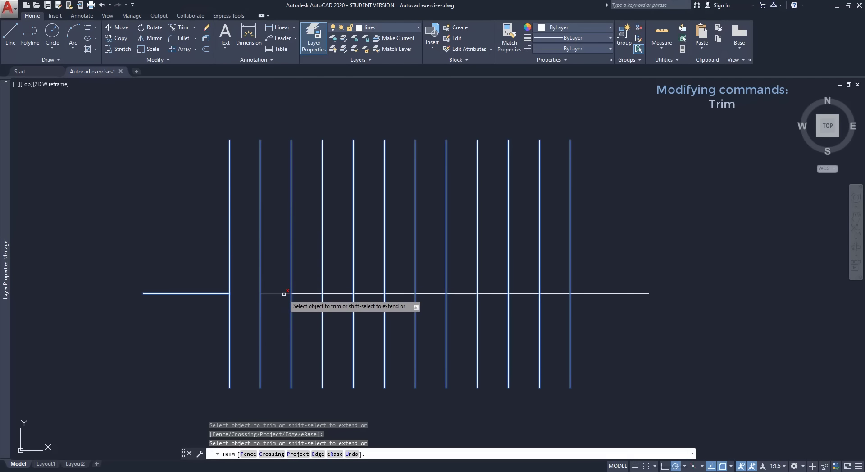
{"action": "left_click", "coordinate": [284, 293]}
{"action": "left_click", "coordinate": [308, 293]}
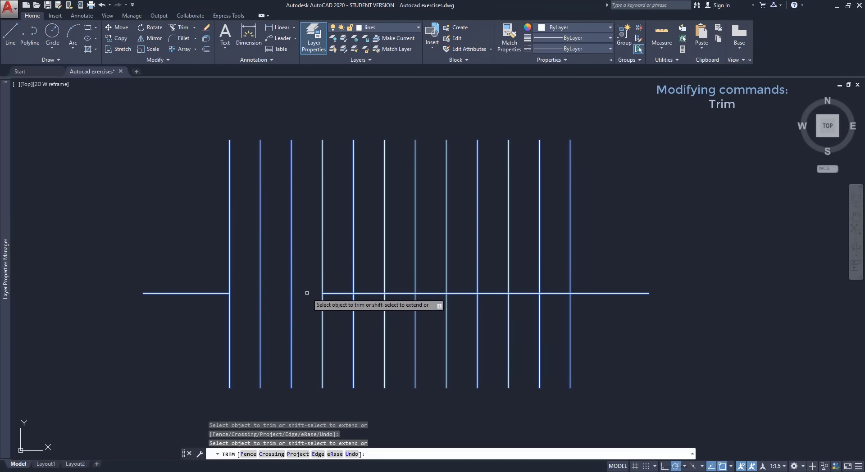
- Trim the horizontal line between the first and last vertical lines, using it and those two verticals as cutting edges
{"action": "left_click", "coordinate": [339, 294]}
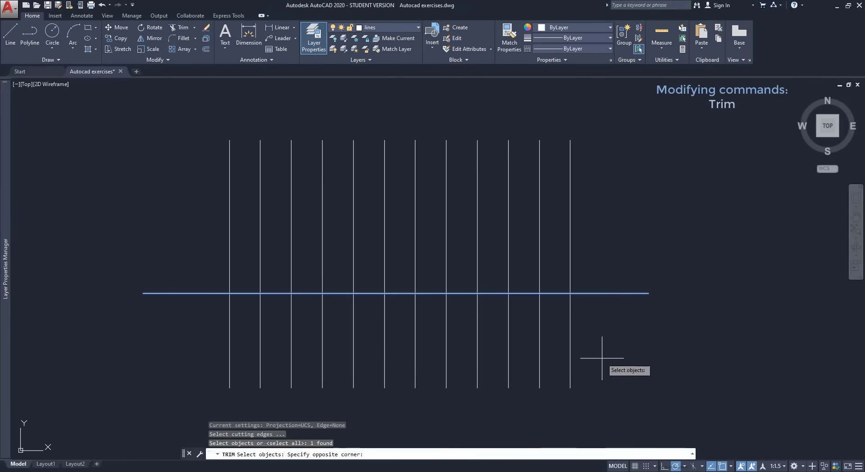
{"action": "left_click", "coordinate": [602, 359]}
{"action": "left_click", "coordinate": [561, 337]}
{"action": "left_click", "coordinate": [248, 387]}
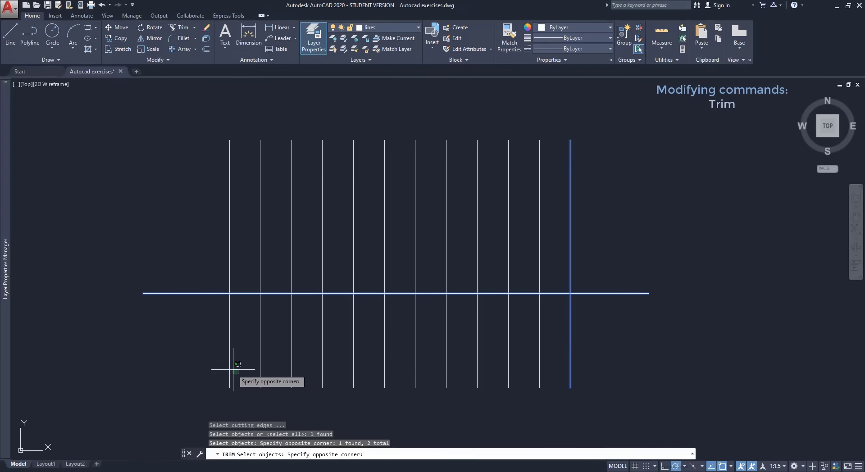
{"action": "left_click", "coordinate": [209, 357]}
{"action": "key", "text": "Return"}
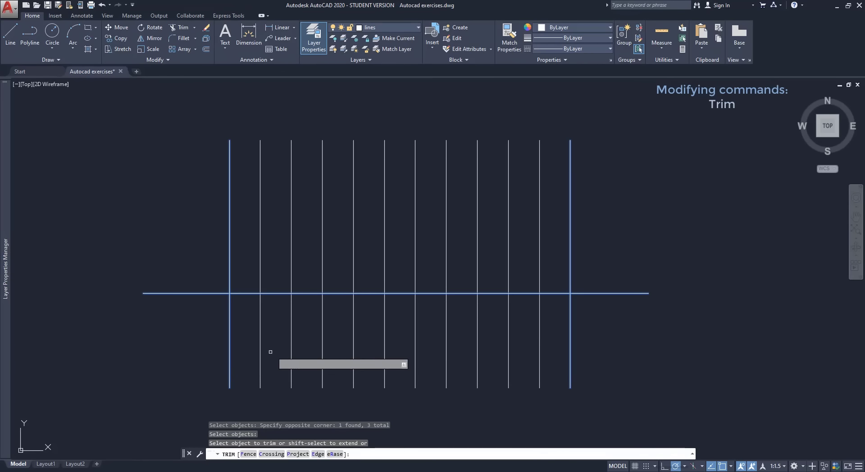
{"action": "left_click", "coordinate": [338, 293]}
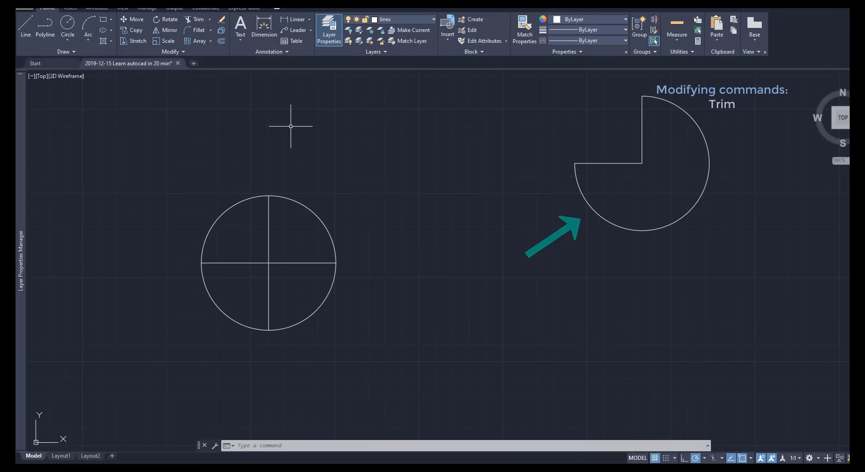
- Trim the circle's upper-left arc and the crossing lines' right and lower halves to match the three-quarter circle
{"action": "left_click", "coordinate": [198, 18]}
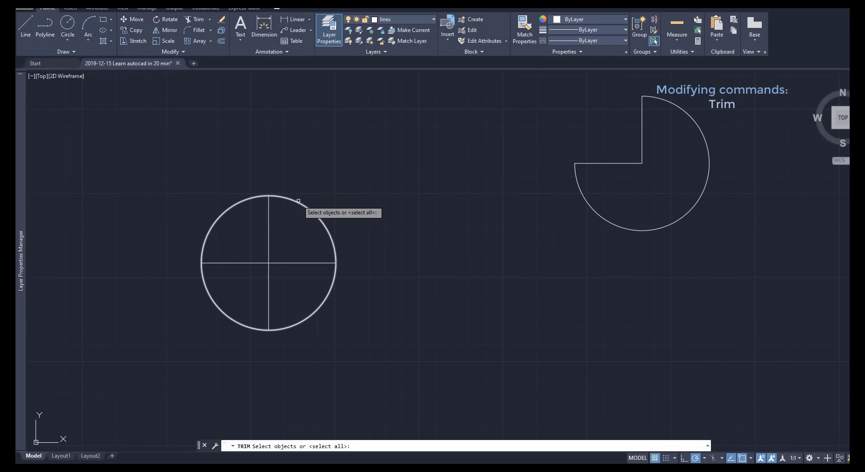
{"action": "left_click", "coordinate": [357, 330]}
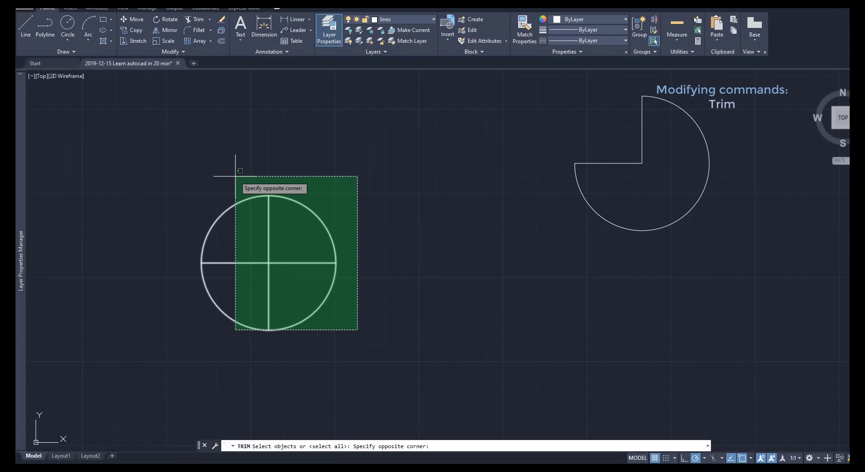
{"action": "left_click", "coordinate": [235, 176]}
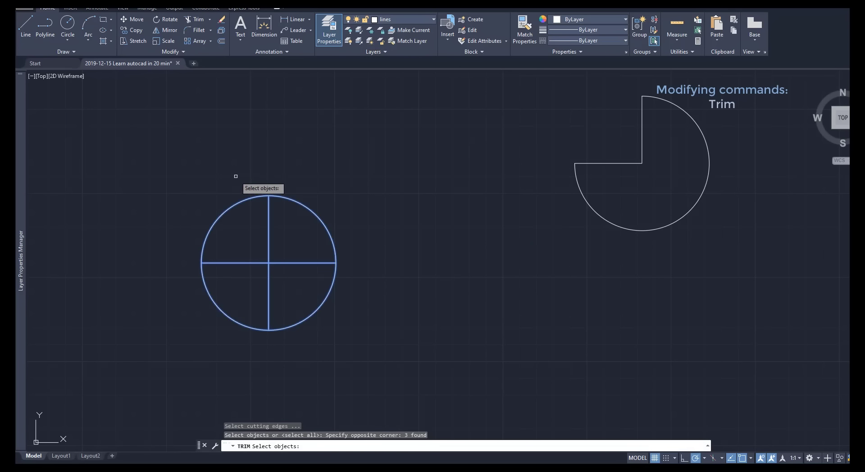
{"action": "key", "text": "Return"}
{"action": "left_click", "coordinate": [244, 199]}
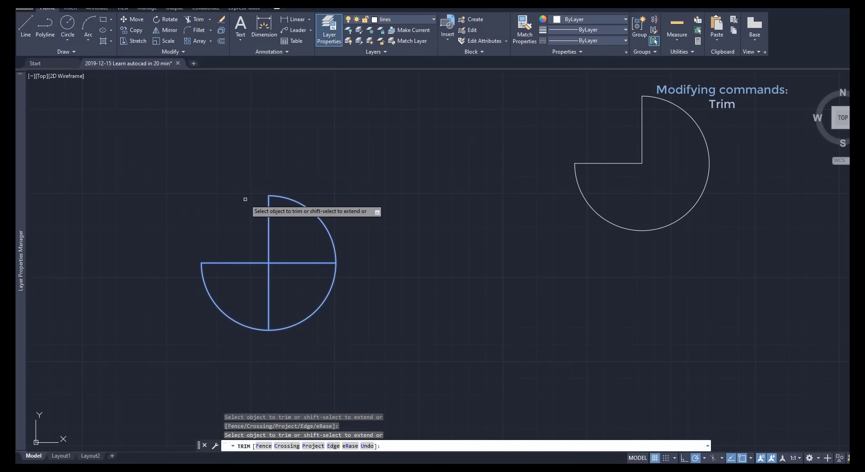
{"action": "left_click", "coordinate": [297, 263]}
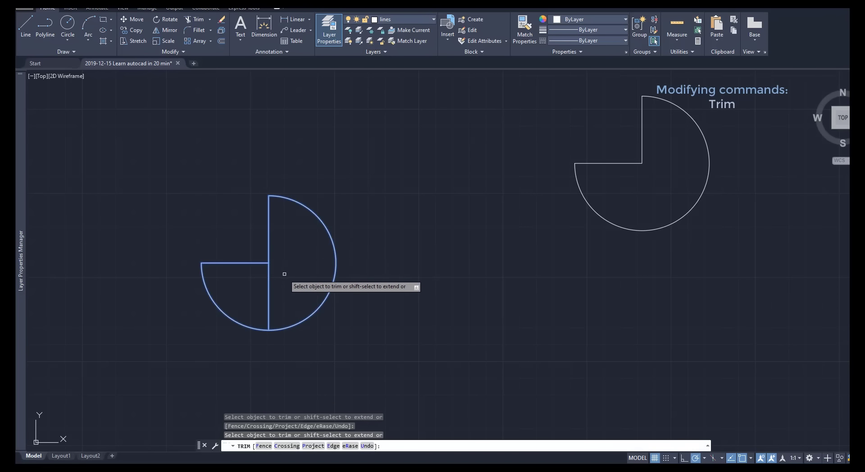
{"action": "left_click", "coordinate": [268, 287]}
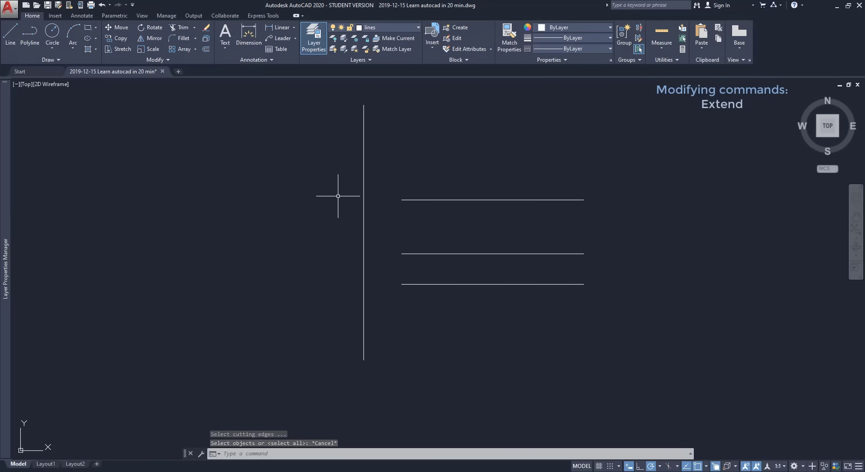
- Extend the uppermost horizontal line's left end to the vertical line, using the vertical line as the boundary edge
{"action": "left_click", "coordinate": [195, 27]}
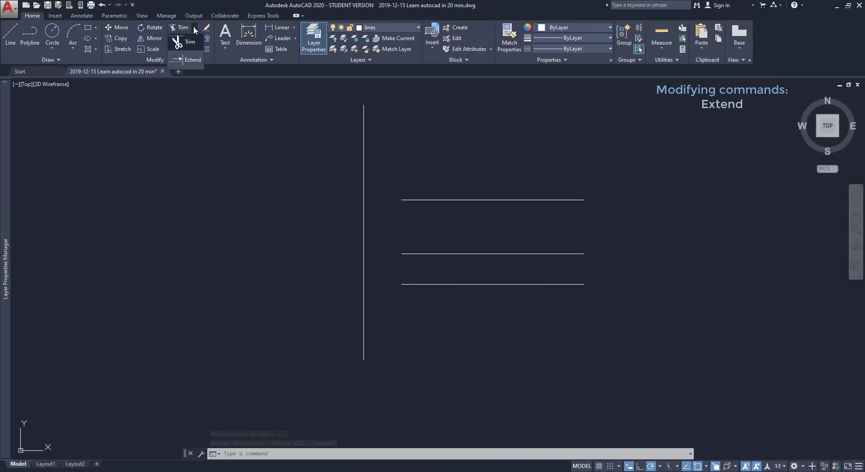
{"action": "left_click", "coordinate": [193, 59]}
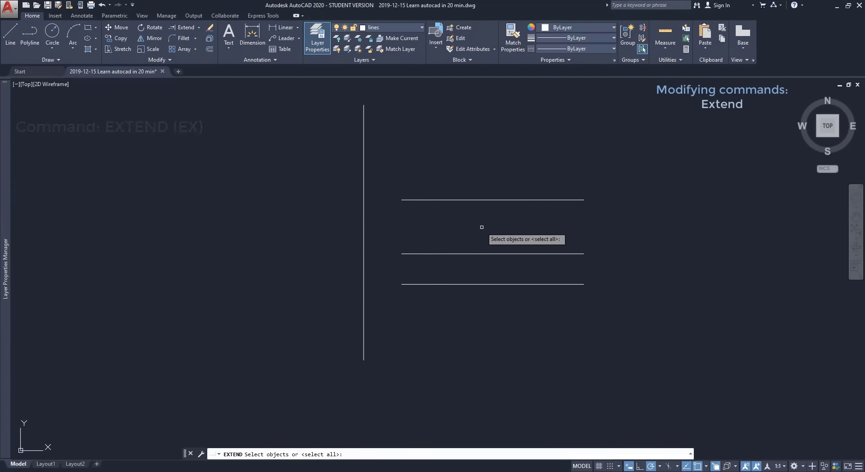
{"action": "left_click", "coordinate": [363, 219]}
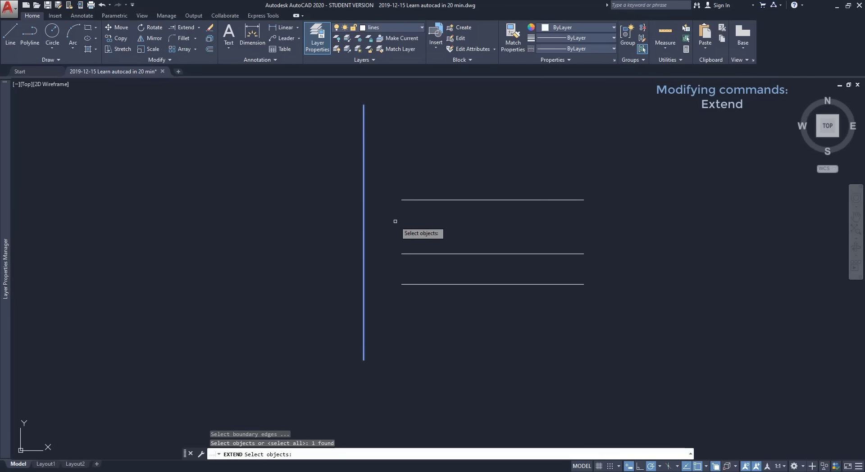
{"action": "key", "text": "Return"}
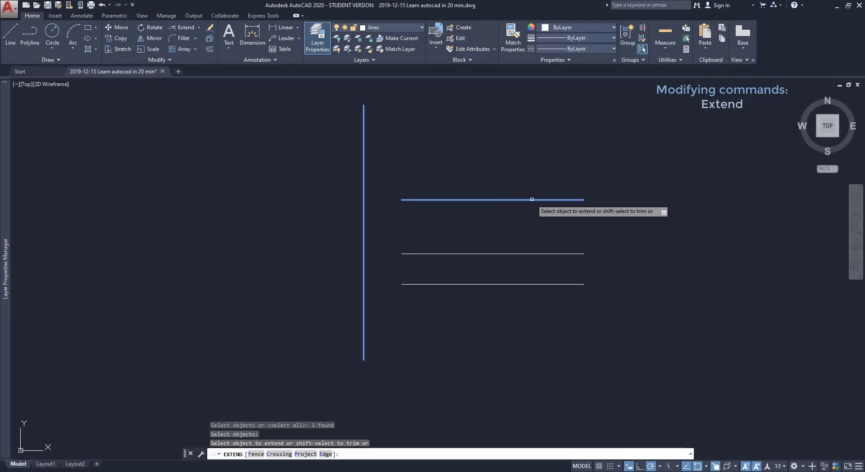
{"action": "left_click", "coordinate": [498, 200]}
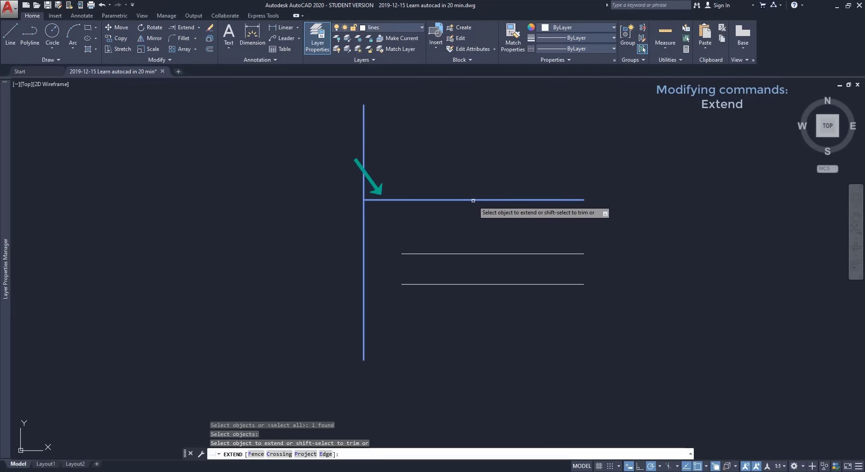
{"action": "left_click", "coordinate": [443, 200]}
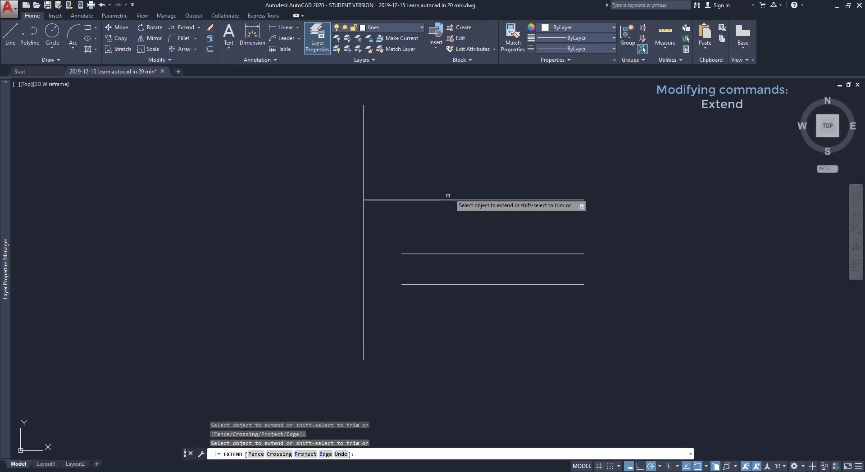
{"action": "key", "text": "Return"}
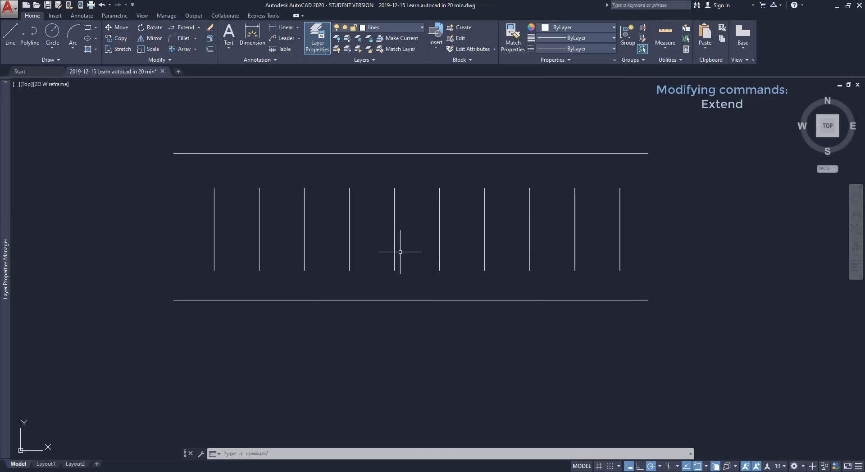
- Extend the upper ends and then the lower ends of all vertical lines, using both horizontal lines as boundary edges
{"action": "type", "text": "EX"}
{"action": "key", "text": "Return"}
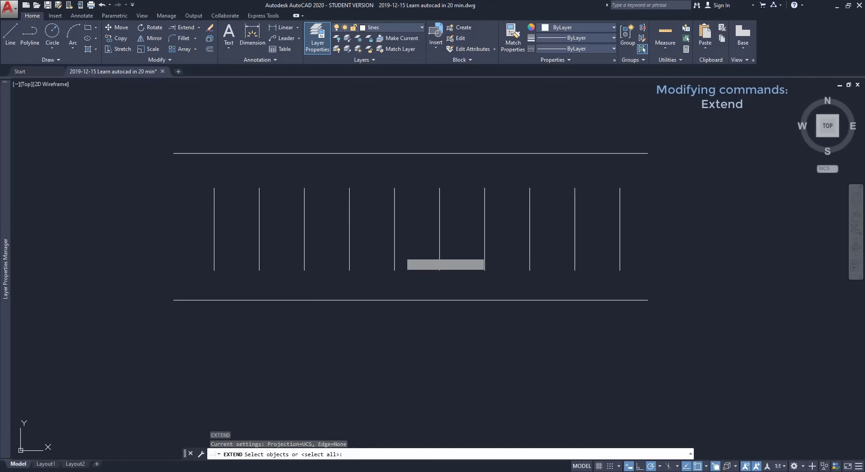
{"action": "left_click", "coordinate": [646, 299]}
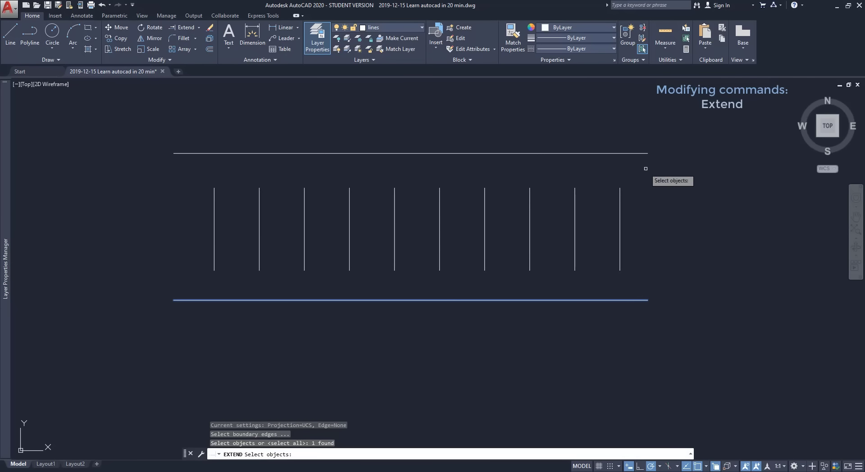
{"action": "left_click", "coordinate": [629, 154]}
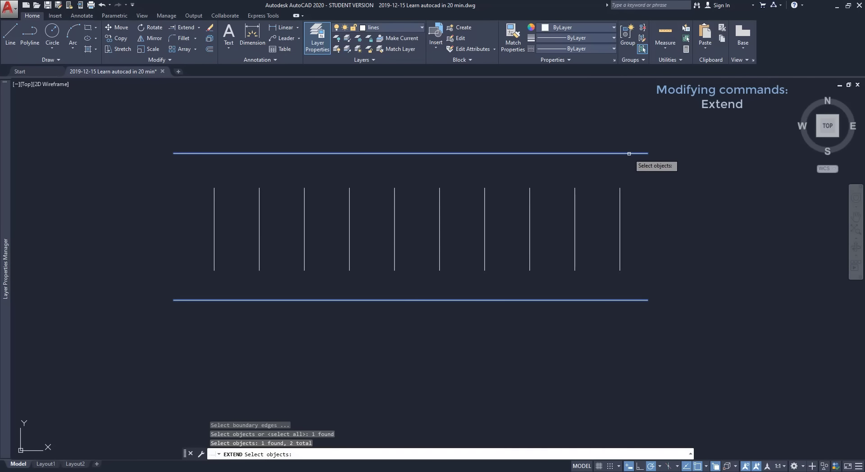
{"action": "key", "text": "Return"}
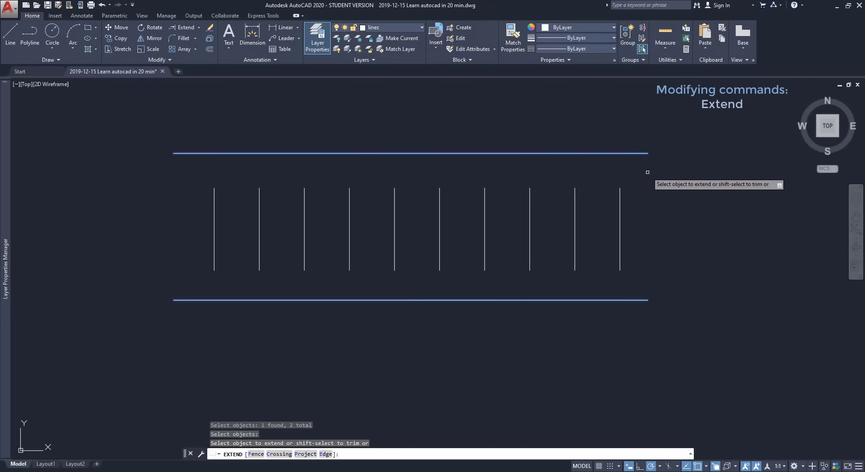
{"action": "left_click", "coordinate": [655, 202]}
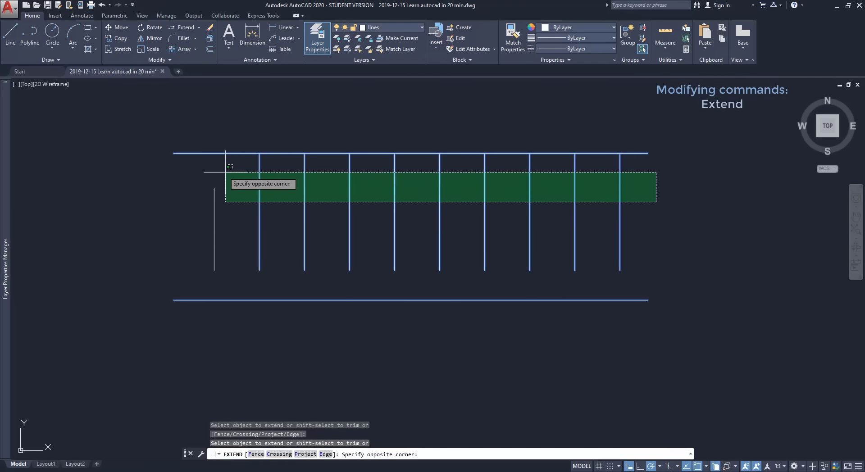
{"action": "left_click", "coordinate": [198, 171]}
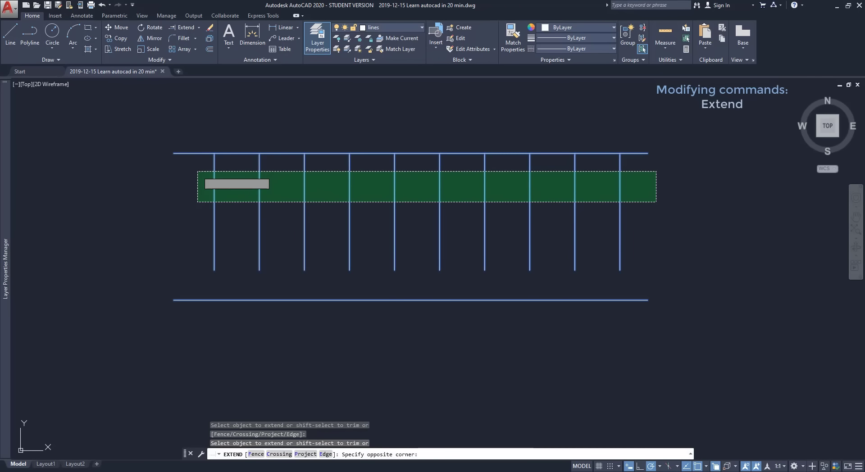
{"action": "left_click", "coordinate": [658, 250]}
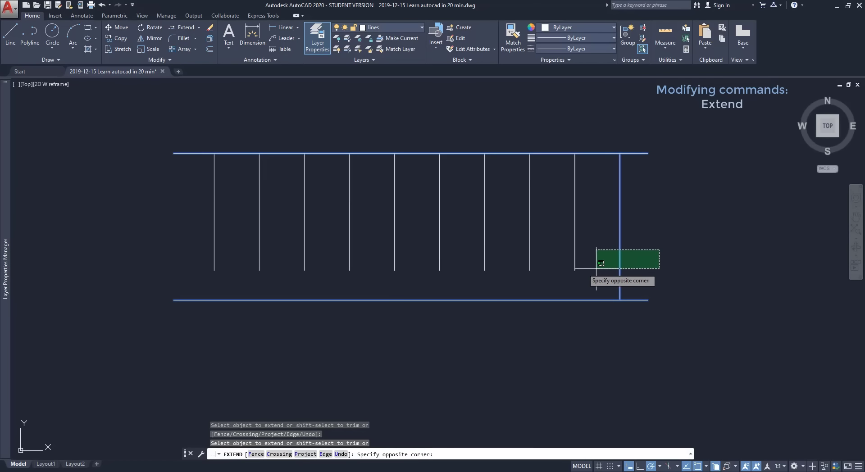
{"action": "left_click", "coordinate": [189, 263]}
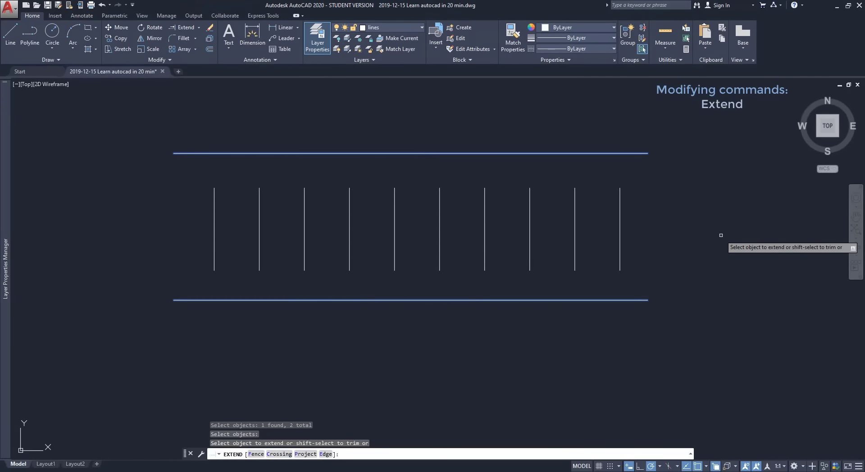
- Extend both ends of all vertical lines to the two horizontal boundary lines with a single crossing selection
{"action": "left_click", "coordinate": [716, 263]}
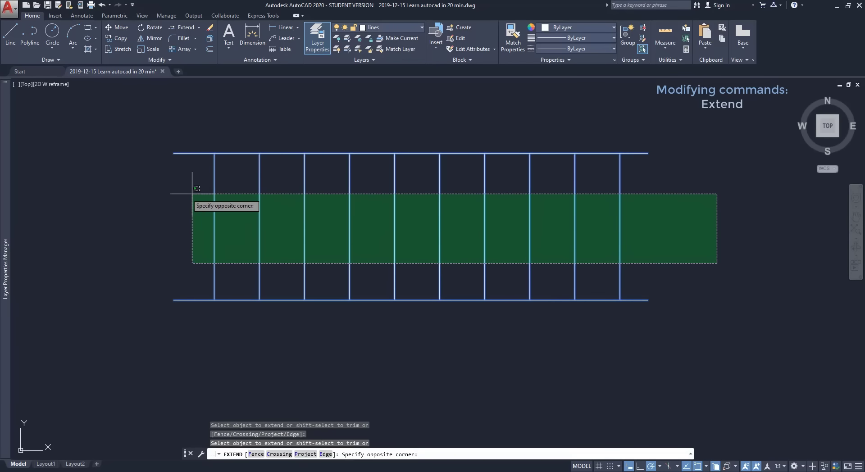
{"action": "left_click", "coordinate": [168, 193]}
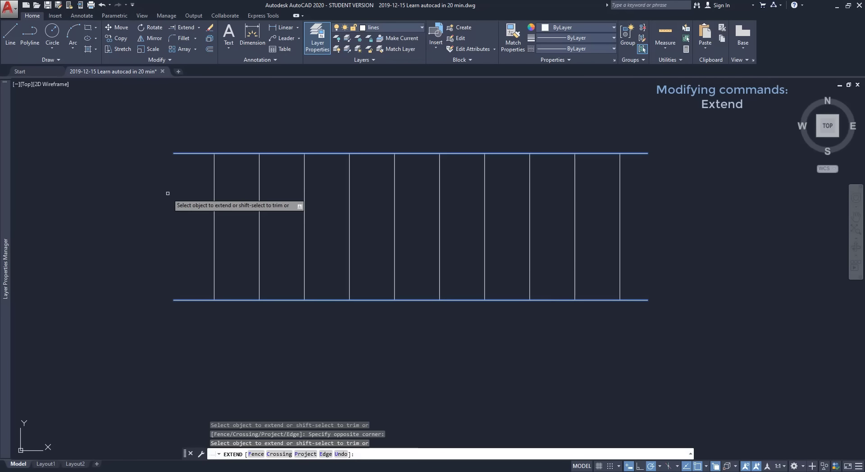
{"action": "key", "text": "Escape"}
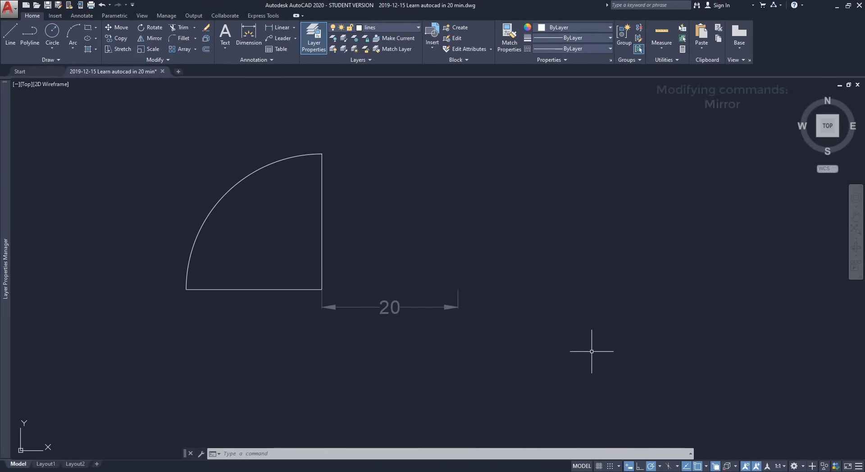
- Start a Mirror of the quarter circle with its arc and both straight edges as the source objects
{"action": "left_click", "coordinate": [152, 39]}
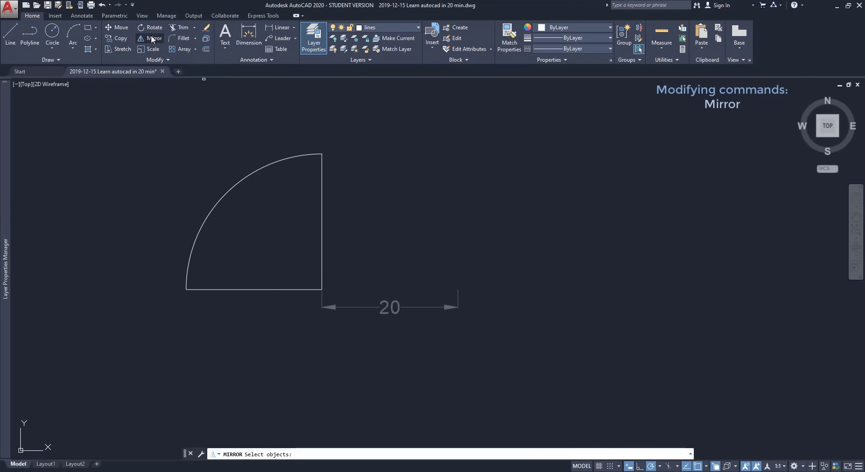
{"action": "left_click", "coordinate": [343, 243]}
{"action": "left_click", "coordinate": [196, 156]}
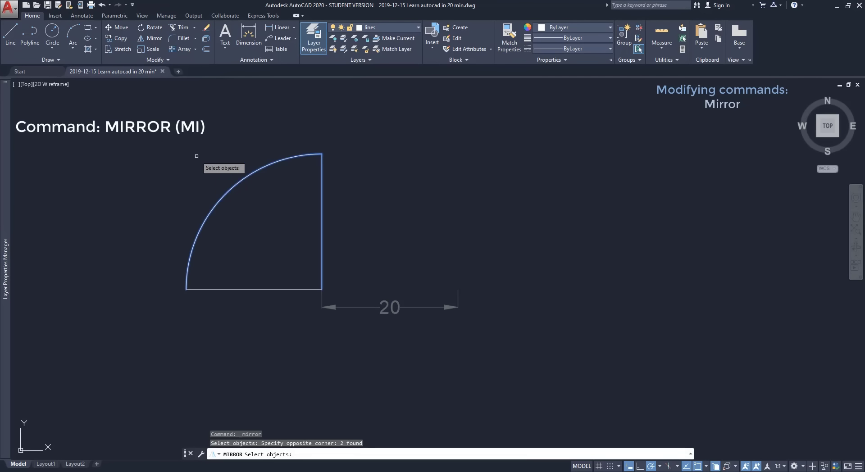
{"action": "left_click", "coordinate": [242, 289]}
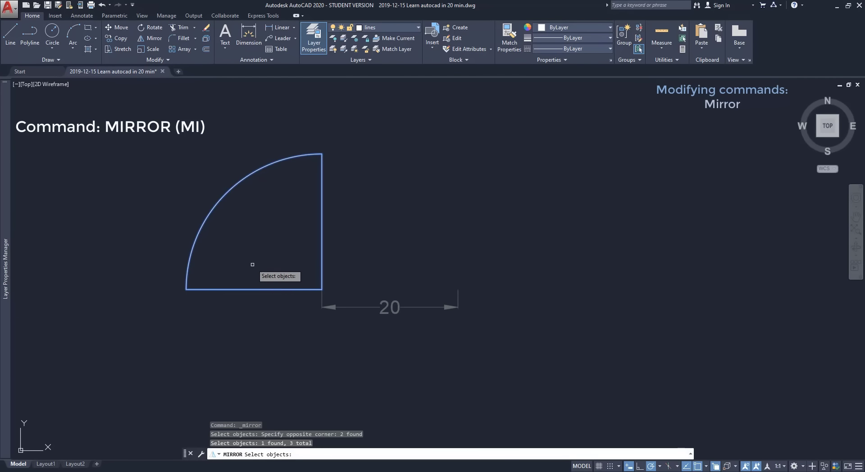
{"action": "key", "text": "Return"}
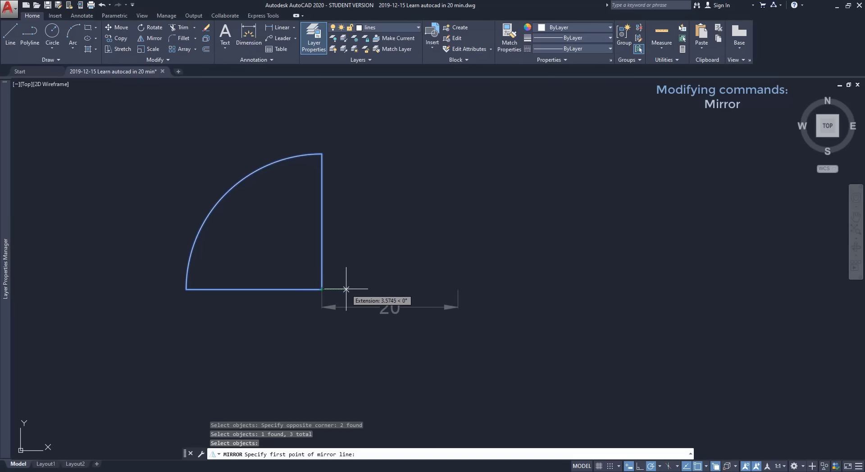
- Mirror the quarter-circle shape across a vertical line 20 units to the right of its lower-right corner, keeping the source objects
{"action": "type", "text": "20"}
{"action": "key", "text": "Return"}
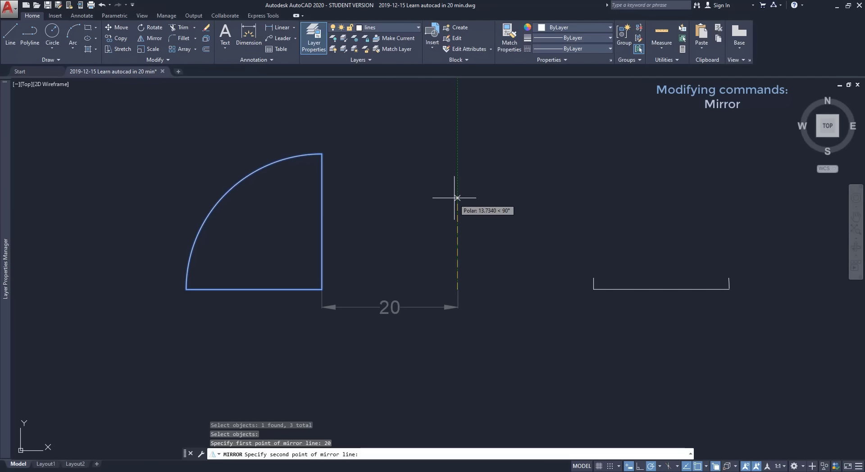
{"action": "left_click", "coordinate": [457, 226]}
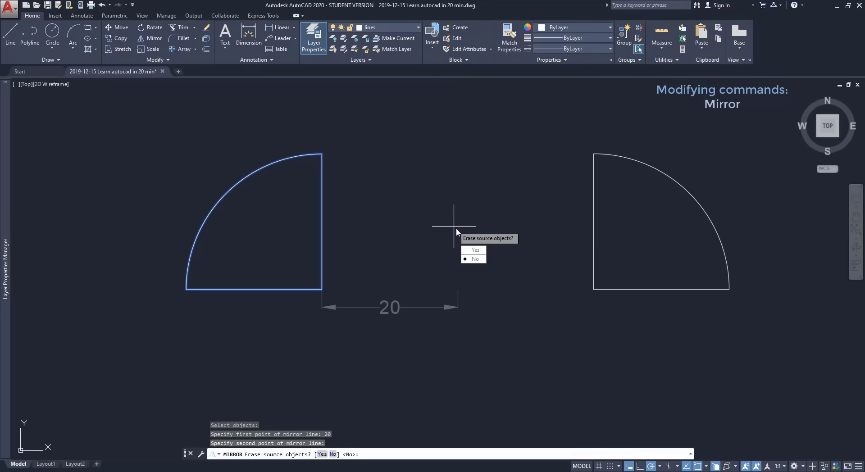
{"action": "left_click", "coordinate": [483, 259]}
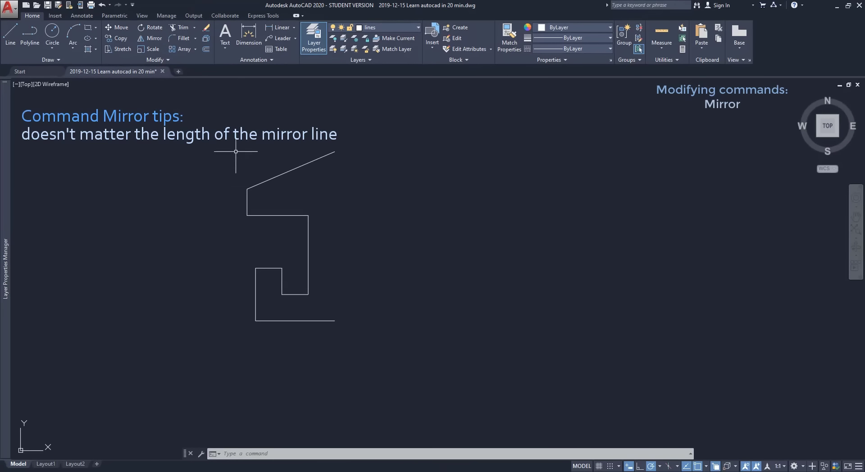
- Mirror the open half-profile across a vertical line through its free ends to complete the symmetrical shape
{"action": "left_click", "coordinate": [151, 37]}
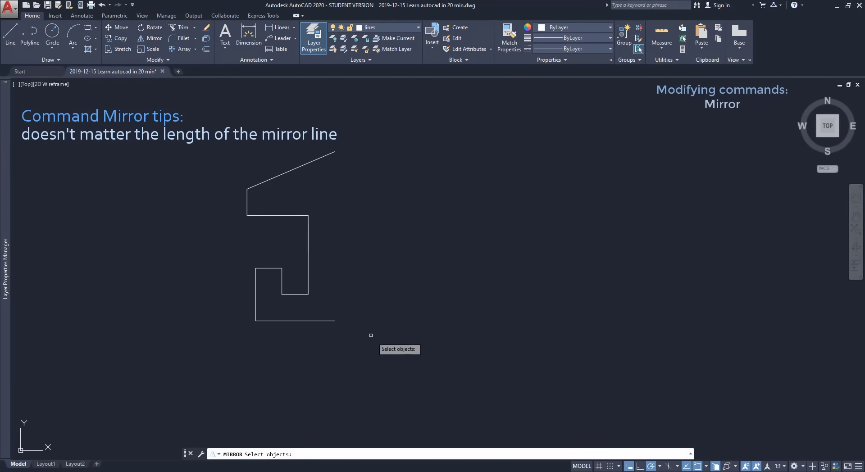
{"action": "left_click", "coordinate": [383, 355]}
{"action": "left_click", "coordinate": [190, 135]}
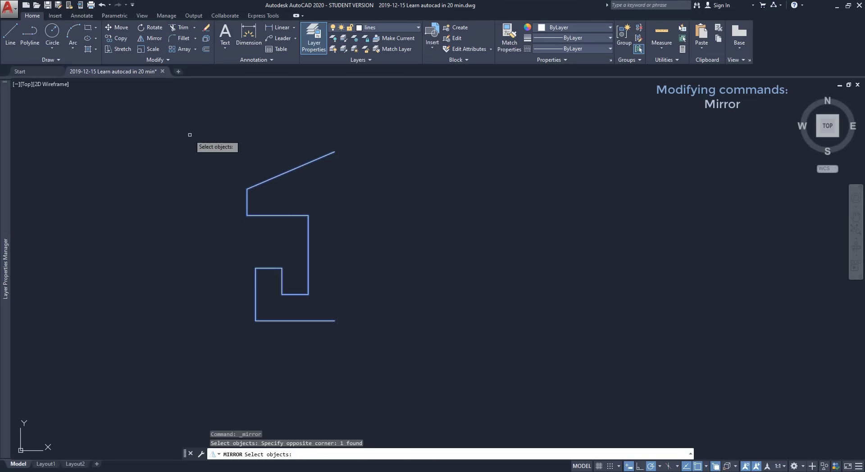
{"action": "key", "text": "Return"}
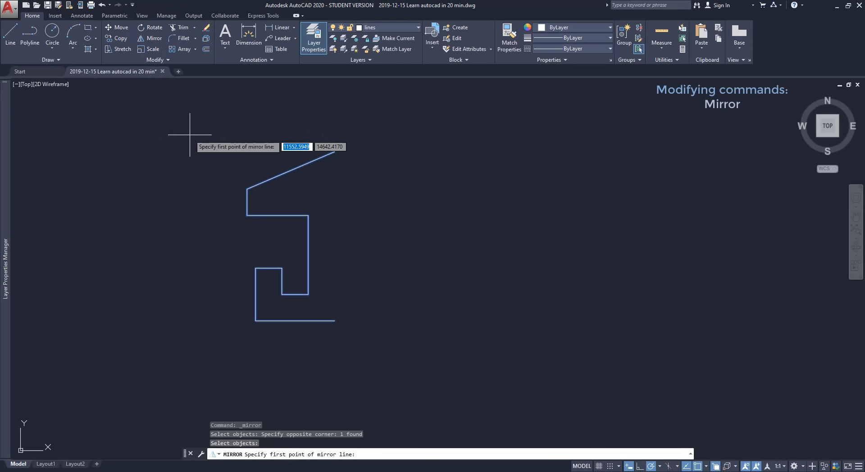
{"action": "left_click", "coordinate": [333, 316]}
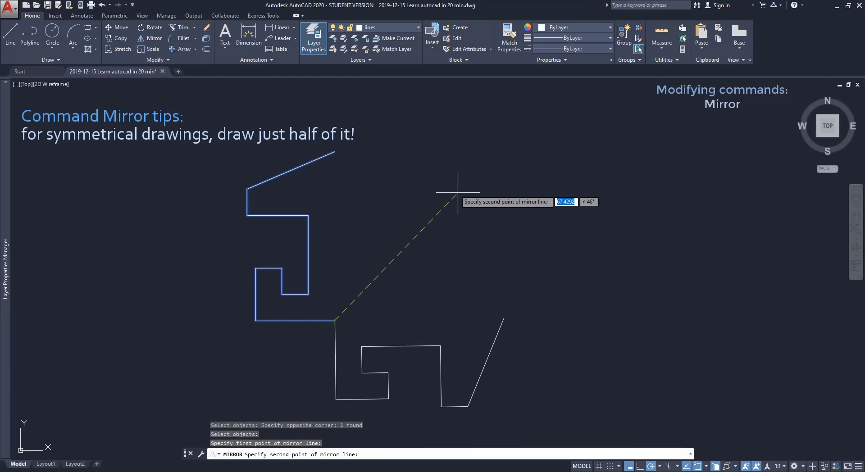
{"action": "left_click", "coordinate": [337, 97]}
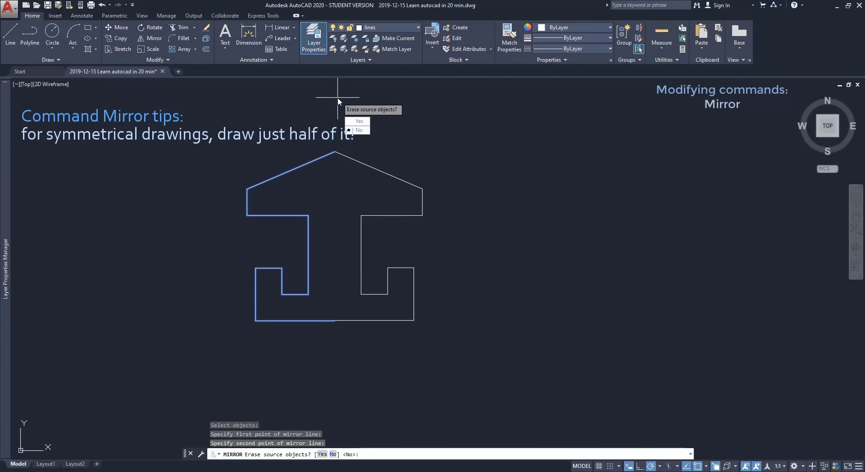
{"action": "left_click", "coordinate": [360, 120]}
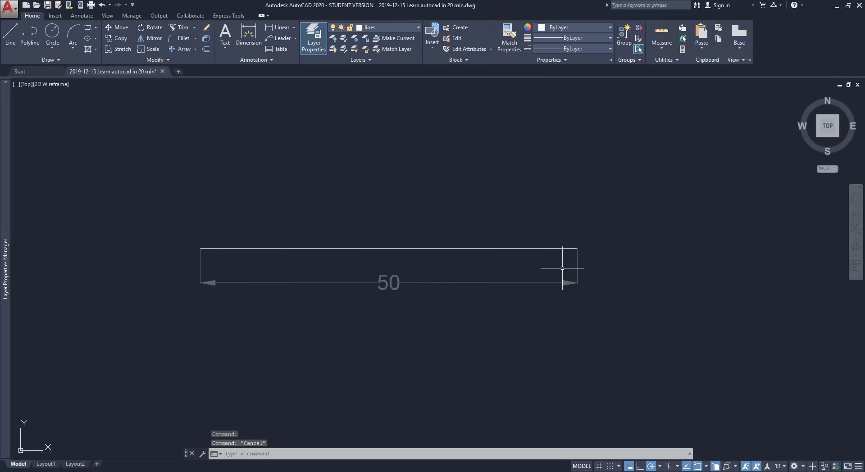
- Stretch the line's right endpoint freely down and to the right with its grip, and undo the stretch
{"action": "left_click", "coordinate": [551, 247]}
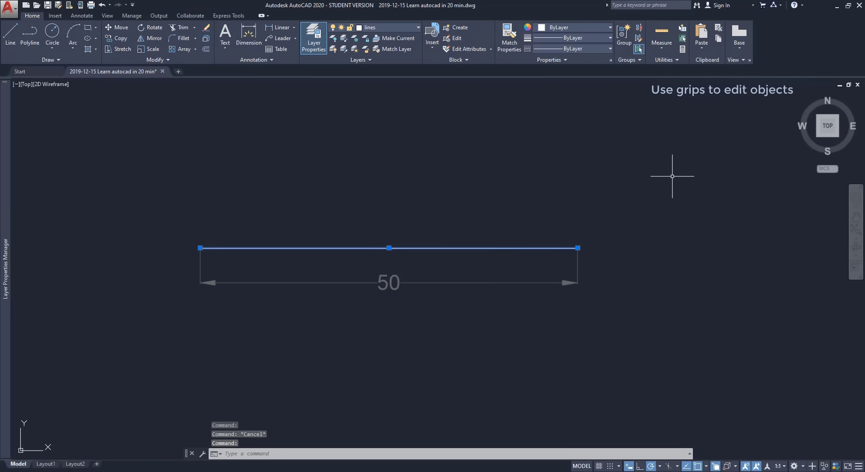
{"action": "left_click", "coordinate": [578, 247]}
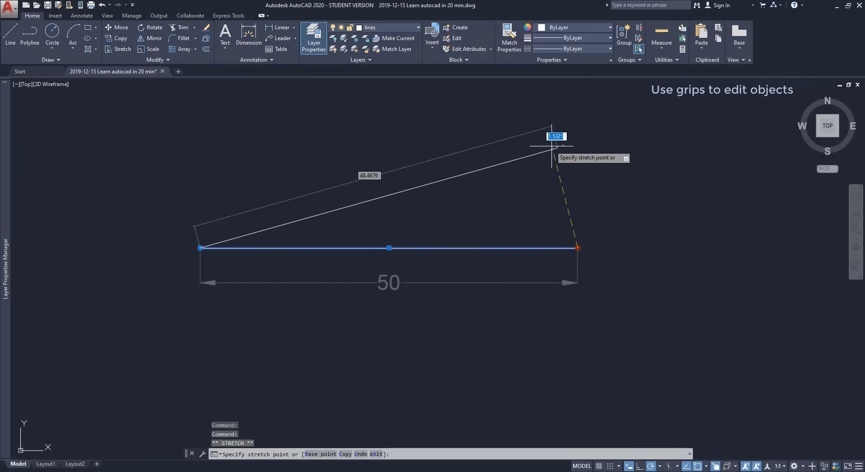
{"action": "scroll", "coordinate": [414, 112], "scroll_direction": "down", "scroll_amount": 3}
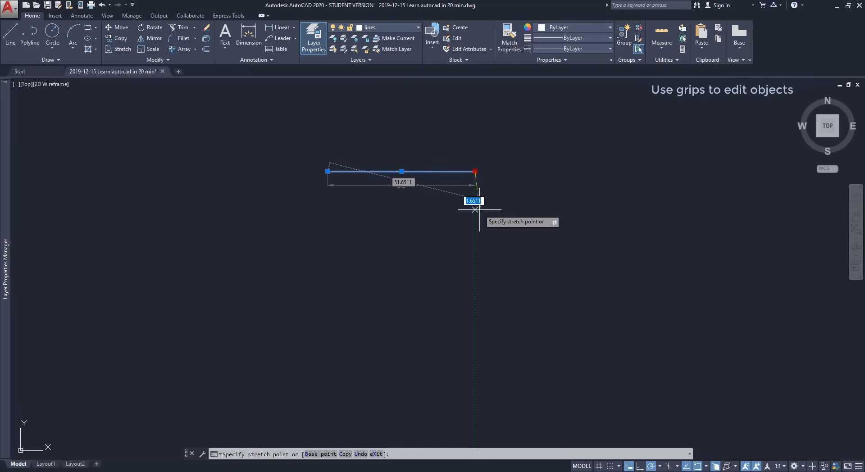
{"action": "left_click", "coordinate": [523, 217]}
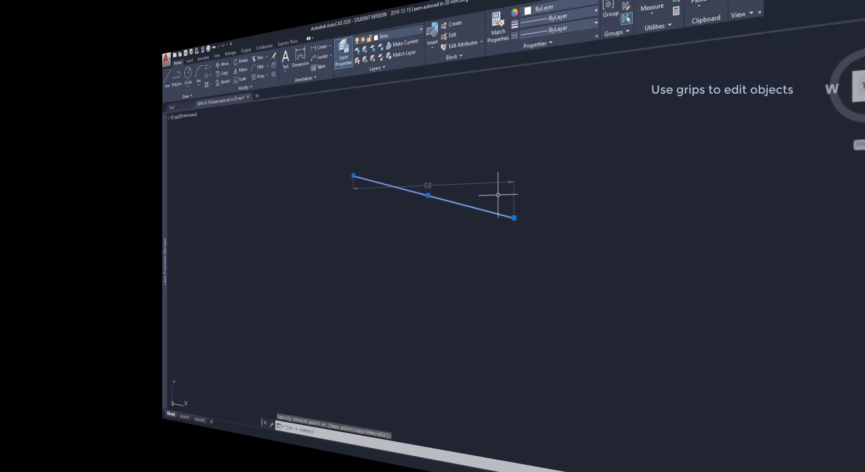
{"action": "key", "text": "ctrl+z"}
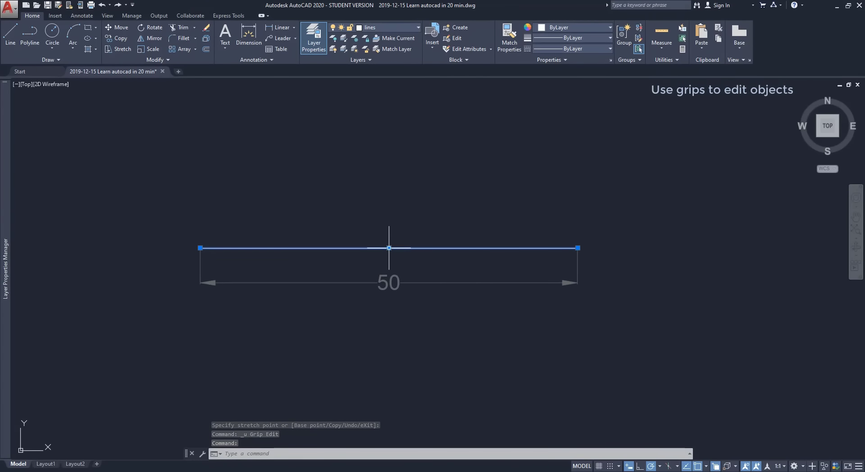
- Move the whole line up and to the right by its midpoint grip
{"action": "left_click", "coordinate": [389, 248]}
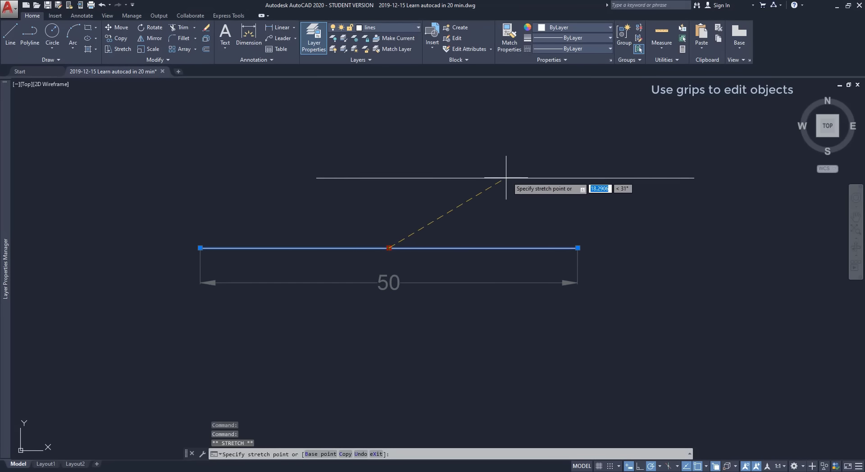
{"action": "left_click", "coordinate": [513, 160]}
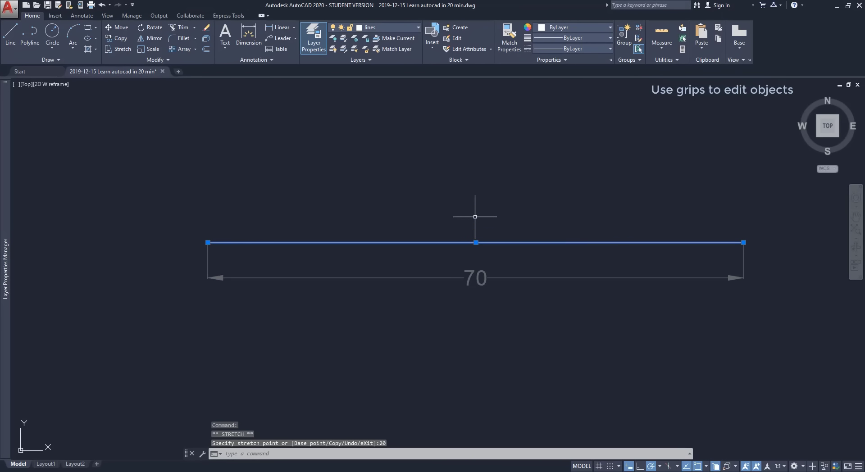
- Lengthen the line by stretching its left endpoint 10 units outward to the left
{"action": "left_click", "coordinate": [208, 242]}
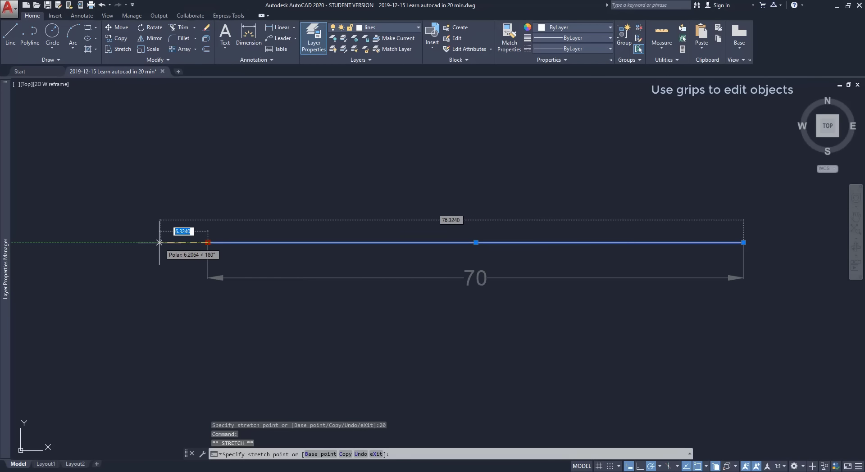
{"action": "type", "text": "10"}
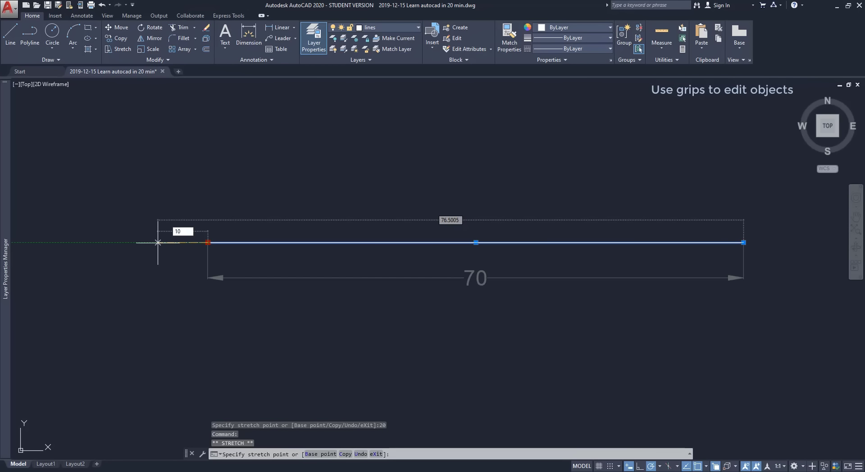
{"action": "key", "text": "Return"}
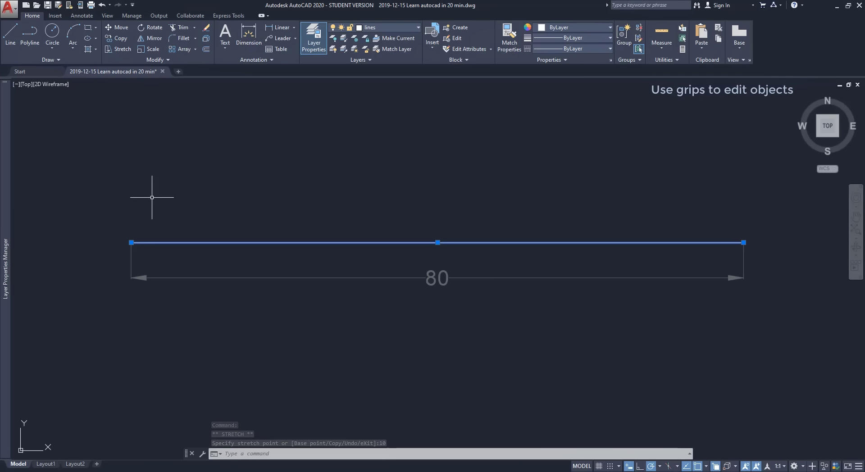
- Shorten the line by stretching its left endpoint 10 units inward to the right
{"action": "left_click", "coordinate": [131, 242]}
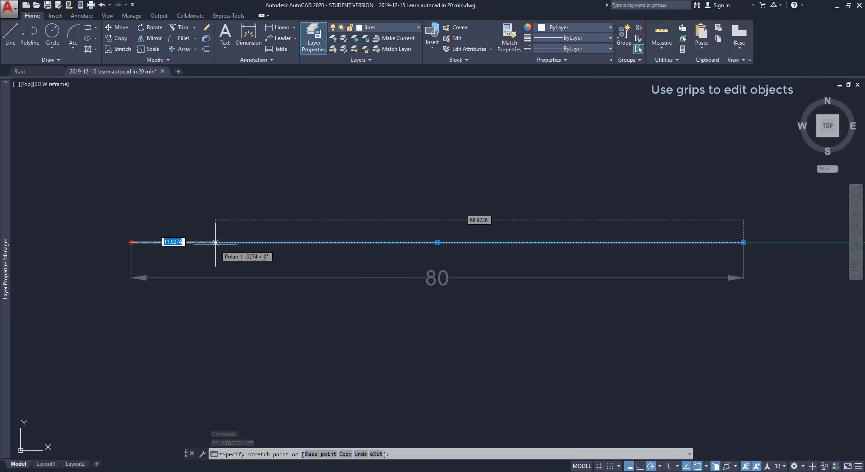
{"action": "type", "text": "10"}
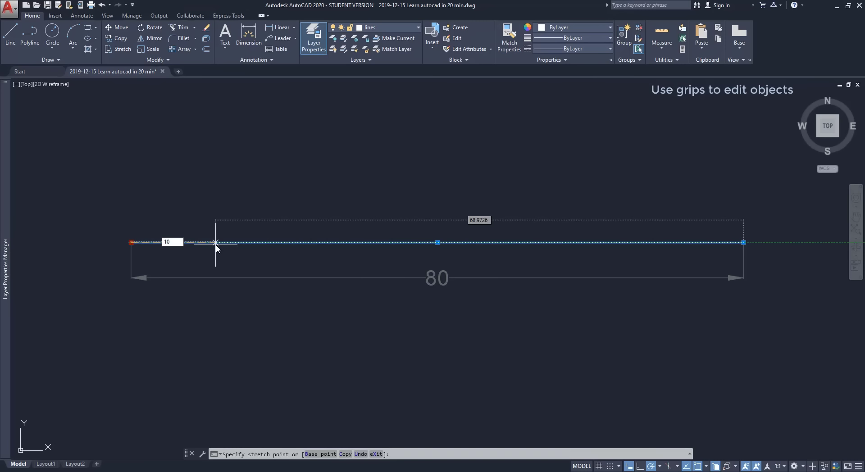
{"action": "key", "text": "Return"}
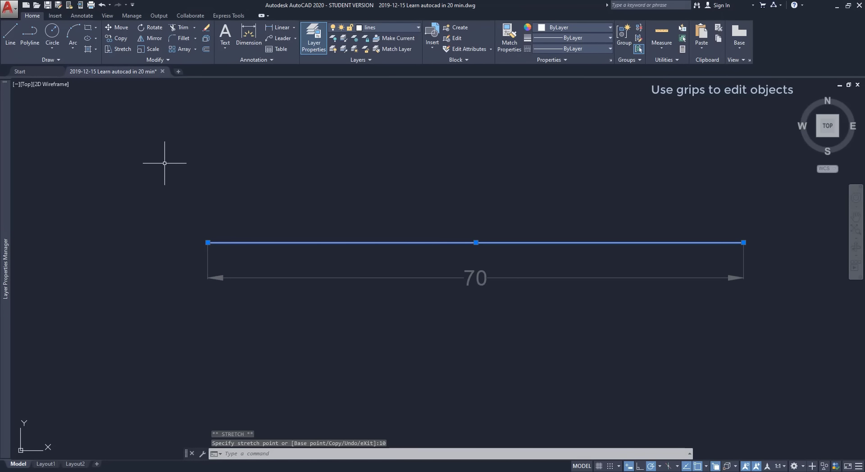
- Stretch the line's left endpoint horizontally to the left, setting the line's total length to 120
{"action": "left_click", "coordinate": [207, 242]}
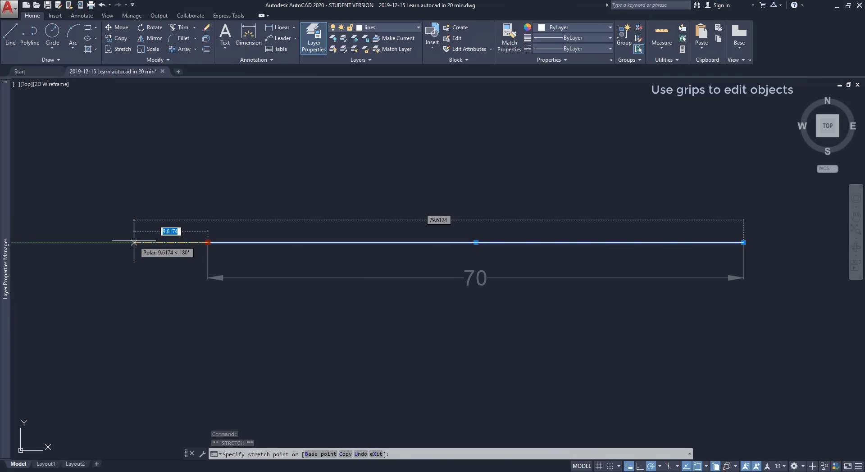
{"action": "key", "text": "Tab"}
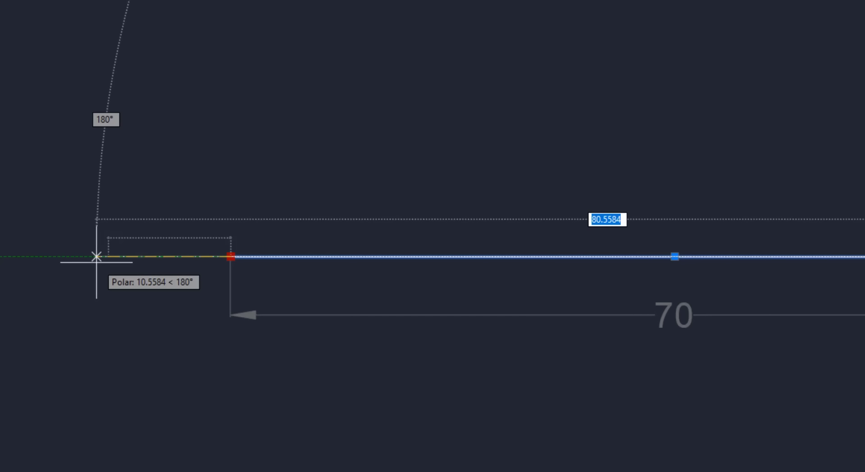
{"action": "type", "text": "120"}
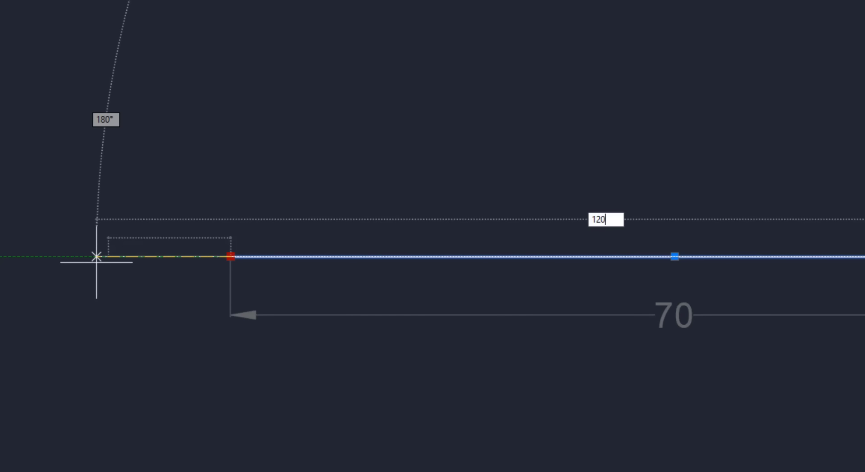
{"action": "key", "text": "Return"}
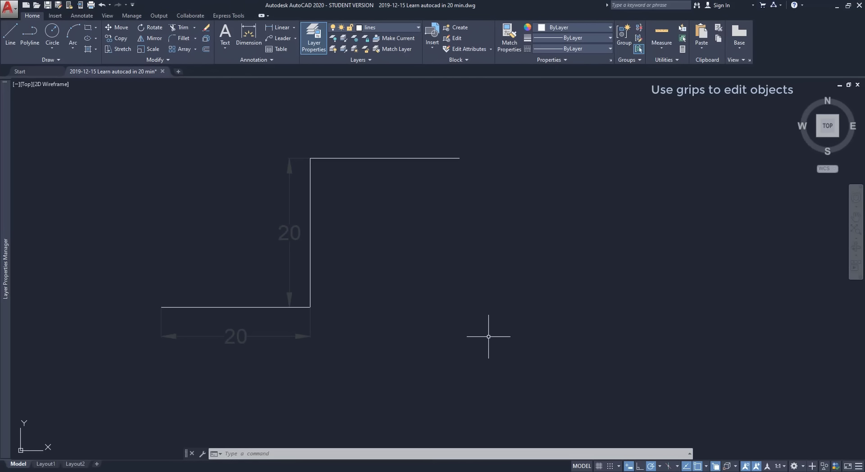
- Stretch the Z-shaped polyline's upper-left corner vertex freely up and to the left
{"action": "key", "text": "Tab"}
{"action": "left_click", "coordinate": [319, 215]}
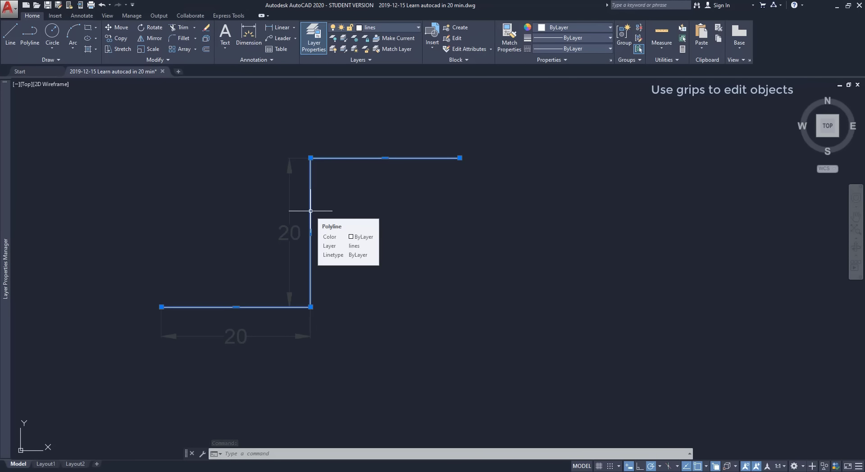
{"action": "left_click", "coordinate": [310, 158]}
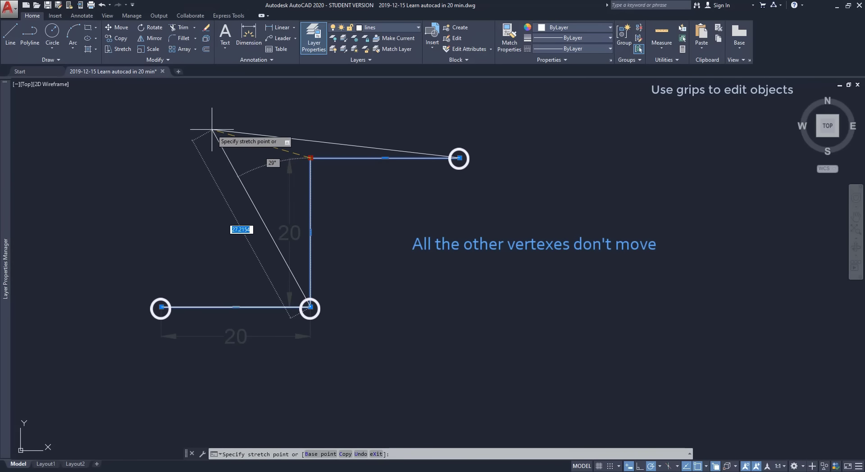
{"action": "left_click", "coordinate": [211, 130]}
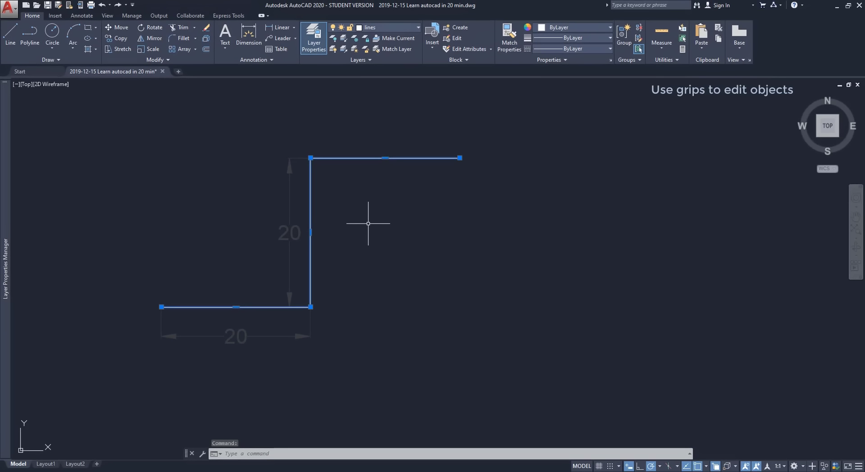
- Stretch the polyline's vertical segment 10 units to the right by its midpoint grip
{"action": "left_click", "coordinate": [310, 232]}
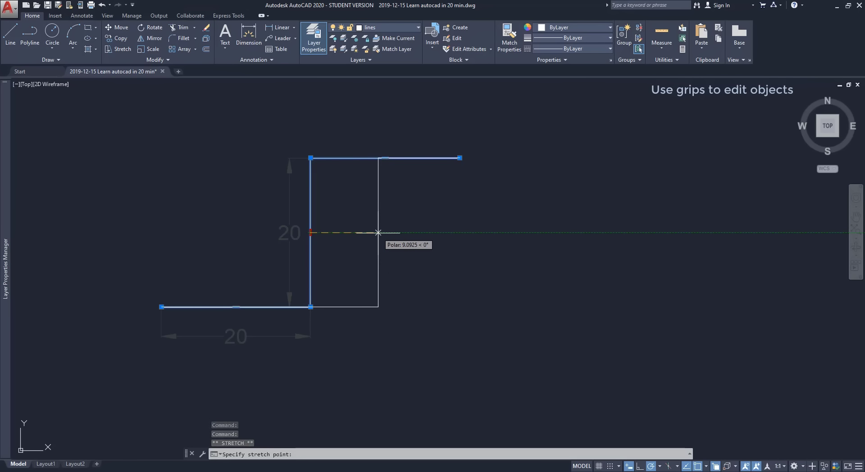
{"action": "type", "text": "10"}
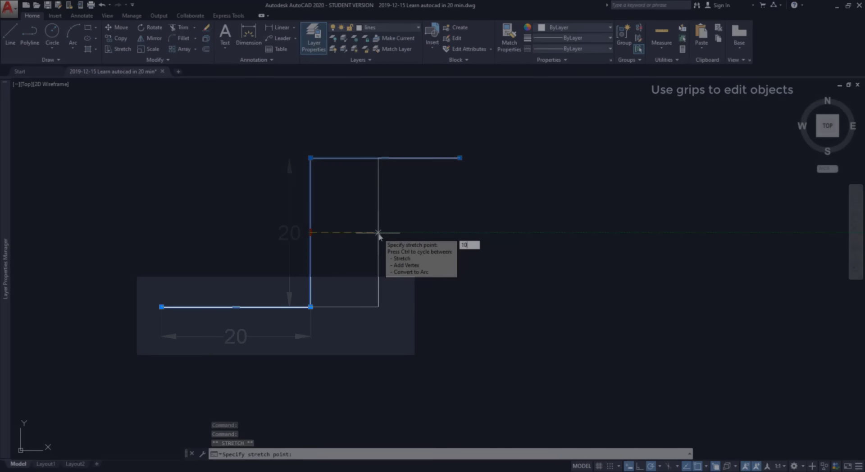
{"action": "key", "text": "Return"}
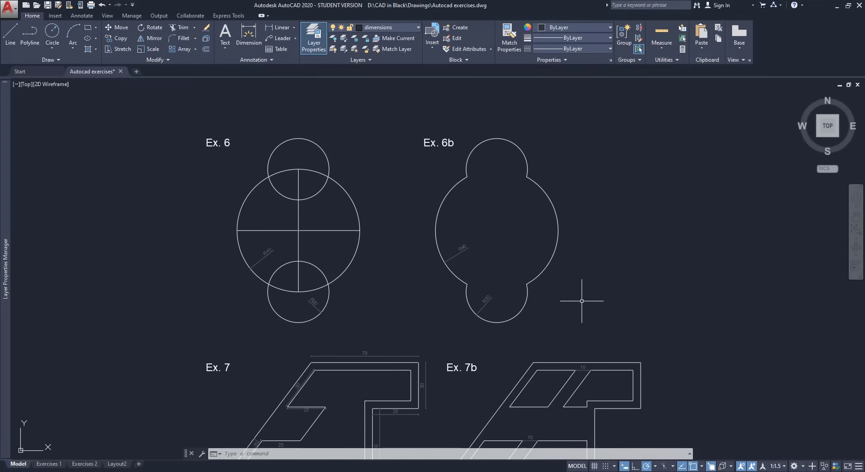
{"action": "middle_click_drag", "start_coordinate": [577, 335], "coordinate": [576, 91]}
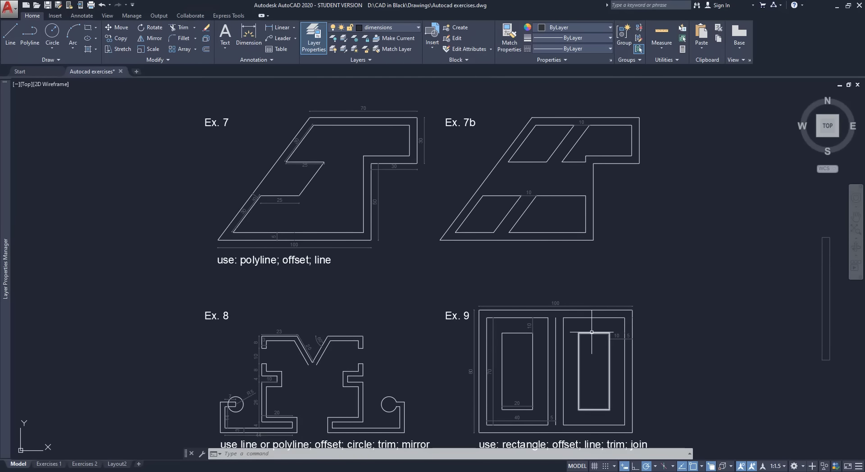
{"action": "mouse_move", "coordinate": [590, 360]}
{"action": "middle_mouse_down"}
{"action": "mouse_move", "coordinate": [591, 385]}
{"action": "mouse_move", "coordinate": [590, 241]}
{"action": "middle_mouse_up"}
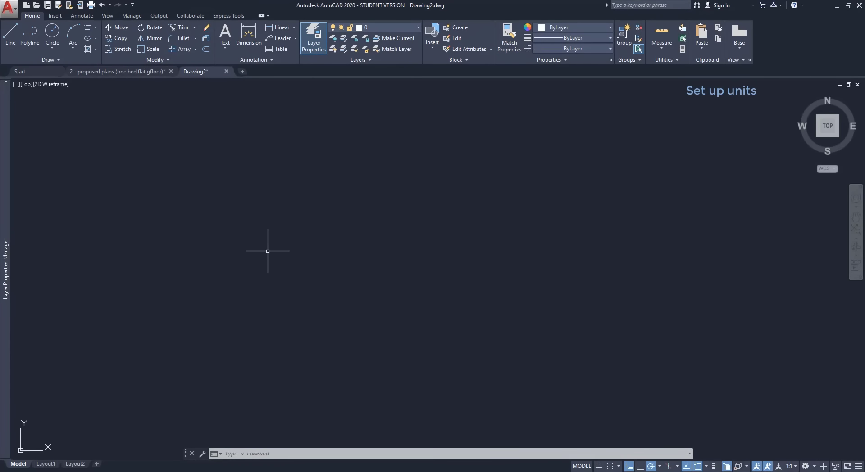
- Draw a horizontal line 5 units long in the empty drawing area
{"action": "type", "text": "l"}
{"action": "key", "text": "Return"}
{"action": "left_click", "coordinate": [257, 238]}
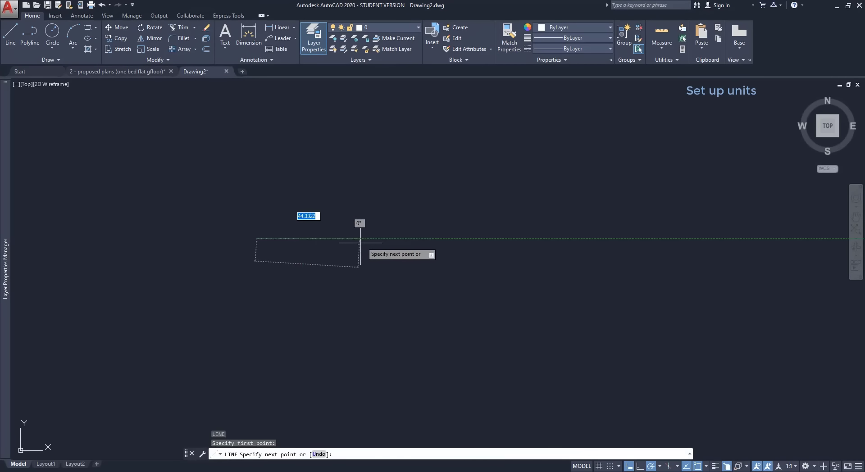
{"action": "type", "text": "5"}
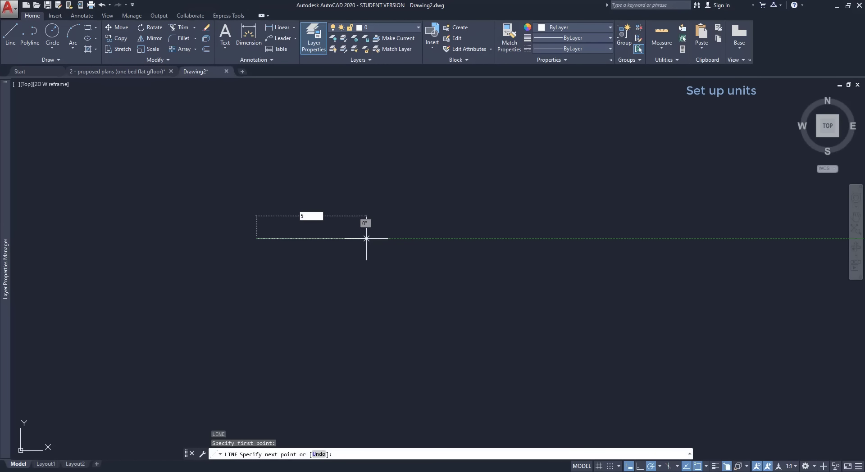
{"action": "key", "text": "Return"}
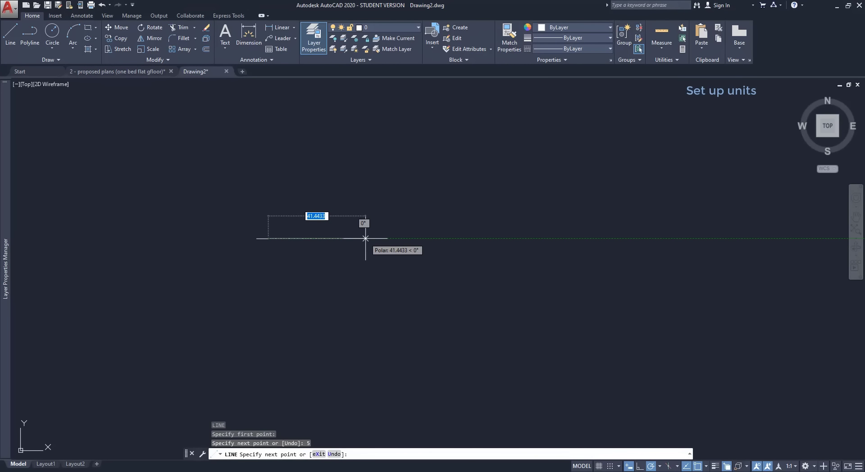
{"action": "key", "text": "Escape"}
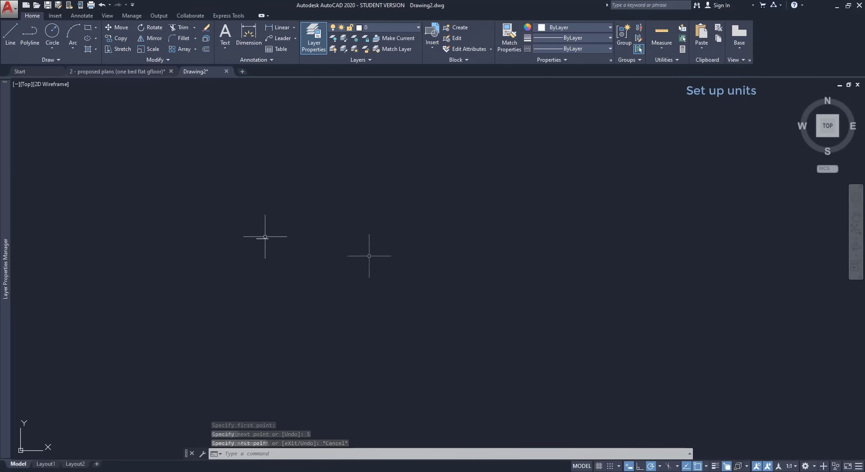
- Draw a second horizontal line 1000 units long just below the short line
{"action": "type", "text": "L"}
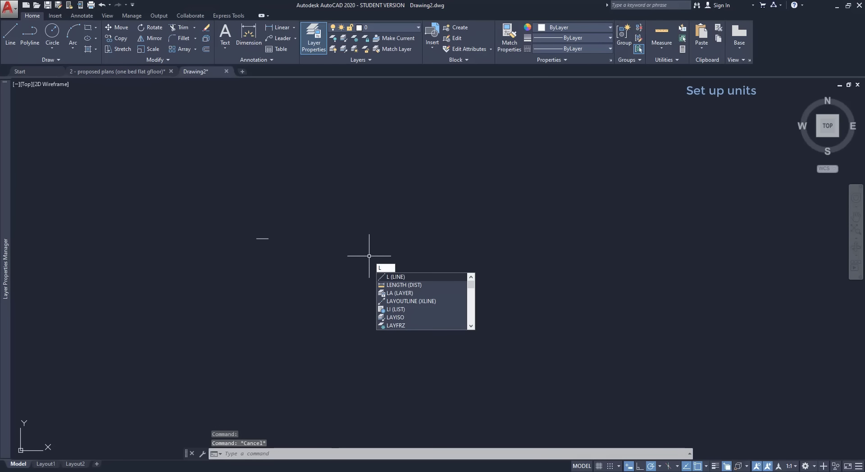
{"action": "key", "text": "Return"}
{"action": "left_click", "coordinate": [253, 271]}
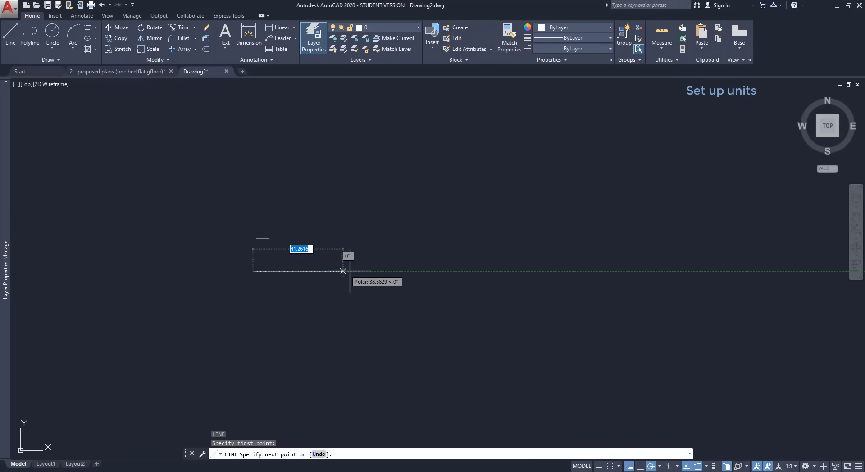
{"action": "type", "text": "1"}
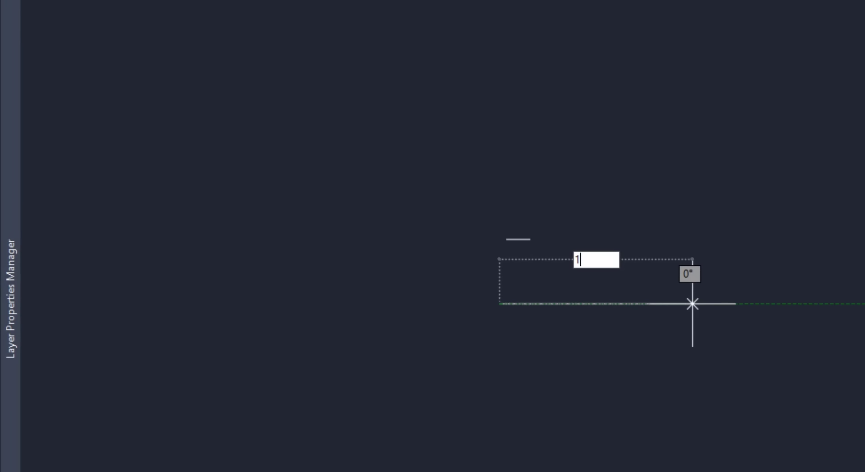
{"action": "type", "text": "000"}
{"action": "key", "text": "Return"}
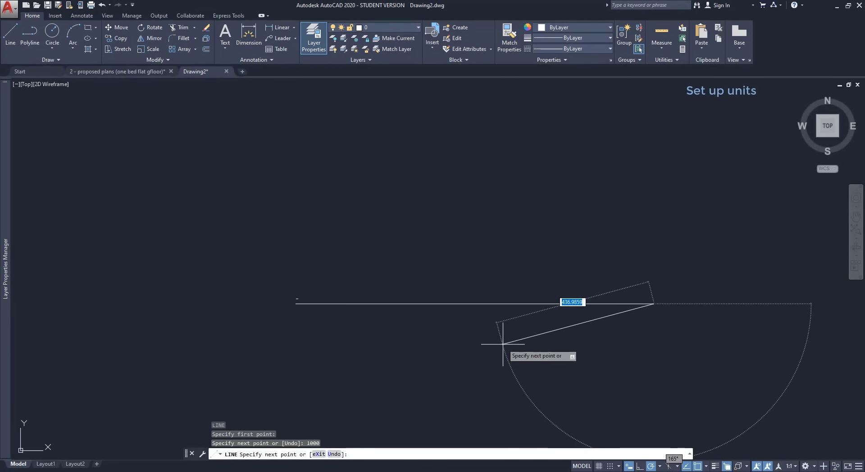
{"action": "key", "text": "Escape"}
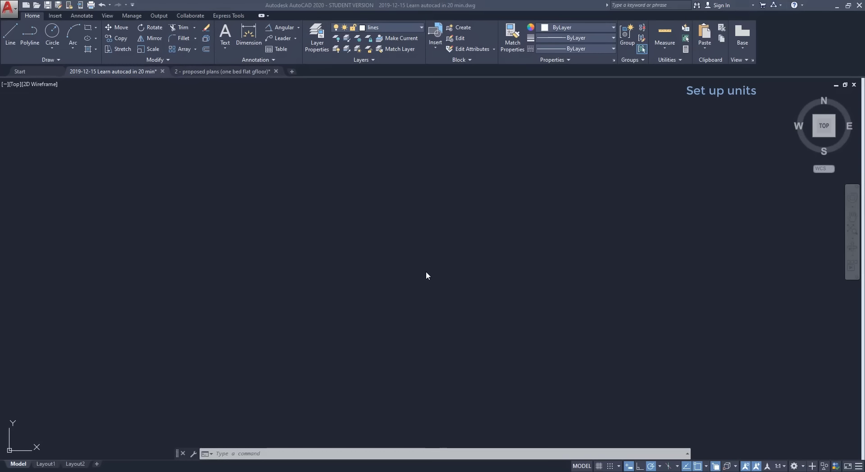
- In the drawing units settings, use decimal lengths with precision 0 and decimal-degree angles with precision 0
{"action": "left_click", "coordinate": [426, 271]}
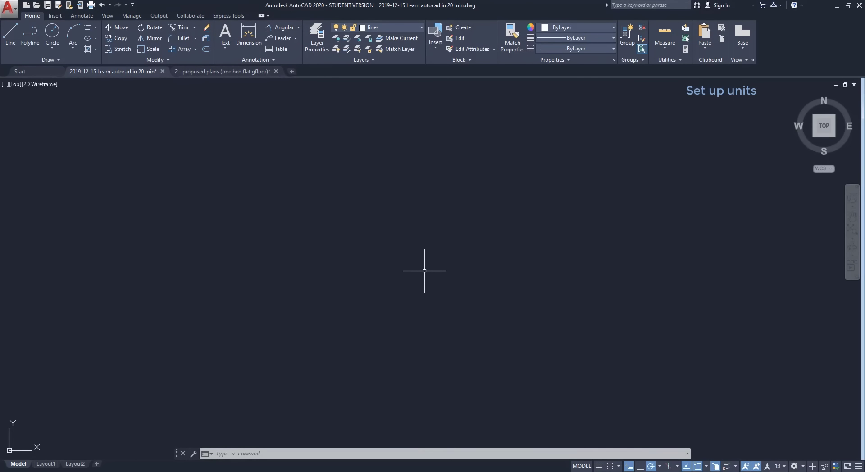
{"action": "type", "text": "units"}
{"action": "key", "text": "Return"}
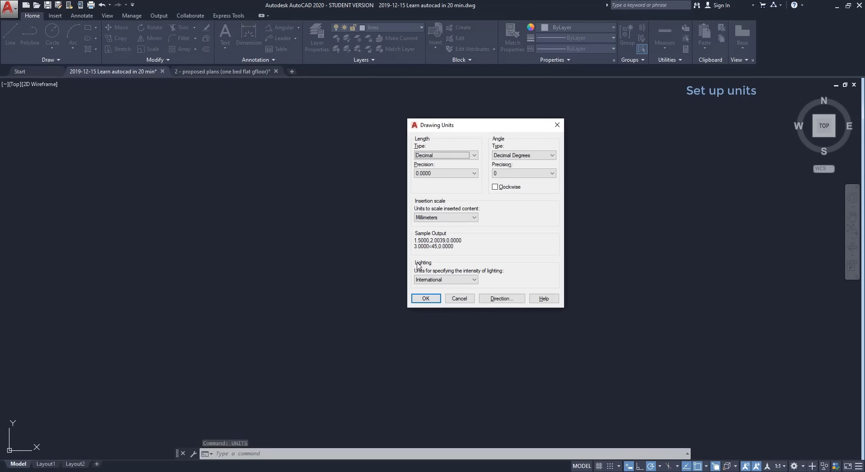
{"action": "left_click", "coordinate": [475, 155]}
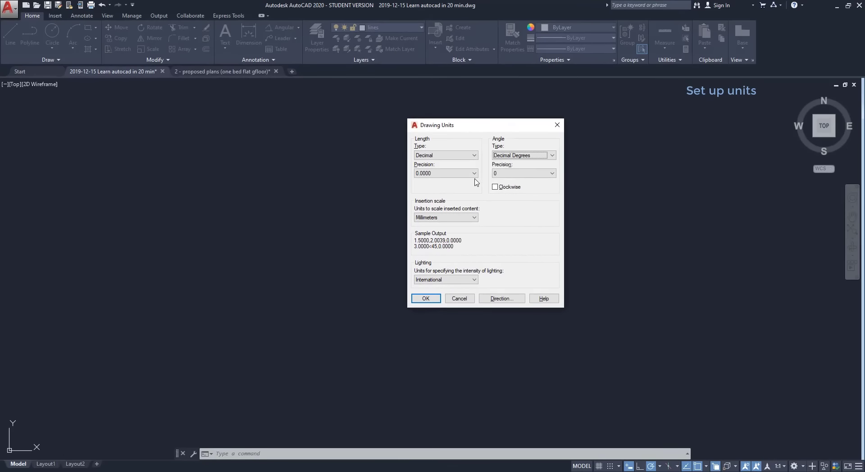
{"action": "left_click", "coordinate": [473, 176]}
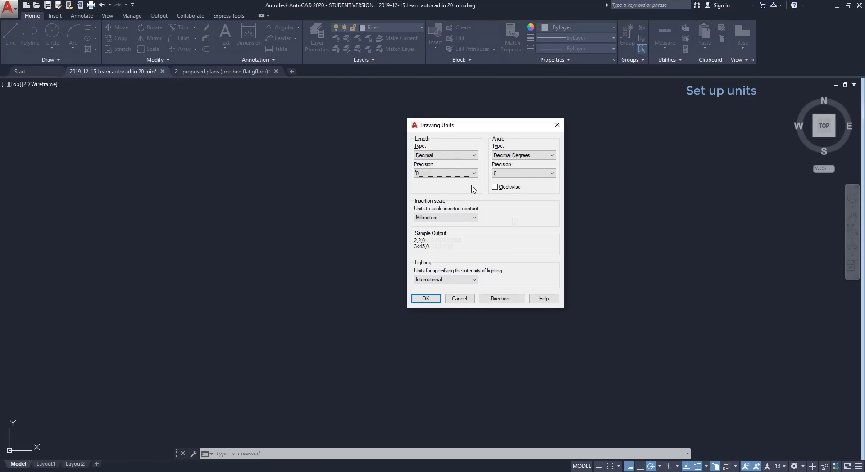
{"action": "left_click", "coordinate": [553, 156]}
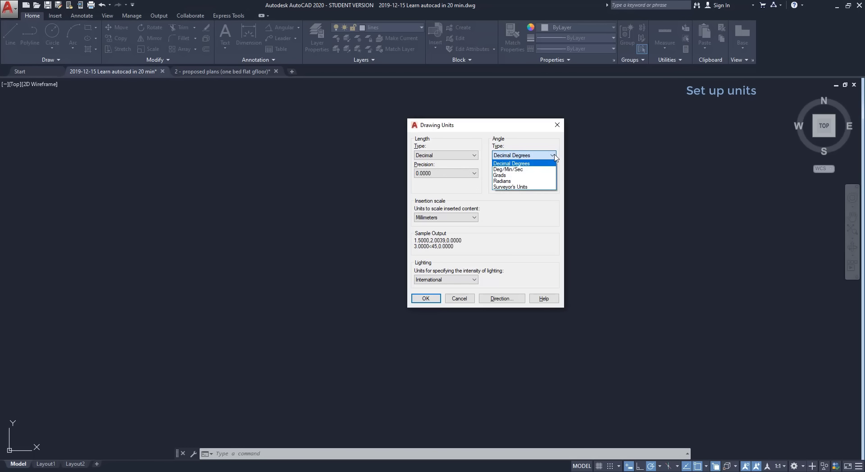
{"action": "left_click", "coordinate": [536, 206]}
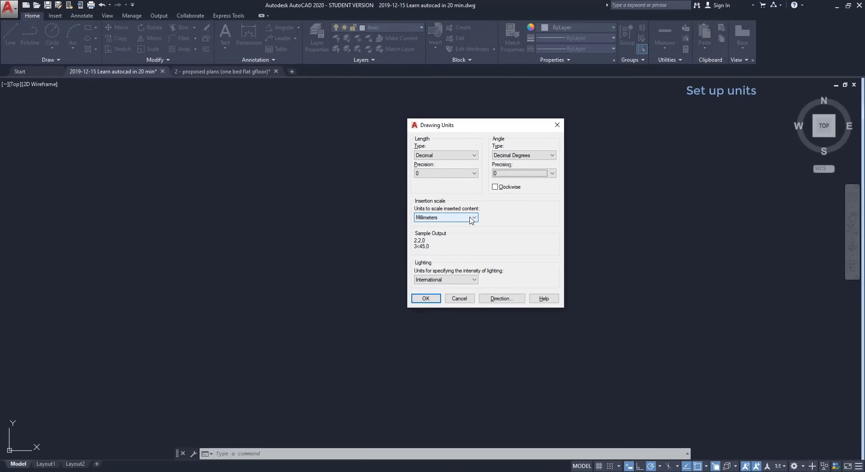
- Set the insertion scale to Millimeters and accept the drawing units
{"action": "left_click", "coordinate": [471, 219]}
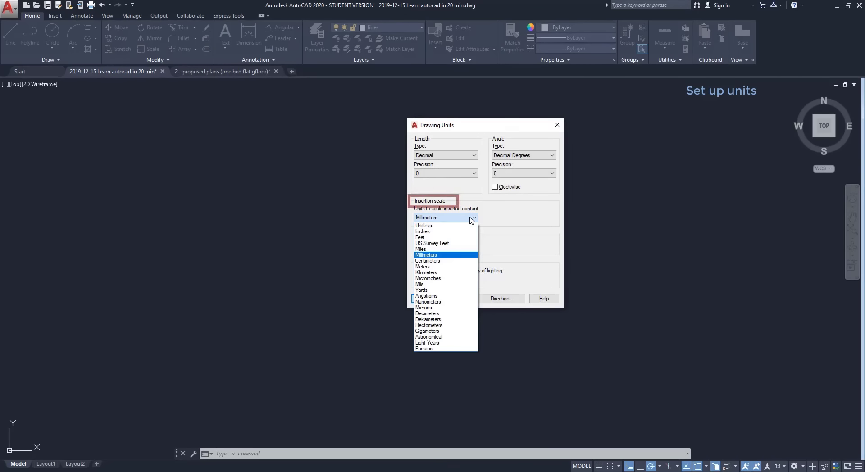
{"action": "left_click", "coordinate": [456, 256]}
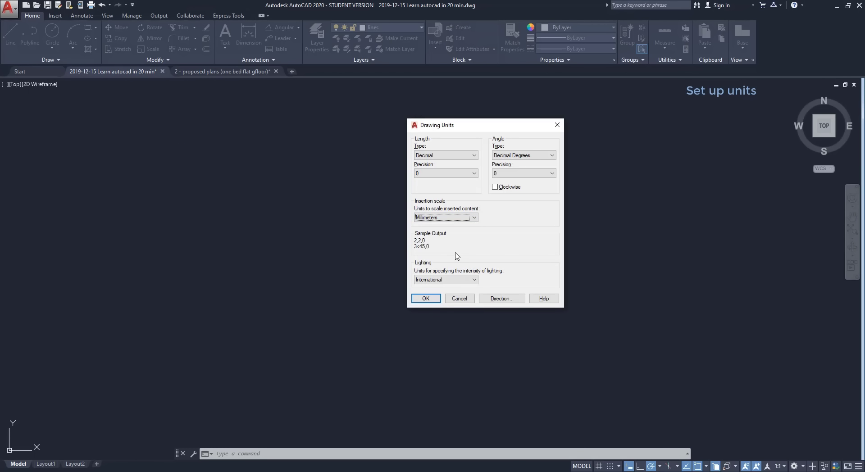
{"action": "left_click", "coordinate": [432, 299]}
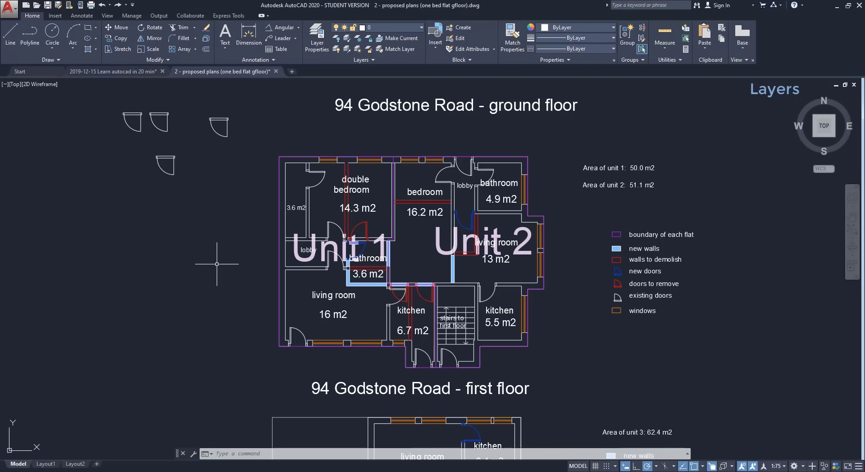
- Open the Layer Properties Manager, dock it beside the drawing on the left and collapse it to an auto-hiding strip
{"action": "left_click", "coordinate": [315, 36]}
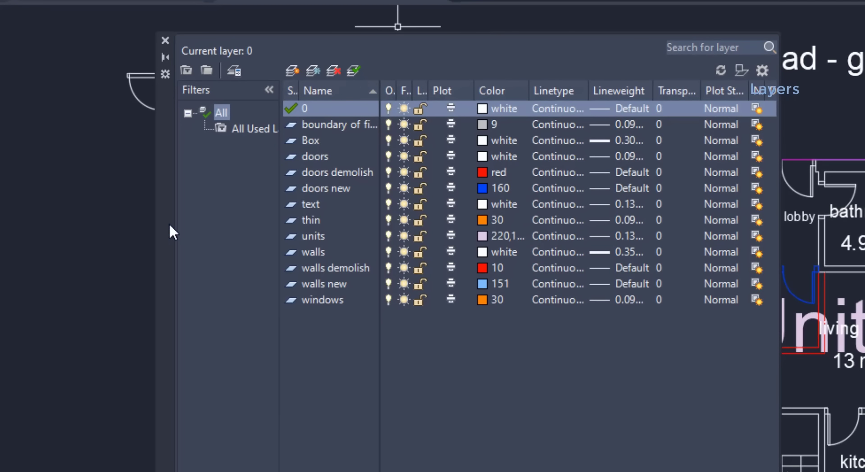
{"action": "left_click_drag", "start_coordinate": [168, 222], "coordinate": [64, 201]}
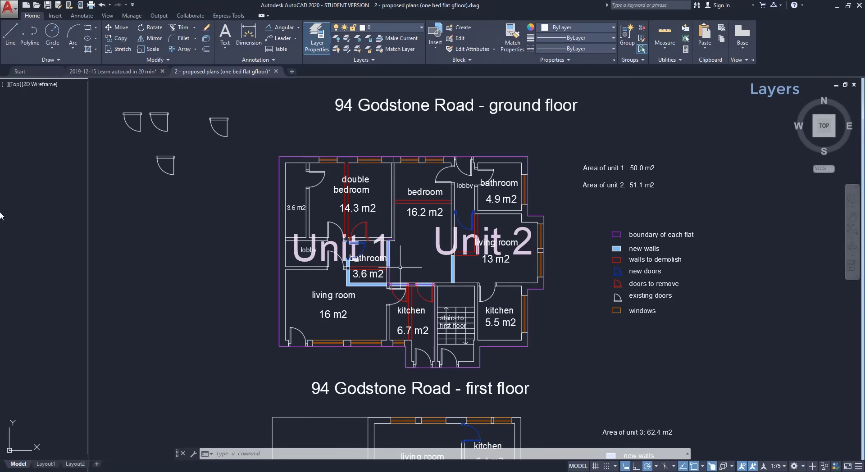
{"action": "mouse_move", "coordinate": [0, 215]}
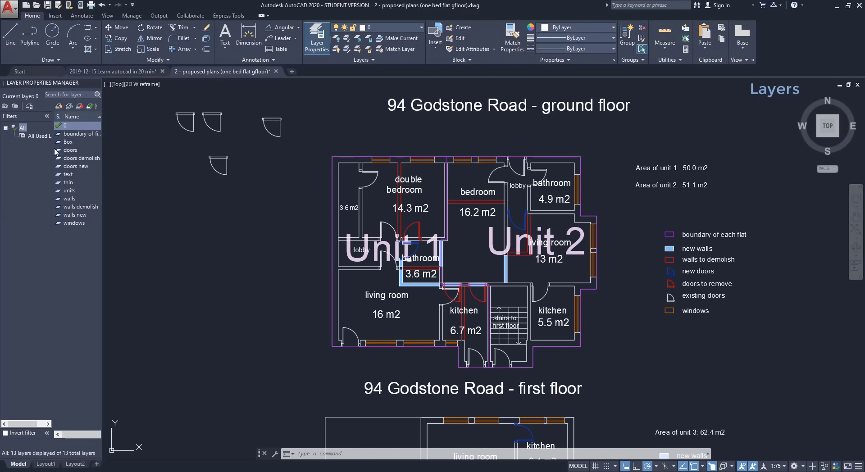
{"action": "left_click", "coordinate": [88, 83]}
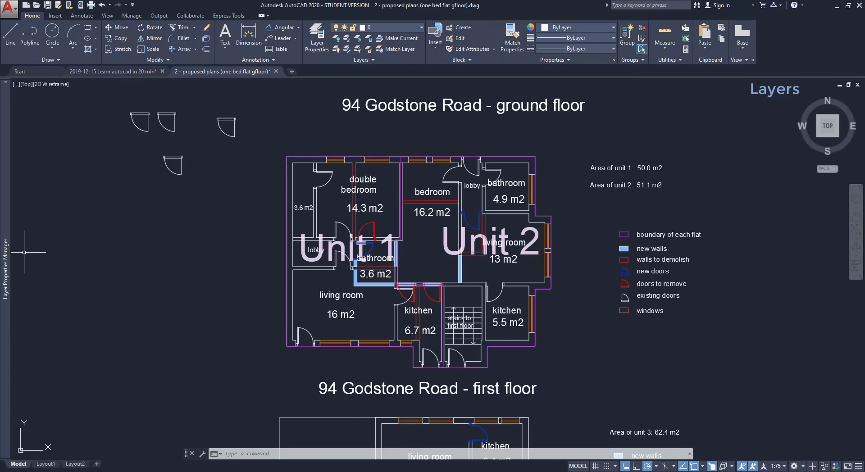
- Create a new layer named "stairs" in the Layer Properties Manager
{"action": "mouse_move", "coordinate": [4, 264]}
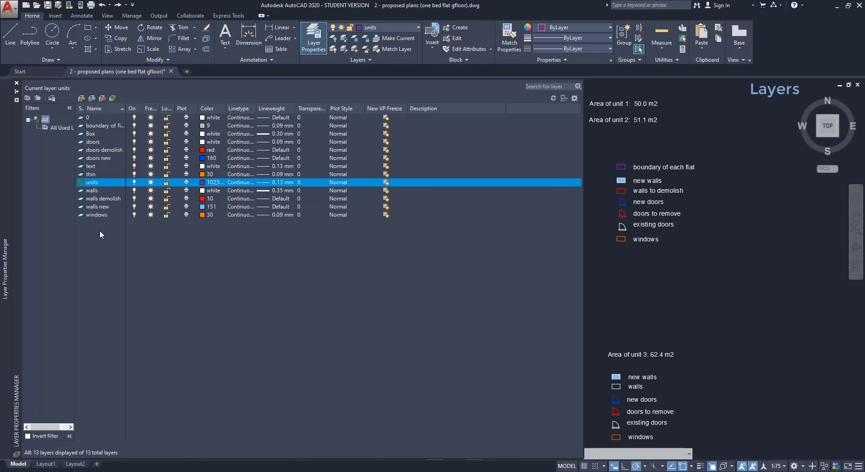
{"action": "right_click", "coordinate": [99, 234]}
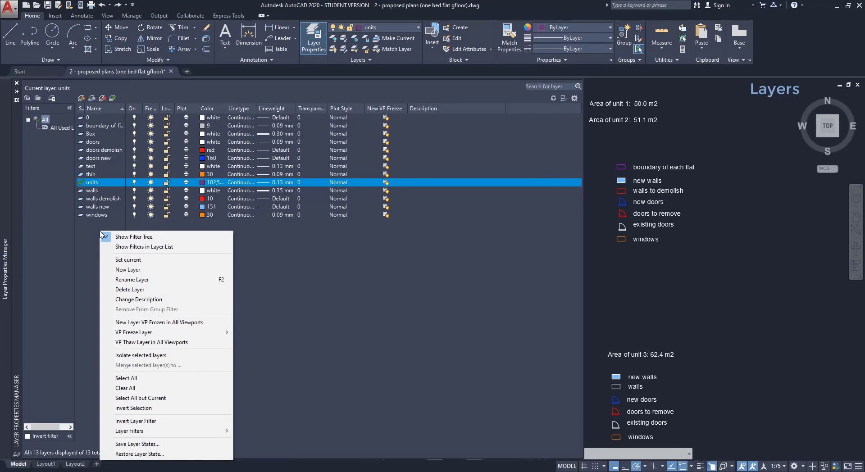
{"action": "left_click", "coordinate": [131, 272]}
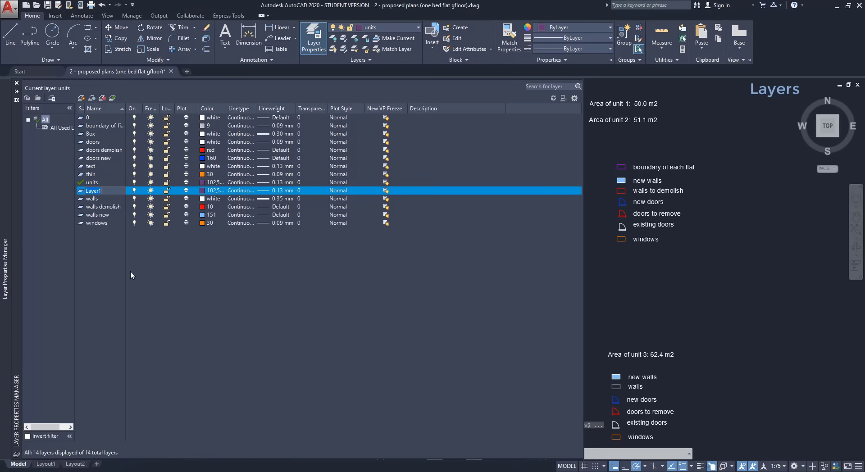
{"action": "type", "text": "s"}
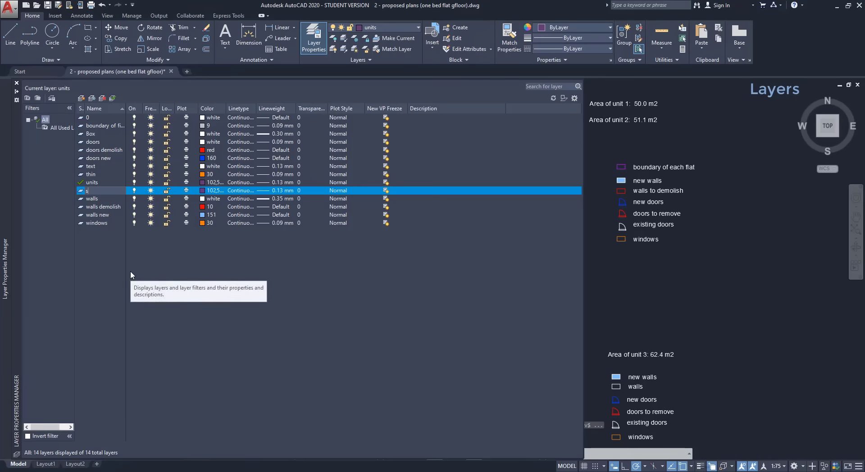
{"action": "type", "text": "tairs"}
{"action": "key", "text": "Return"}
- Give the stairs layer a golden-yellow true color and open the list of loadable linetypes for it
{"action": "left_click", "coordinate": [202, 191]}
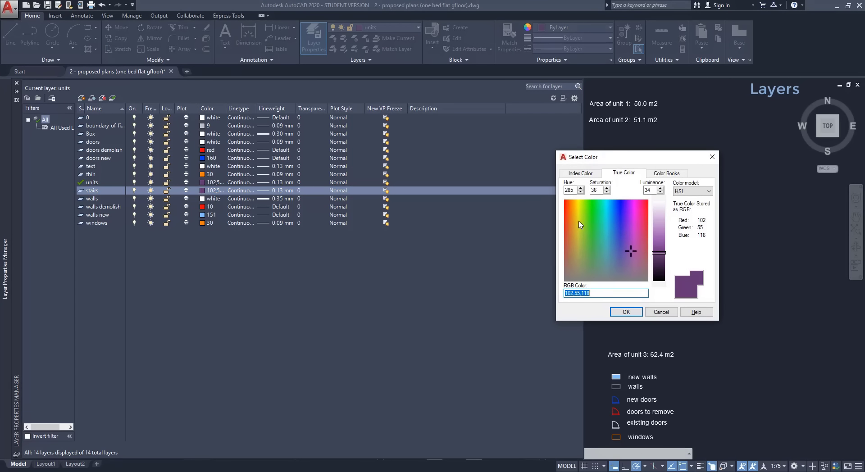
{"action": "left_click_drag", "start_coordinate": [579, 219], "coordinate": [575, 206]}
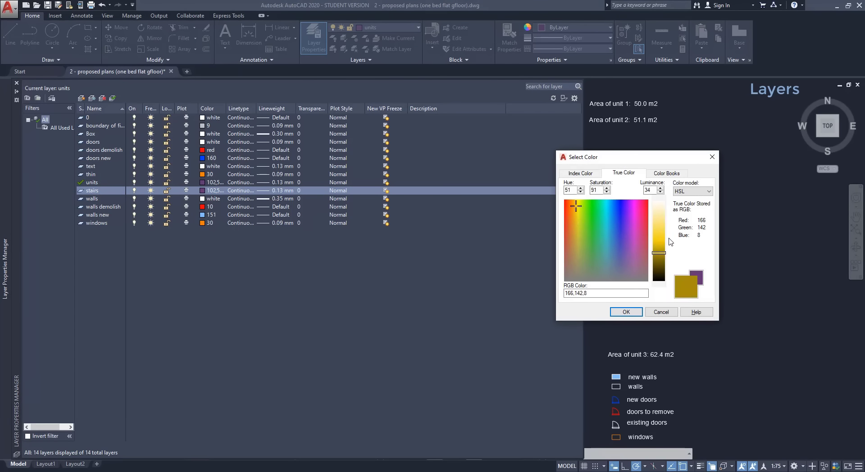
{"action": "left_click", "coordinate": [658, 241]}
{"action": "left_click", "coordinate": [627, 312]}
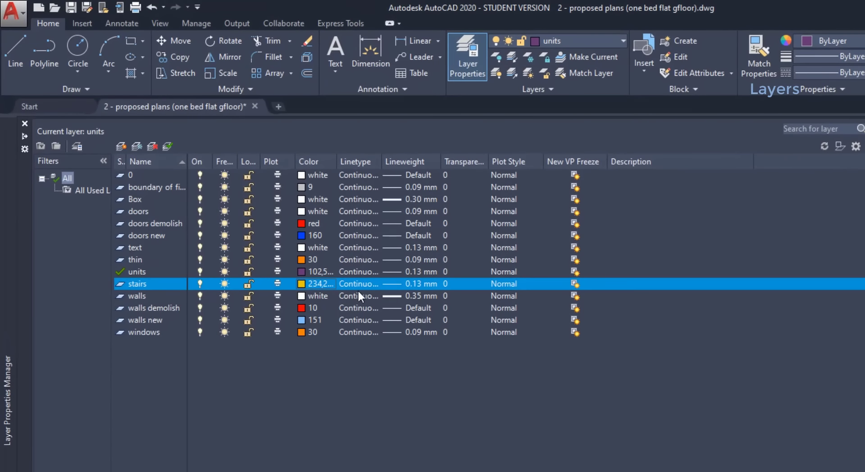
{"action": "left_click", "coordinate": [365, 283]}
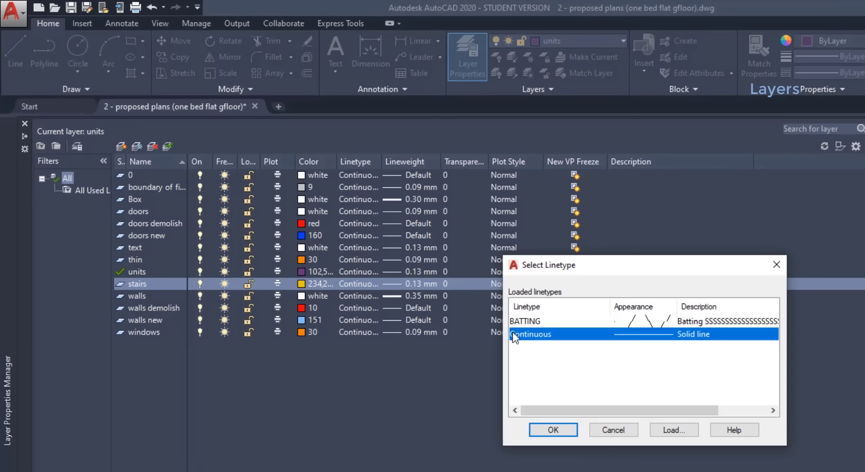
{"action": "left_click", "coordinate": [660, 430]}
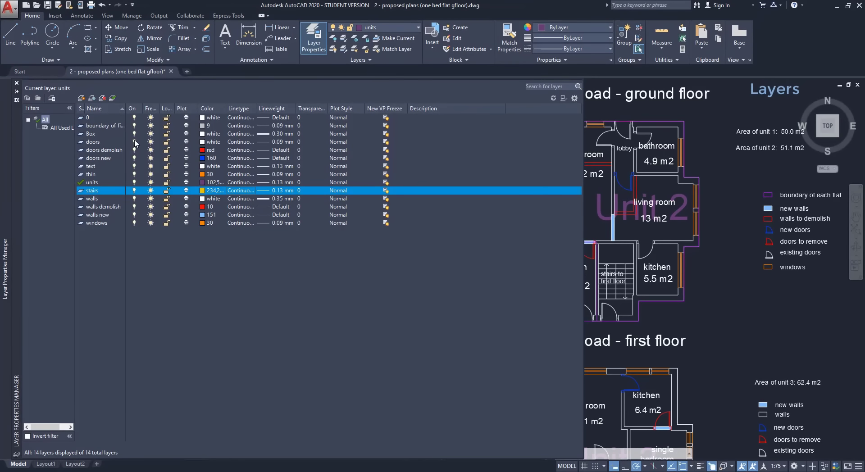
- Turn the doors layer off and back on
{"action": "left_click", "coordinate": [135, 142]}
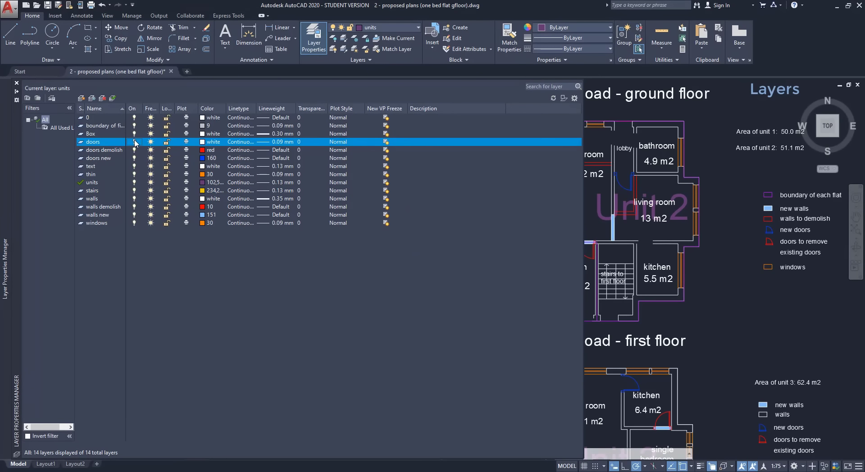
{"action": "left_click", "coordinate": [134, 141]}
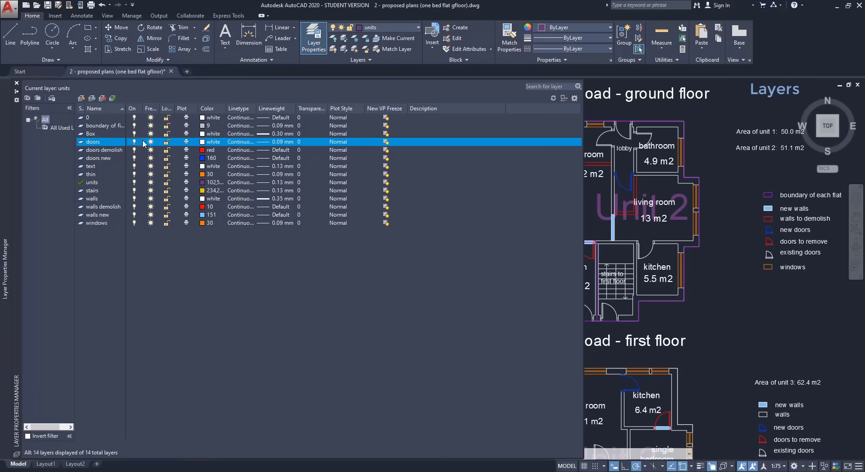
- Freeze the doors layer and widen the Freeze column to fit its full heading
{"action": "left_click", "coordinate": [151, 142]}
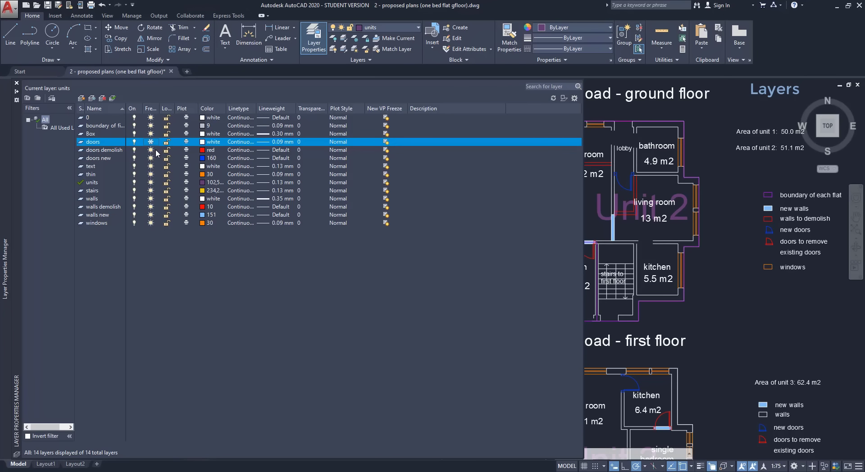
{"action": "left_click_drag", "start_coordinate": [157, 107], "coordinate": [172, 105]}
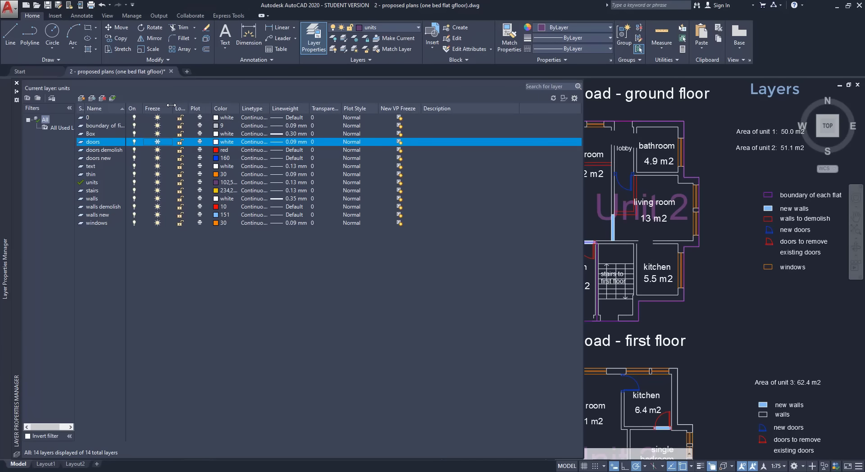
- Thaw the doors layer and reassign the ground-floor staircase from the walls layer to the stairs layer
{"action": "left_click", "coordinate": [157, 142]}
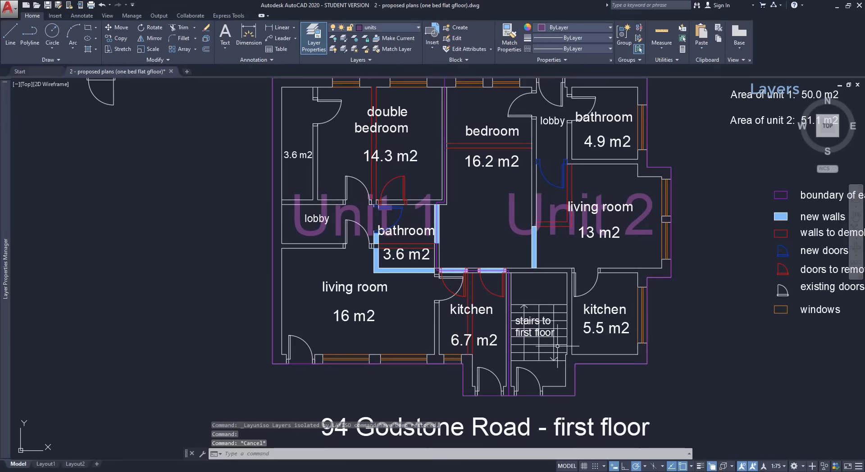
{"action": "left_click", "coordinate": [557, 346]}
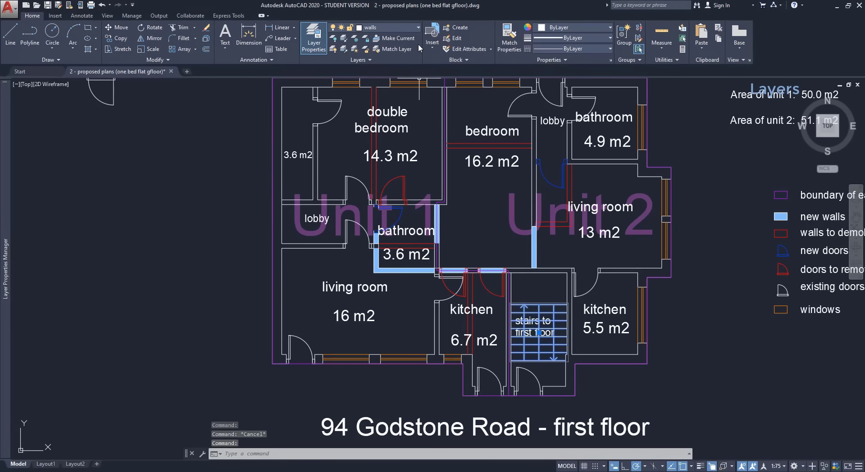
{"action": "left_click", "coordinate": [417, 28]}
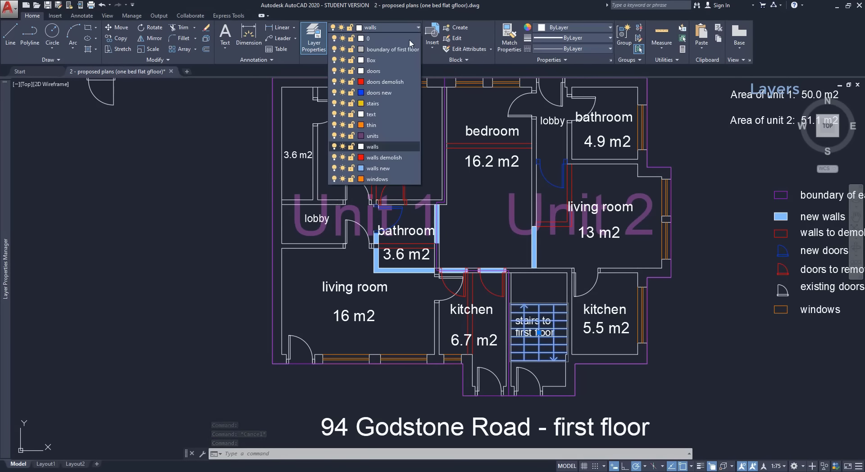
{"action": "left_click", "coordinate": [390, 103]}
{"action": "key", "text": "Escape"}
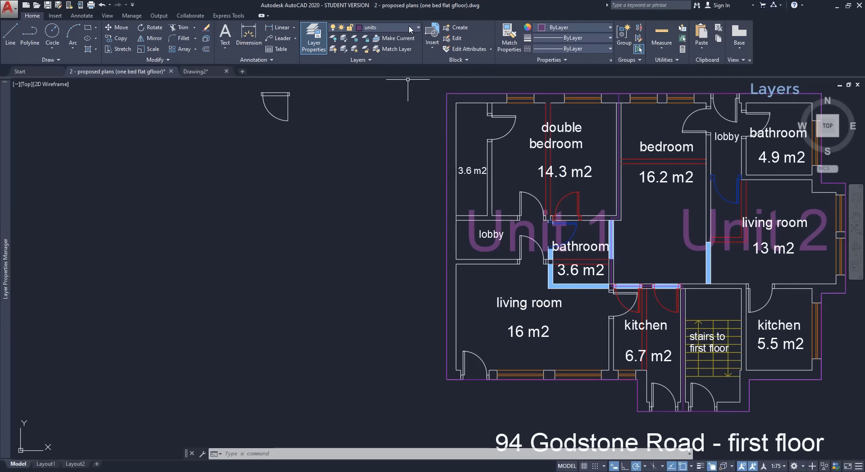
- Make walls the current layer, draw a horizontal line in the empty space beside the floor plan, and select it
{"action": "left_click", "coordinate": [409, 27]}
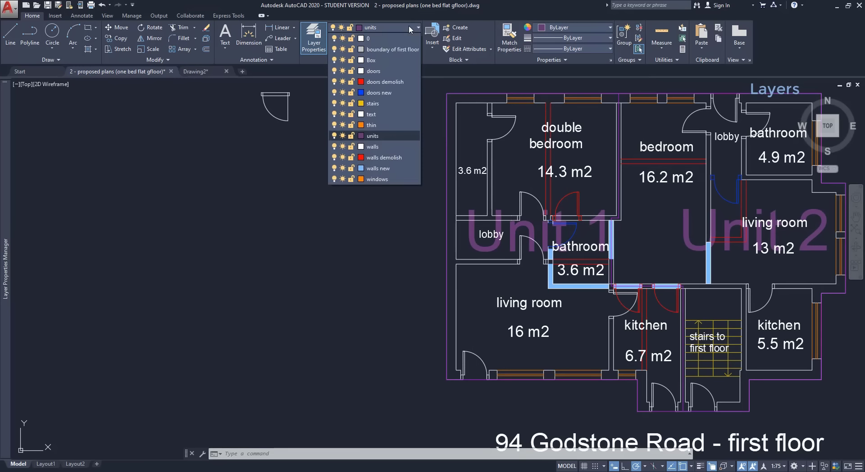
{"action": "left_click", "coordinate": [379, 147]}
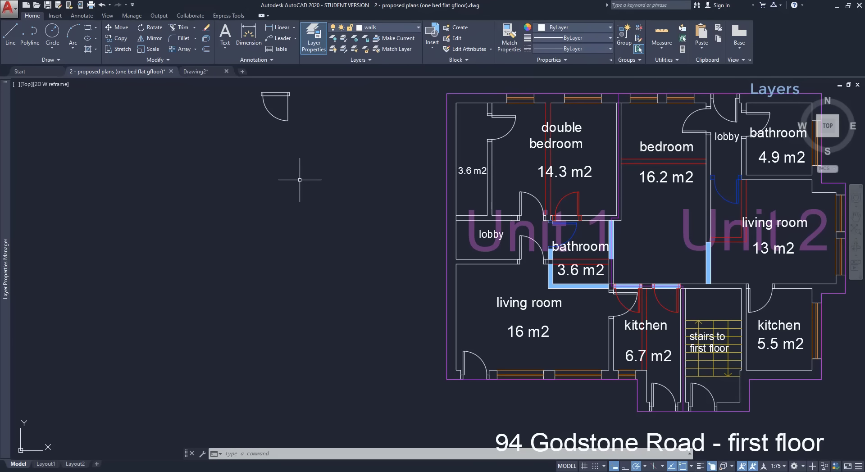
{"action": "left_click", "coordinate": [10, 34]}
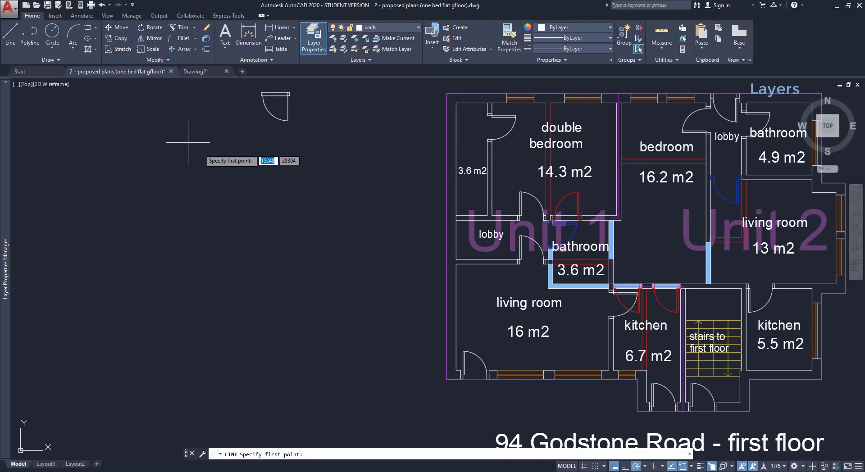
{"action": "left_click", "coordinate": [246, 172]}
{"action": "left_click", "coordinate": [350, 172]}
{"action": "key", "text": "Escape"}
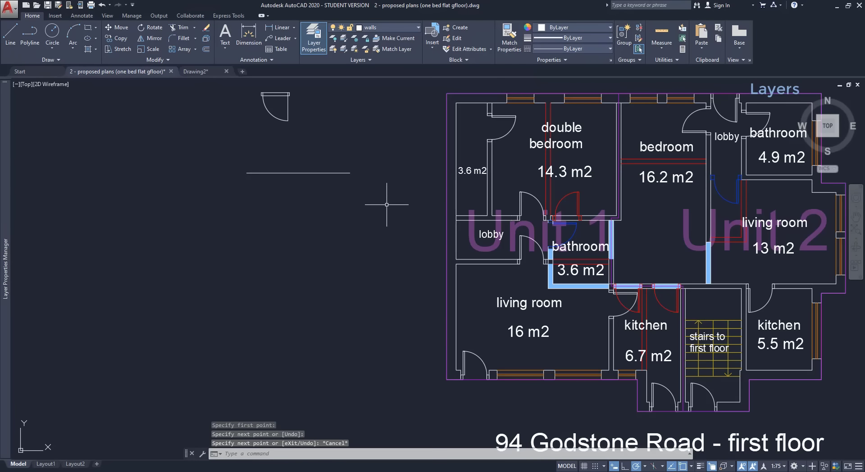
{"action": "left_click", "coordinate": [343, 172]}
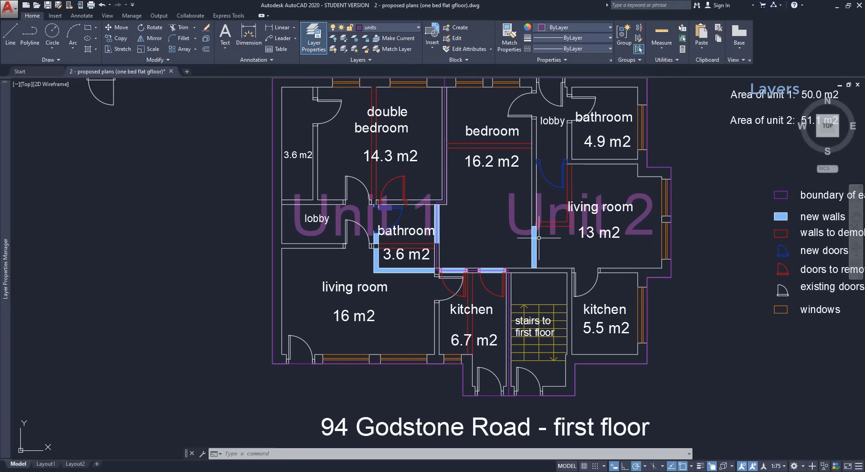
- Isolate the text layer using the double bedroom label as the reference object
{"action": "left_click", "coordinate": [344, 38]}
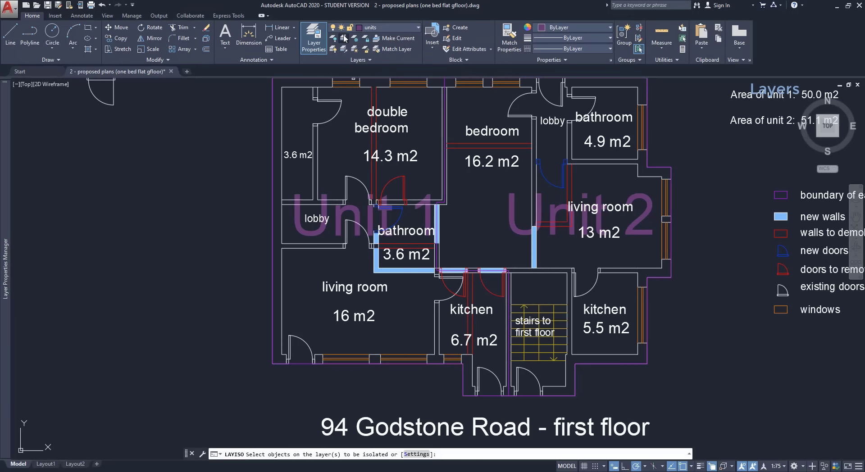
{"action": "left_click", "coordinate": [399, 114]}
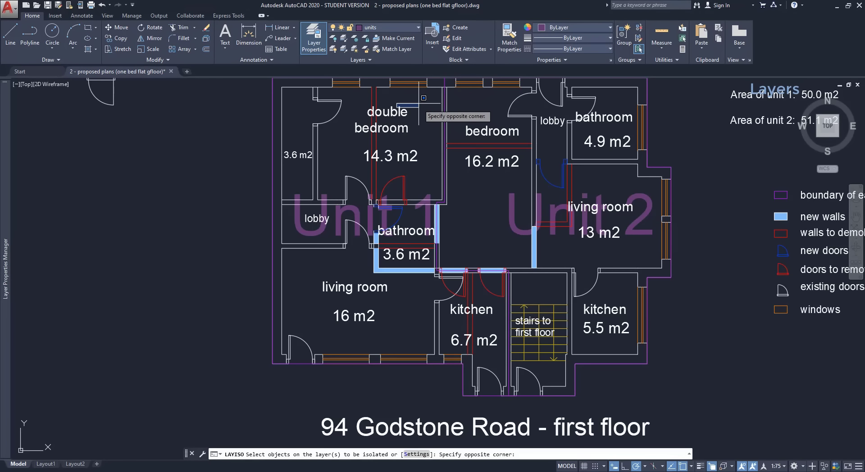
{"action": "left_click", "coordinate": [400, 114]}
{"action": "left_click", "coordinate": [401, 113]}
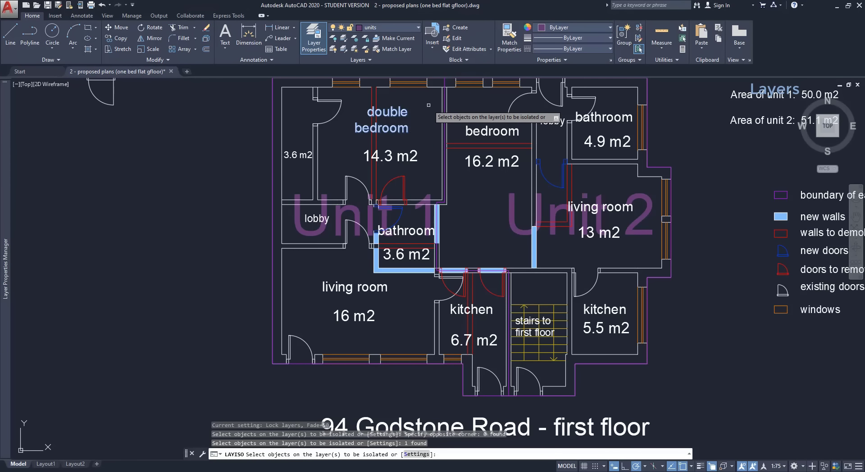
{"action": "key", "text": "Return"}
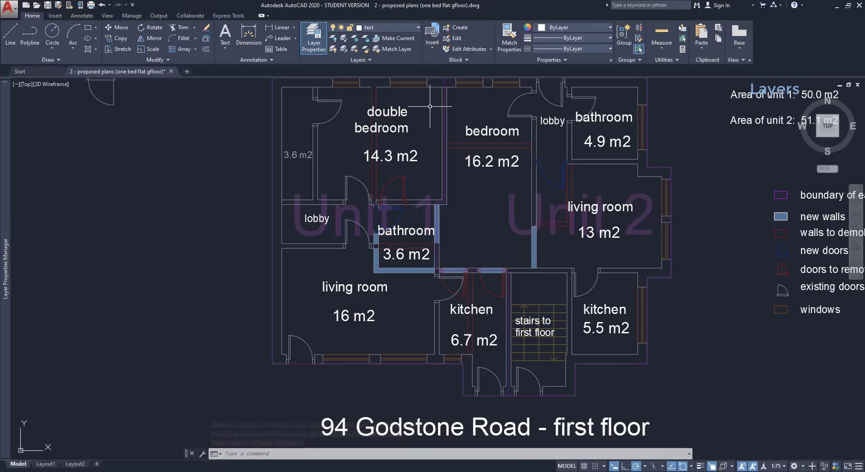
- Move the ground-floor room labels straight left into the empty space beside the plan, and unisolate the layers
{"action": "right_click", "coordinate": [429, 106]}
{"action": "key", "text": "Escape"}
{"action": "type", "text": "m"}
{"action": "key", "text": "Return"}
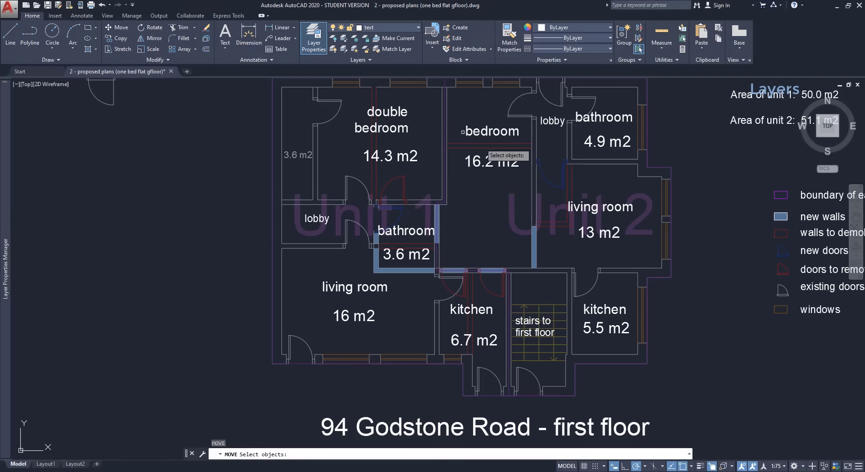
{"action": "left_click", "coordinate": [709, 379]}
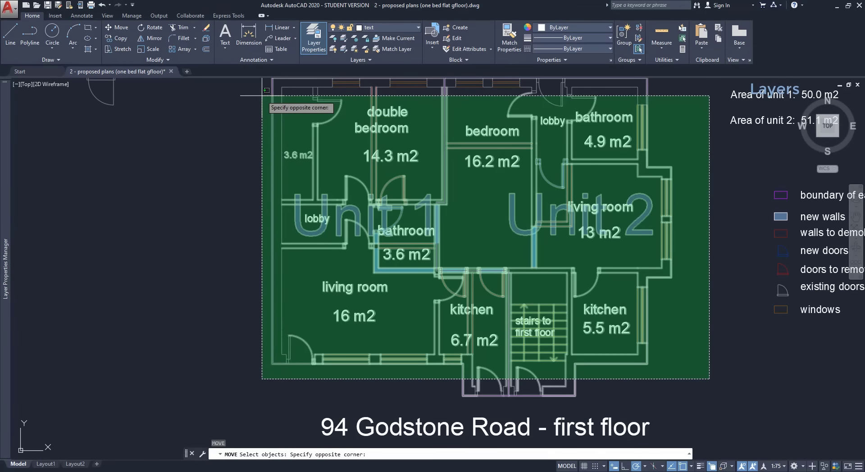
{"action": "left_click", "coordinate": [262, 95]}
{"action": "key", "text": "Return"}
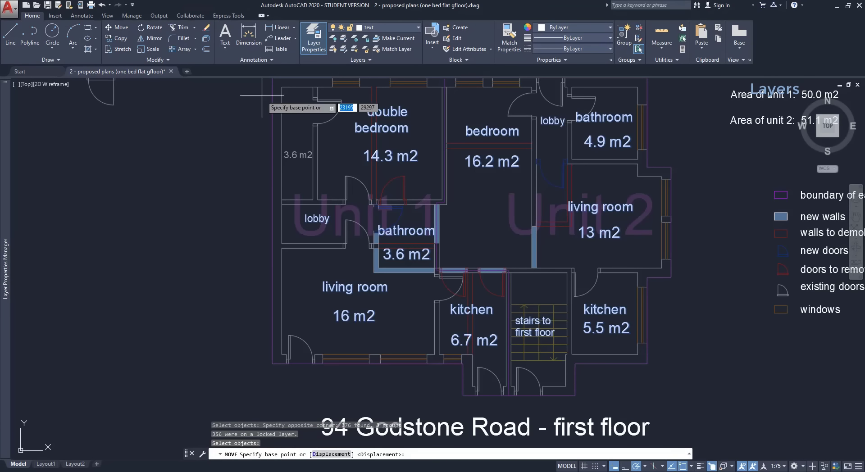
{"action": "left_click", "coordinate": [636, 354]}
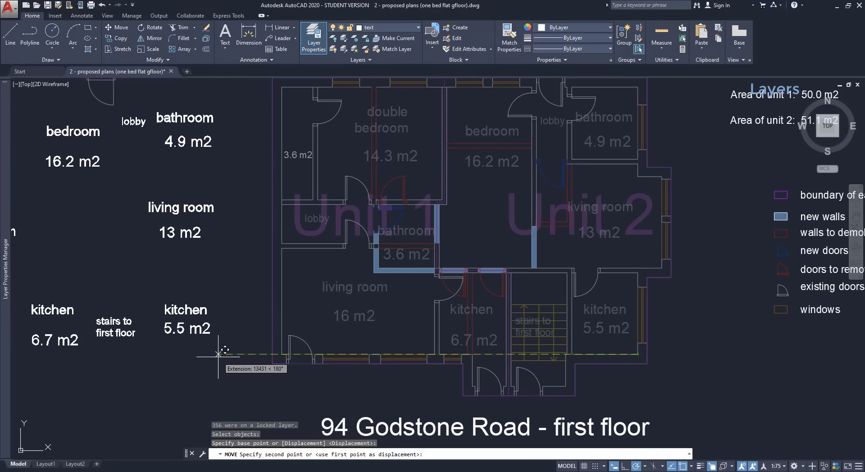
{"action": "left_click", "coordinate": [218, 354]}
{"action": "middle_click_drag", "start_coordinate": [277, 280], "coordinate": [453, 304]}
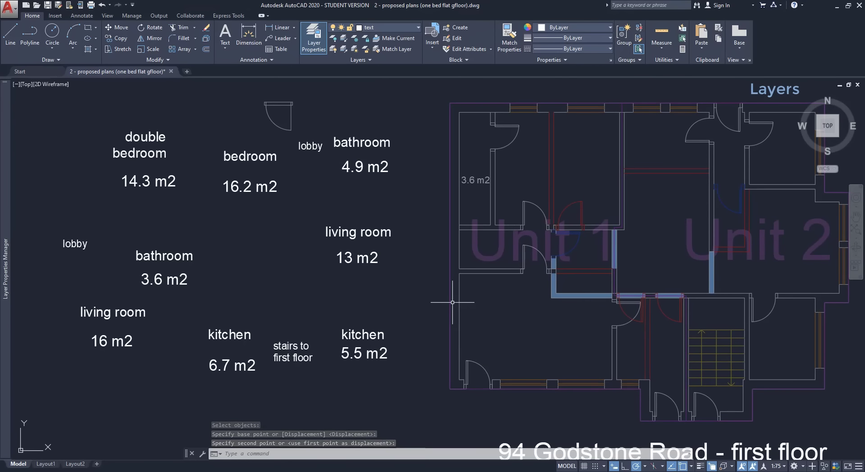
{"action": "left_click", "coordinate": [345, 49]}
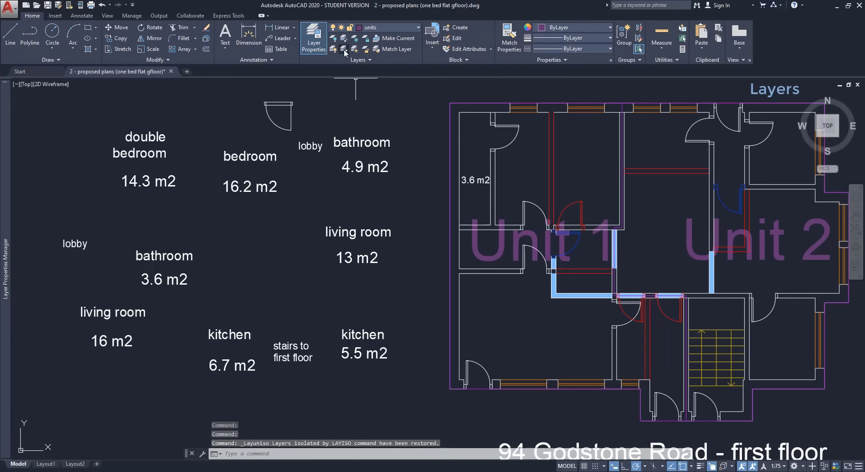
{"action": "scroll", "coordinate": [354, 163], "scroll_direction": "down", "scroll_amount": 2}
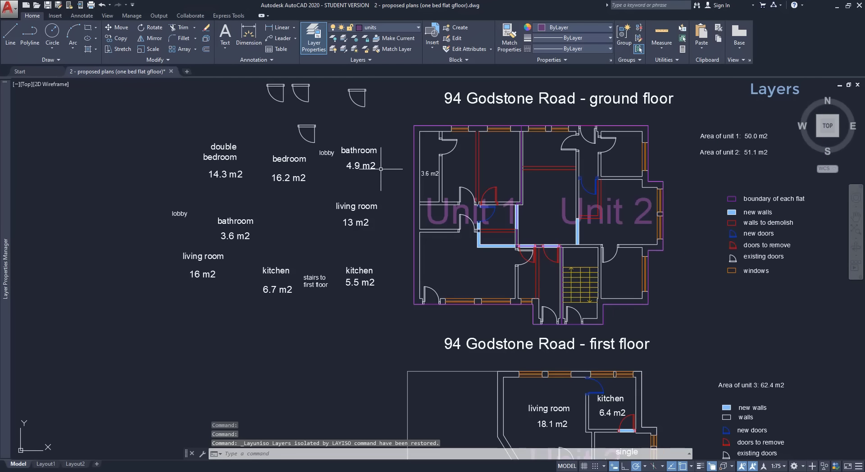
- Undo the layer unisolation and the room label move, and unisolate the layers again
{"action": "key", "text": "ctrl+z"}
{"action": "key", "text": "ctrl+z"}
{"action": "key", "text": "ctrl+z"}
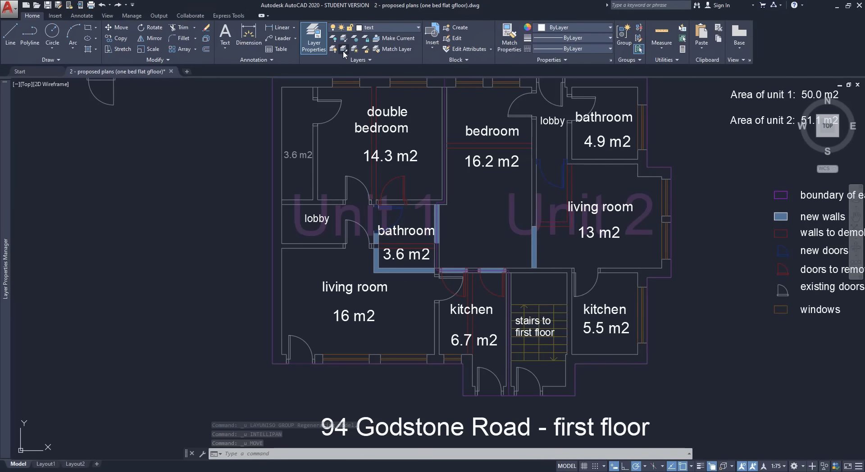
{"action": "left_click", "coordinate": [344, 54]}
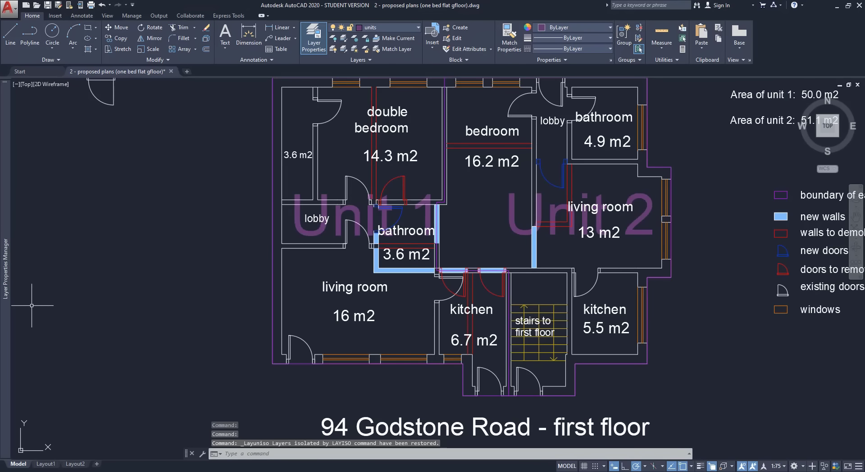
{"action": "mouse_move", "coordinate": [2, 301]}
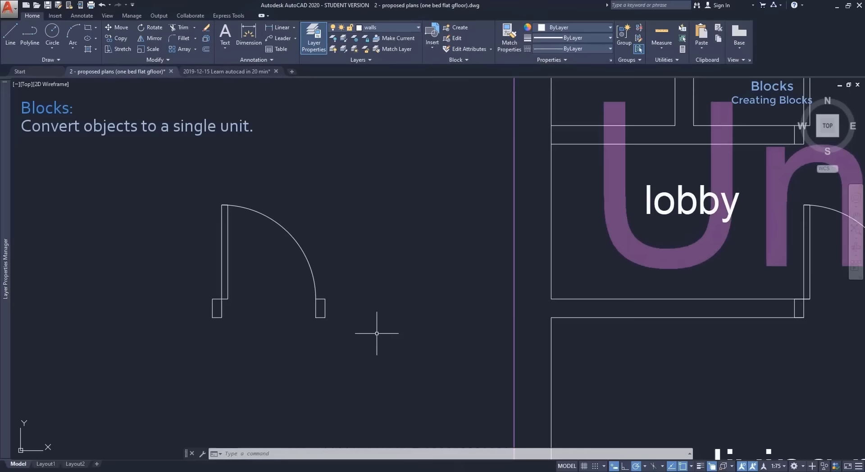
{"action": "left_click", "coordinate": [317, 287]}
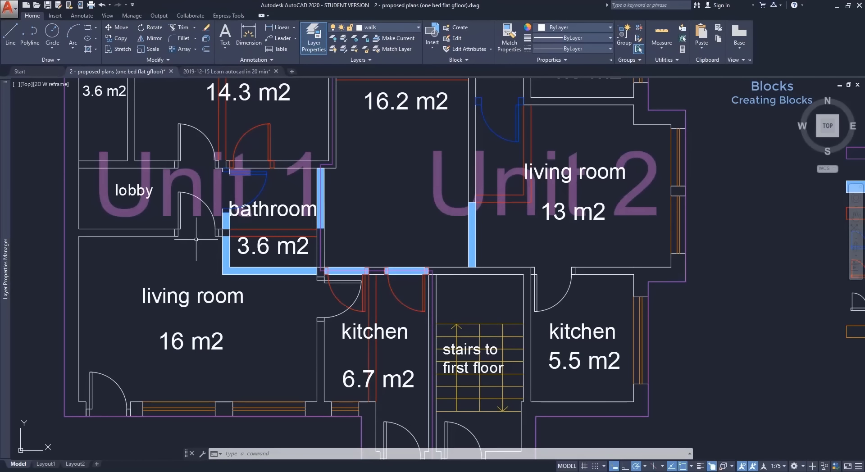
- Isolate the doors layer using the door between the lobby and the living room of Unit 1
{"action": "left_click", "coordinate": [344, 41]}
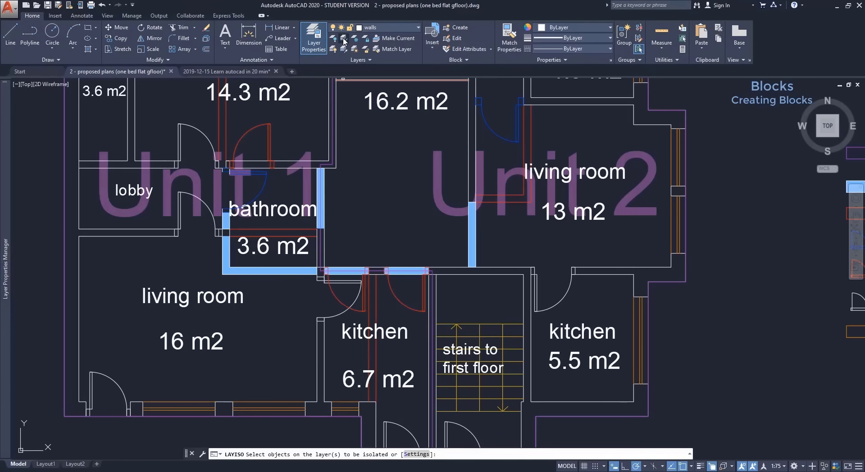
{"action": "left_click", "coordinate": [215, 223]}
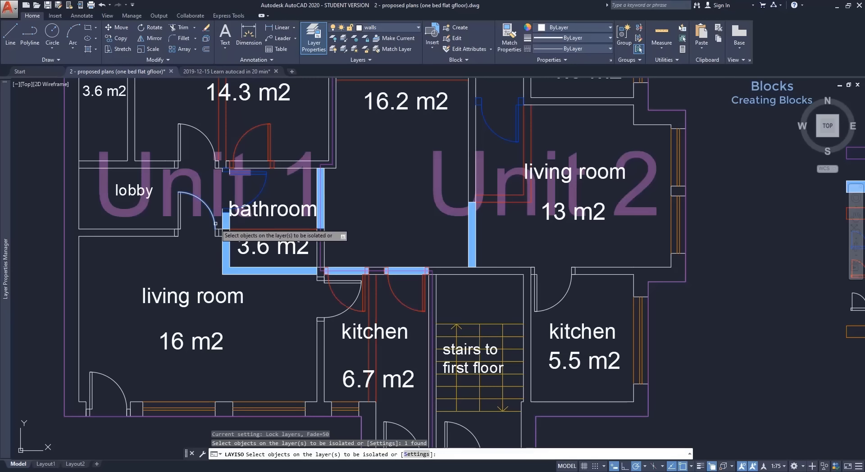
{"action": "key", "text": "Return"}
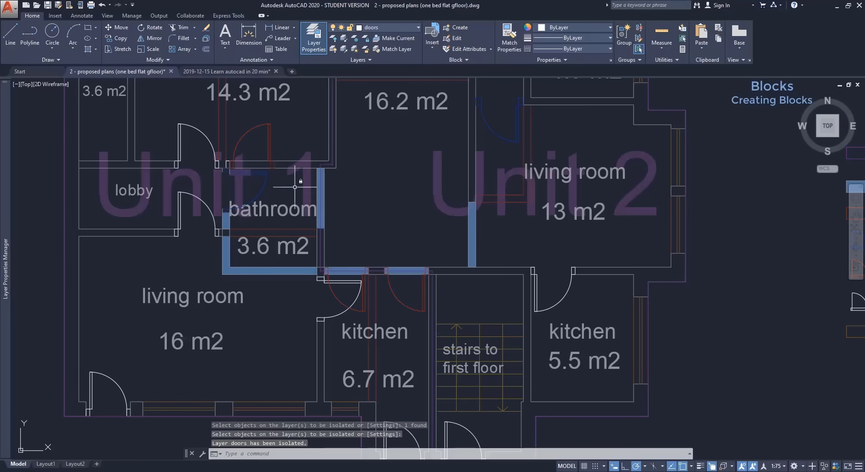
- Copy the door between Unit 1's lobby and living room from its lower-left frame corner horizontally into the empty space left of the plan
{"action": "middle_click_drag", "start_coordinate": [299, 187], "coordinate": [405, 248]}
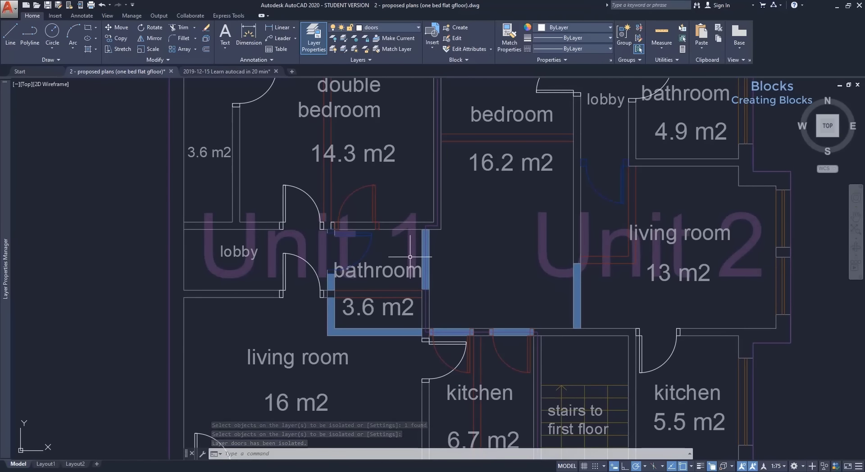
{"action": "type", "text": "CO"}
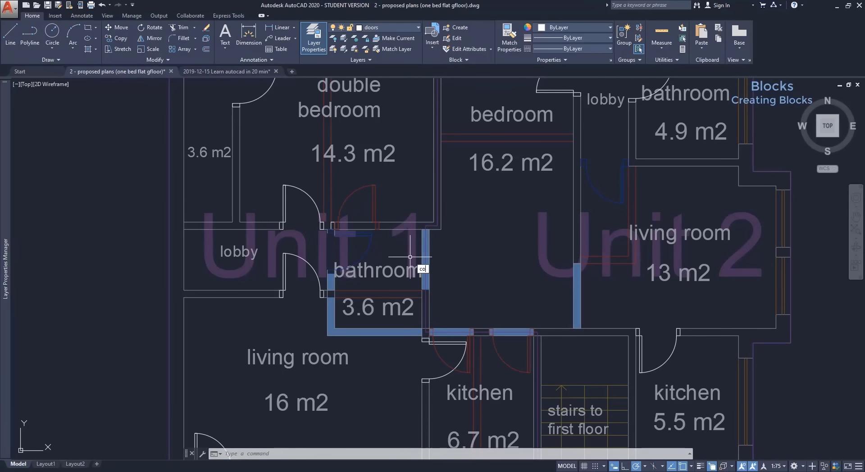
{"action": "key", "text": "Return"}
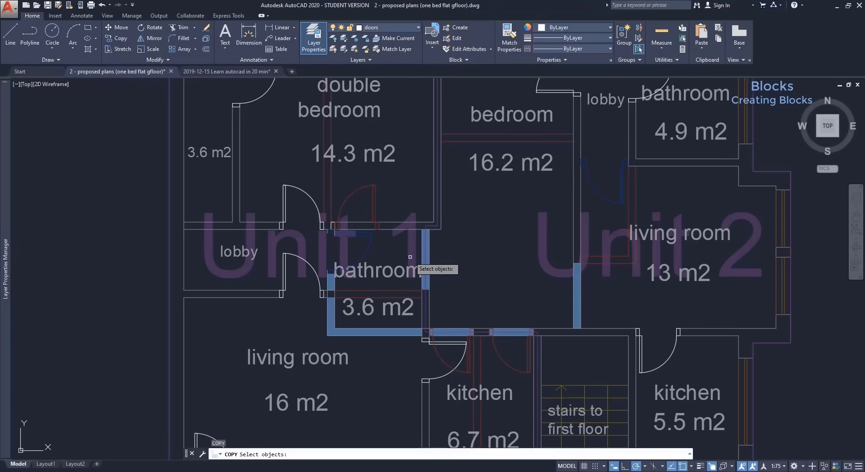
{"action": "left_click", "coordinate": [345, 310]}
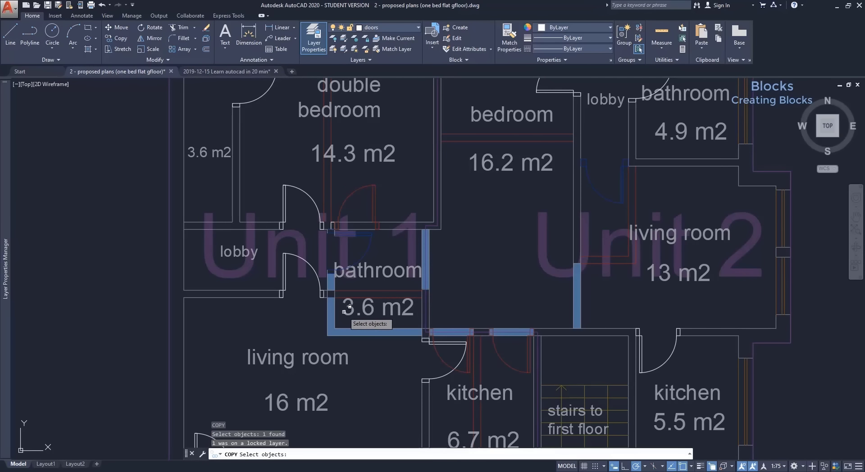
{"action": "left_click", "coordinate": [337, 311]}
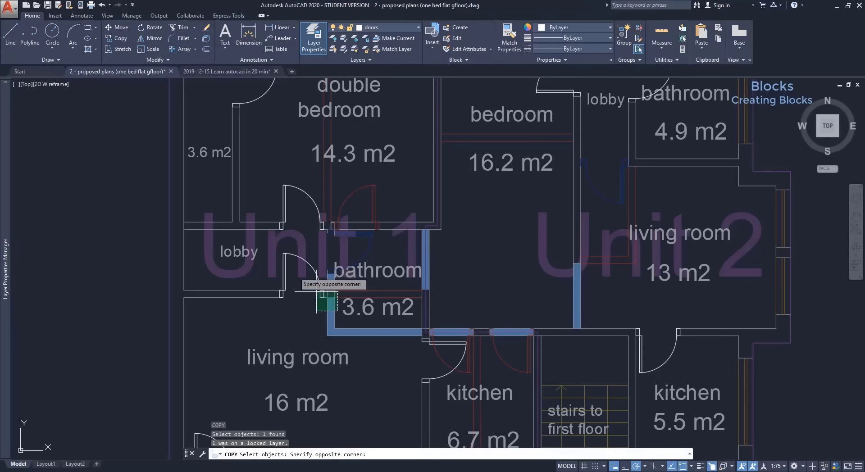
{"action": "left_click", "coordinate": [259, 242]}
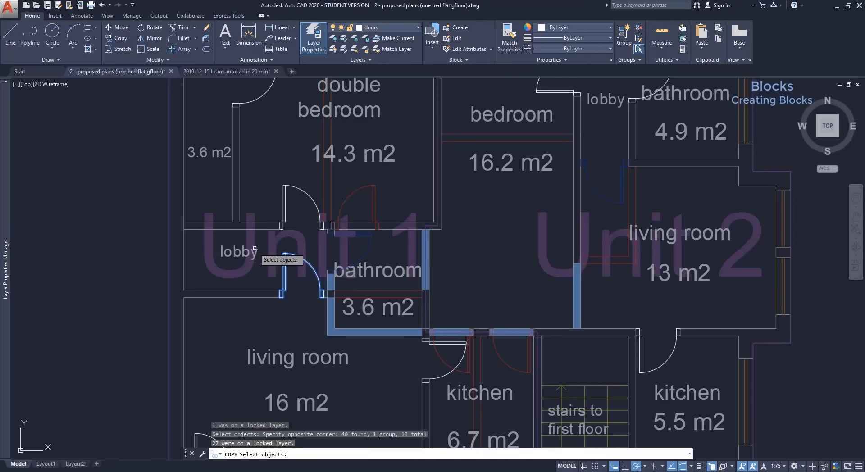
{"action": "key", "text": "Return"}
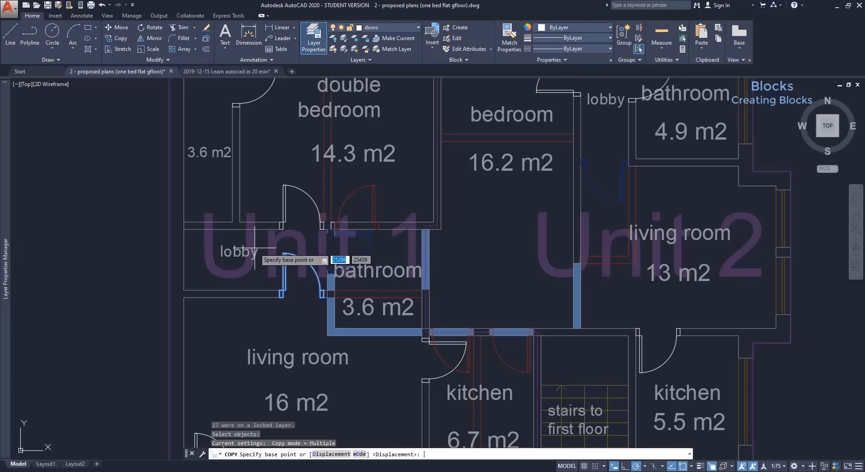
{"action": "left_click", "coordinate": [281, 297]}
{"action": "left_click", "coordinate": [52, 296]}
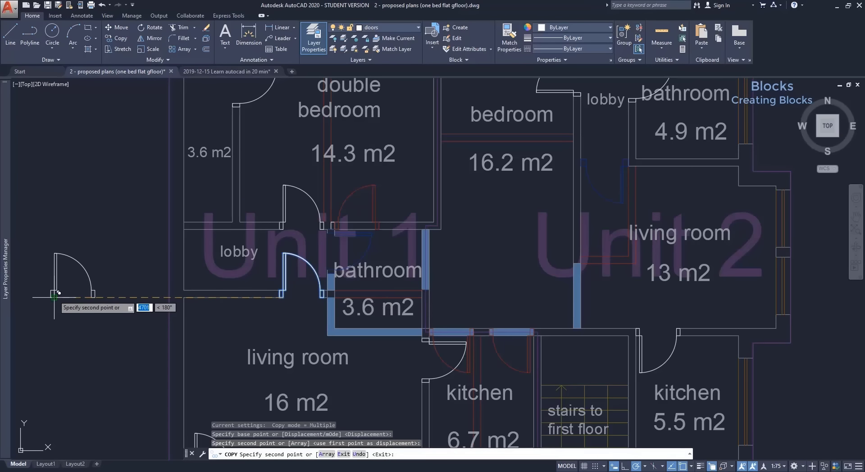
- Unisolate the layers and move all objects of the copied door beside the plan to layer 0
{"action": "key", "text": "Escape"}
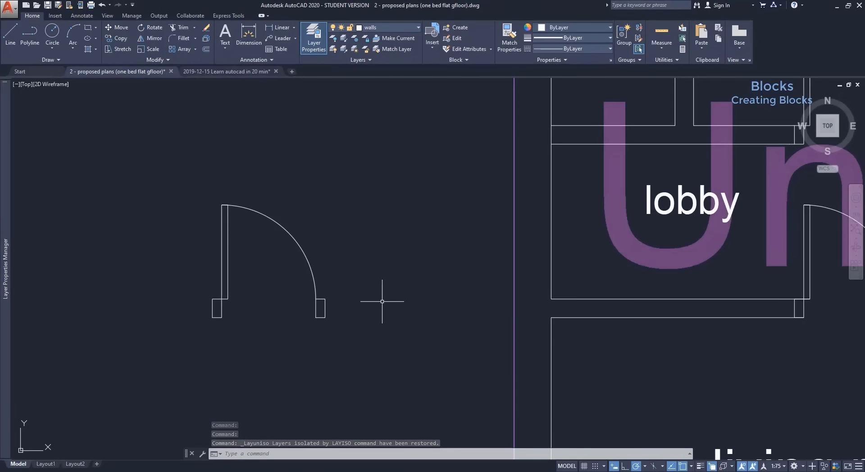
{"action": "left_click", "coordinate": [389, 337]}
{"action": "left_click", "coordinate": [163, 182]}
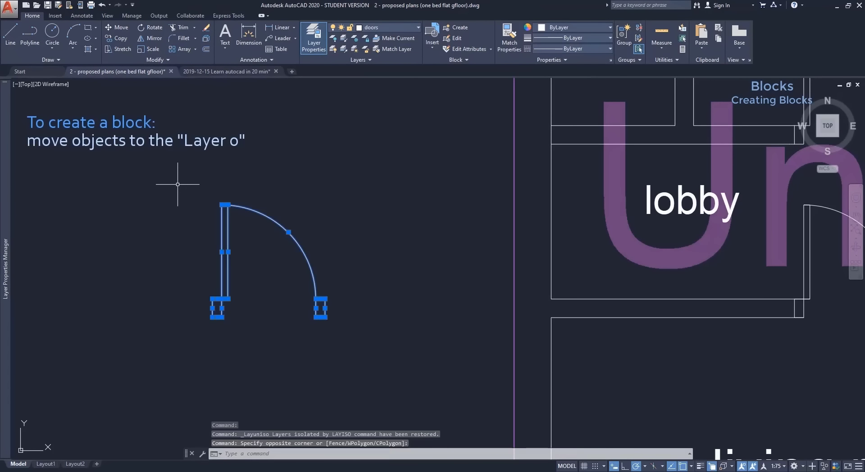
{"action": "left_click", "coordinate": [405, 26]}
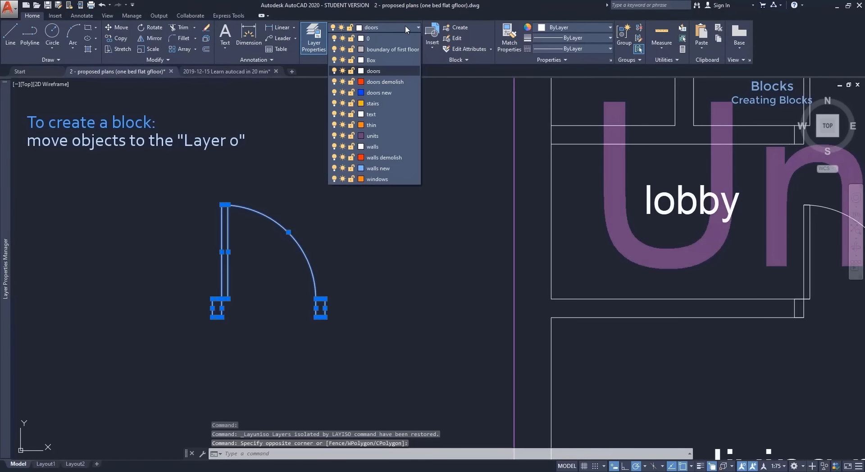
{"action": "left_click", "coordinate": [402, 39]}
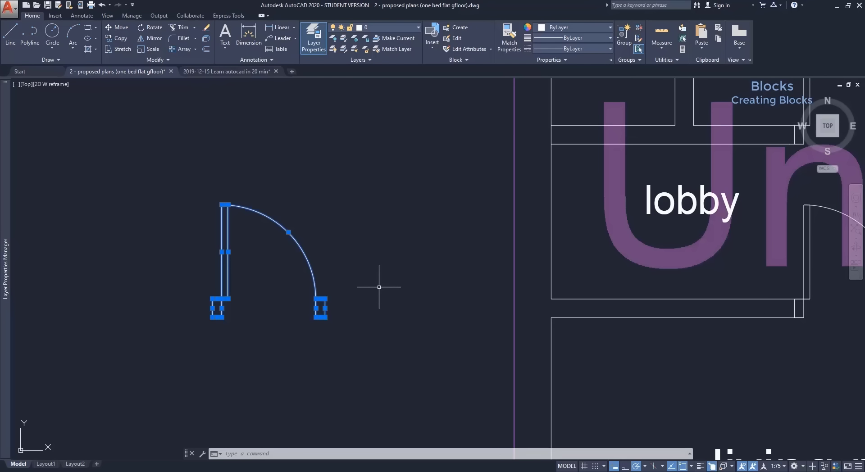
- Create a block named door from the copied door, using its lower-left frame corner as base point, and open the layer choices for it
{"action": "left_click", "coordinate": [457, 27]}
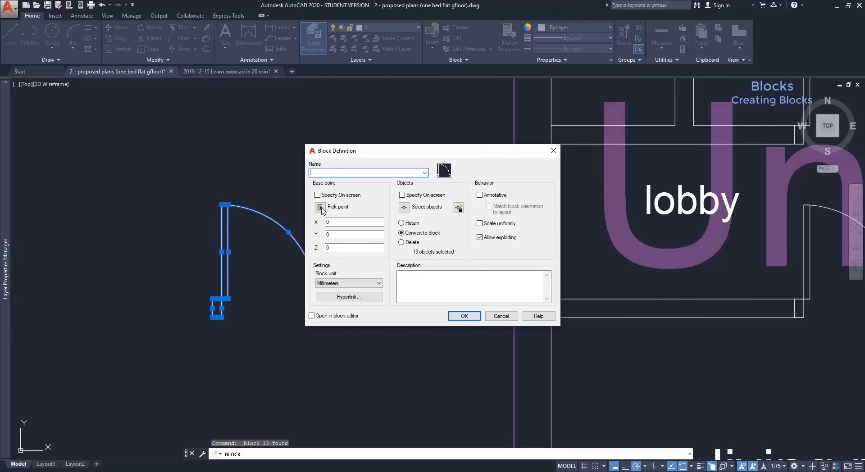
{"action": "left_click", "coordinate": [320, 207]}
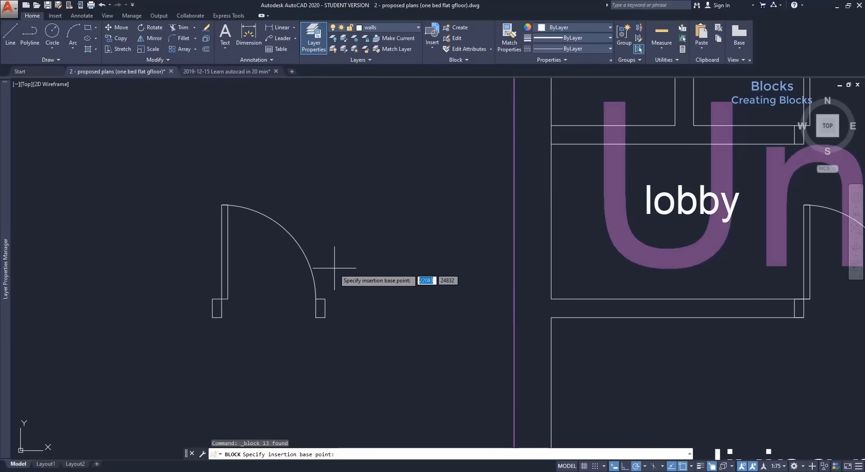
{"action": "left_click", "coordinate": [211, 318]}
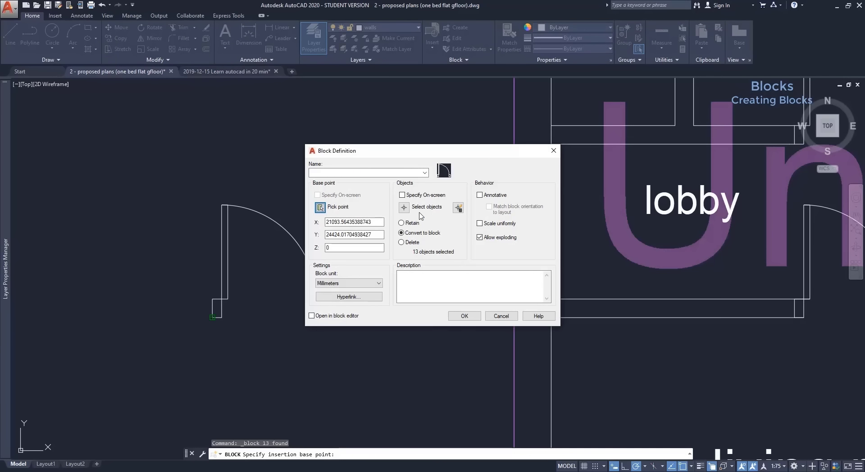
{"action": "left_click", "coordinate": [400, 175]}
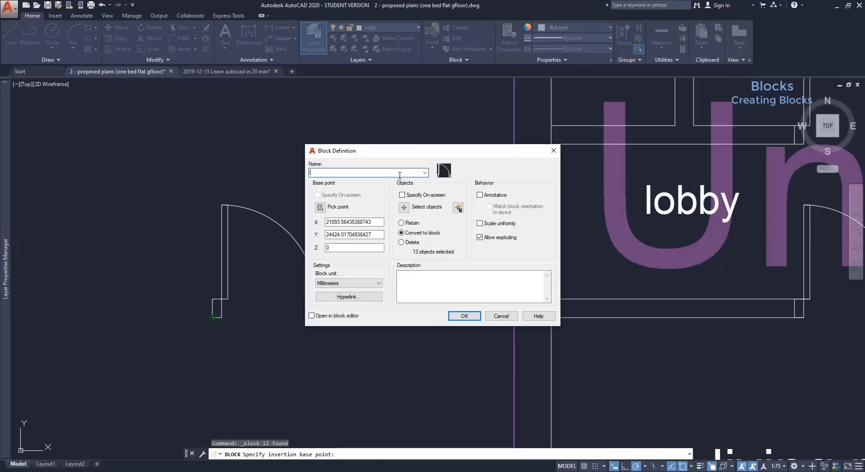
{"action": "left_click", "coordinate": [464, 316]}
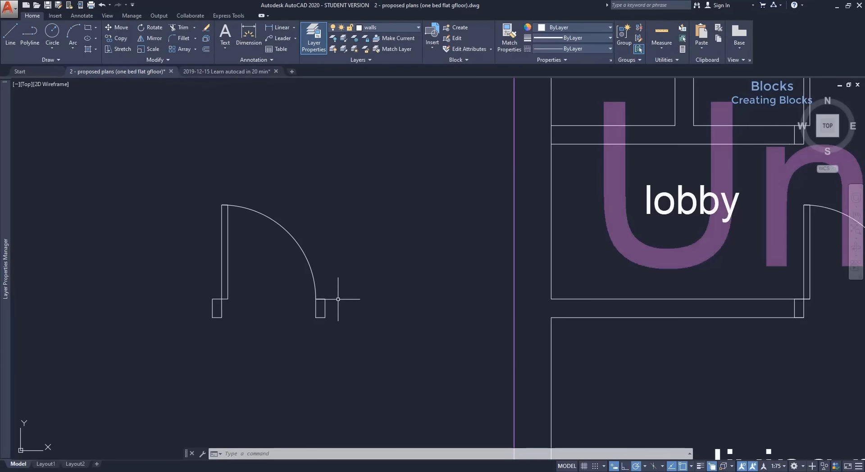
{"action": "left_click", "coordinate": [315, 286]}
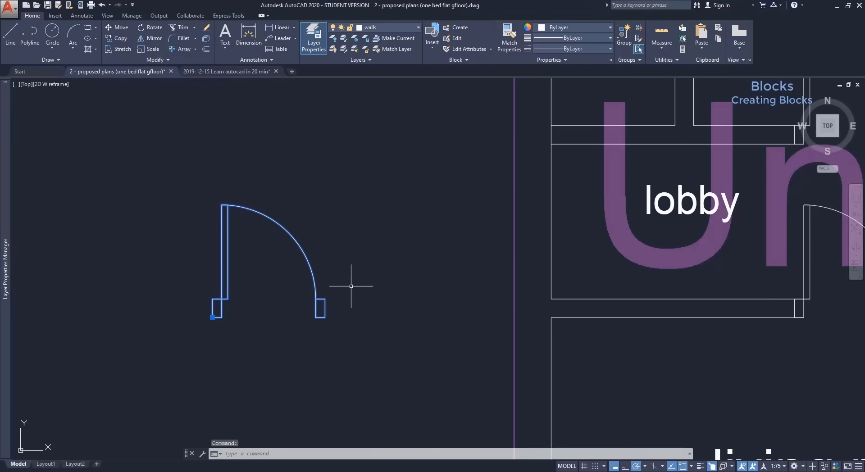
{"action": "left_click", "coordinate": [377, 28]}
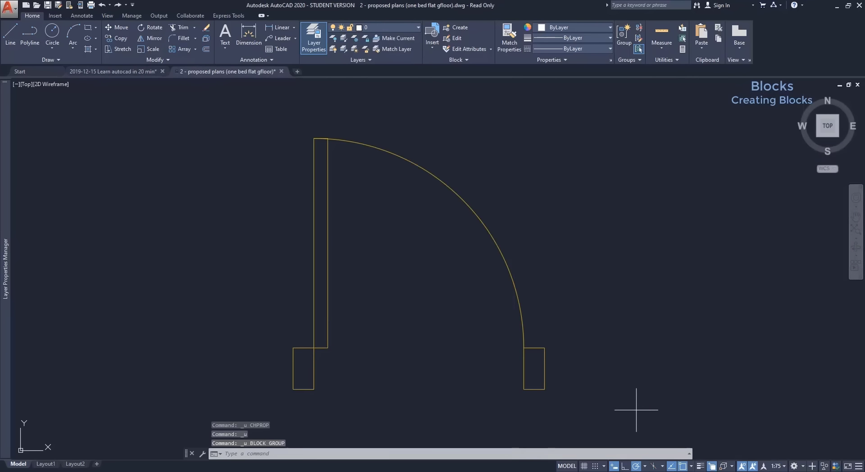
- Create a block named dsfsd from the door lines on the stairs layer
{"action": "left_click", "coordinate": [630, 396]}
{"action": "left_click", "coordinate": [175, 122]}
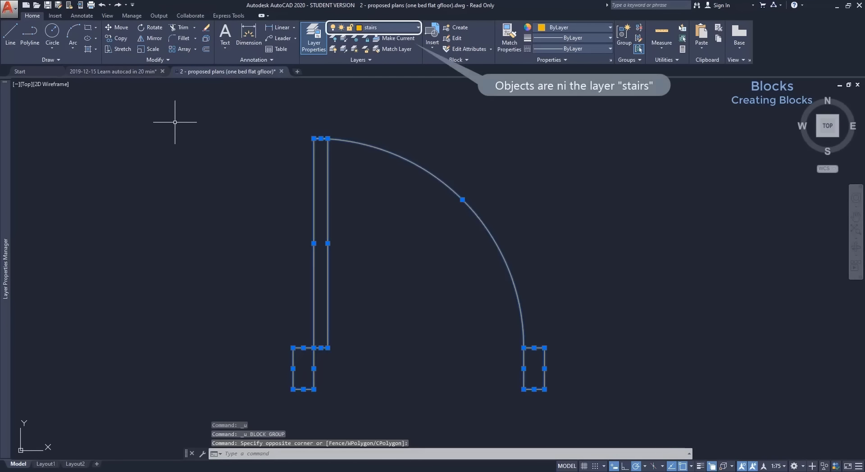
{"action": "left_click", "coordinate": [460, 28]}
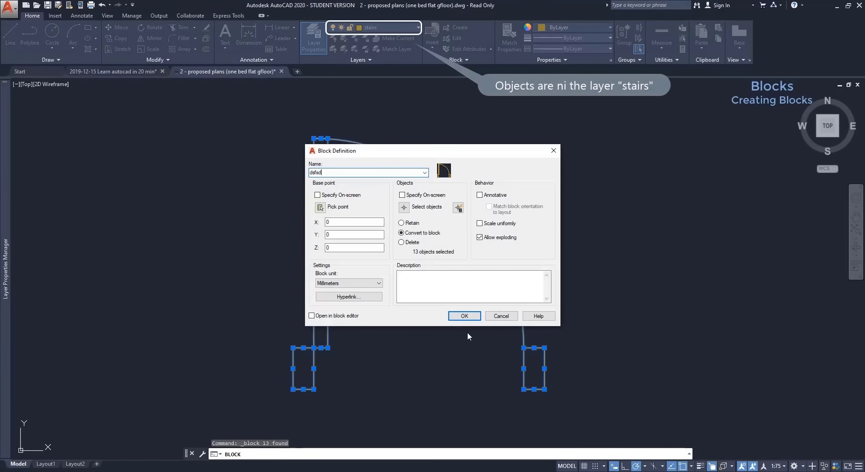
{"action": "left_click", "coordinate": [464, 316]}
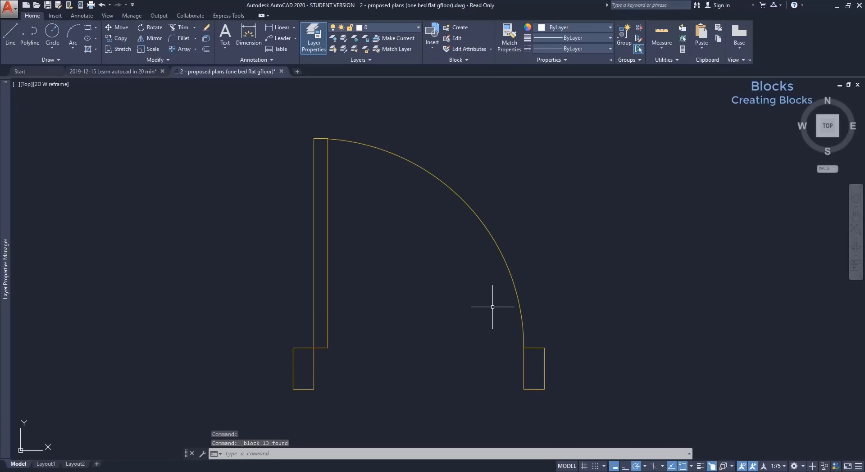
- Assign the dsfsd block to the units layer and deselect it
{"action": "left_click", "coordinate": [418, 27]}
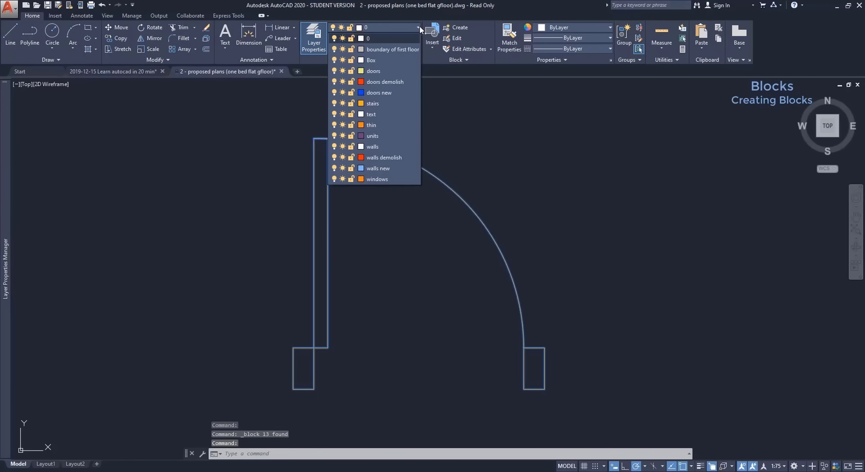
{"action": "left_click", "coordinate": [384, 134]}
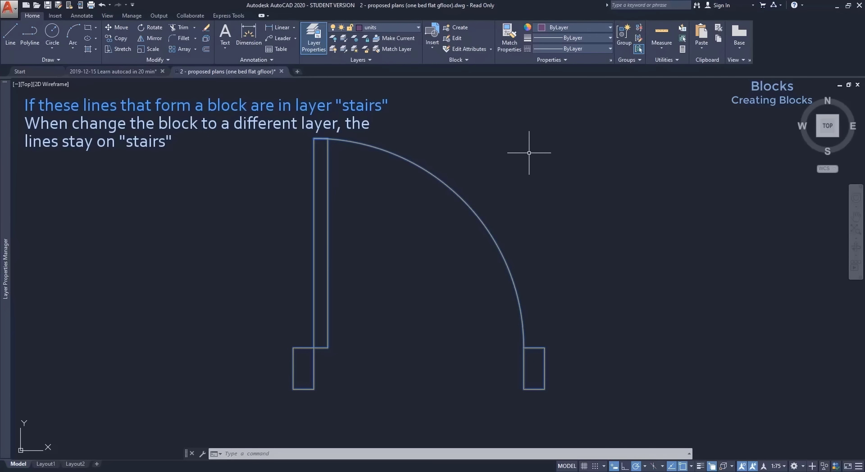
{"action": "key", "text": "Escape"}
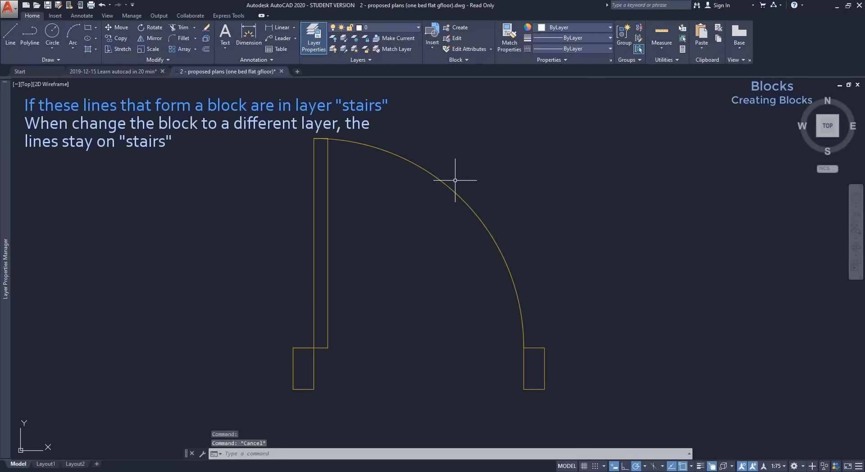
{"action": "mouse_move", "coordinate": [453, 191]}
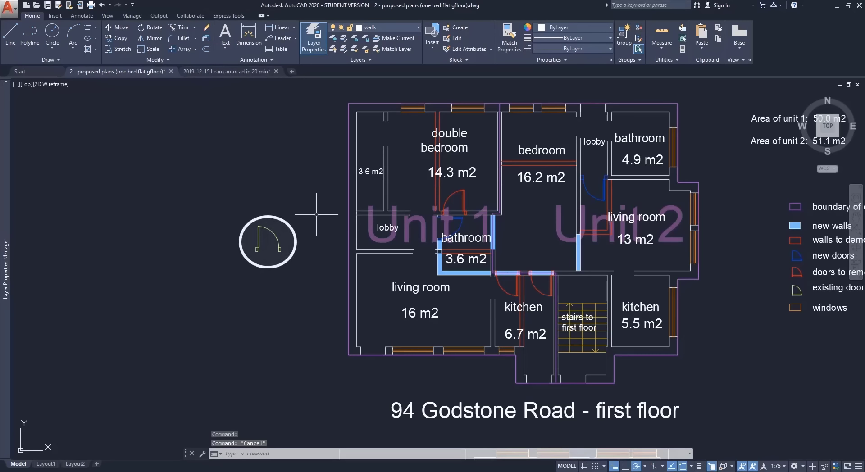
- Copy the door block from its lower-left frame corner into Unit 1's lobby doorways and the doorways along the plan's lower exterior walls
{"action": "type", "text": "co"}
{"action": "key", "text": "Return"}
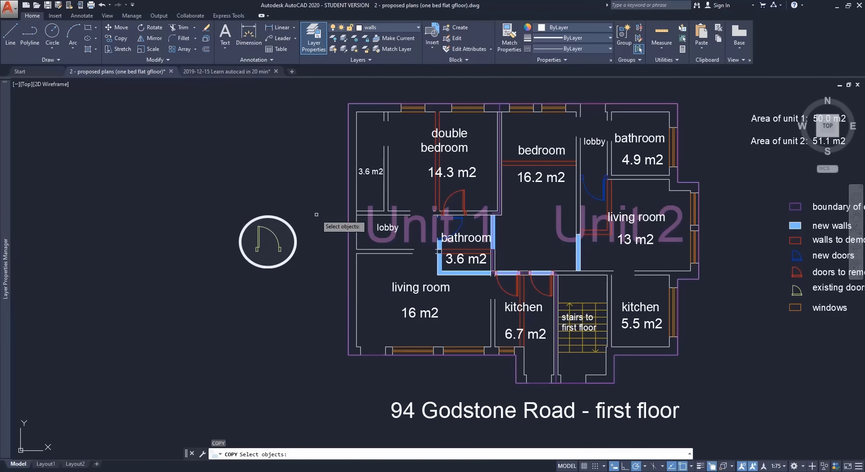
{"action": "left_click", "coordinate": [276, 236]}
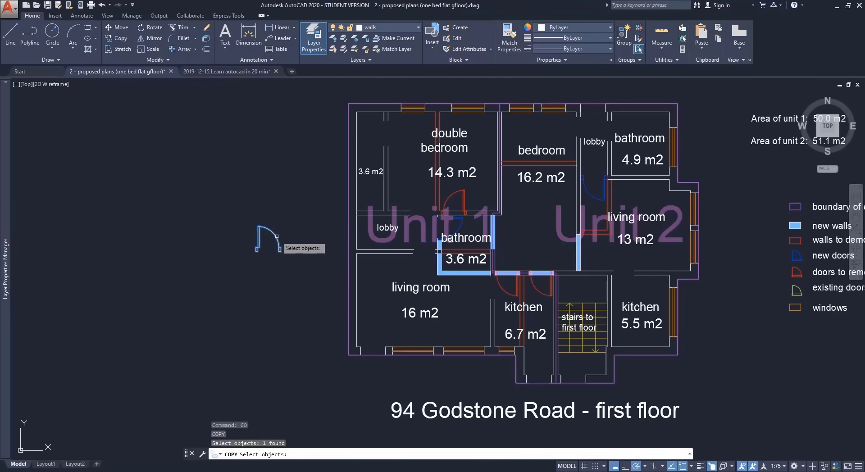
{"action": "key", "text": "Return"}
{"action": "scroll", "coordinate": [272, 248], "scroll_direction": "up", "scroll_amount": 4}
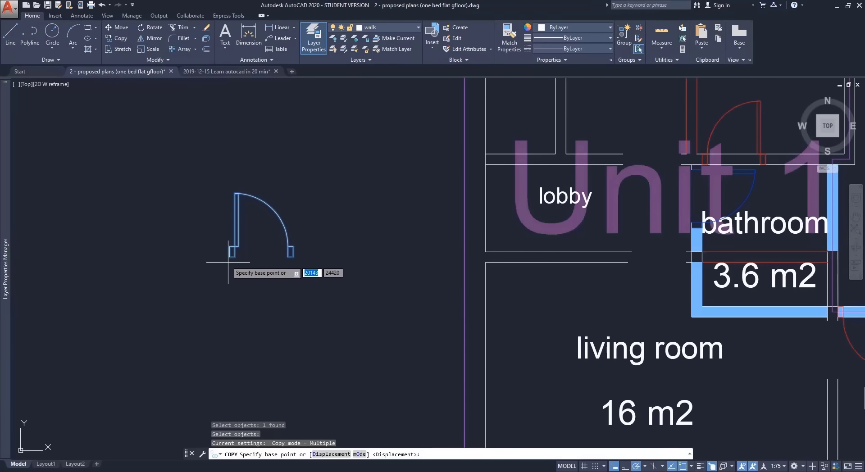
{"action": "left_click", "coordinate": [257, 250]}
{"action": "scroll", "coordinate": [234, 253], "scroll_direction": "down", "scroll_amount": 3}
{"action": "scroll", "coordinate": [469, 198], "scroll_direction": "up", "scroll_amount": 3}
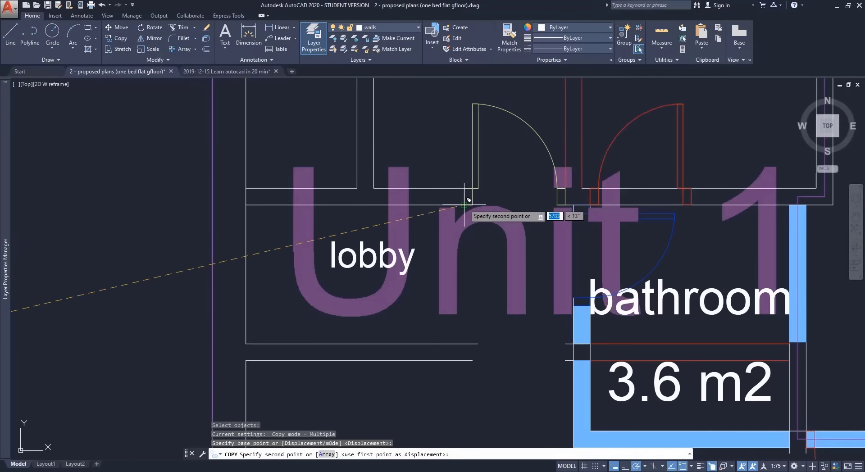
{"action": "left_click", "coordinate": [469, 203]}
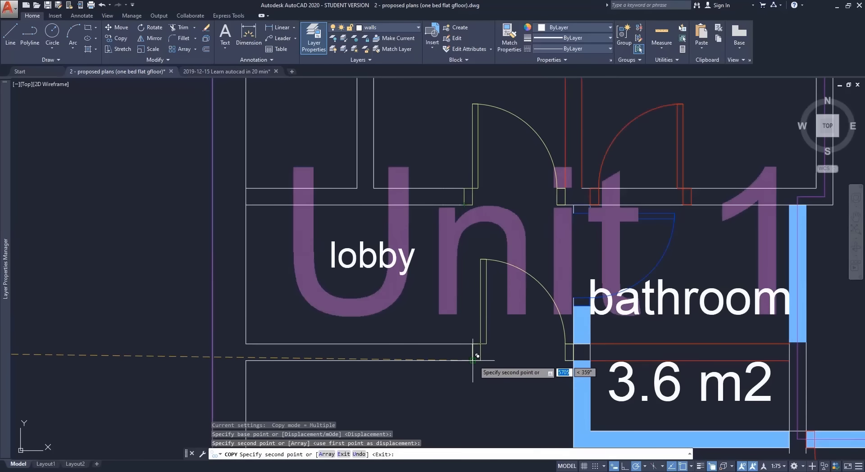
{"action": "scroll", "coordinate": [452, 304], "scroll_direction": "down", "scroll_amount": 3}
{"action": "scroll", "coordinate": [452, 304], "scroll_direction": "down", "scroll_amount": 3}
{"action": "scroll", "coordinate": [409, 297], "scroll_direction": "up", "scroll_amount": 8}
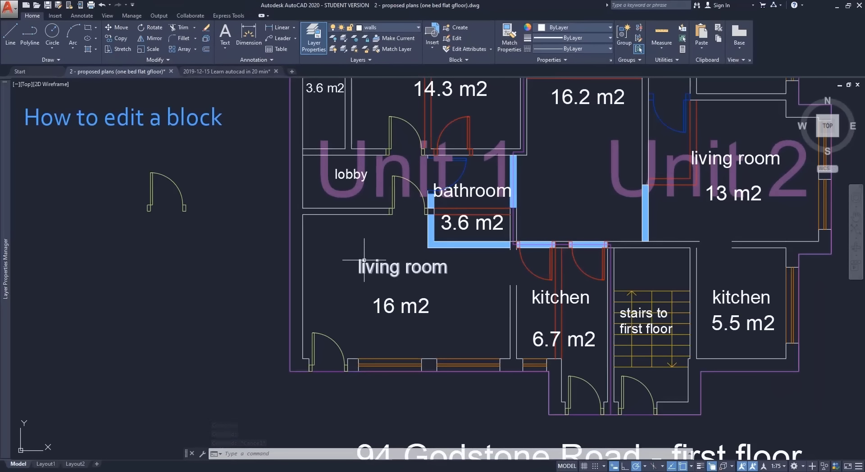
- Open the block named door for editing in the Block Editor
{"action": "left_click", "coordinate": [457, 39]}
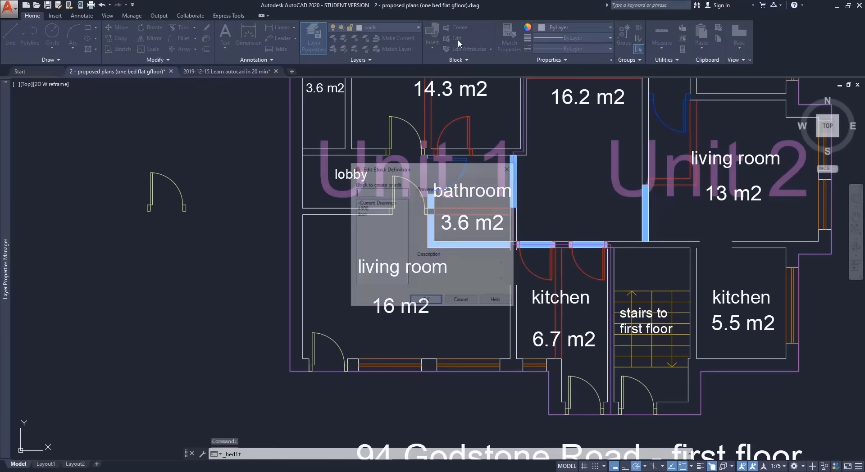
{"action": "left_click", "coordinate": [366, 214]}
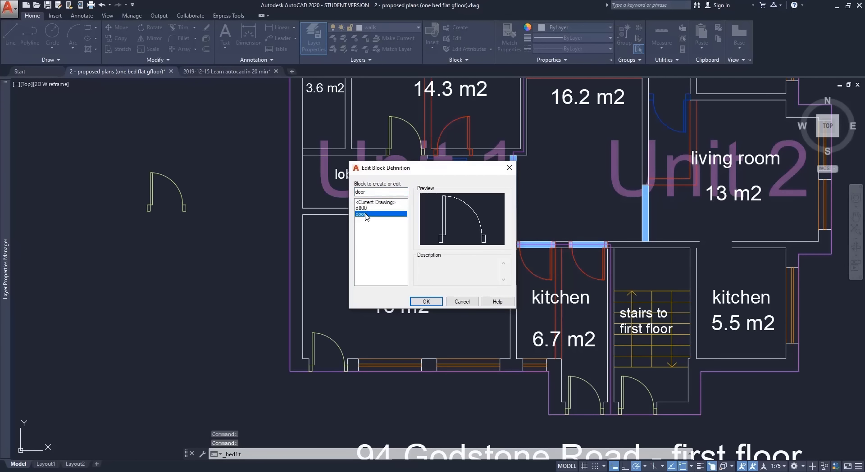
{"action": "left_click", "coordinate": [425, 302]}
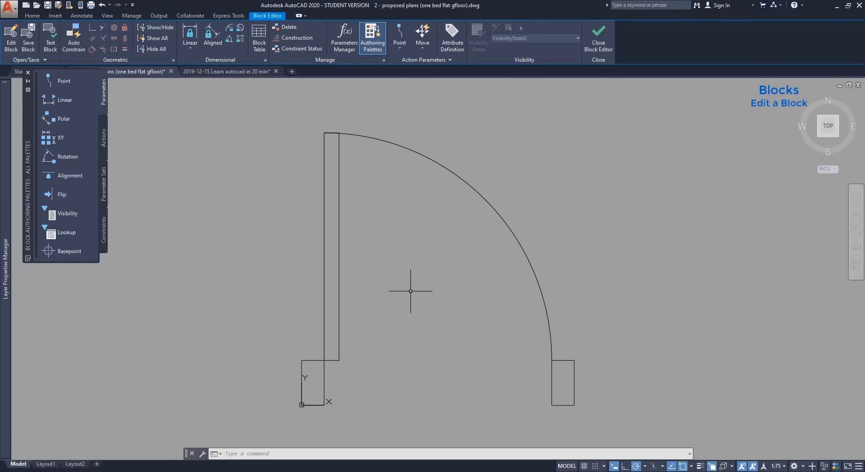
- Draw a circle inside the door swing, save the changes to the door block and close the Block Editor
{"action": "type", "text": "c"}
{"action": "key", "text": "Return"}
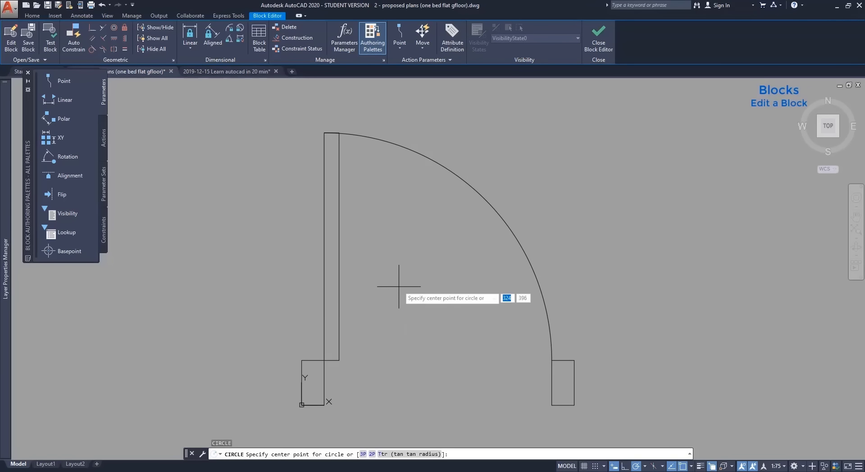
{"action": "left_click", "coordinate": [432, 274]}
{"action": "left_click", "coordinate": [463, 272]}
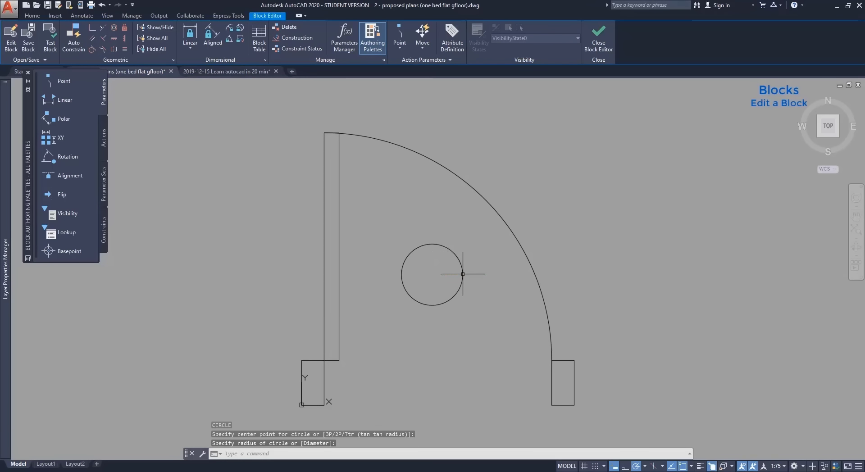
{"action": "left_click", "coordinate": [598, 38]}
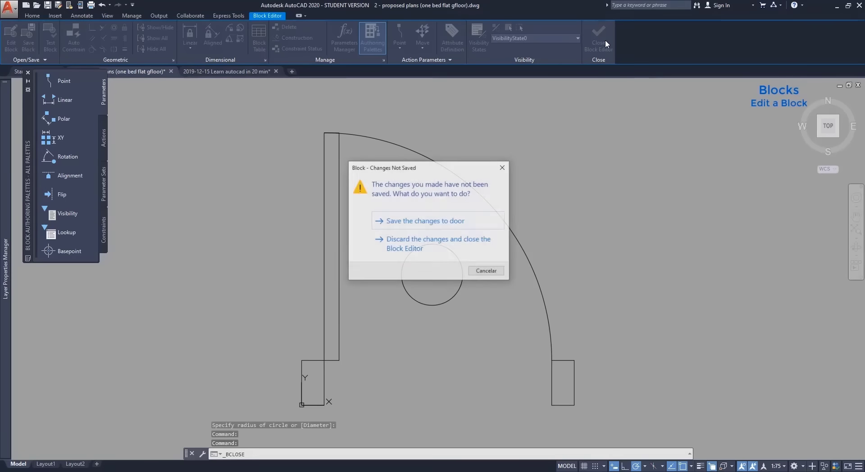
{"action": "left_click", "coordinate": [471, 225]}
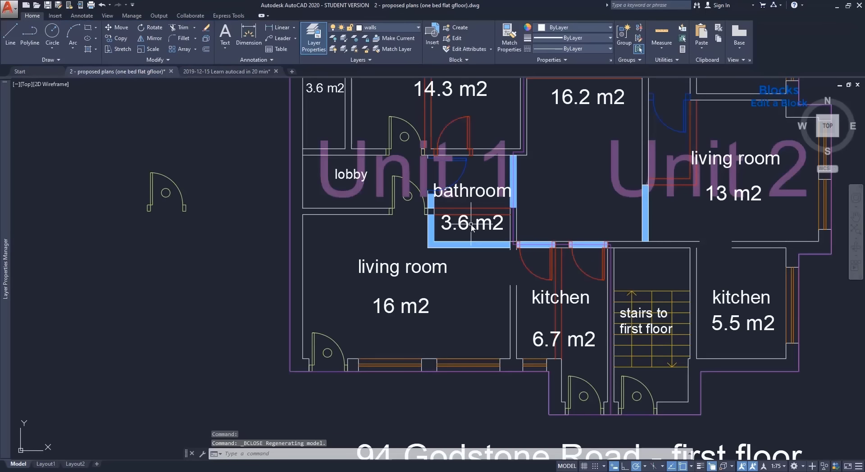
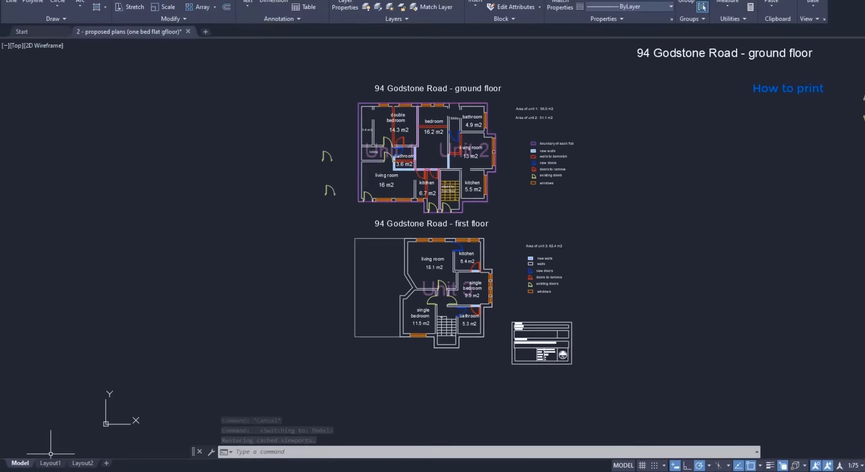
- Open Layout1's page setup for modification and set its plotter to DWG To PDF.pc3
{"action": "left_click", "coordinate": [52, 463]}
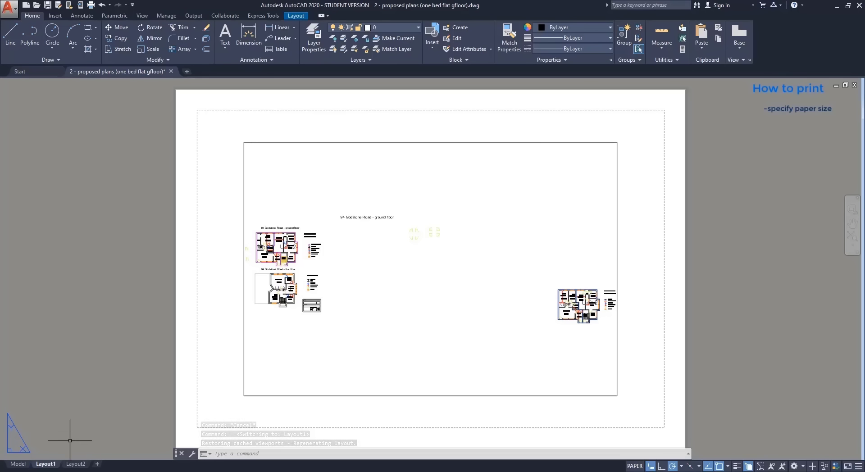
{"action": "right_click", "coordinate": [54, 467]}
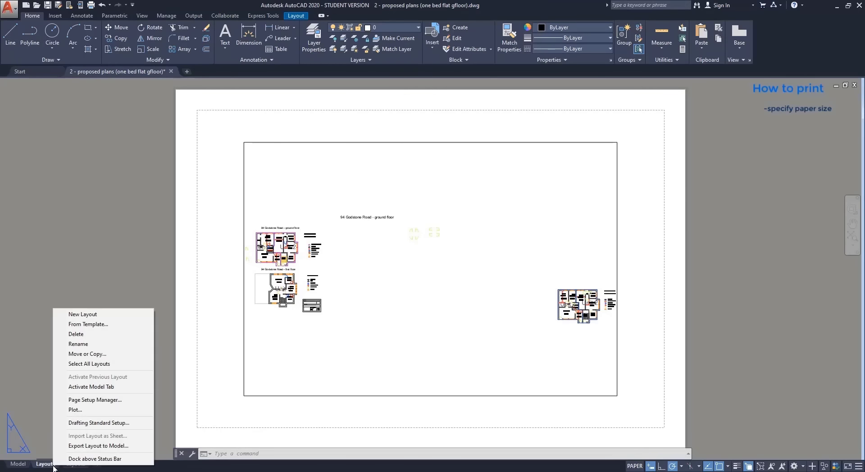
{"action": "left_click", "coordinate": [134, 405]}
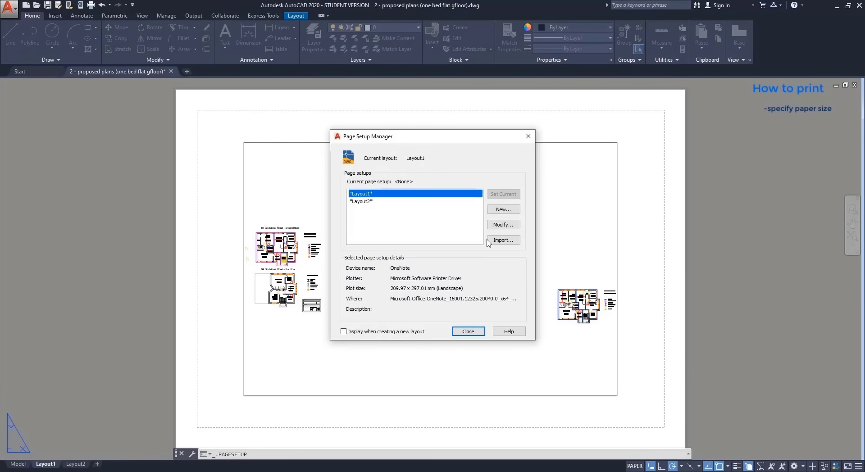
{"action": "left_click", "coordinate": [509, 226]}
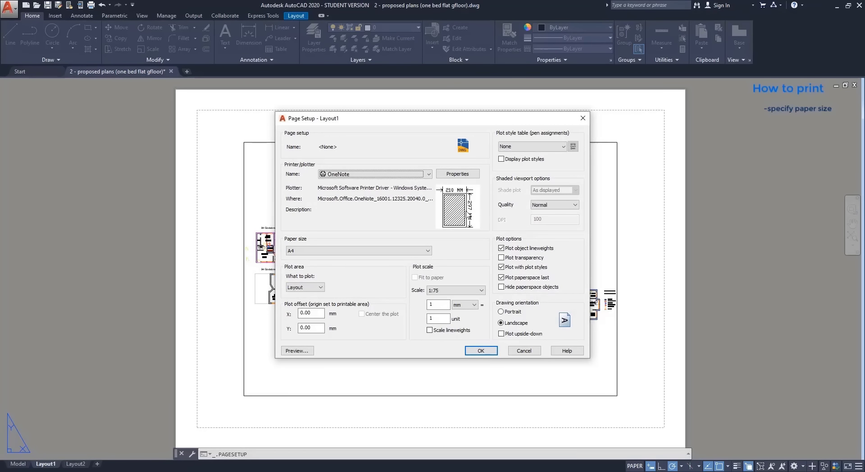
{"action": "left_click", "coordinate": [428, 174]}
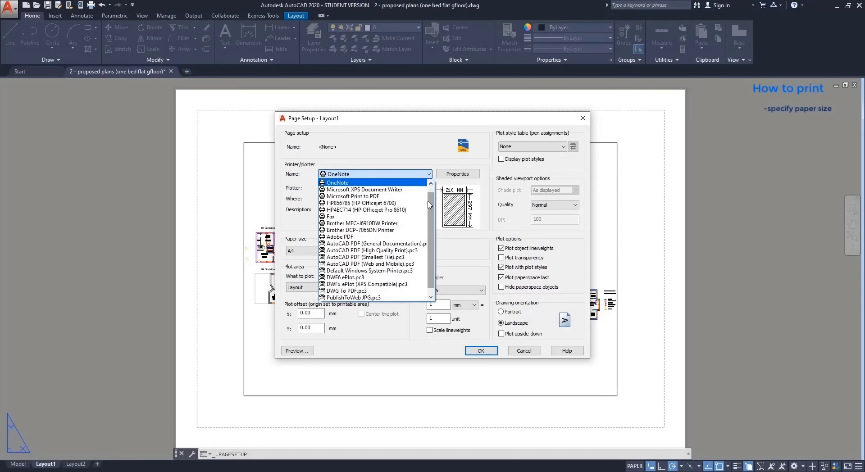
{"action": "left_click_drag", "start_coordinate": [428, 206], "coordinate": [429, 217]}
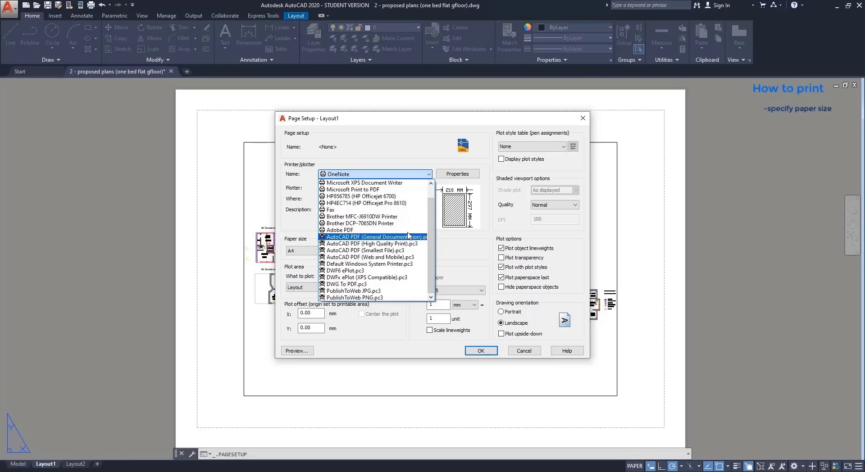
{"action": "left_click", "coordinate": [403, 285]}
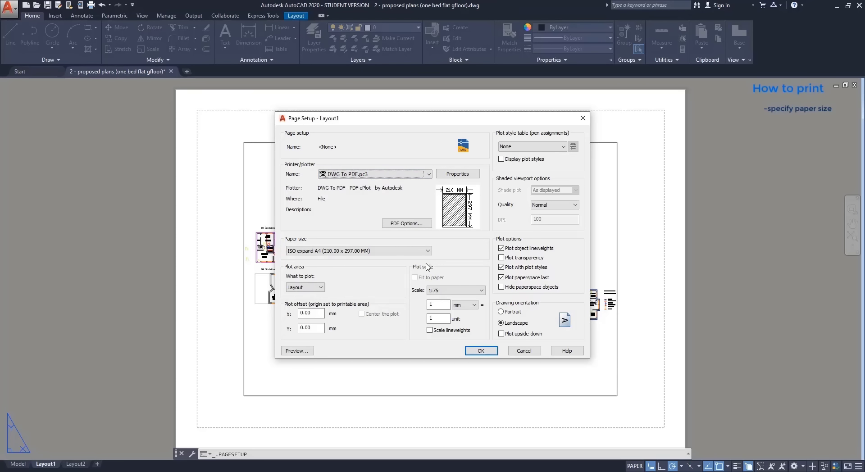
- Set Layout1's paper size to ISO full bleed A4 (210.00 x 297.00 MM) in portrait orientation and close the page setup
{"action": "left_click", "coordinate": [428, 251]}
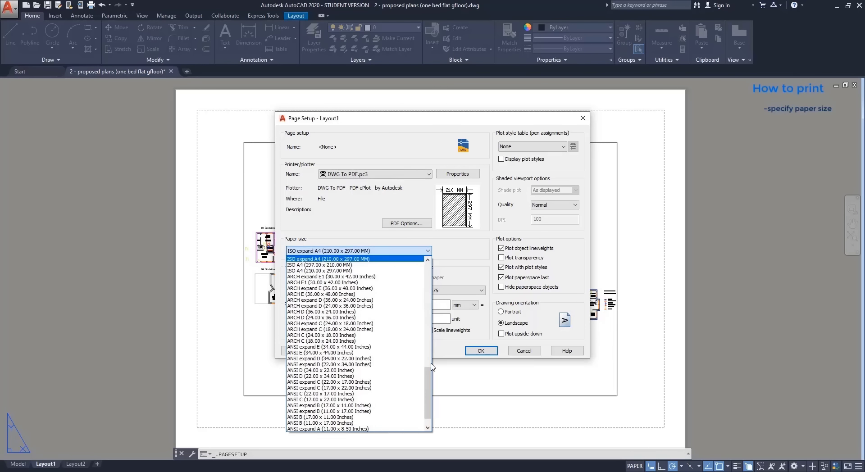
{"action": "left_click_drag", "start_coordinate": [428, 373], "coordinate": [427, 359]}
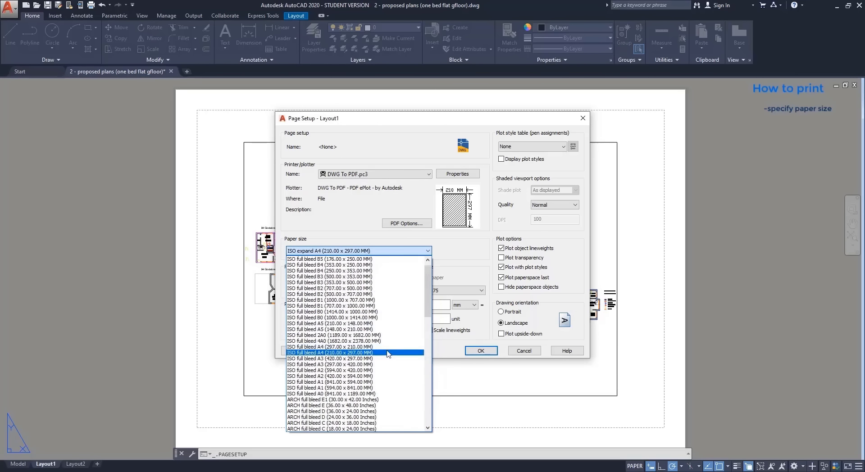
{"action": "left_click", "coordinate": [387, 353]}
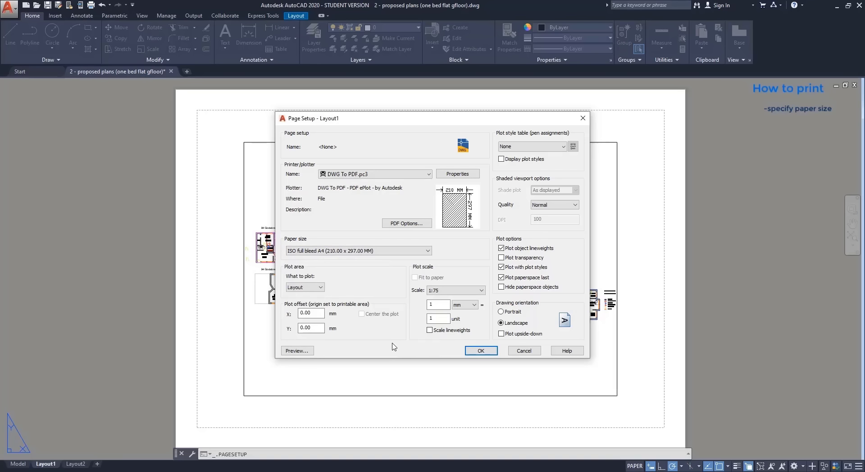
{"action": "left_click", "coordinate": [501, 311]}
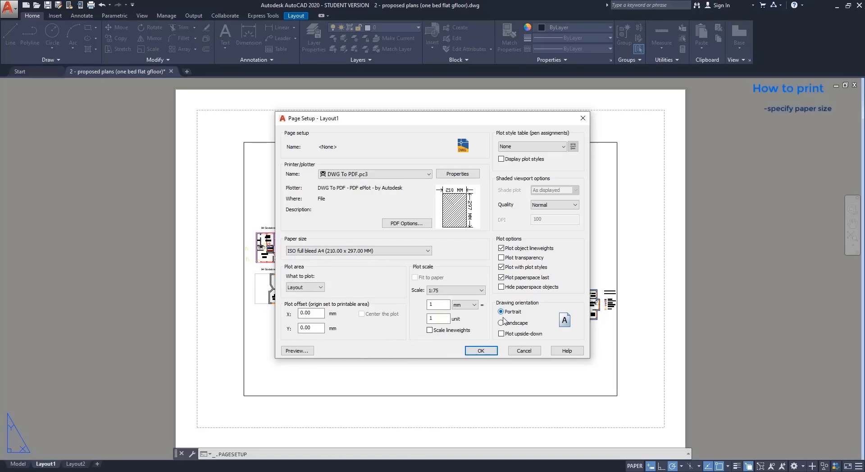
{"action": "left_click", "coordinate": [481, 350]}
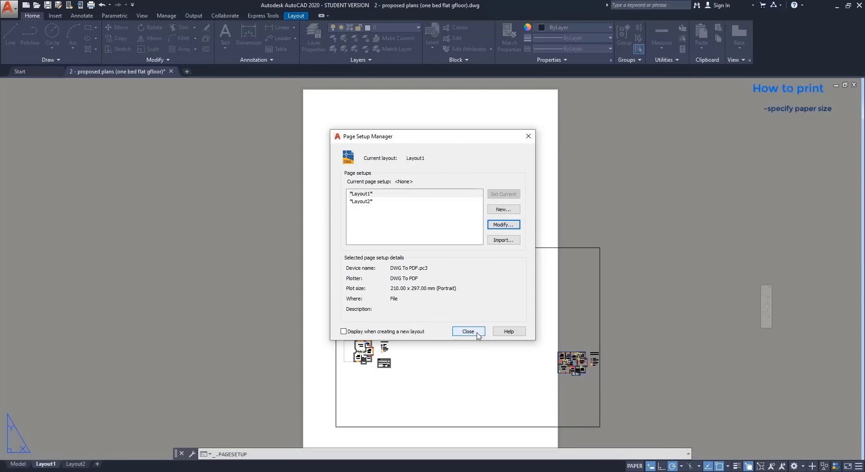
{"action": "left_click", "coordinate": [478, 333]}
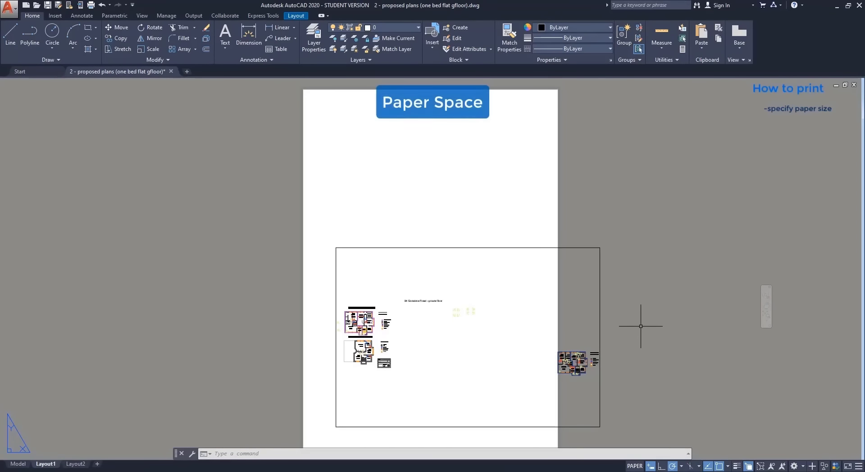
- Activate the model space inside Layout1's viewport, enlarge the floor plans within it and return to paper space
{"action": "scroll", "coordinate": [638, 328], "scroll_direction": "down", "scroll_amount": 4}
{"action": "scroll", "coordinate": [637, 331], "scroll_direction": "up", "scroll_amount": 5}
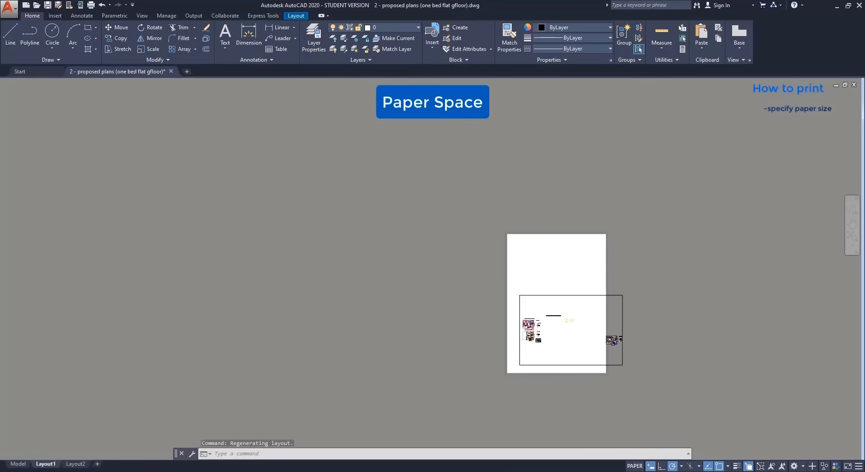
{"action": "middle_click_drag", "start_coordinate": [637, 330], "coordinate": [635, 309]}
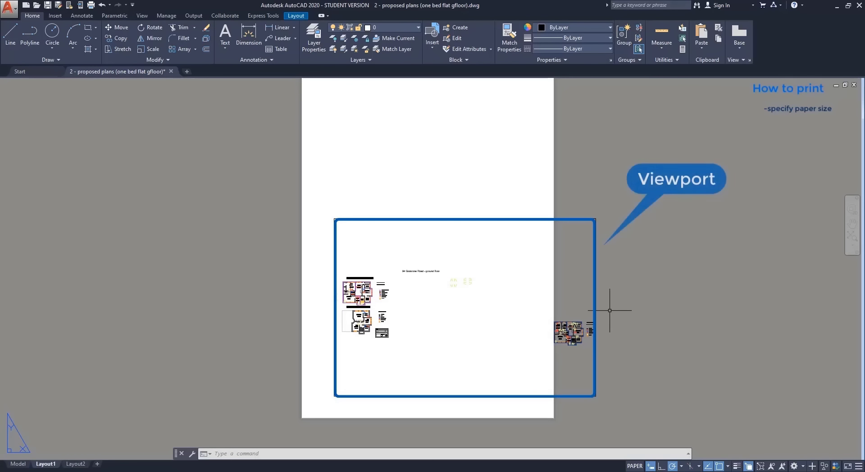
{"action": "double_click", "coordinate": [514, 311]}
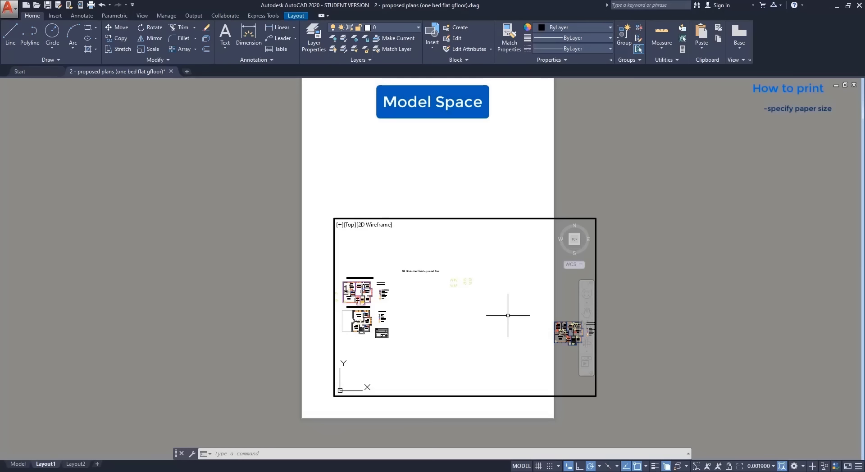
{"action": "scroll", "coordinate": [507, 316], "scroll_direction": "down", "scroll_amount": 2}
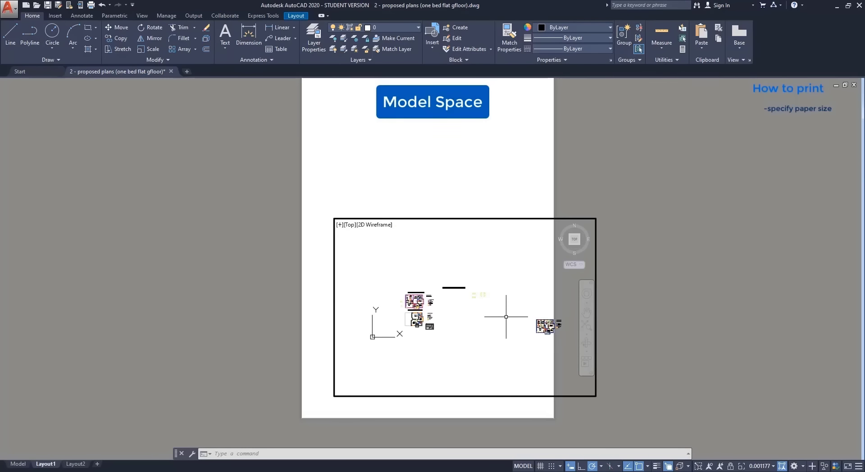
{"action": "middle_click_drag", "start_coordinate": [472, 318], "coordinate": [470, 295]}
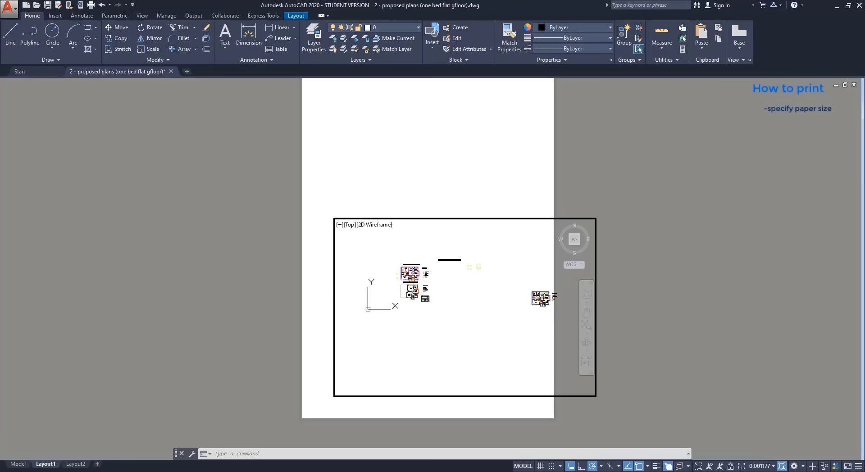
{"action": "scroll", "coordinate": [394, 275], "scroll_direction": "up", "scroll_amount": 4}
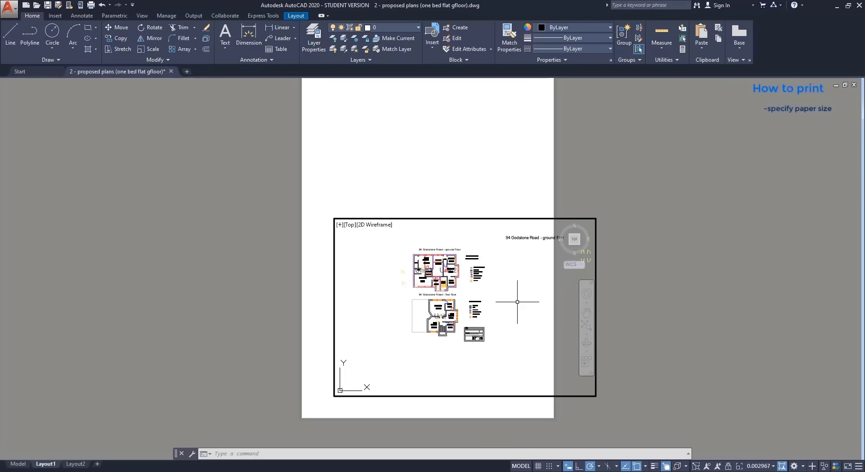
{"action": "left_click", "coordinate": [522, 467]}
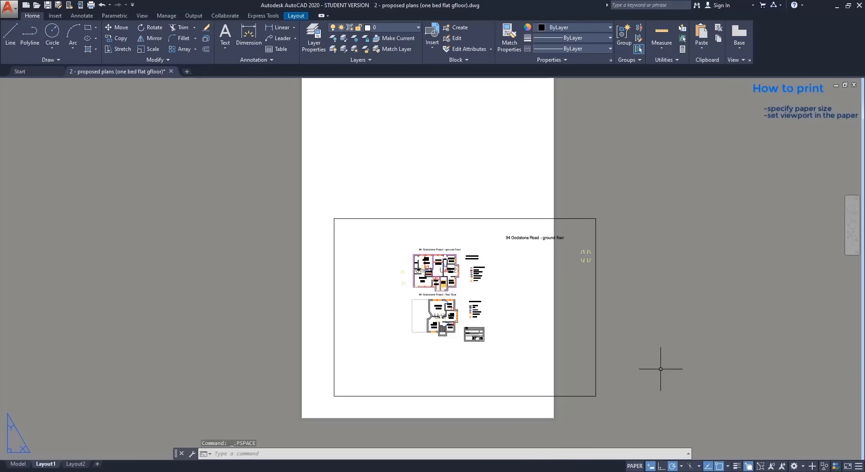
- Stretch the viewport's corners so its frame sits just inside the edges of the A4 portrait sheet, and deselect it
{"action": "middle_click_drag", "start_coordinate": [673, 230], "coordinate": [666, 260]}
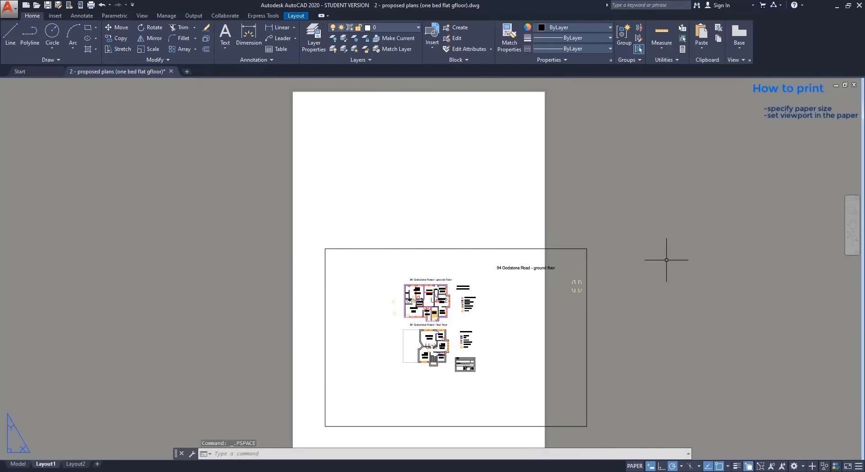
{"action": "left_click", "coordinate": [587, 255]}
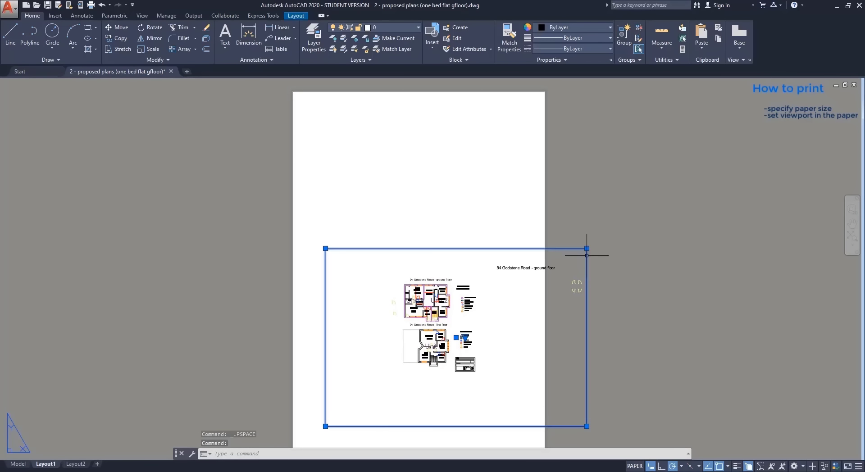
{"action": "left_click", "coordinate": [587, 248]}
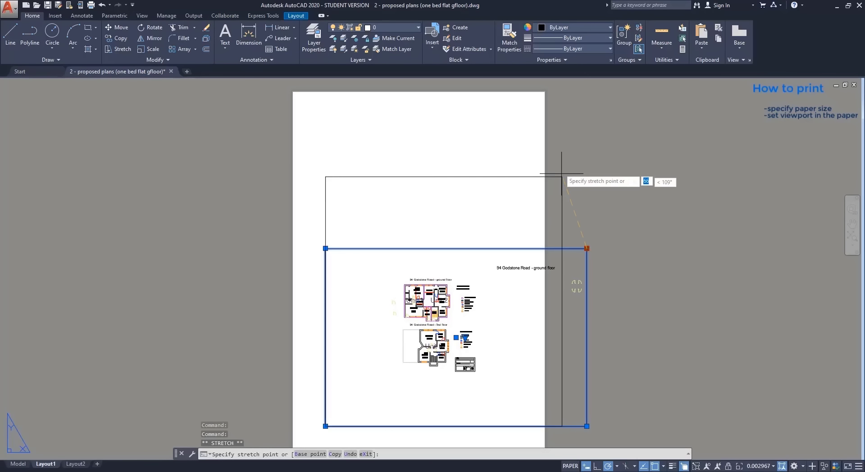
{"action": "left_click", "coordinate": [540, 94]}
{"action": "left_click", "coordinate": [325, 96]}
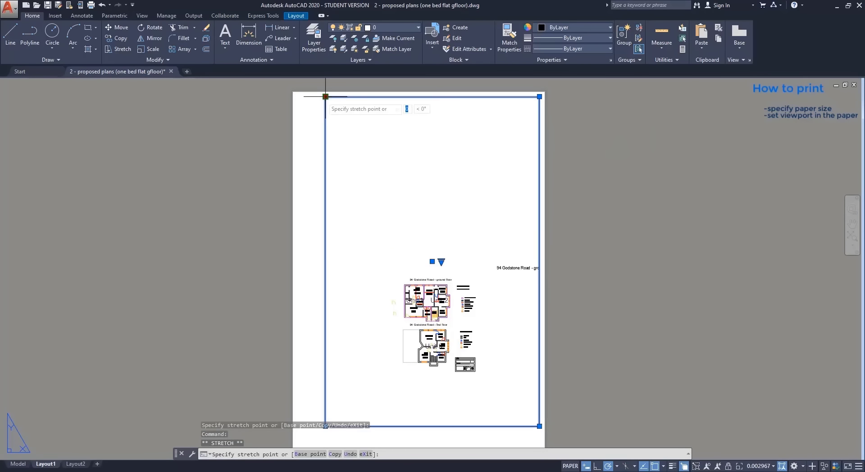
{"action": "left_click", "coordinate": [299, 96]}
{"action": "middle_click_drag", "start_coordinate": [562, 424], "coordinate": [554, 373]}
{"action": "left_click", "coordinate": [530, 375]}
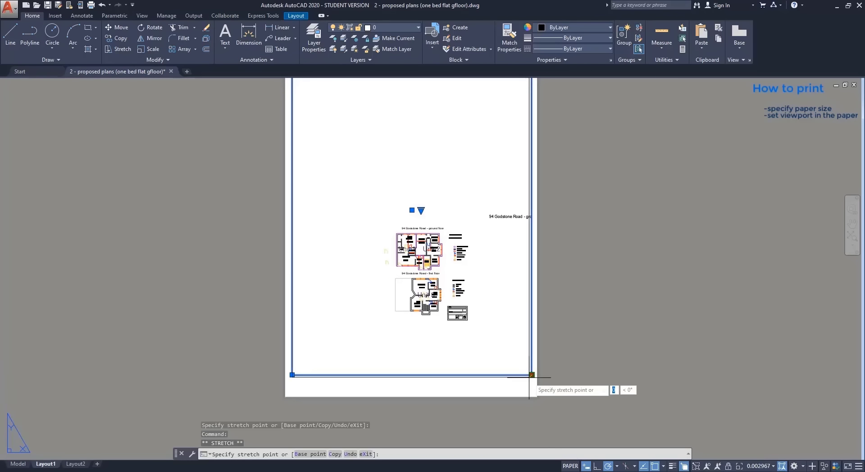
{"action": "left_click", "coordinate": [532, 391]}
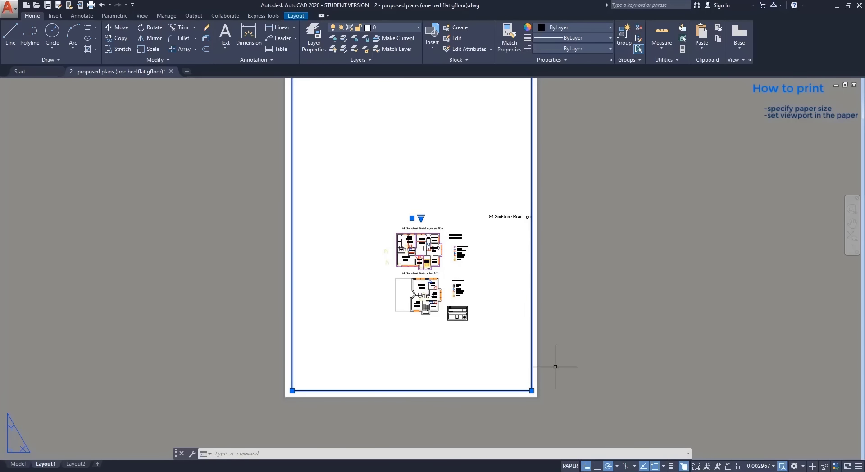
{"action": "key", "text": "Escape"}
- Set the viewport scale to 1:100, reposition both floor plans to fit inside the frame and return to paper space
{"action": "double_click", "coordinate": [502, 347]}
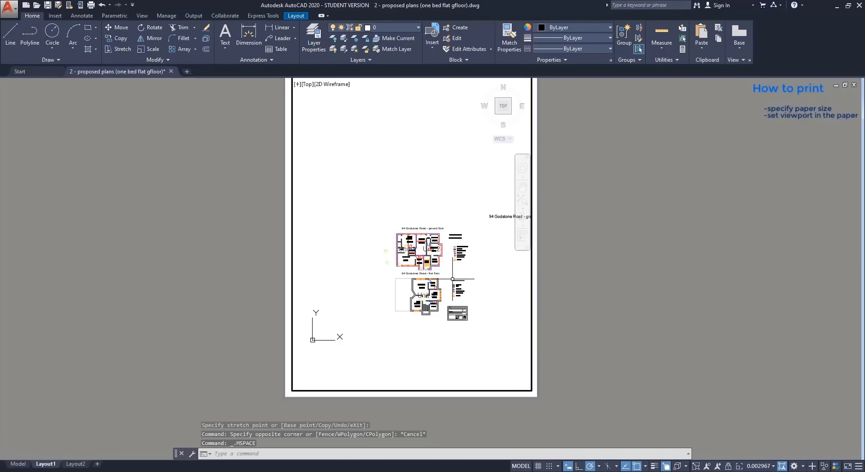
{"action": "scroll", "coordinate": [450, 279], "scroll_direction": "up", "scroll_amount": 2}
{"action": "scroll", "coordinate": [450, 279], "scroll_direction": "up", "scroll_amount": 2}
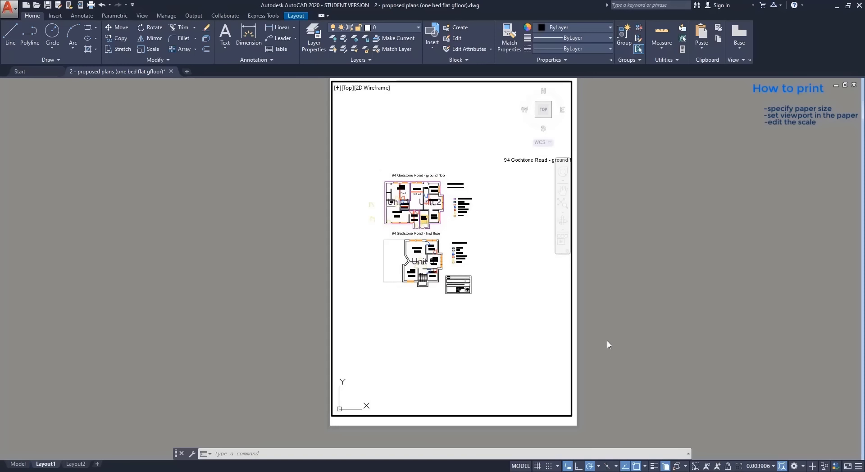
{"action": "left_click", "coordinate": [766, 466]}
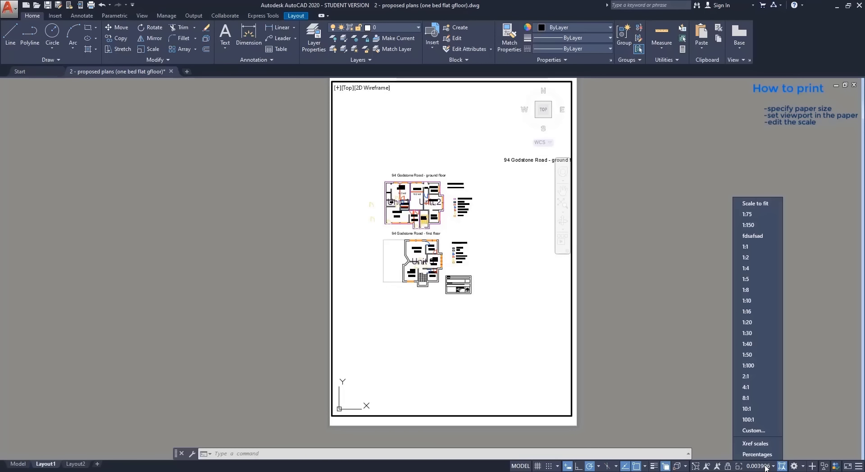
{"action": "left_click", "coordinate": [759, 366]}
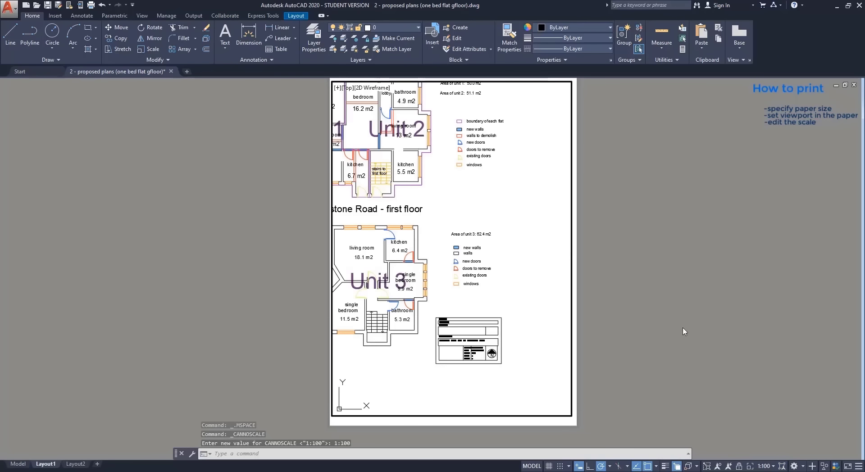
{"action": "middle_click_drag", "start_coordinate": [430, 219], "coordinate": [493, 255]}
{"action": "double_click", "coordinate": [590, 272]}
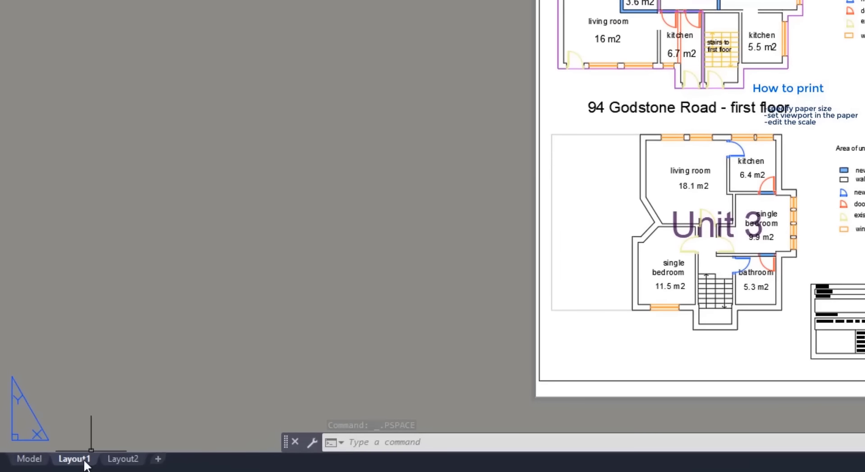
- Plot Layout1 as a single sheet with DWG To PDF and save it as "2 - proposed plans (one bed flat gfloor)-Layout1.pdf"
{"action": "right_click", "coordinate": [85, 464]}
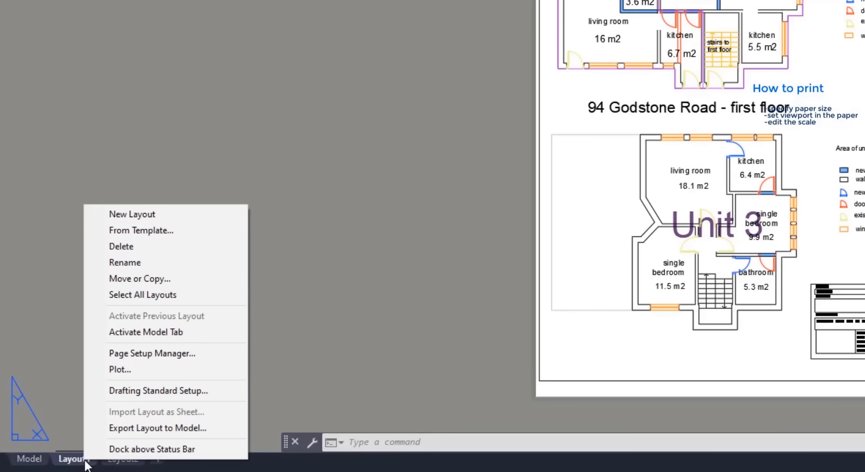
{"action": "left_click", "coordinate": [224, 370]}
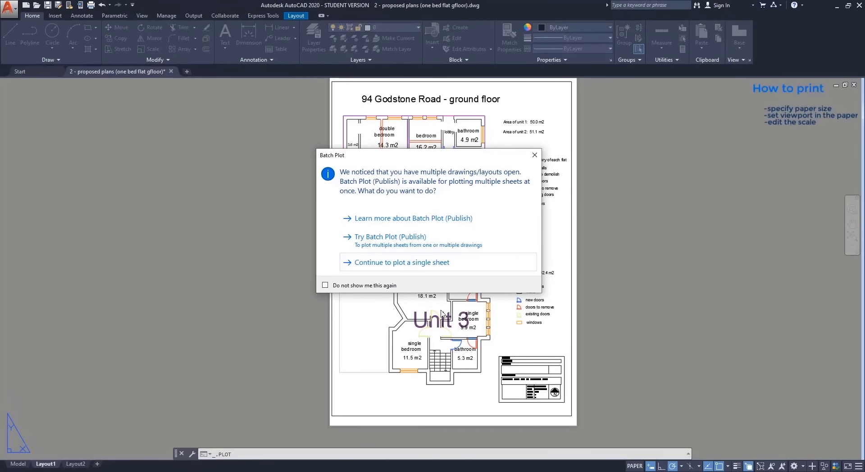
{"action": "left_click", "coordinate": [487, 267]}
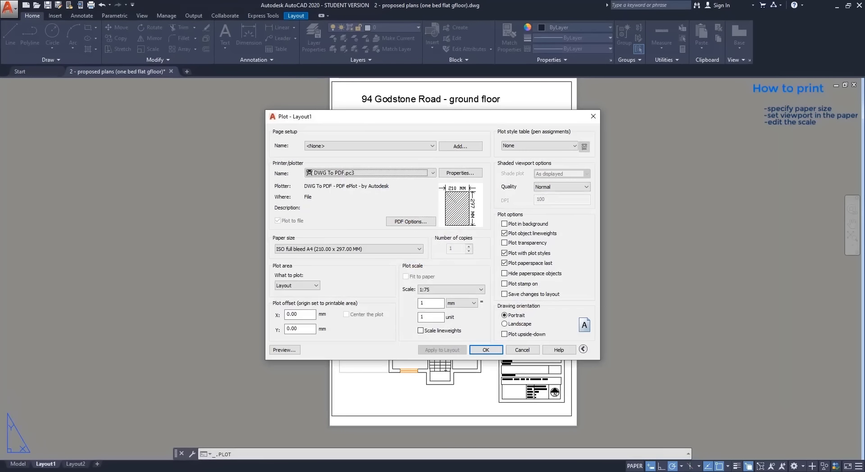
{"action": "left_click", "coordinate": [486, 351]}
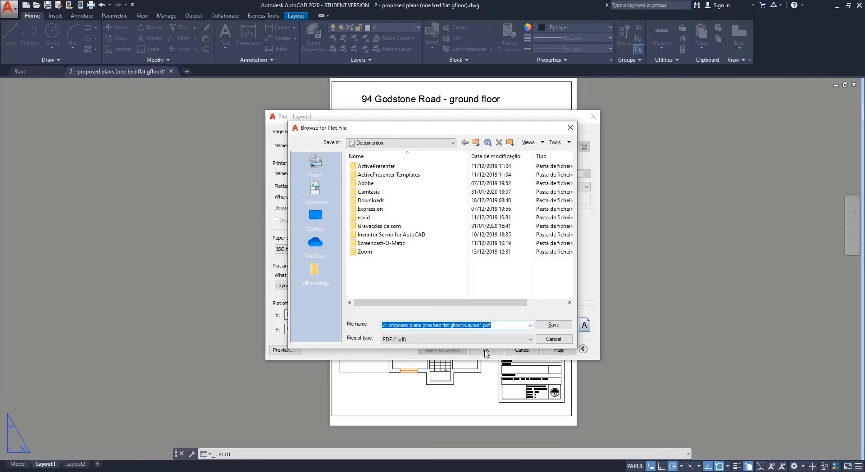
{"action": "left_click", "coordinate": [558, 325]}
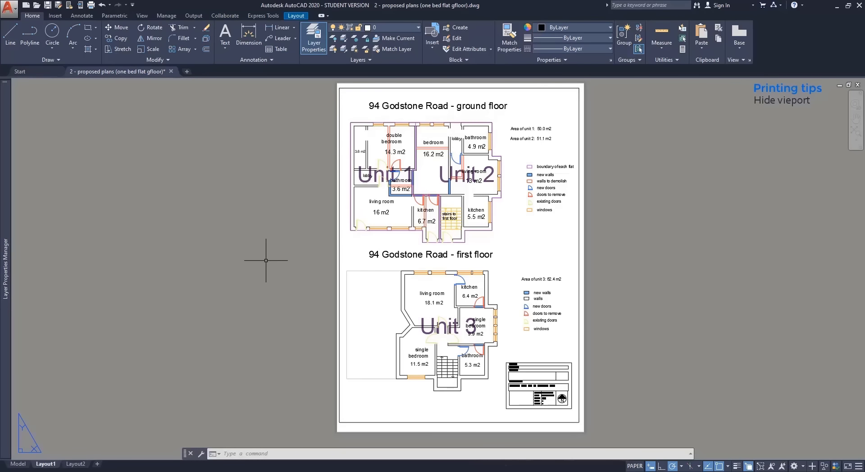
- Create a new layer named "viewport"
{"action": "mouse_move", "coordinate": [4, 228]}
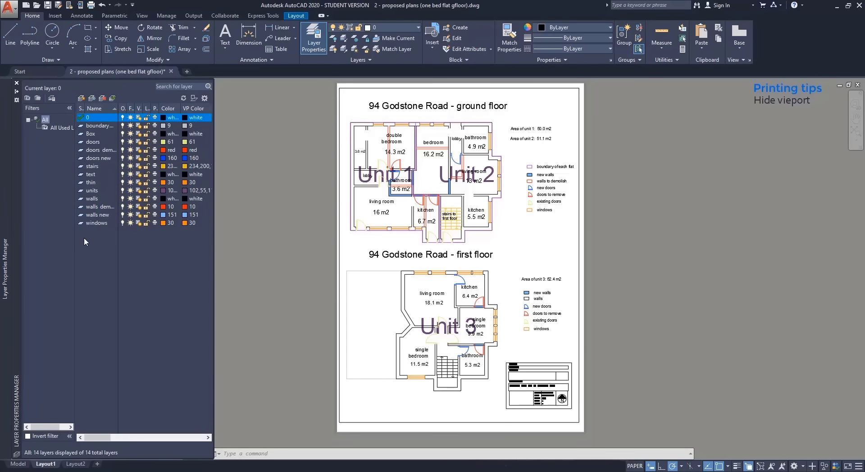
{"action": "right_click", "coordinate": [95, 237]}
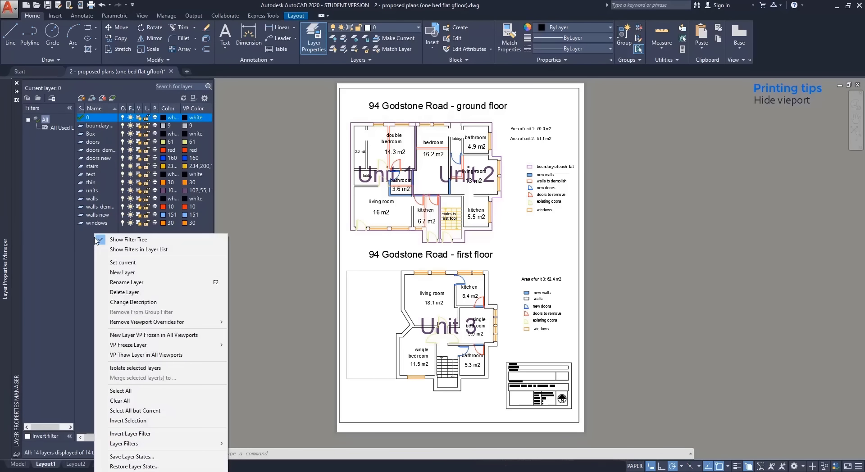
{"action": "left_click", "coordinate": [121, 272]}
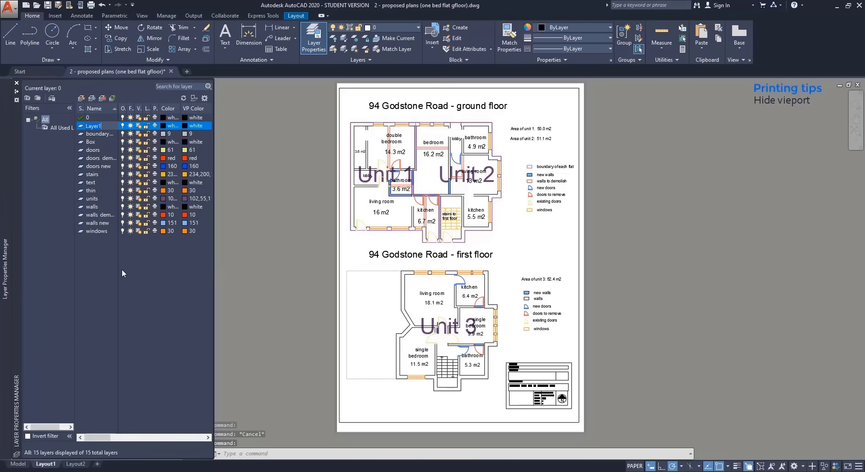
{"action": "type", "text": "viewpor"}
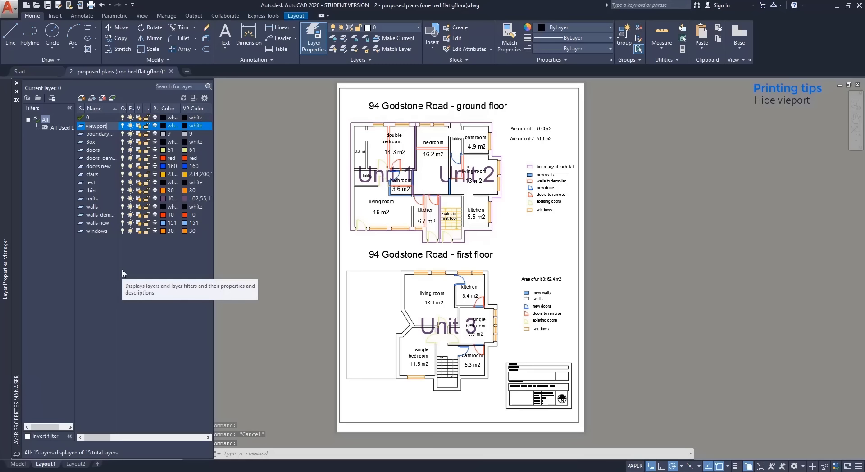
{"action": "type", "text": "t"}
{"action": "key", "text": "Return"}
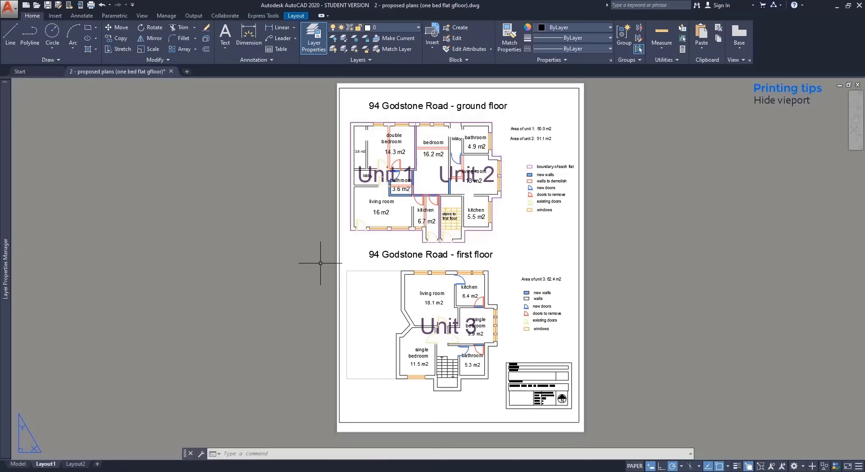
- Move Layout1's viewport frame onto the viewport layer, deselect it and freeze that layer
{"action": "left_click", "coordinate": [340, 257]}
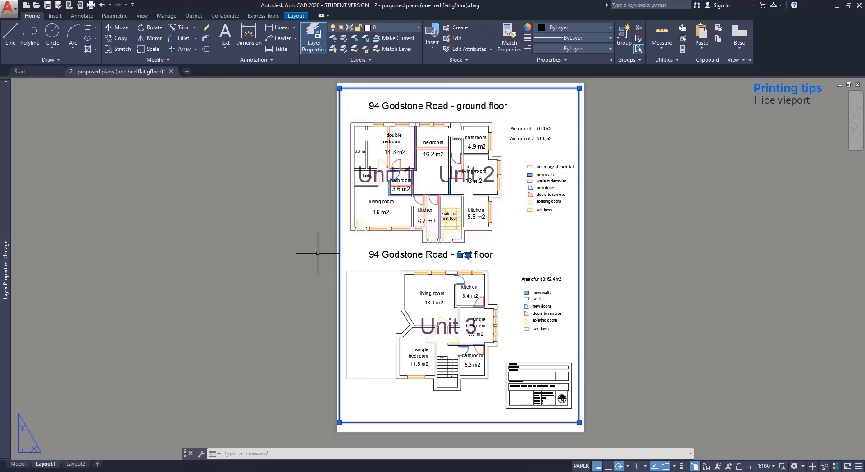
{"action": "left_click", "coordinate": [409, 29]}
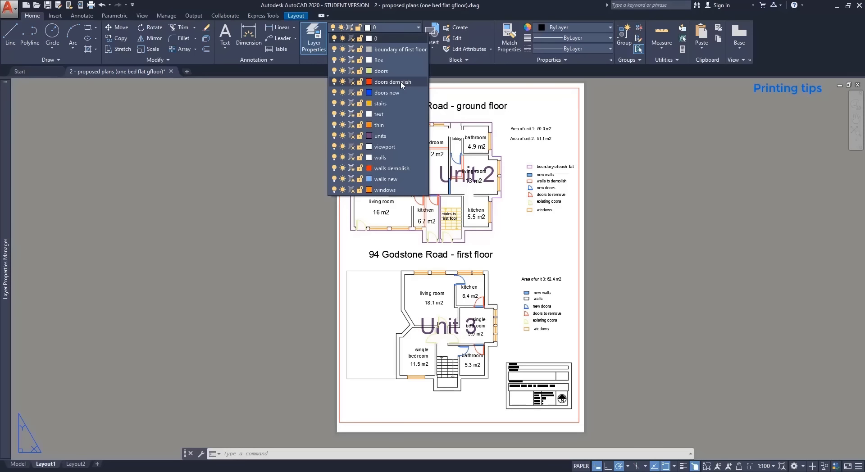
{"action": "left_click", "coordinate": [381, 146]}
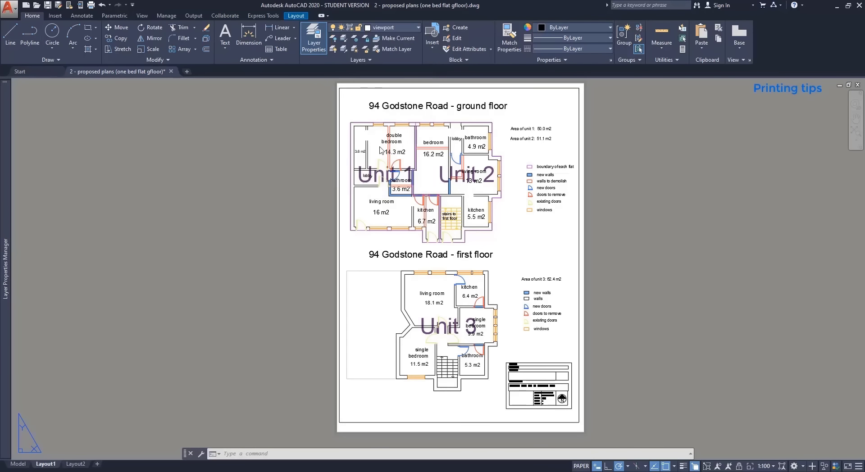
{"action": "key", "text": "Escape"}
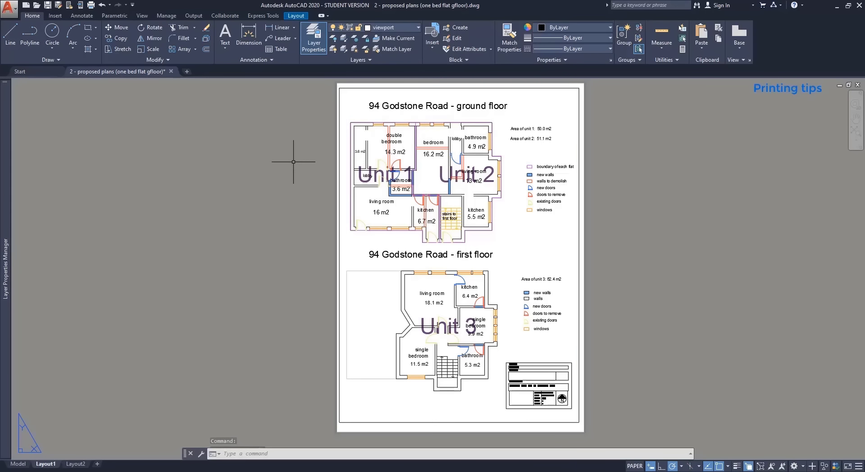
{"action": "mouse_move", "coordinate": [4, 194]}
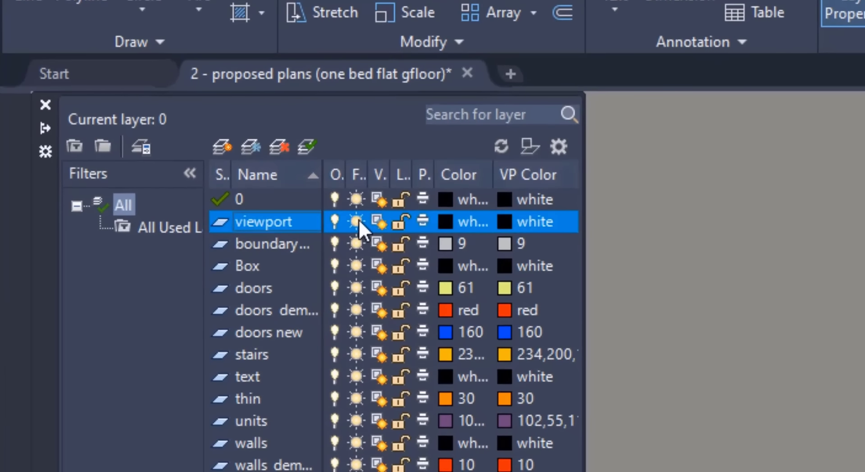
{"action": "left_click", "coordinate": [358, 221]}
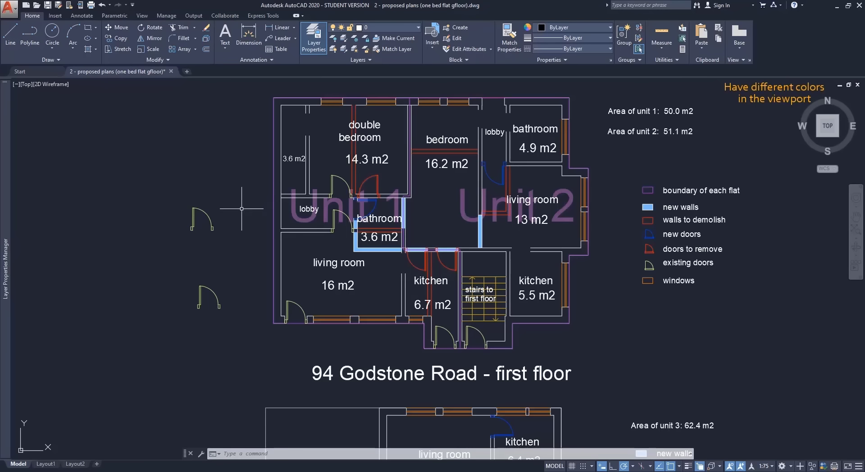
- Activate the model space inside Layout1's viewport and set the doors layer's viewport color to index 84
{"action": "left_click", "coordinate": [46, 463]}
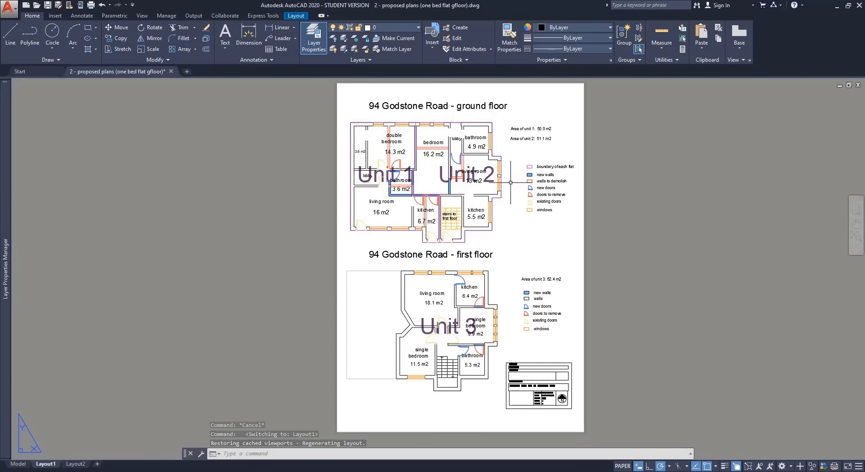
{"action": "double_click", "coordinate": [511, 163]}
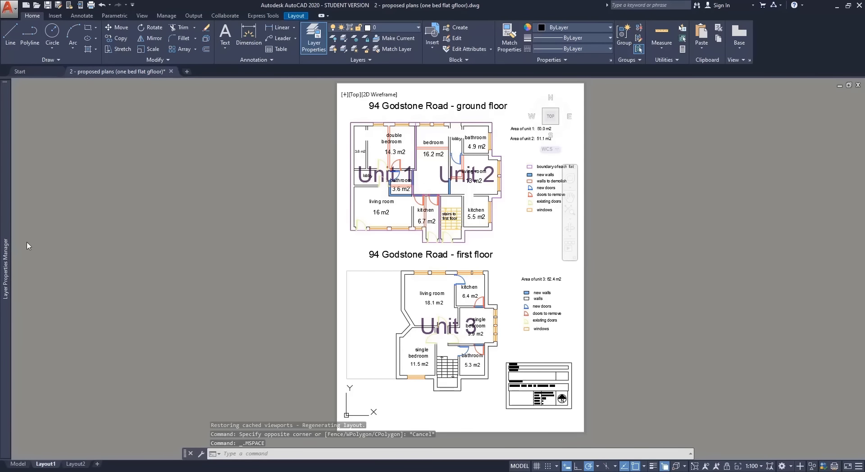
{"action": "mouse_move", "coordinate": [2, 245]}
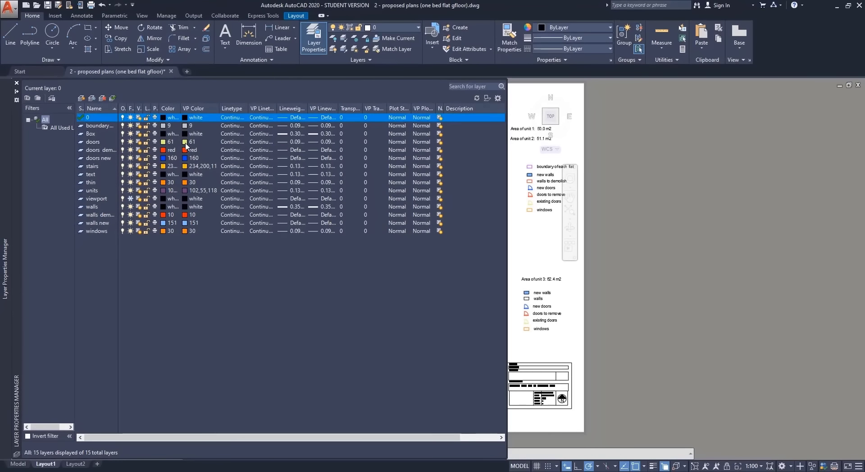
{"action": "left_click", "coordinate": [185, 142]}
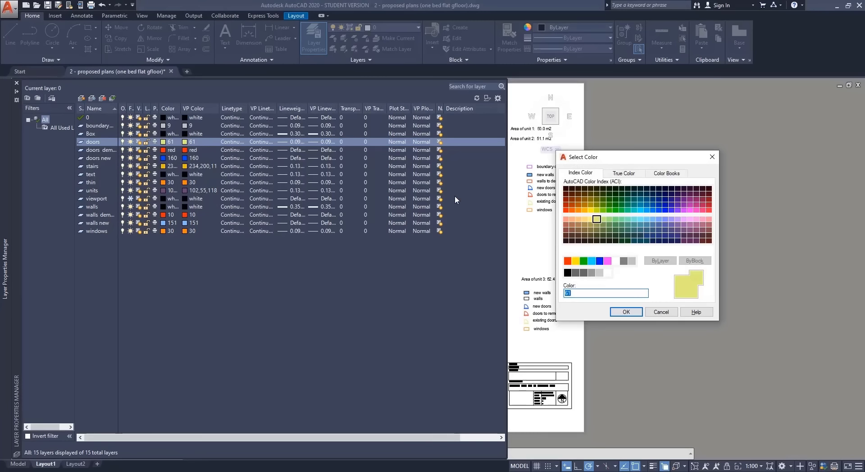
{"action": "left_click", "coordinate": [610, 200]}
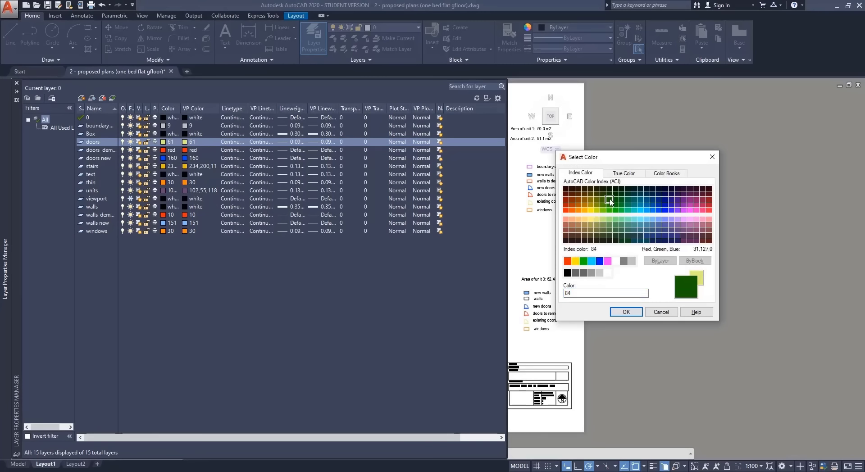
{"action": "left_click", "coordinate": [626, 312]}
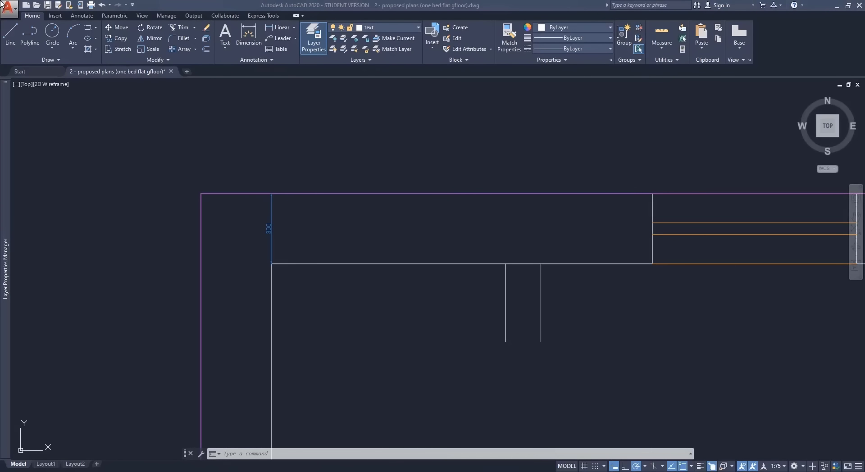
- Insert a horizontal single-line text reading "text" with height 100 inside the thick wall, beside the 300 dimension
{"action": "left_click", "coordinate": [421, 249]}
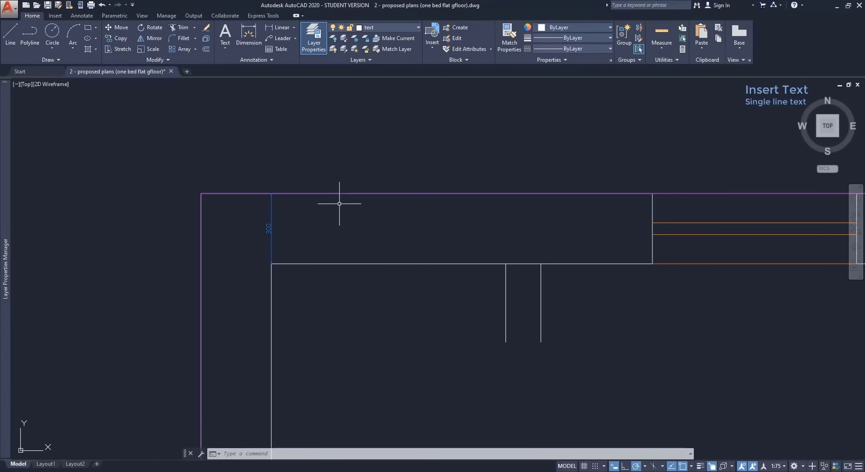
{"action": "left_click", "coordinate": [223, 53]}
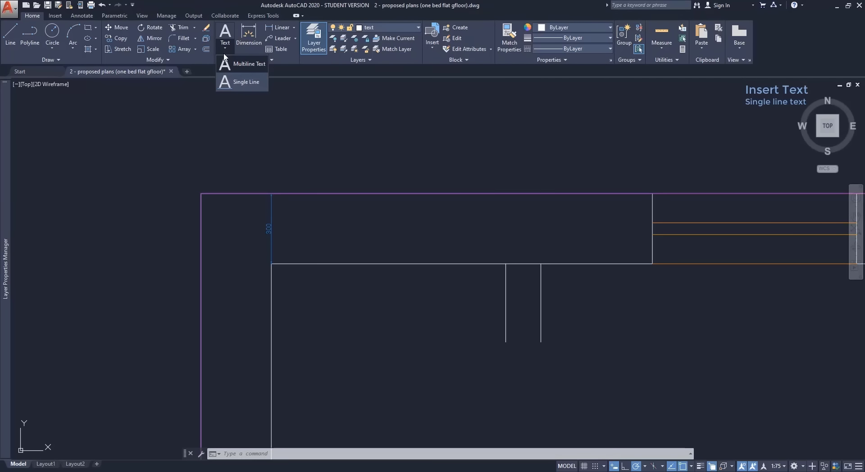
{"action": "left_click", "coordinate": [246, 82]}
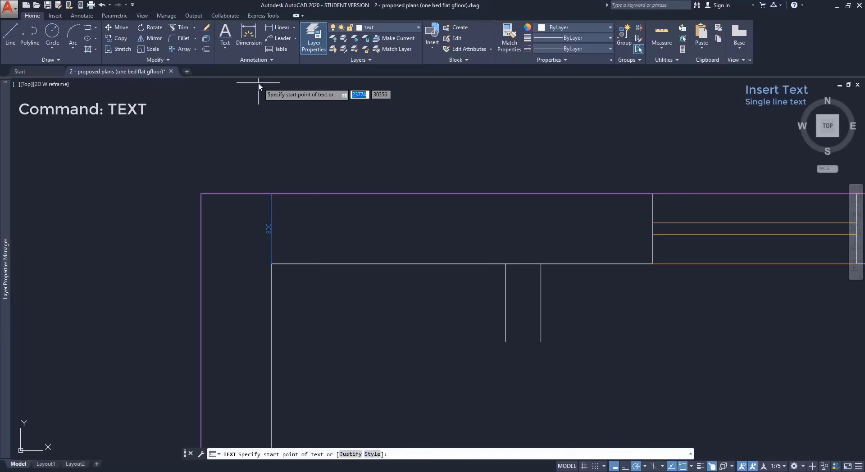
{"action": "left_click", "coordinate": [311, 240]}
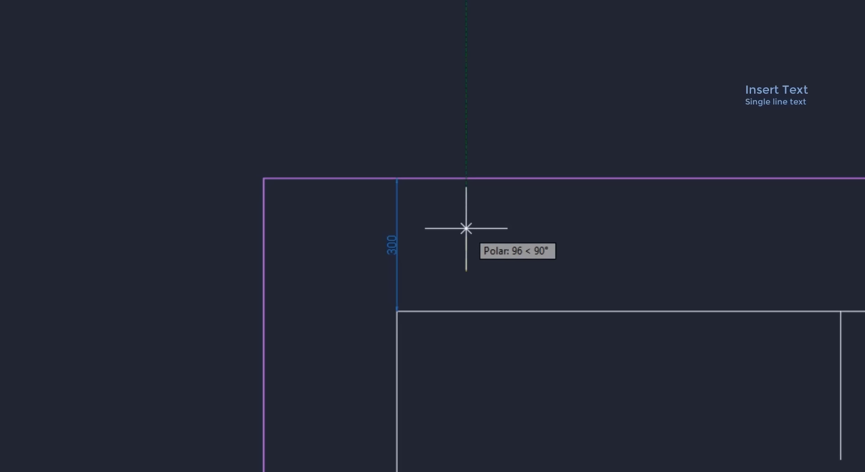
{"action": "type", "text": "100"}
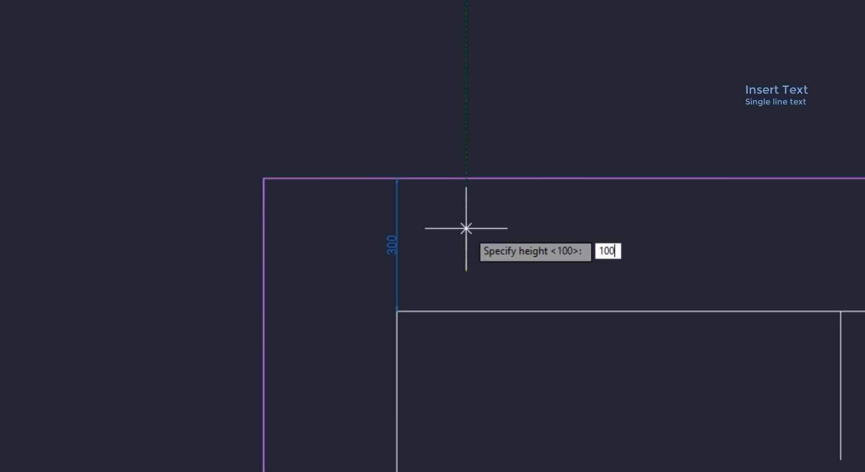
{"action": "key", "text": "Return"}
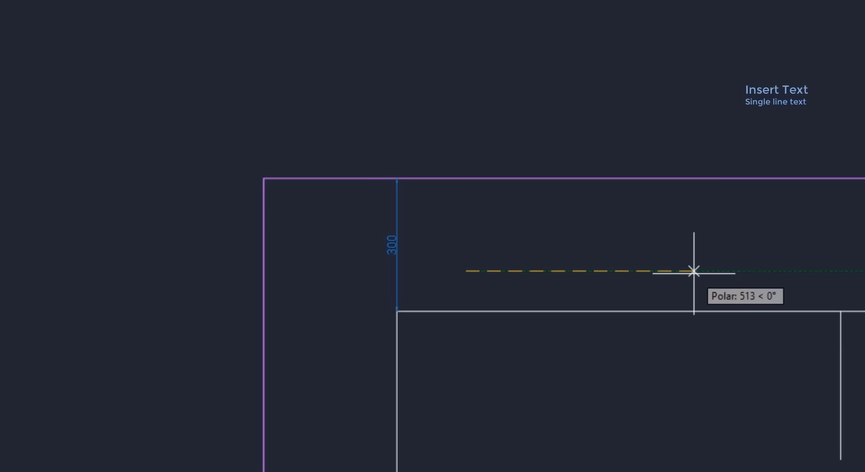
{"action": "left_click", "coordinate": [693, 270]}
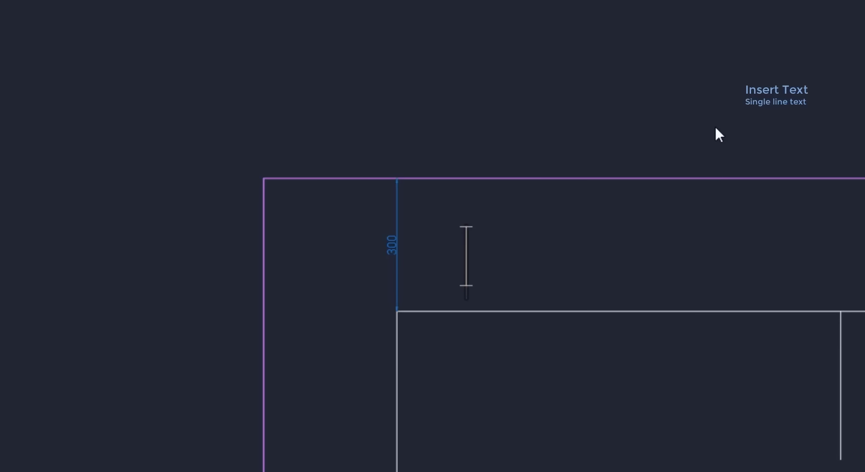
{"action": "type", "text": "text"}
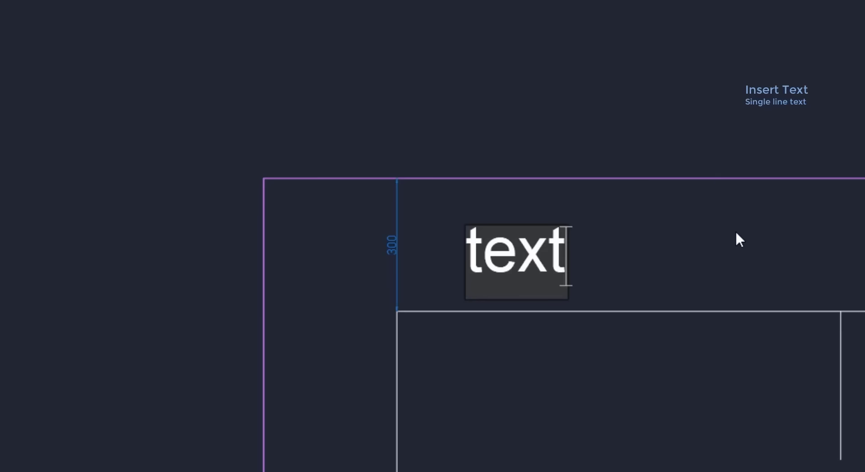
- Add a second single-line "text" further along the same wall and end the Text command
{"action": "left_click", "coordinate": [747, 268]}
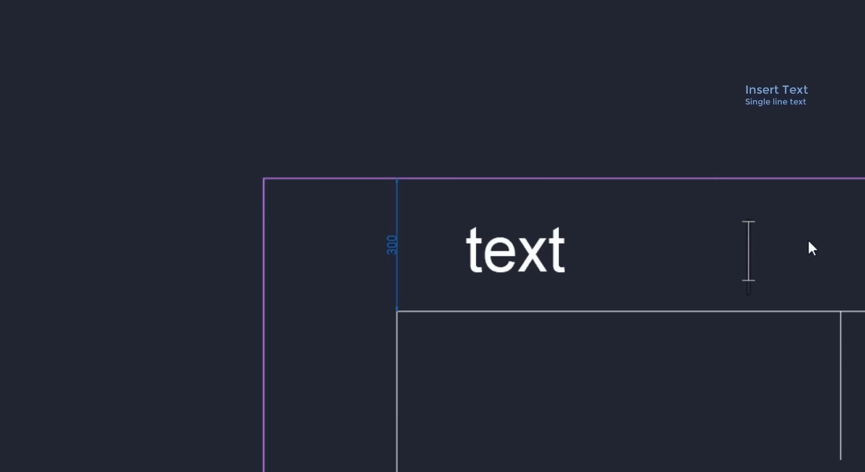
{"action": "type", "text": "text"}
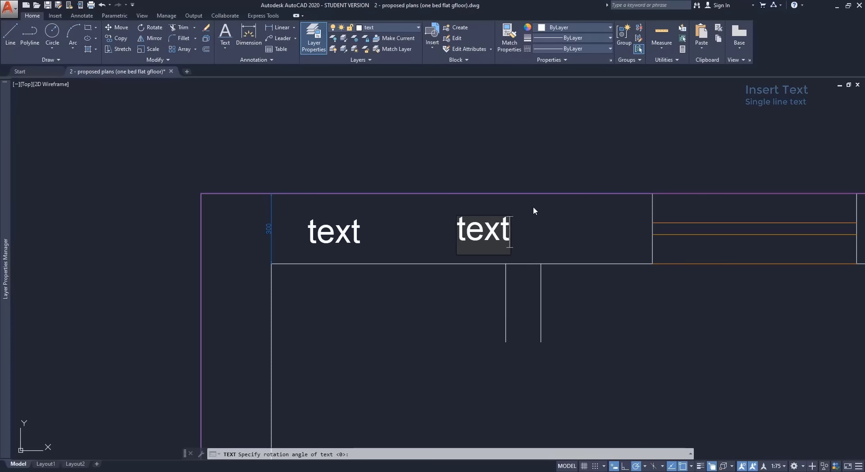
{"action": "left_click", "coordinate": [585, 292]}
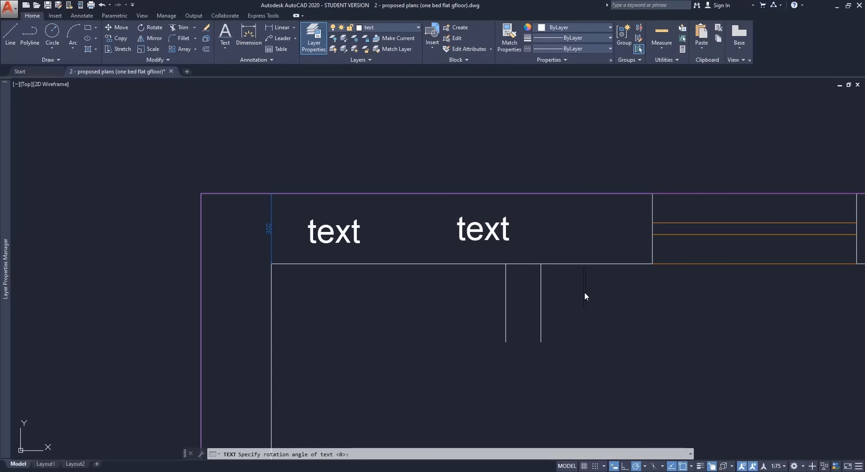
{"action": "key", "text": "Escape"}
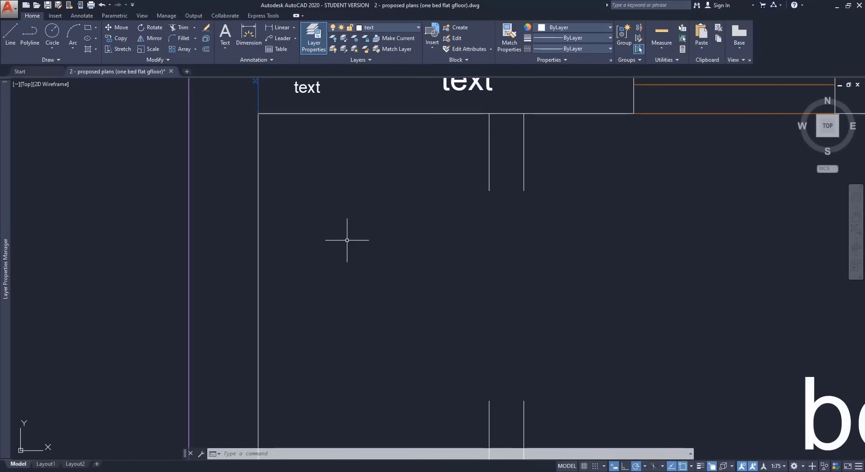
- Insert multiline text reading "example of typing multiline text" in a wide text box just below the thick wall
{"action": "left_click", "coordinate": [223, 48]}
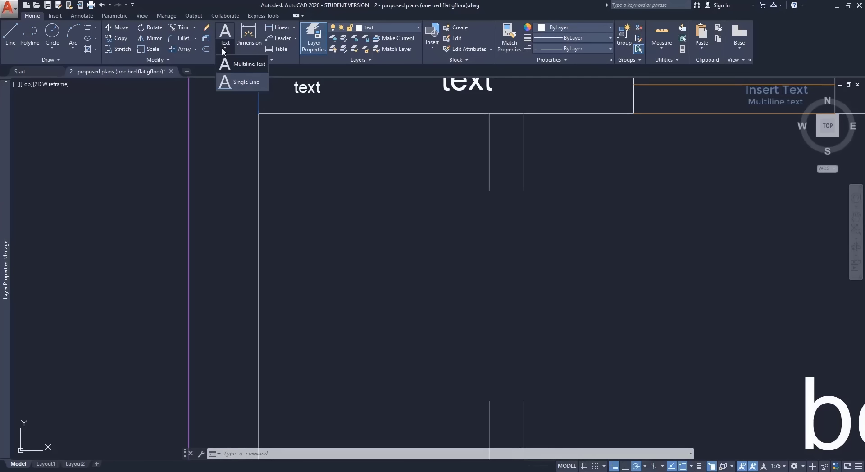
{"action": "left_click", "coordinate": [238, 64]}
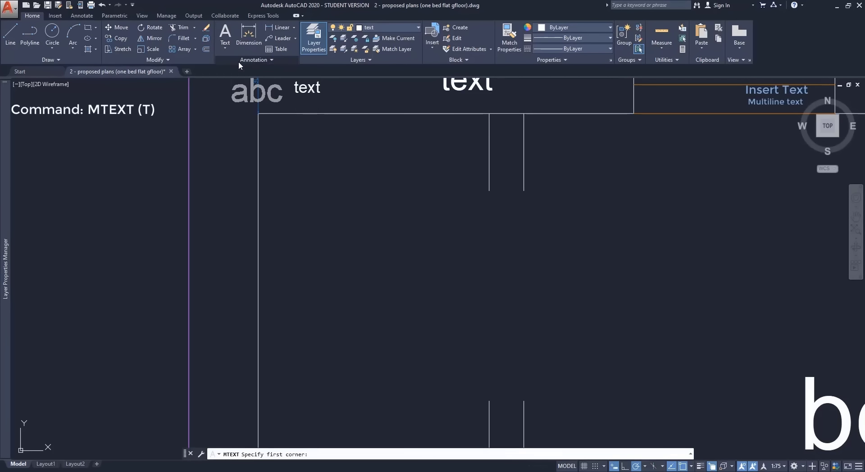
{"action": "left_click", "coordinate": [290, 161]}
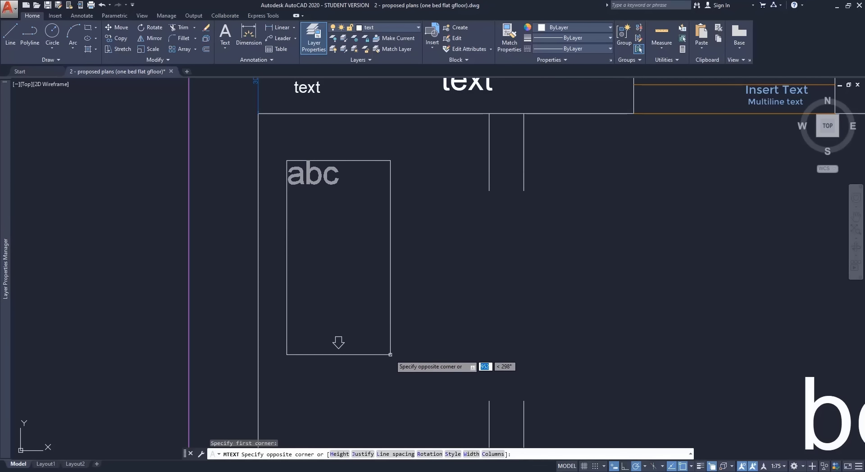
{"action": "left_click", "coordinate": [471, 230]}
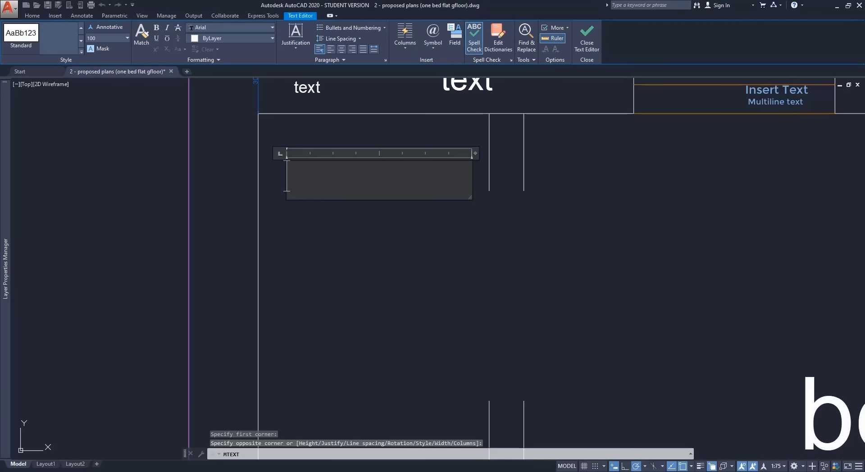
{"action": "type", "text": "exampl"}
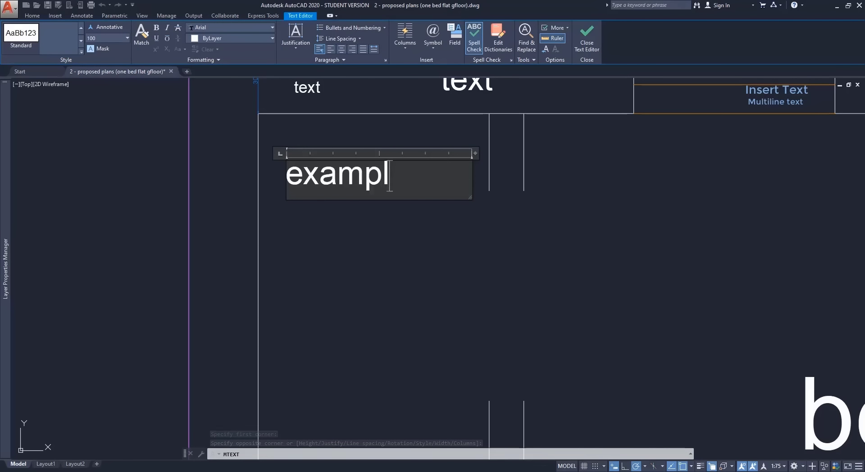
{"action": "type", "text": "e of typing multiline "}
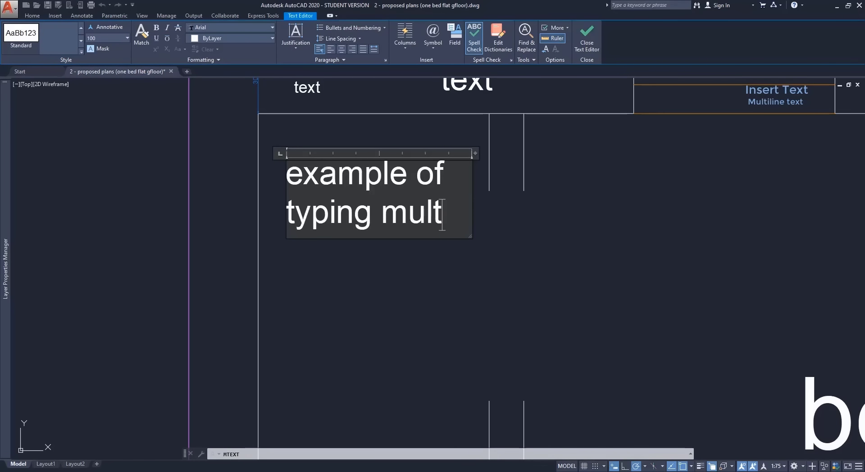
{"action": "type", "text": "text"}
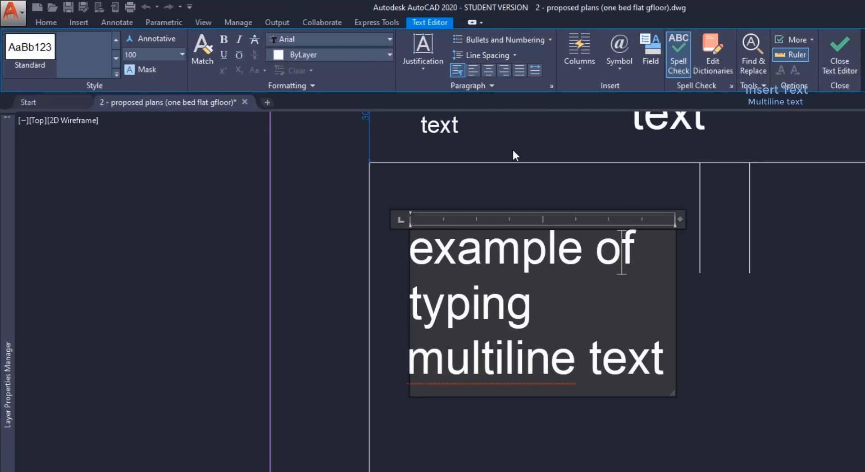
- Try left, center and right alignment on the multiline text and settle on justified alignment
{"action": "left_click", "coordinate": [472, 71]}
{"action": "left_click", "coordinate": [490, 73]}
{"action": "left_click", "coordinate": [507, 71]}
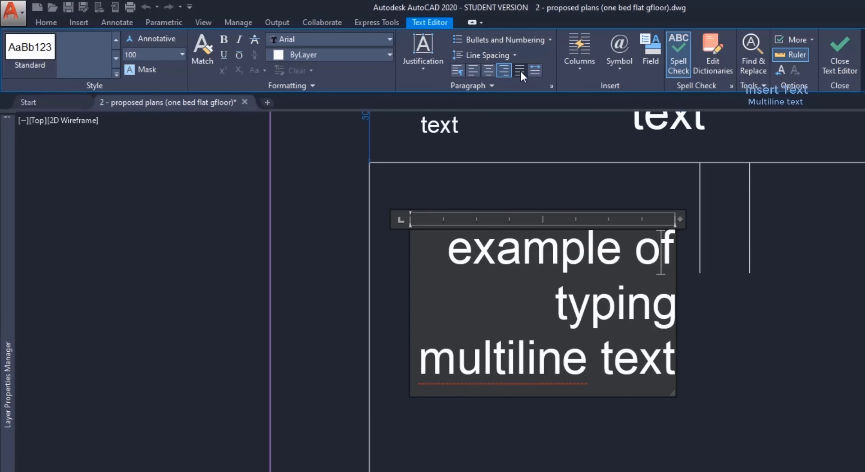
{"action": "left_click", "coordinate": [519, 70]}
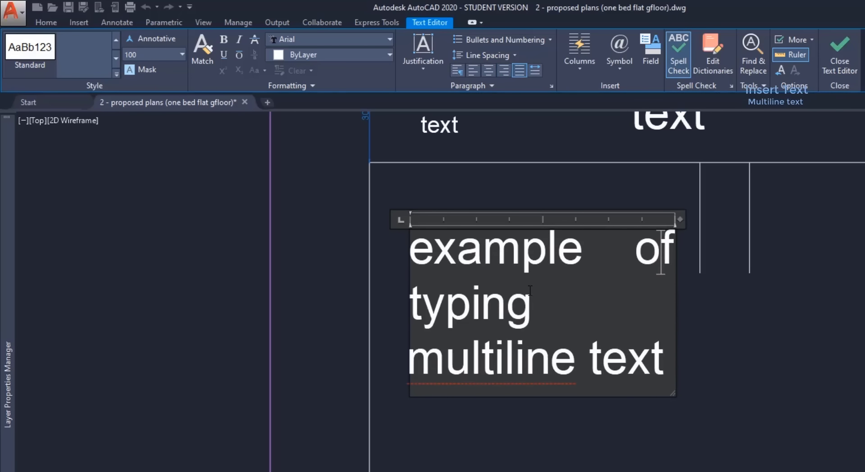
- Set the height of the whole multiline text to 50 and finish editing it
{"action": "left_click", "coordinate": [656, 362]}
{"action": "key", "text": "ctrl+a"}
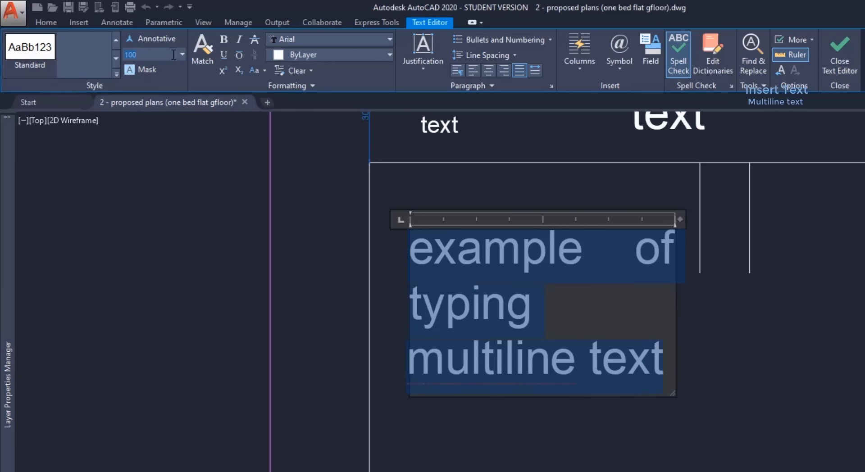
{"action": "type", "text": "50"}
{"action": "key", "text": "Return"}
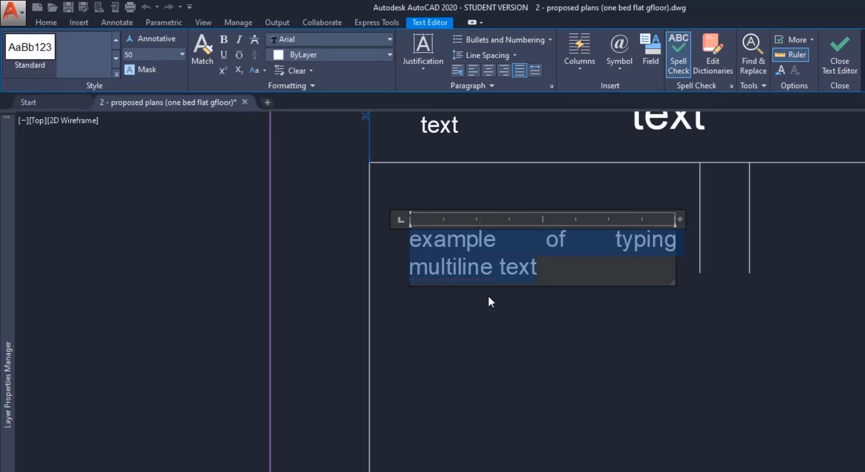
{"action": "left_click", "coordinate": [552, 311]}
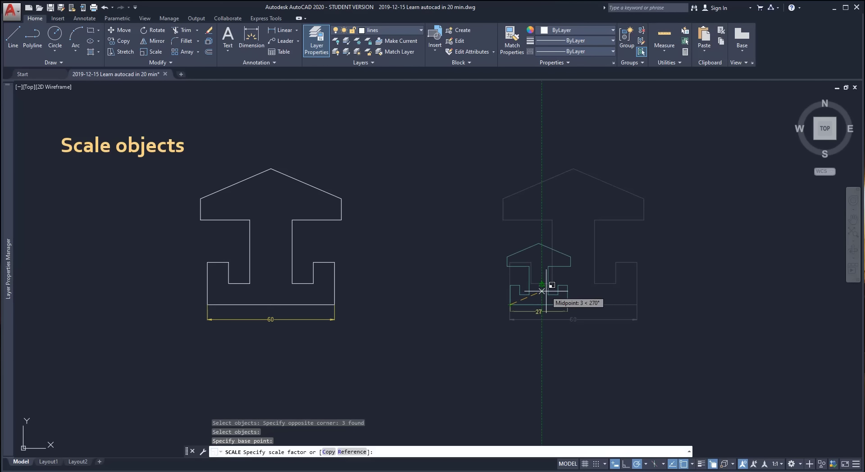
{"action": "scroll", "coordinate": [545, 297], "scroll_direction": "up", "scroll_amount": 3}
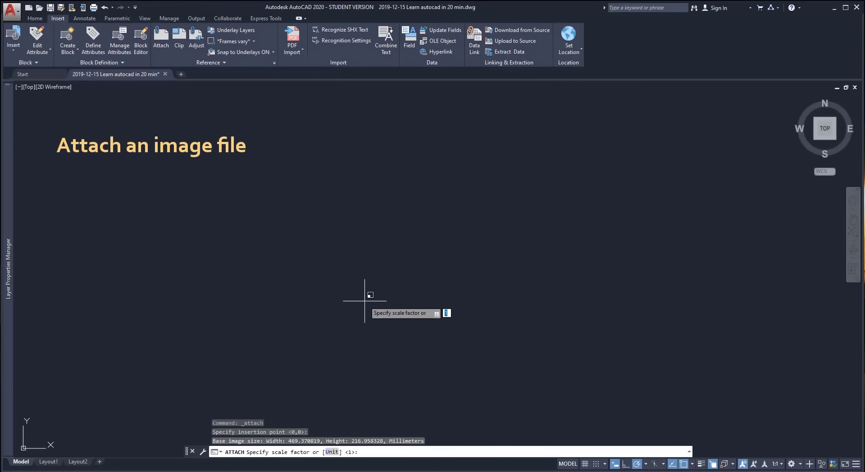
- Place the attached image at a picked insertion point and accept the default scale factor of 1
{"action": "left_click", "coordinate": [364, 301]}
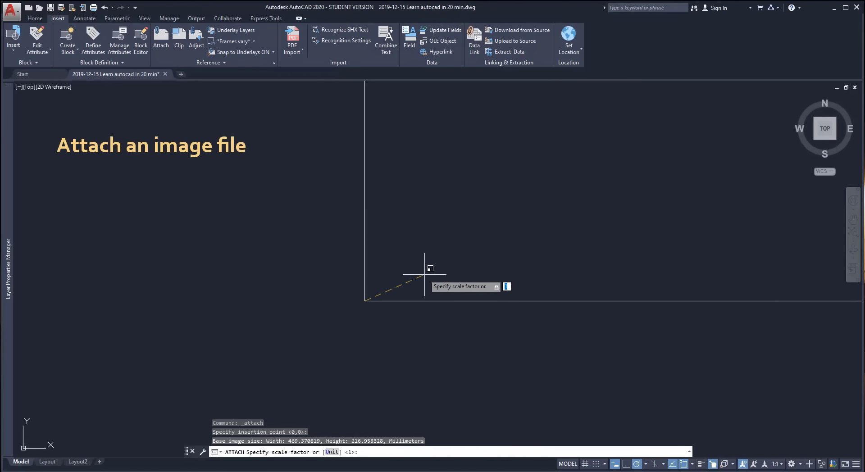
{"action": "key", "text": "Return"}
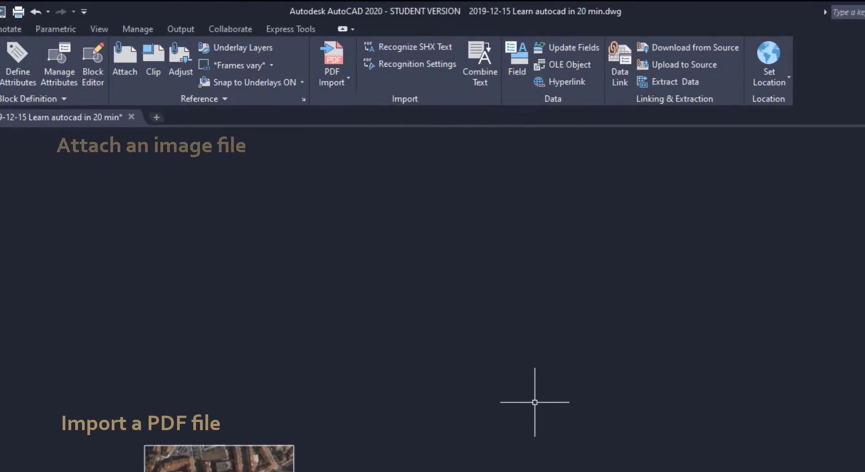
- Import page 1 of "01-Autocad - Exercises for beginners - 1.pdf" at scale 1, placing it beside the attached image
{"action": "left_click", "coordinate": [396, 88]}
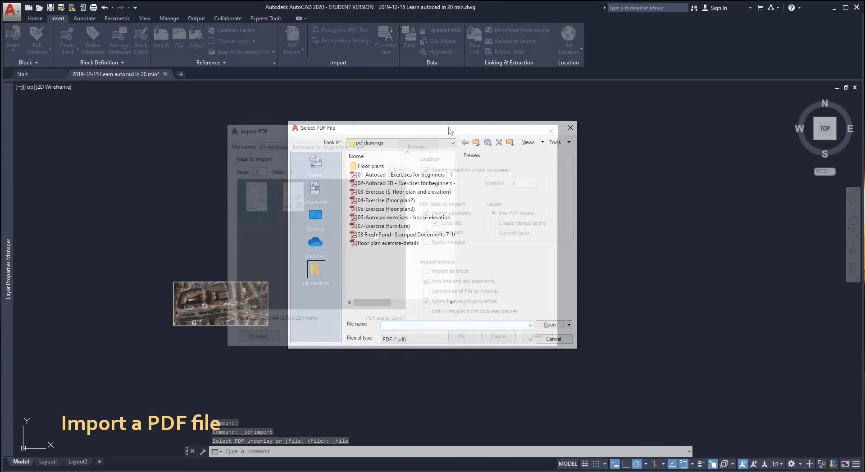
{"action": "left_click", "coordinate": [462, 337]}
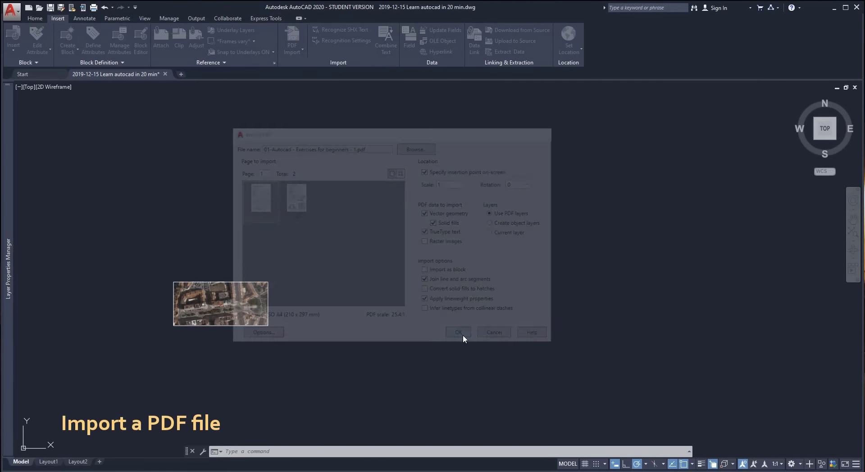
{"action": "left_click", "coordinate": [510, 262]}
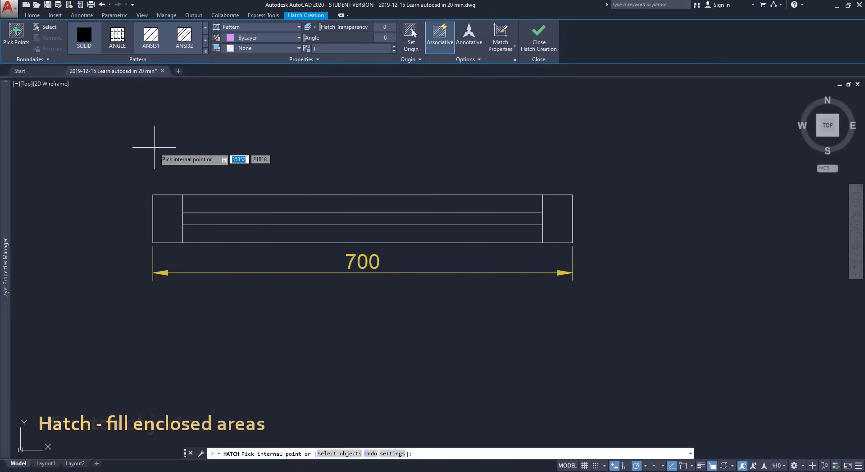
- Pick the end rectangle of the 700 wide outline as the enclosed area to hatch
{"action": "left_click", "coordinate": [163, 220]}
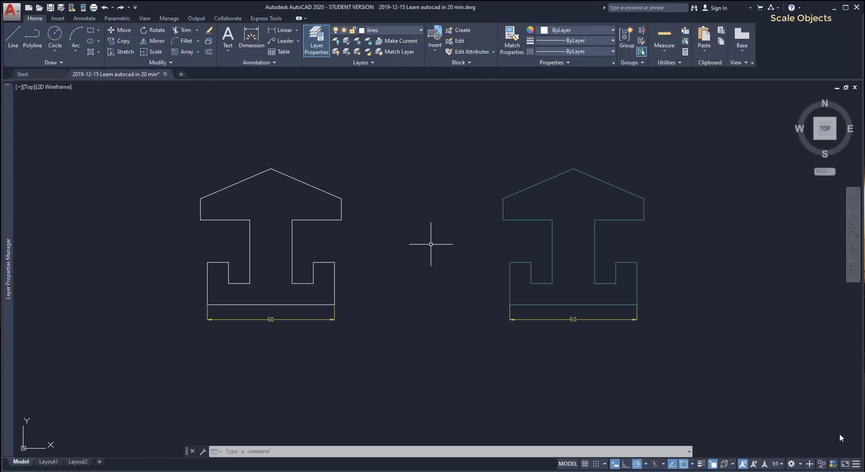
- Scale the teal shape and its dimension by a factor of 2 from the shape's lower-left corner
{"action": "left_click", "coordinate": [153, 54]}
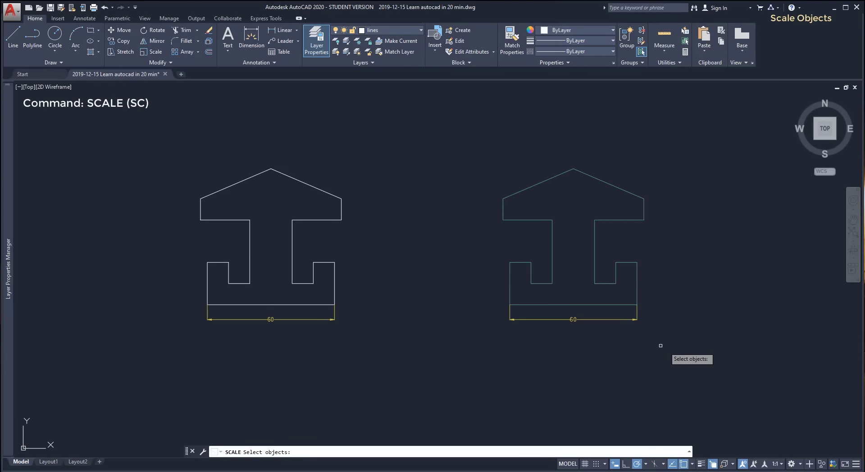
{"action": "left_click", "coordinate": [673, 349]}
{"action": "left_click", "coordinate": [449, 146]}
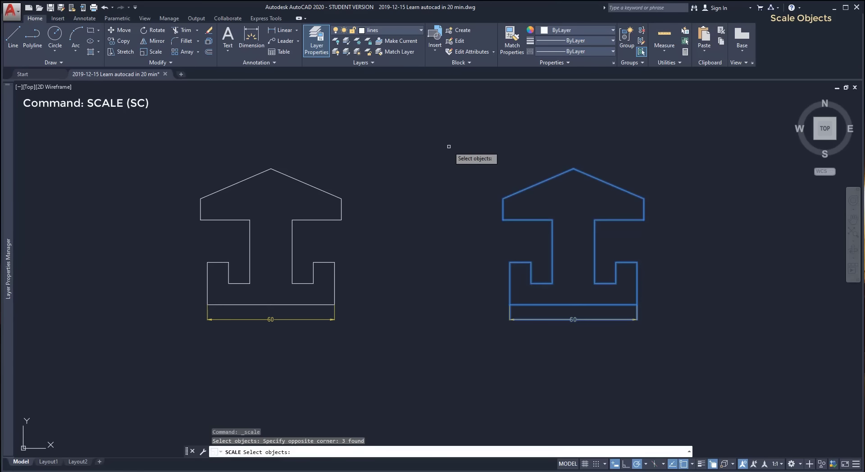
{"action": "key", "text": "Return"}
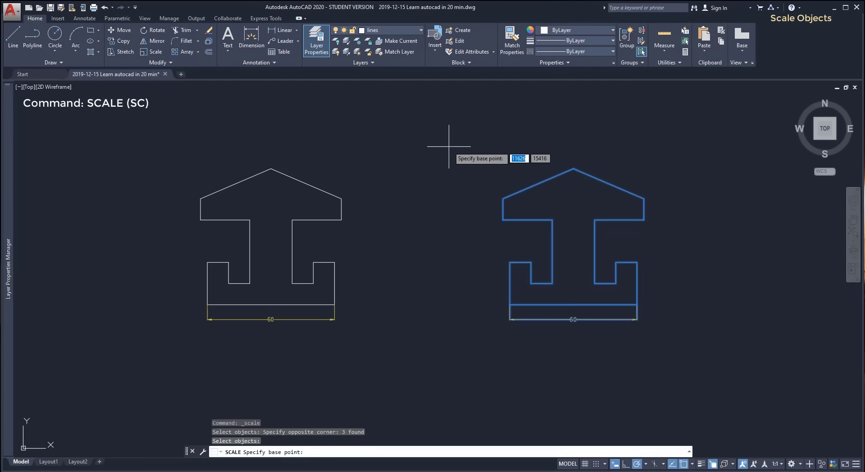
{"action": "left_click", "coordinate": [510, 304]}
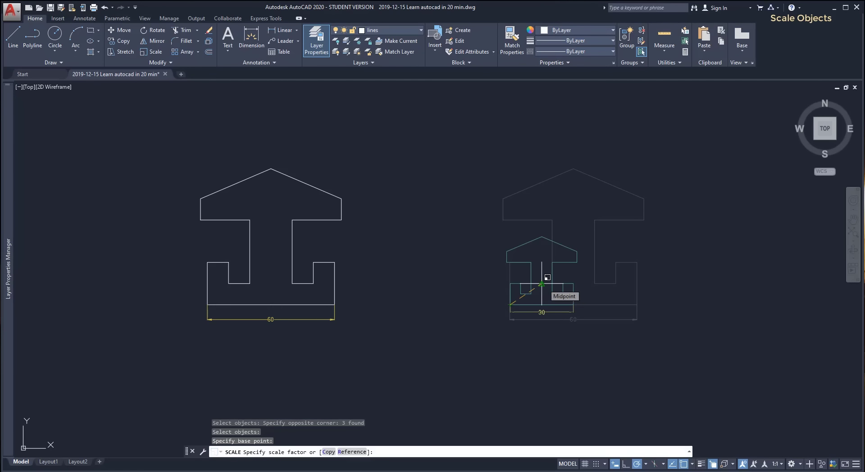
{"action": "scroll", "coordinate": [547, 297], "scroll_direction": "up", "scroll_amount": 6}
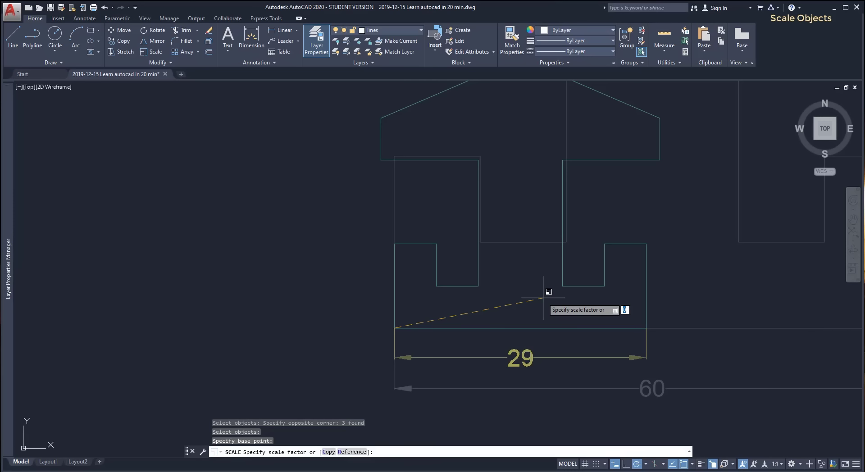
{"action": "type", "text": "2"}
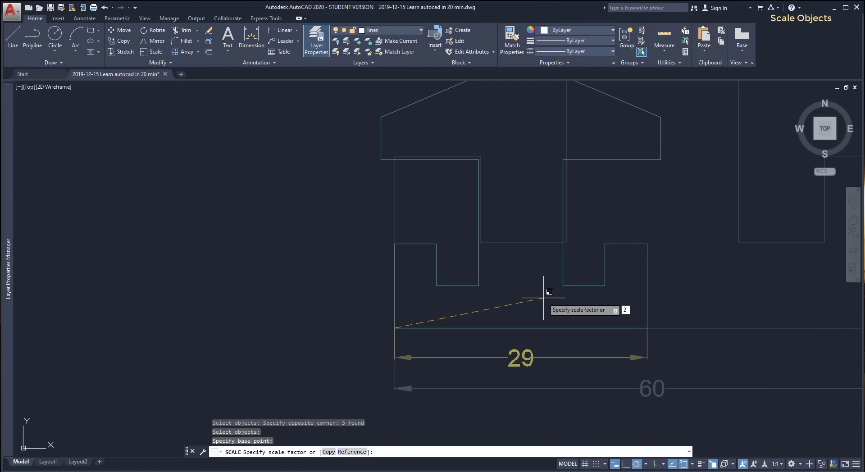
{"action": "key", "text": "Return"}
{"action": "scroll", "coordinate": [527, 284], "scroll_direction": "down", "scroll_amount": 5}
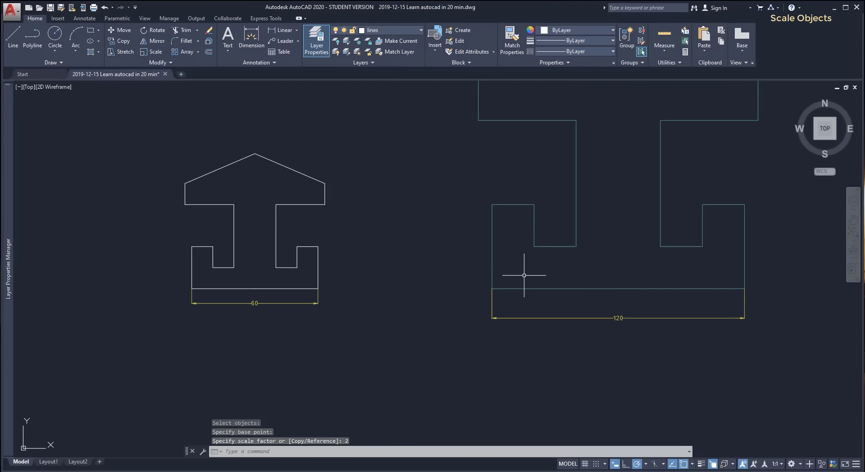
{"action": "scroll", "coordinate": [512, 237], "scroll_direction": "up", "scroll_amount": 2}
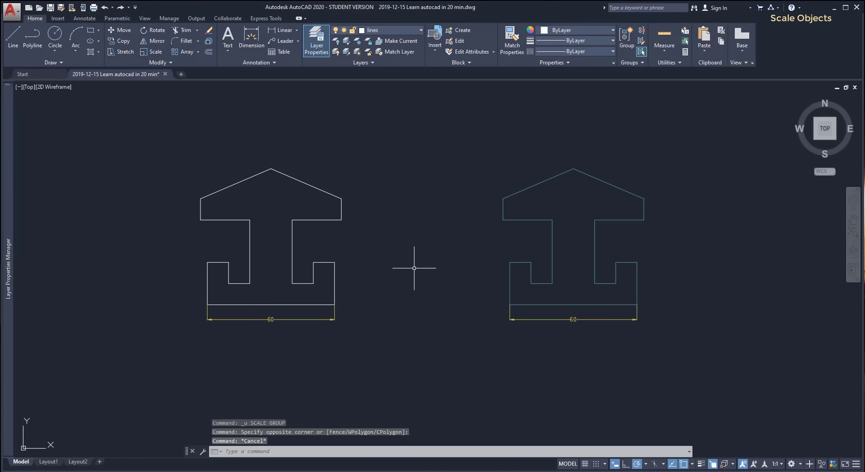
- Scale the teal shape by a factor of 0.5, using its lower-left corner as the base point
{"action": "type", "text": "sc"}
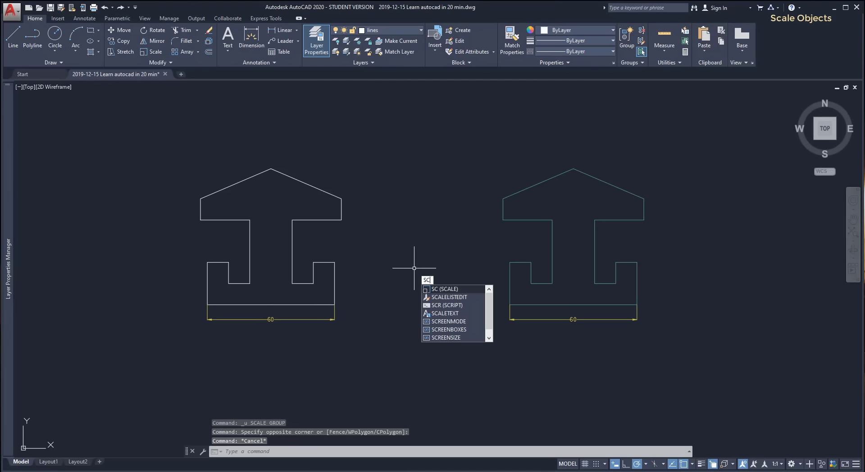
{"action": "key", "text": "Return"}
{"action": "left_click", "coordinate": [679, 291]}
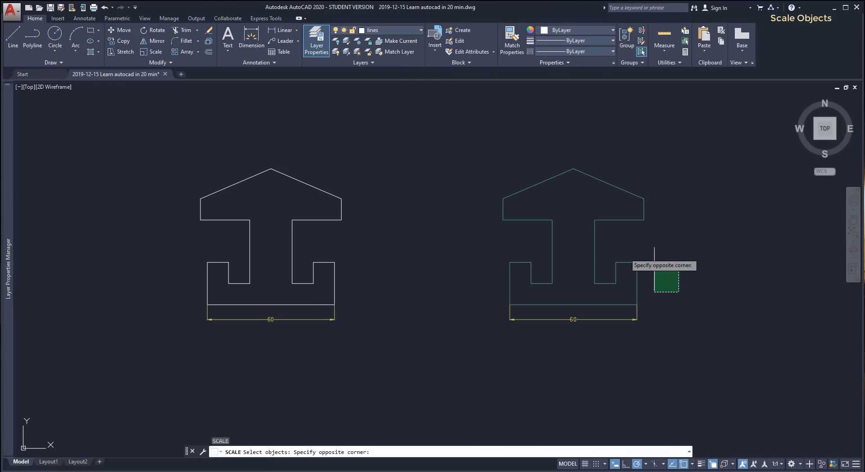
{"action": "left_click", "coordinate": [481, 176]}
{"action": "key", "text": "Return"}
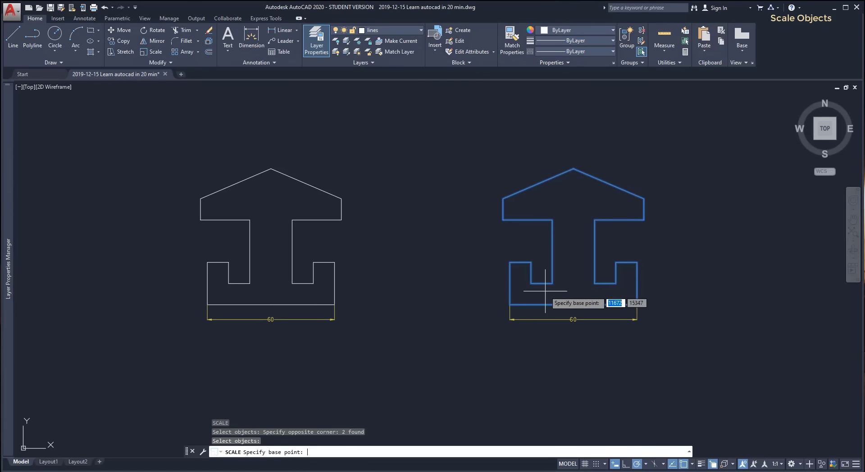
{"action": "left_click", "coordinate": [509, 305]}
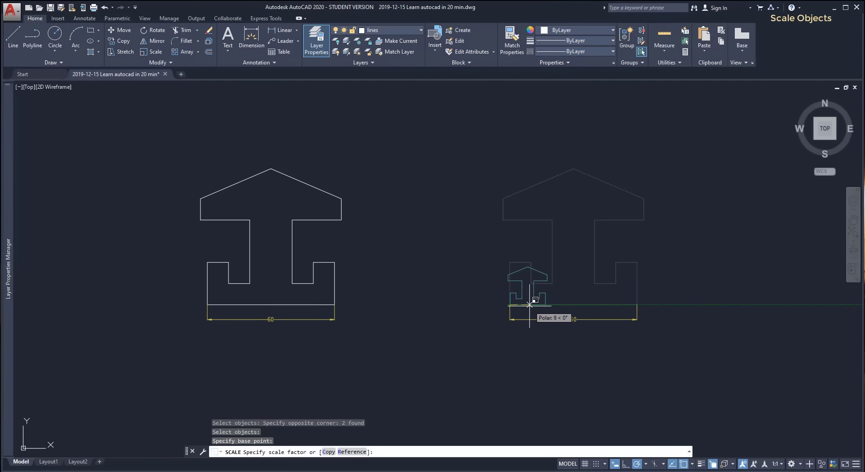
{"action": "type", "text": "0.5"}
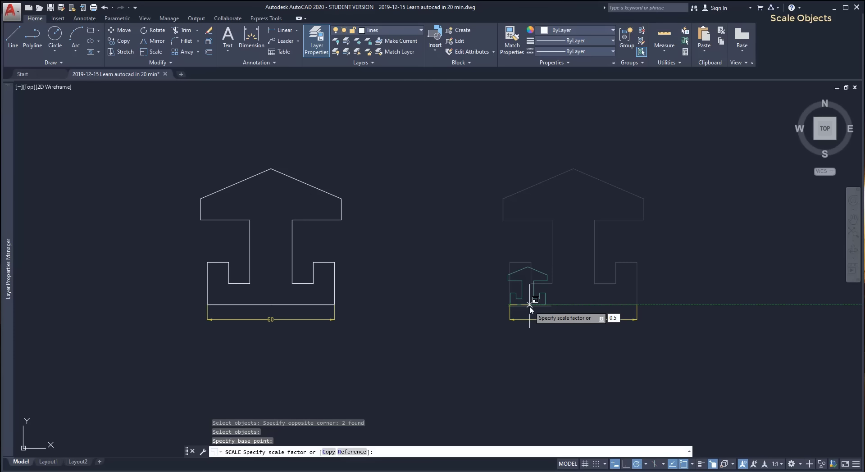
{"action": "key", "text": "Return"}
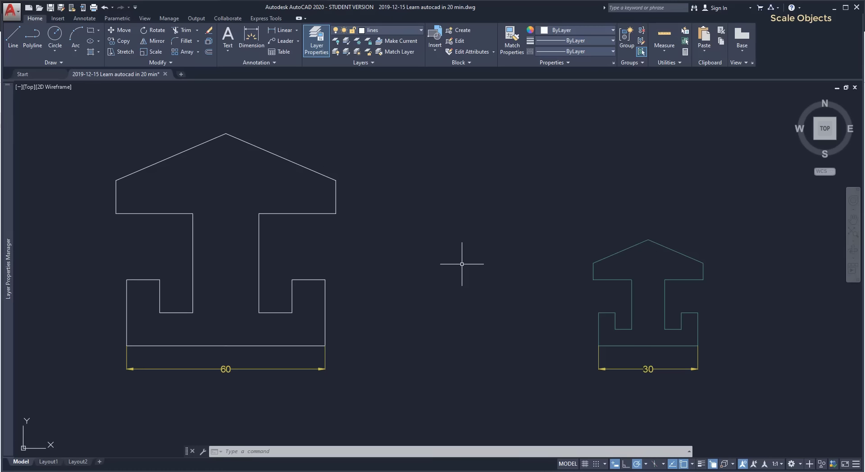
- Scale the teal shape and its dimension by reference from the lower-left corner, using the bottom edge as reference and 55 as the new length
{"action": "type", "text": "SC"}
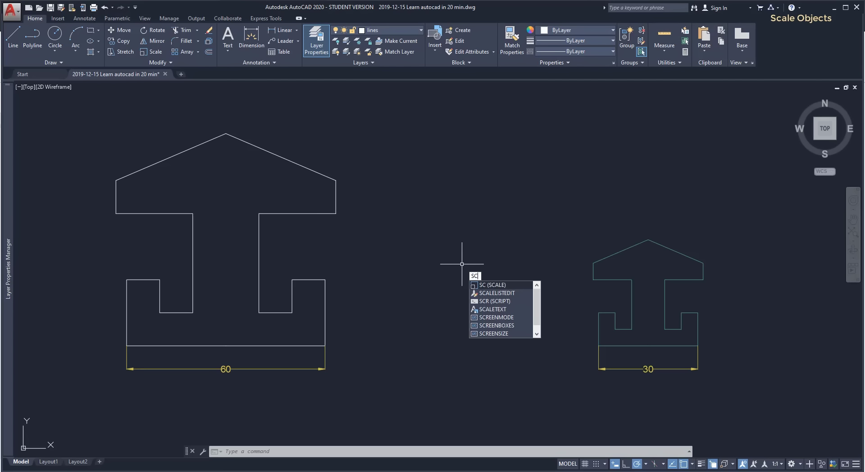
{"action": "key", "text": "Return"}
{"action": "left_click", "coordinate": [734, 386]}
{"action": "left_click", "coordinate": [504, 180]}
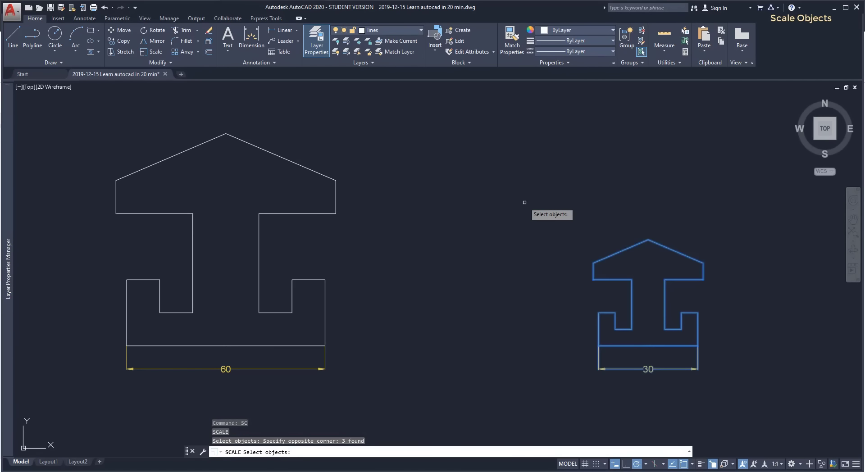
{"action": "key", "text": "Return"}
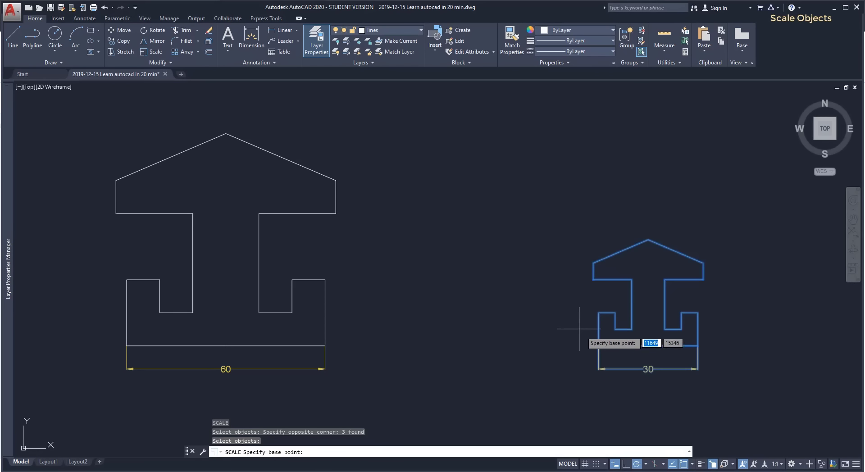
{"action": "left_click", "coordinate": [598, 345]}
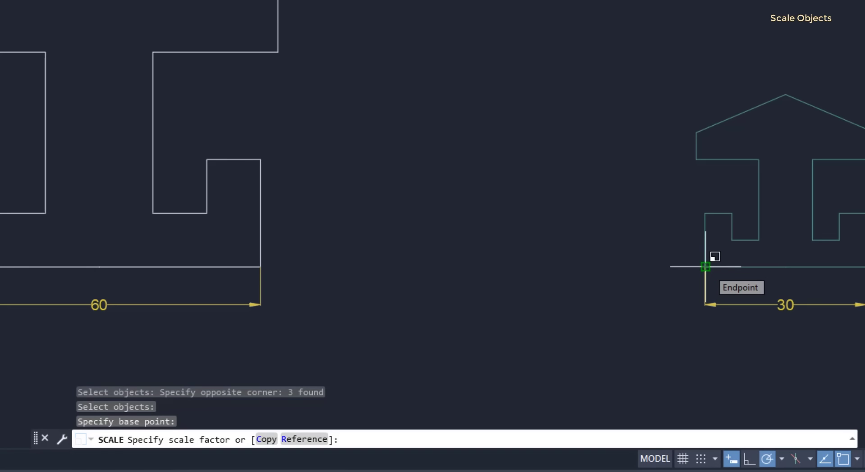
{"action": "type", "text": "r"}
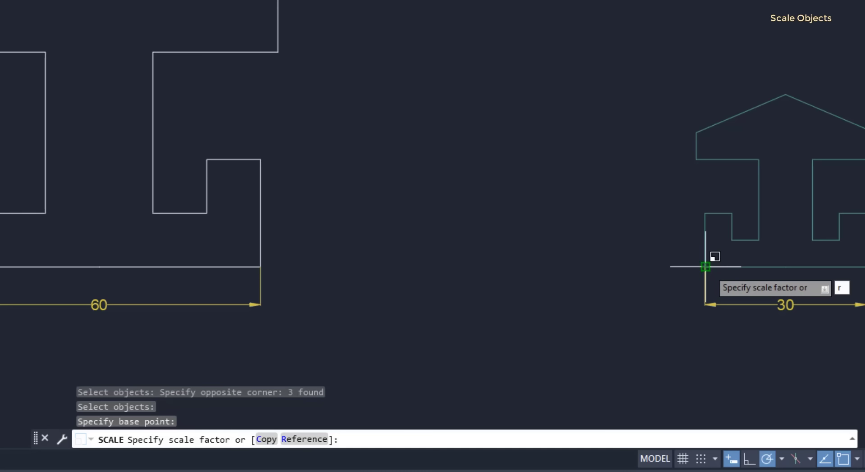
{"action": "key", "text": "Return"}
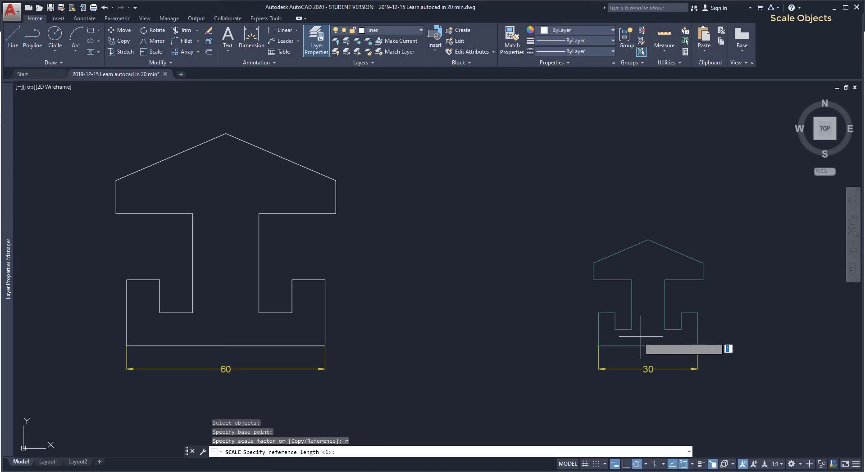
{"action": "left_click", "coordinate": [598, 345]}
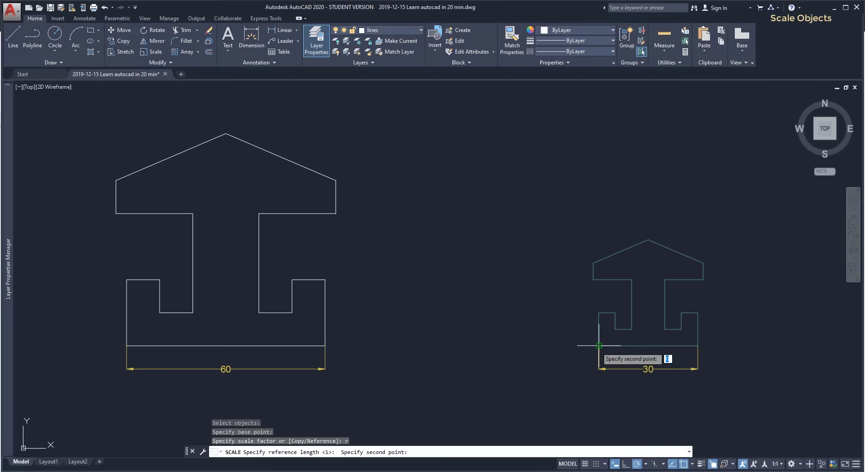
{"action": "left_click", "coordinate": [698, 346]}
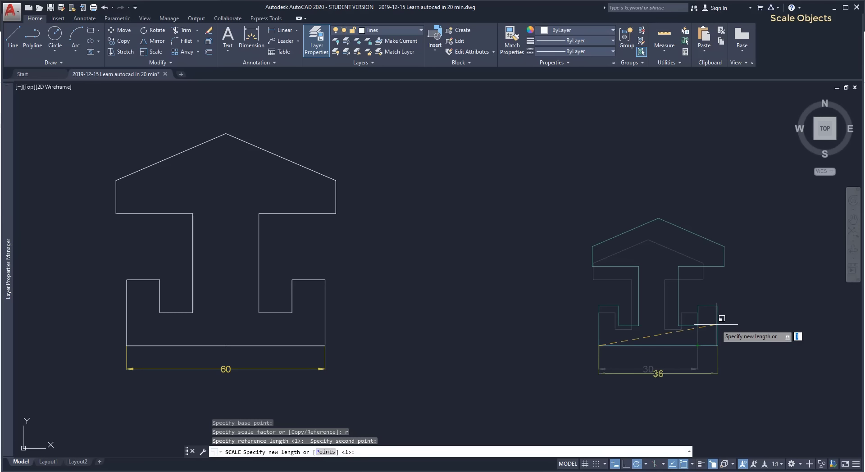
{"action": "type", "text": "55"}
{"action": "key", "text": "Return"}
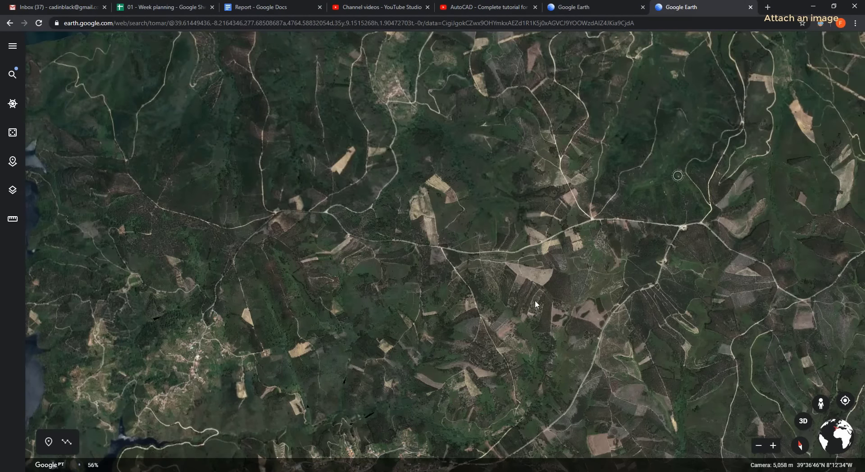
{"action": "scroll", "coordinate": [510, 269], "scroll_direction": "down", "scroll_amount": 3}
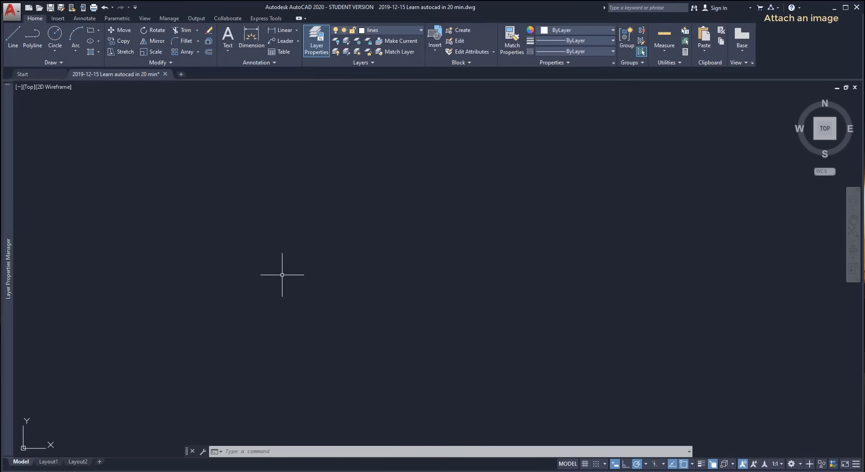
- Attach the image "tomar detail" with full path, specifying its insertion point on screen in the empty drawing area and accepting scale factor 1
{"action": "left_click", "coordinate": [58, 18]}
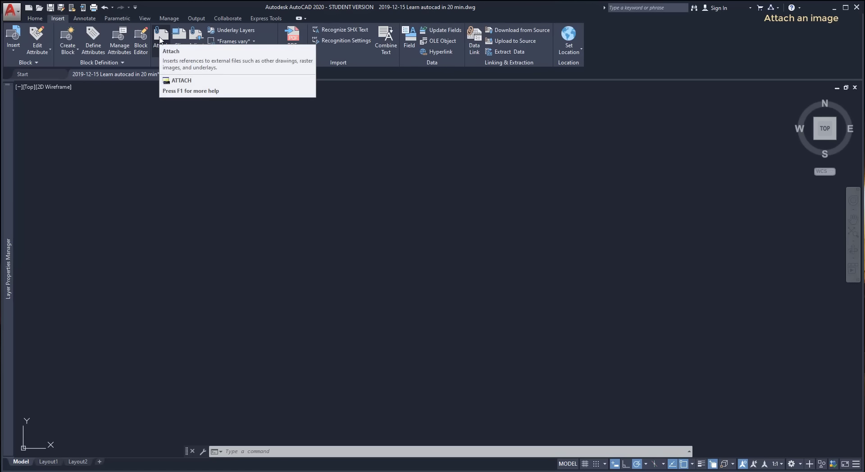
{"action": "left_click", "coordinate": [161, 40]}
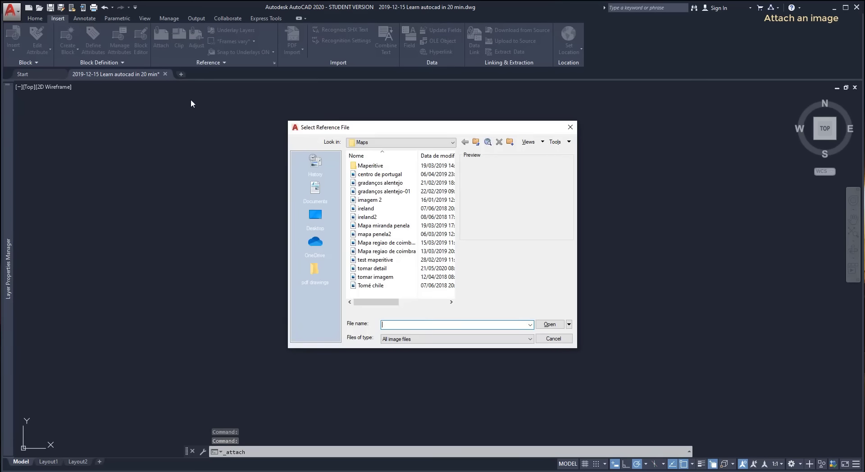
{"action": "left_click", "coordinate": [385, 271]}
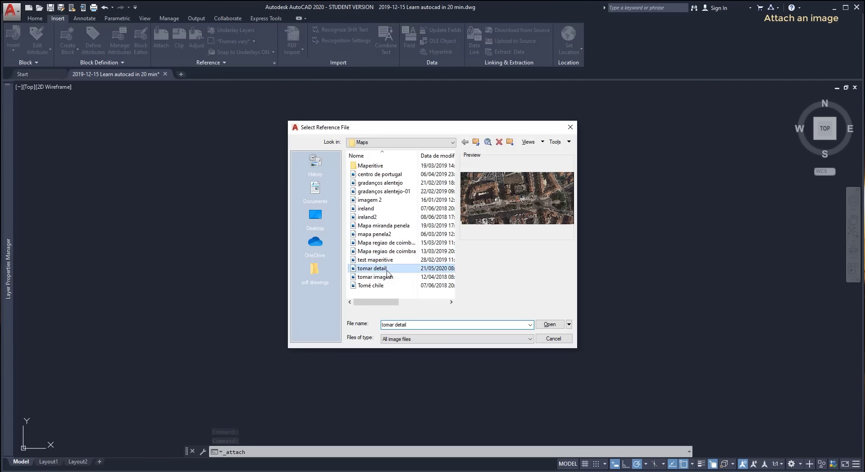
{"action": "left_click", "coordinate": [549, 324]}
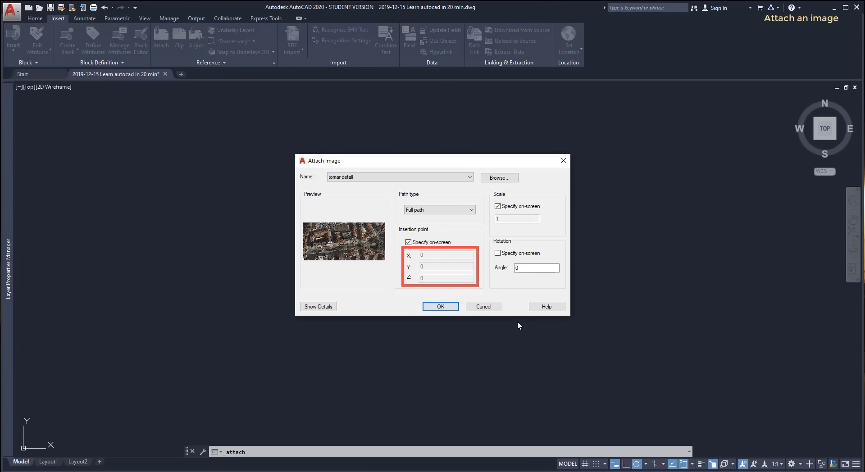
{"action": "left_click", "coordinate": [448, 306]}
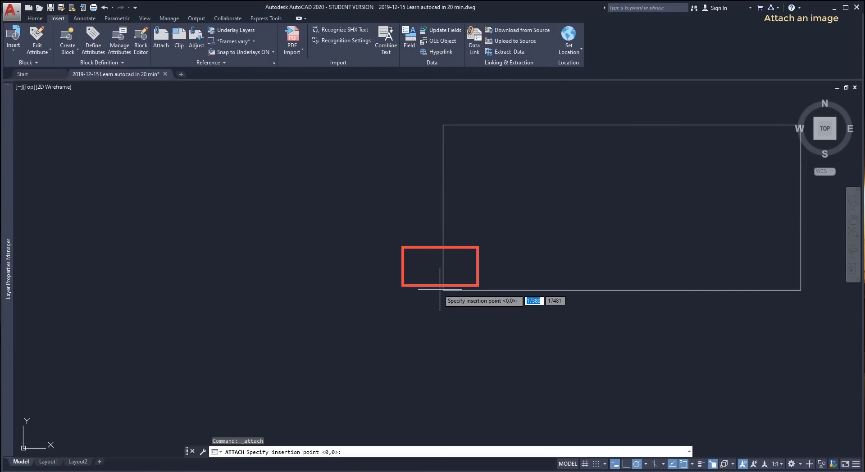
{"action": "left_click", "coordinate": [365, 301]}
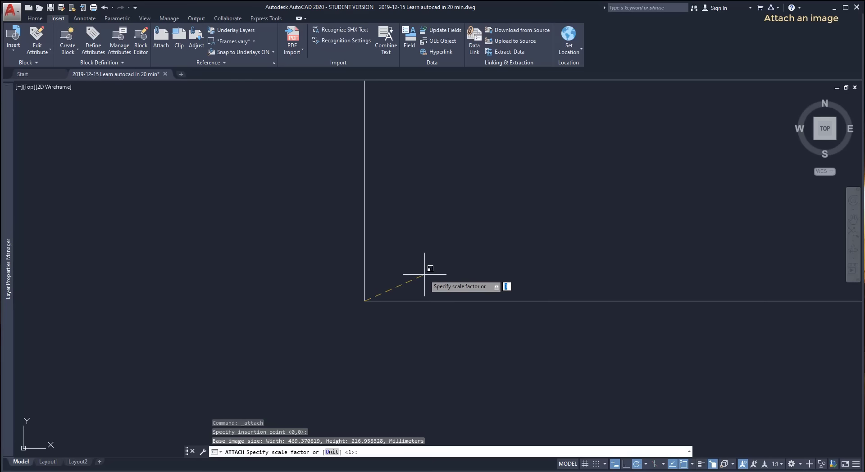
{"action": "key", "text": "Return"}
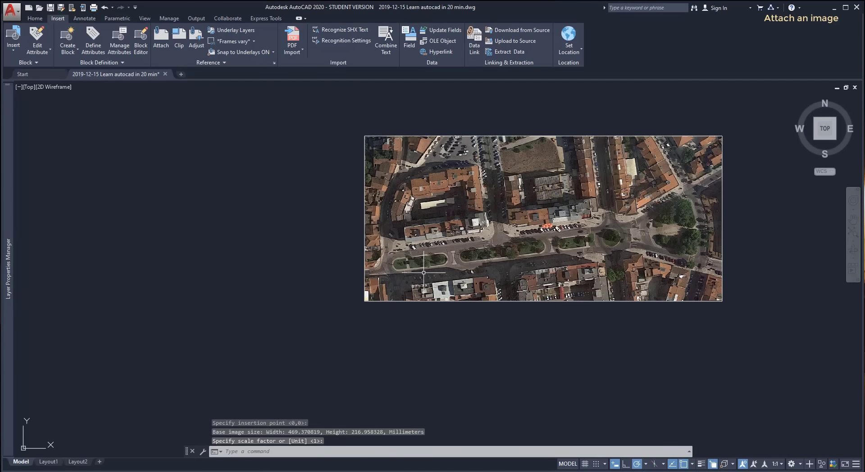
- Measure a distance on the attached aerial image, starting from the building corner beside the small roundabout
{"action": "scroll", "coordinate": [660, 190], "scroll_direction": "up", "scroll_amount": 2}
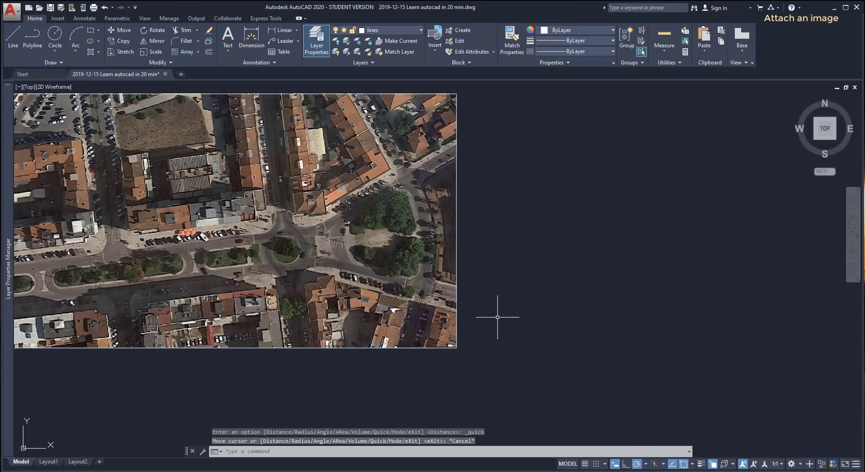
{"action": "type", "text": "DI"}
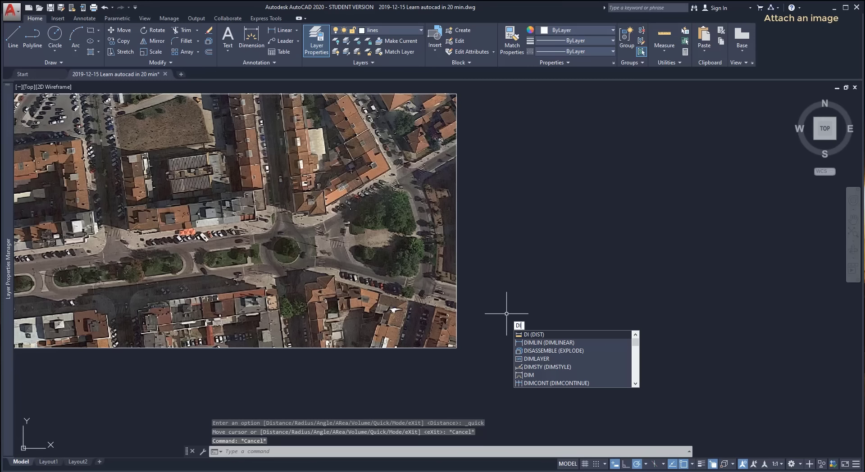
{"action": "key", "text": "Return"}
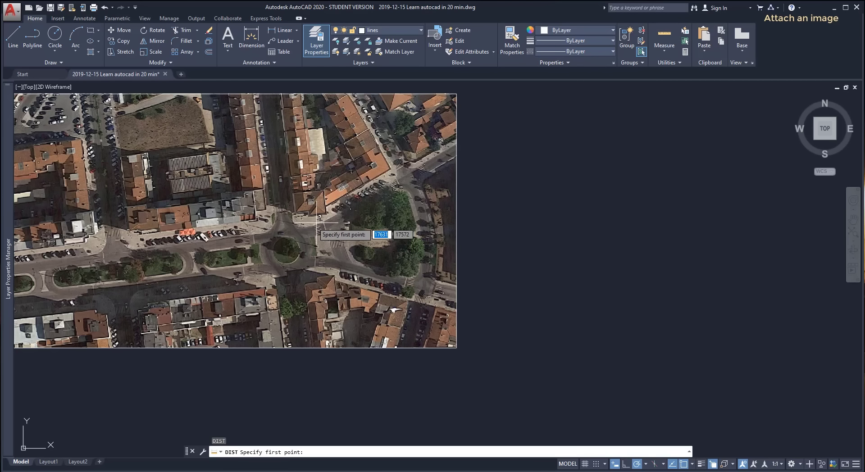
{"action": "left_click", "coordinate": [300, 216]}
{"action": "scroll", "coordinate": [283, 246], "scroll_direction": "down", "scroll_amount": 5}
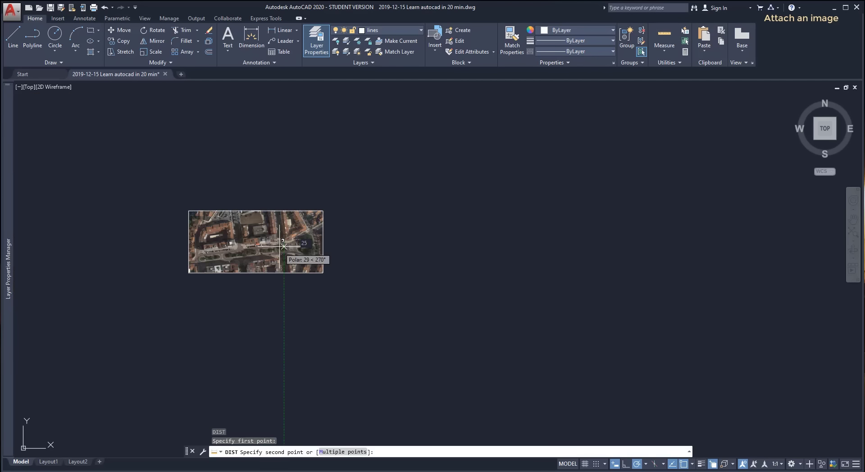
{"action": "scroll", "coordinate": [231, 247], "scroll_direction": "up", "scroll_amount": 5}
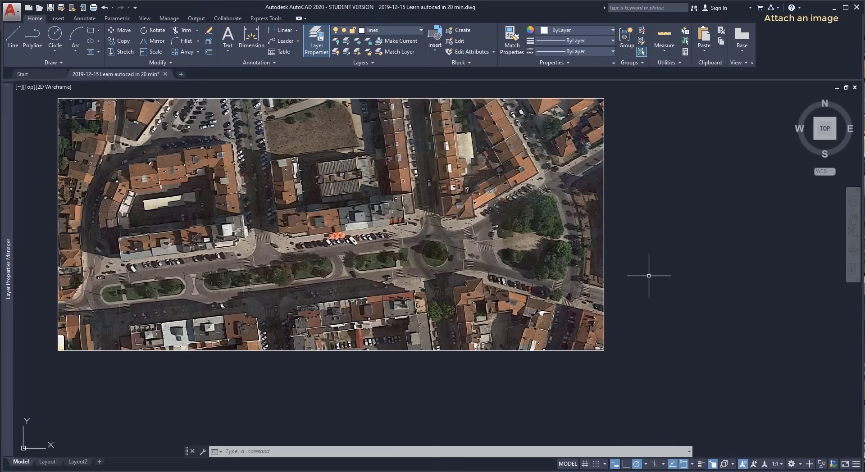
- Scale the attached image by reference from its lower-left corner, picking two building corners along the main street as the reference length
{"action": "type", "text": "SC"}
{"action": "key", "text": "Return"}
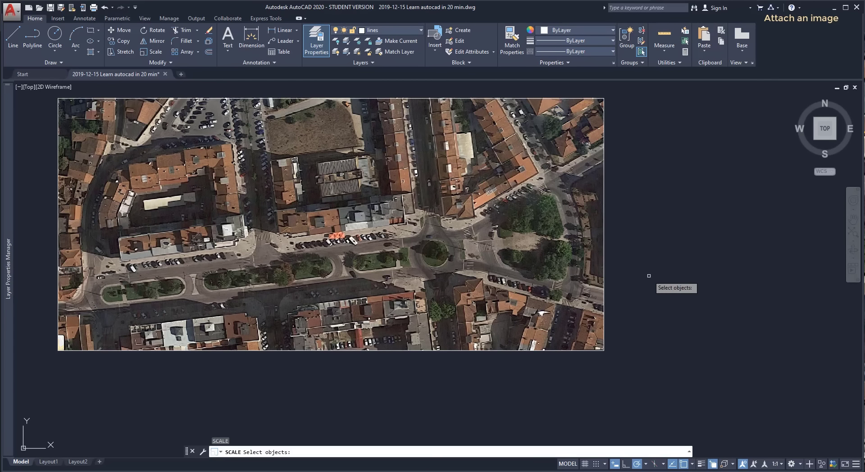
{"action": "left_click", "coordinate": [604, 281]}
{"action": "key", "text": "Return"}
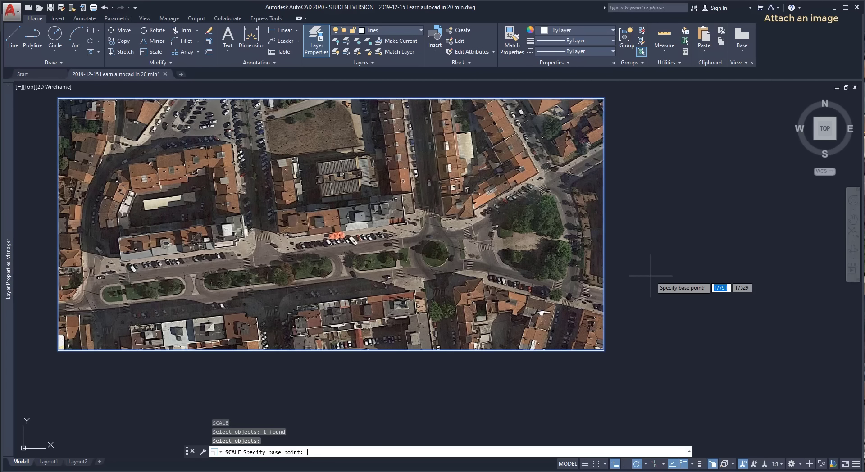
{"action": "left_click", "coordinate": [58, 350]}
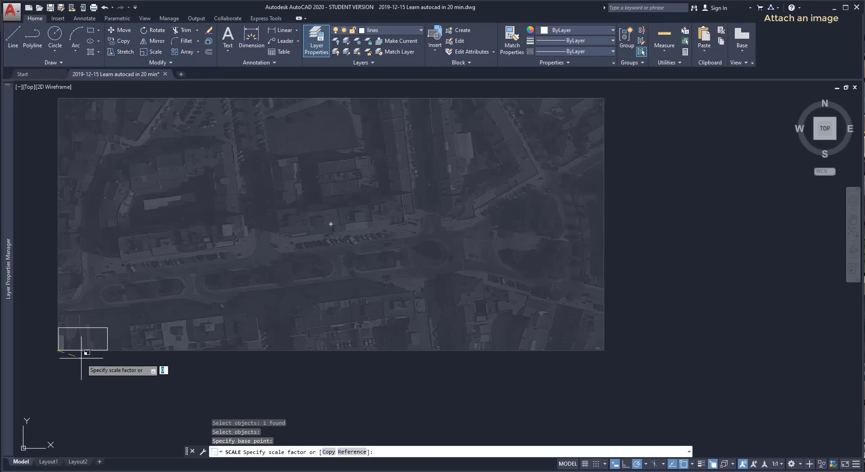
{"action": "type", "text": "r"}
{"action": "key", "text": "Return"}
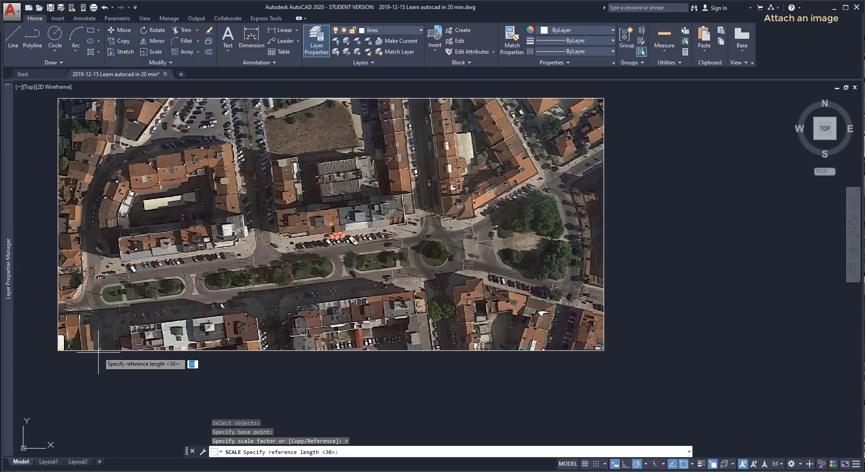
{"action": "scroll", "coordinate": [461, 211], "scroll_direction": "up", "scroll_amount": 3}
{"action": "scroll", "coordinate": [392, 207], "scroll_direction": "up", "scroll_amount": 5}
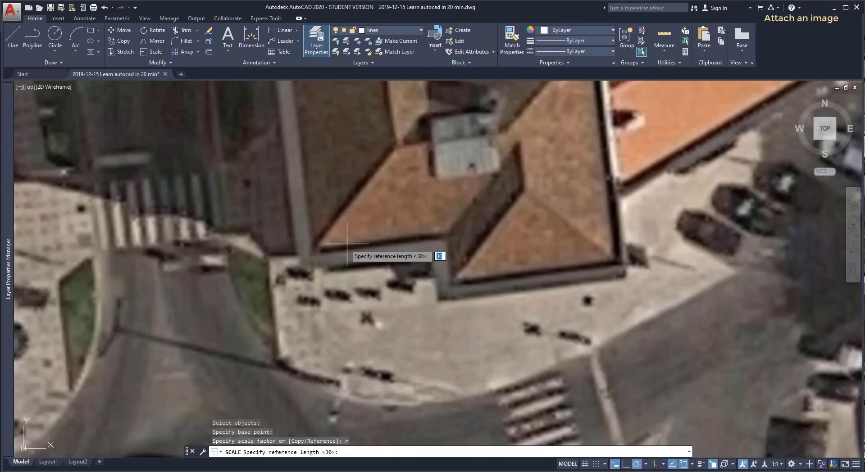
{"action": "left_click", "coordinate": [312, 251]}
{"action": "scroll", "coordinate": [312, 252], "scroll_direction": "down", "scroll_amount": 6}
{"action": "scroll", "coordinate": [198, 250], "scroll_direction": "up", "scroll_amount": 8}
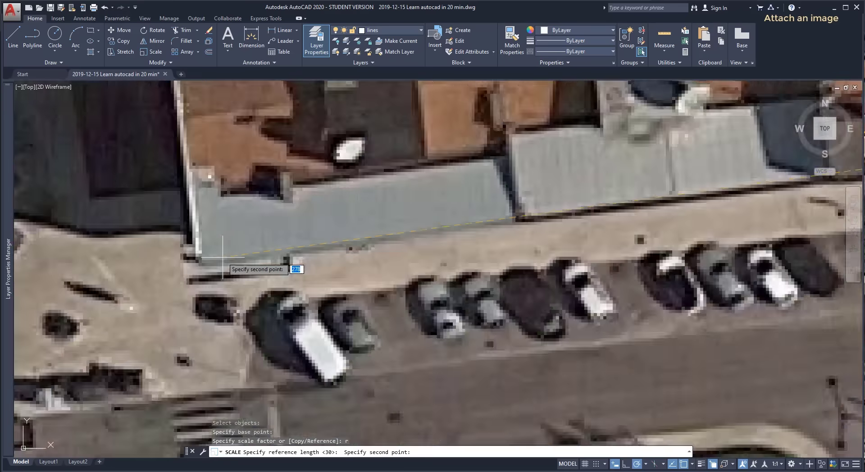
{"action": "left_click", "coordinate": [202, 249]}
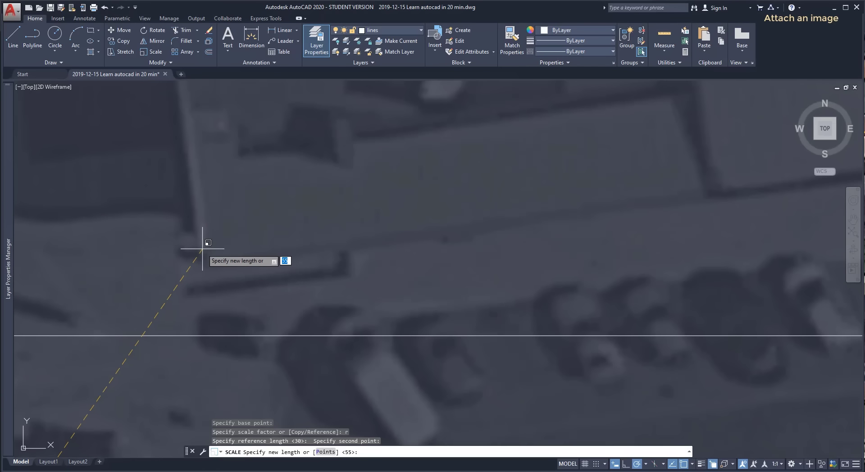
{"action": "left_click", "coordinate": [250, 471]}
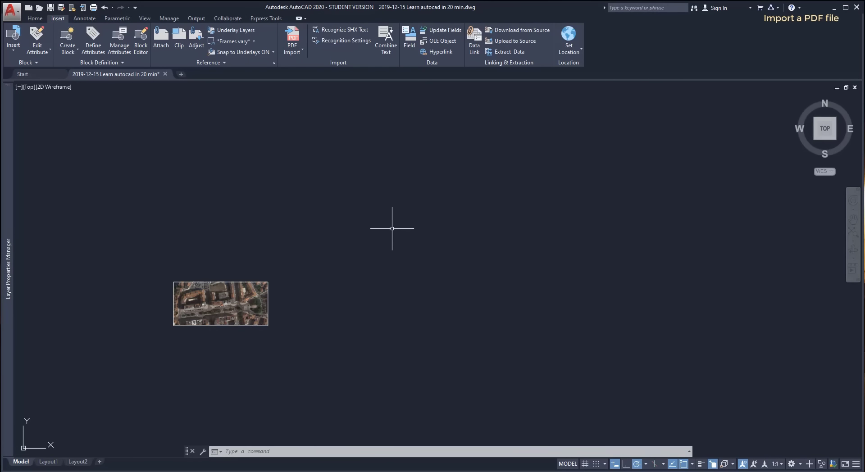
- Import page 1 of "01-Autocad - Exercises for beginners - 1.pdf" at scale 1, using the PDF layers
{"action": "left_click", "coordinate": [292, 35]}
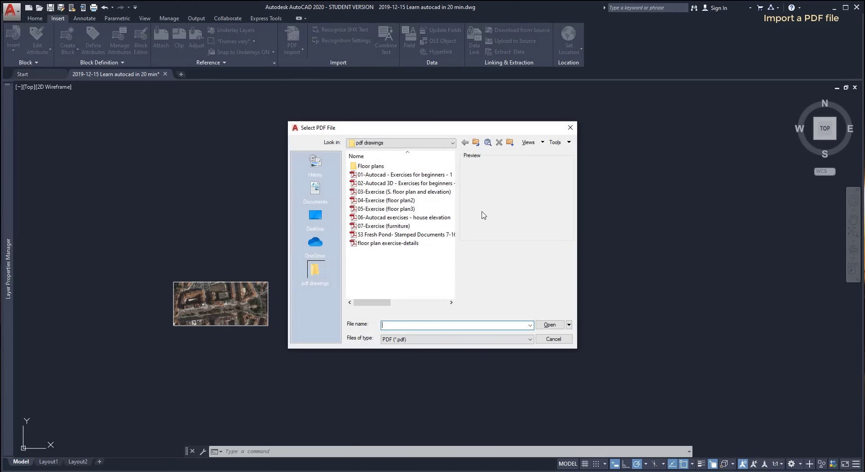
{"action": "left_click", "coordinate": [445, 176]}
{"action": "double_click", "coordinate": [445, 176]}
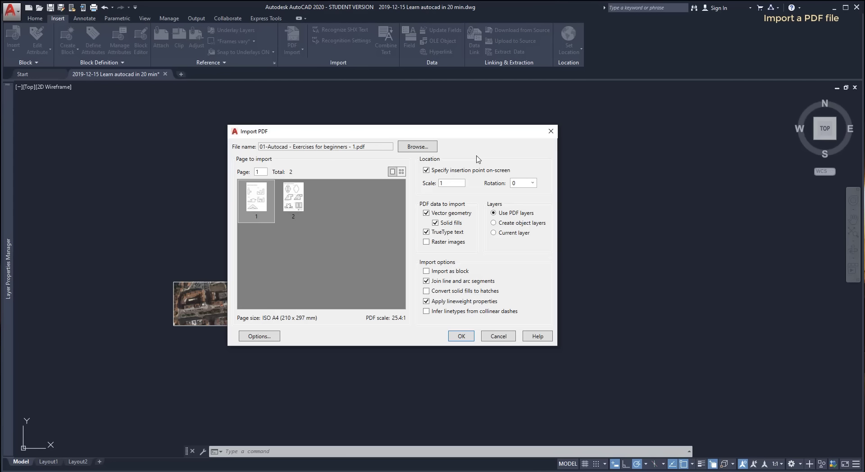
{"action": "left_click", "coordinate": [301, 206]}
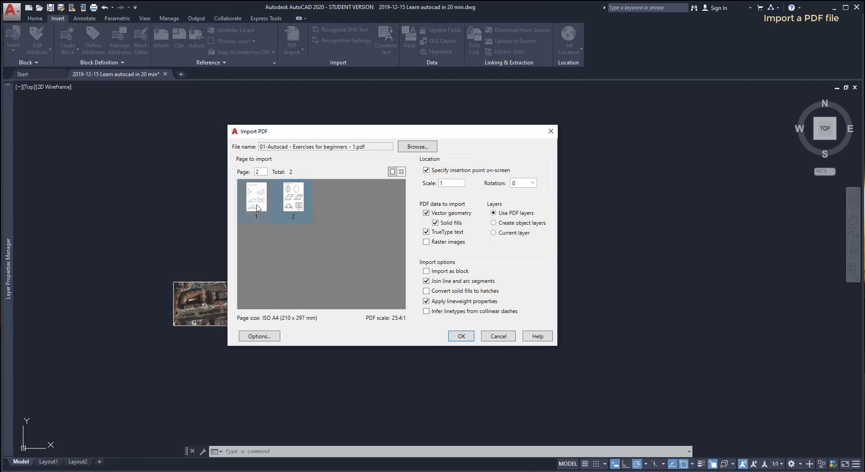
{"action": "left_click", "coordinate": [258, 208]}
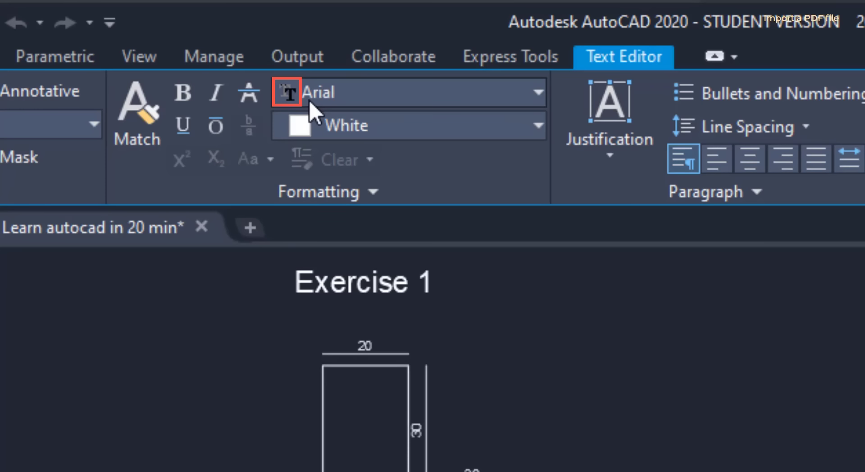
- Look through the available fonts for the imported Exercise 3 heading in the text editor
{"action": "left_click", "coordinate": [401, 93]}
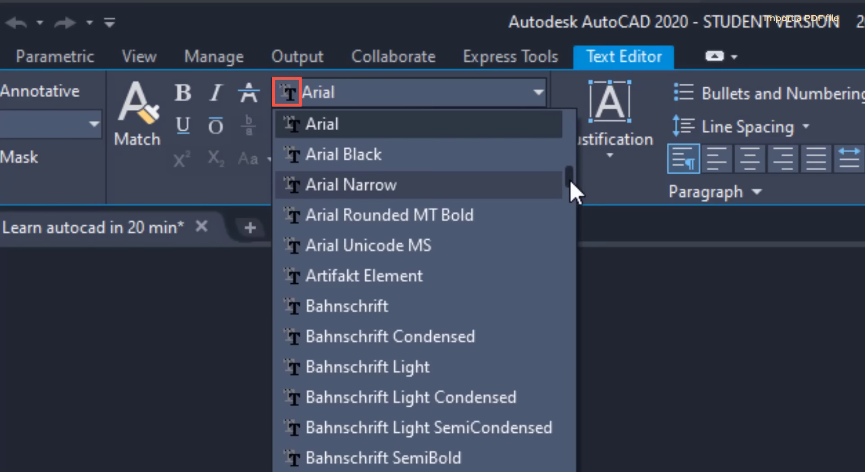
{"action": "left_click_drag", "start_coordinate": [569, 179], "coordinate": [571, 220]}
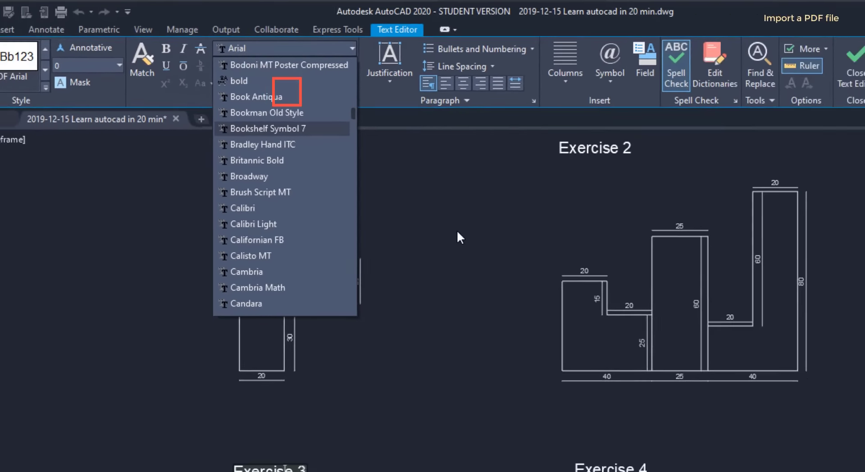
{"action": "left_click", "coordinate": [743, 444]}
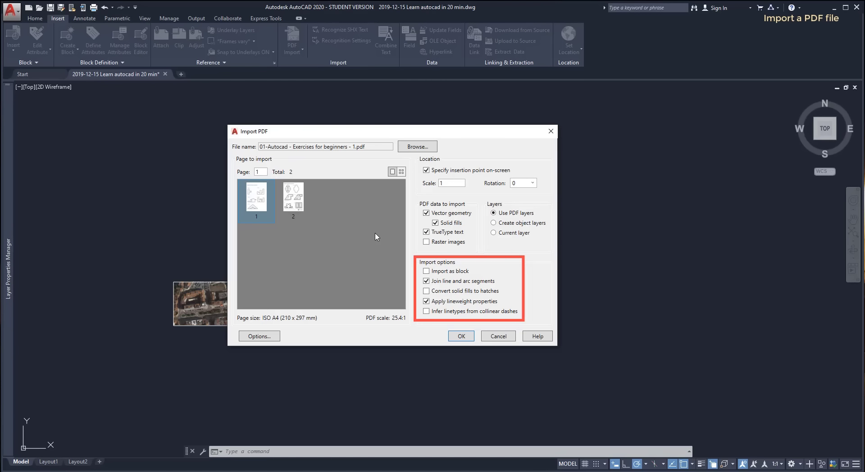
- Import PDF page 1 with line and arc segments joined and lineweights applied, placing it in the empty area beside the aerial image
{"action": "left_click", "coordinate": [461, 336]}
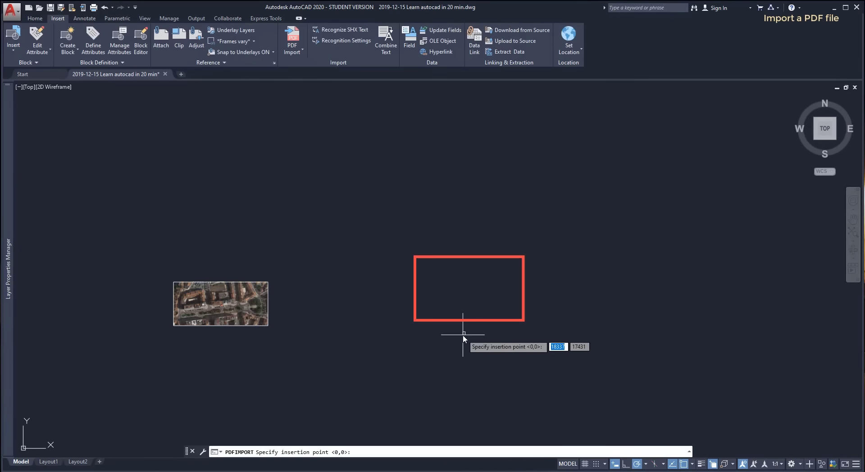
{"action": "left_click", "coordinate": [509, 264]}
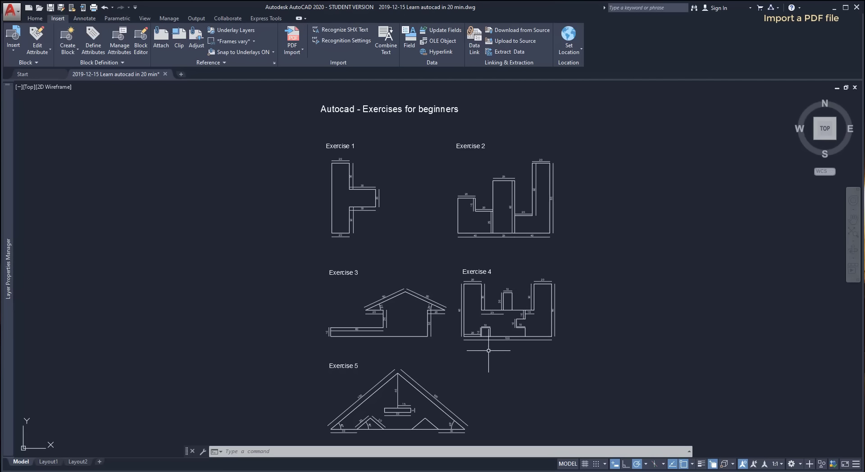
- Select the house-shaped outline of Exercise 3 to examine whether its imported segments are joined
{"action": "mouse_move", "coordinate": [11, 268]}
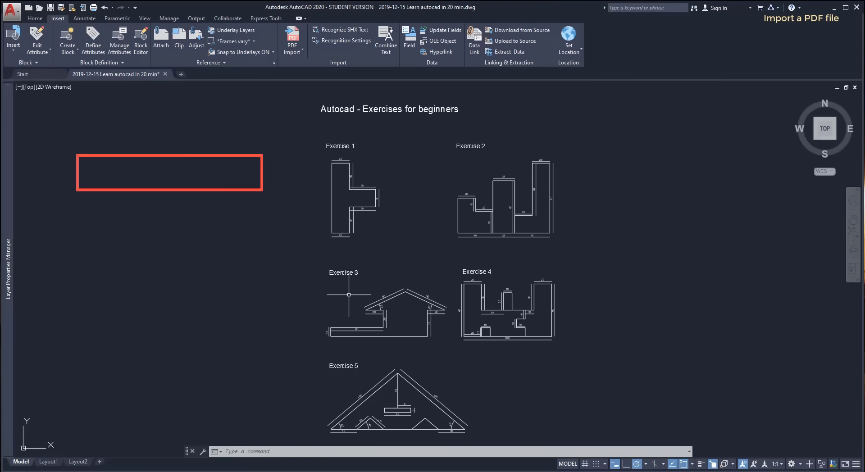
{"action": "scroll", "coordinate": [417, 322], "scroll_direction": "up", "scroll_amount": 5}
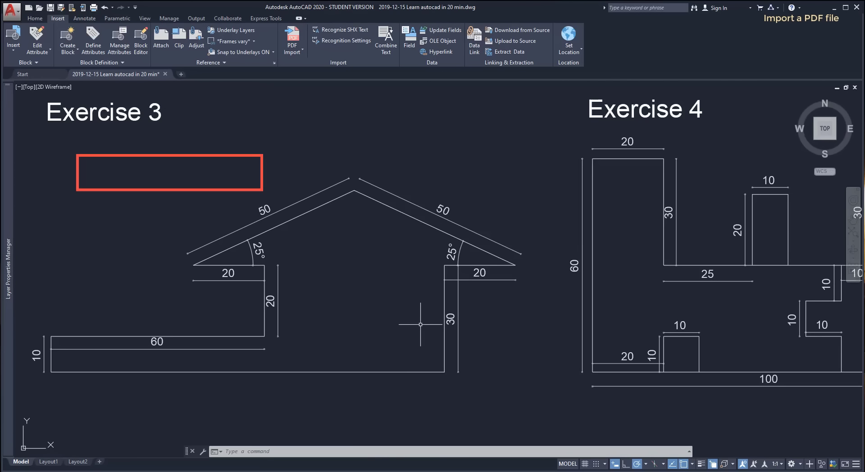
{"action": "left_click", "coordinate": [444, 339]}
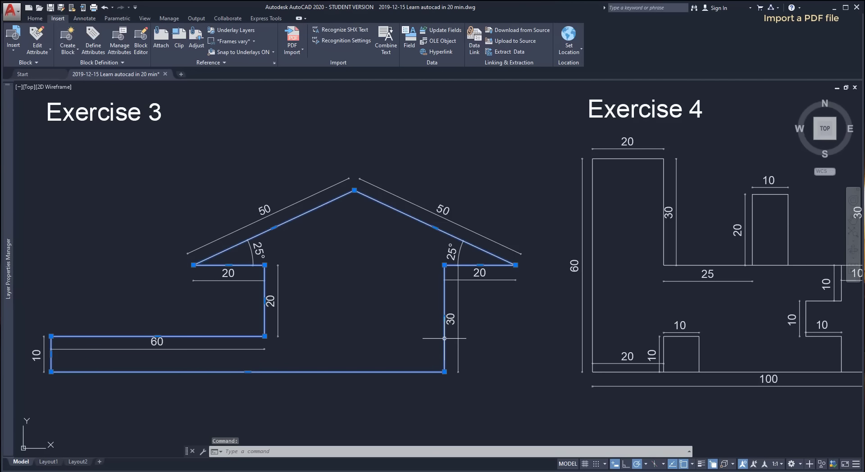
{"action": "mouse_move", "coordinate": [444, 318]}
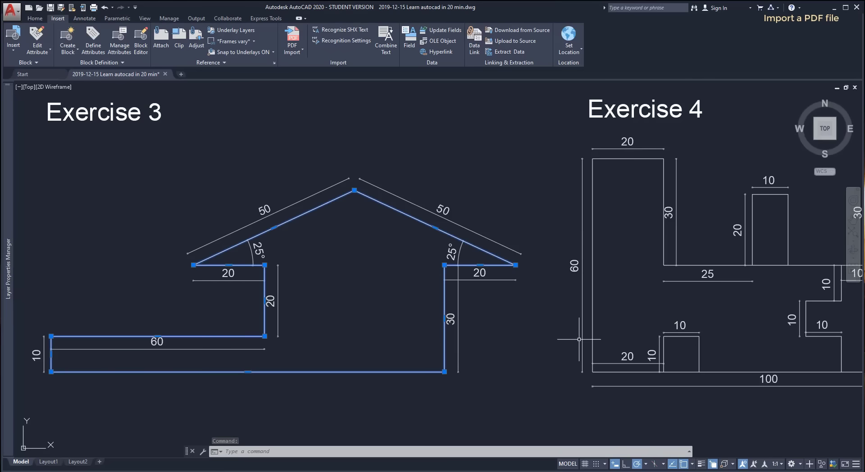
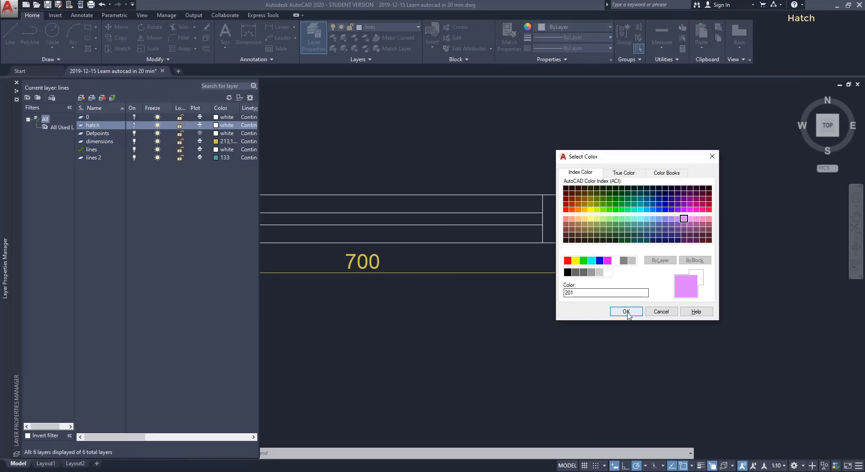
- Set the hatch layer's color to index color 201
{"action": "left_click", "coordinate": [626, 311]}
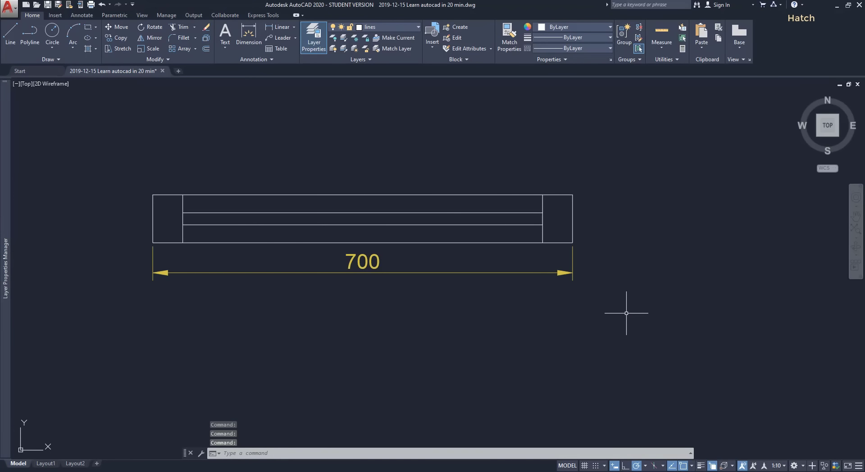
- Hatch the narrow rectangle at the left end of the 700-wide frame on the lines layer
{"action": "left_click", "coordinate": [87, 49]}
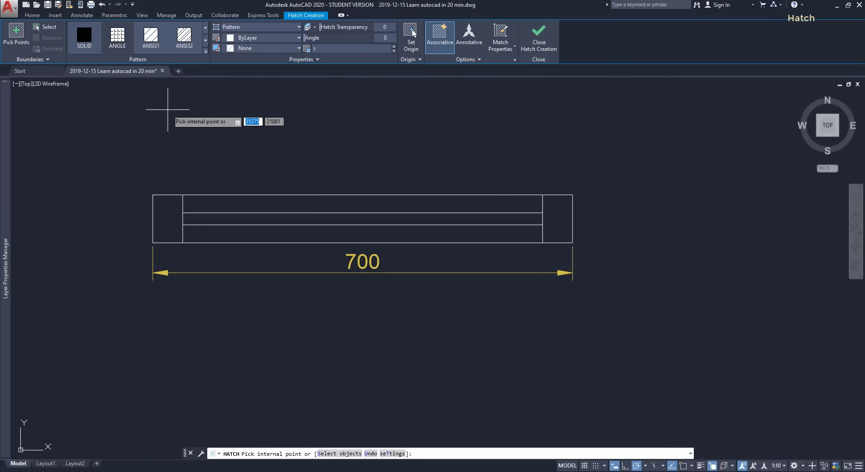
{"action": "left_click", "coordinate": [169, 214]}
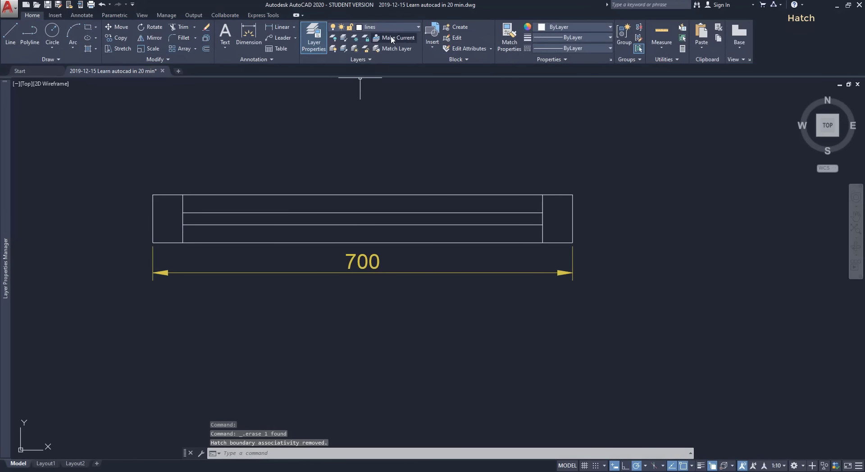
- Make the hatch layer current and turn it on
{"action": "left_click", "coordinate": [397, 28]}
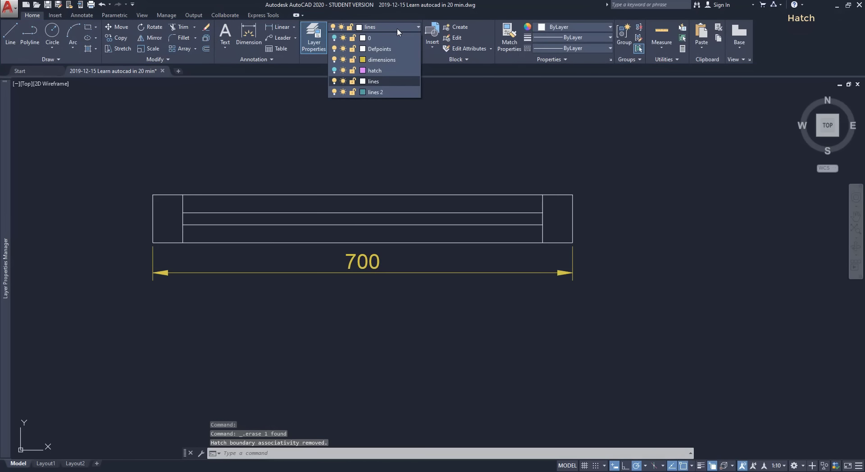
{"action": "left_click", "coordinate": [375, 72]}
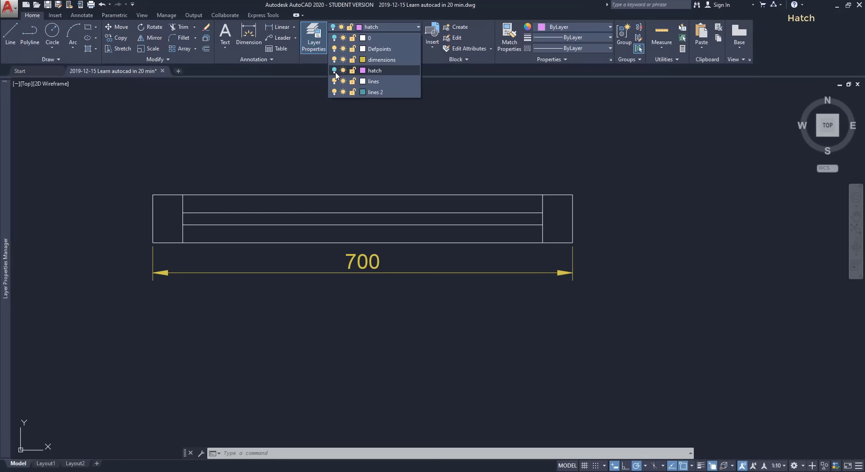
{"action": "left_click", "coordinate": [334, 71]}
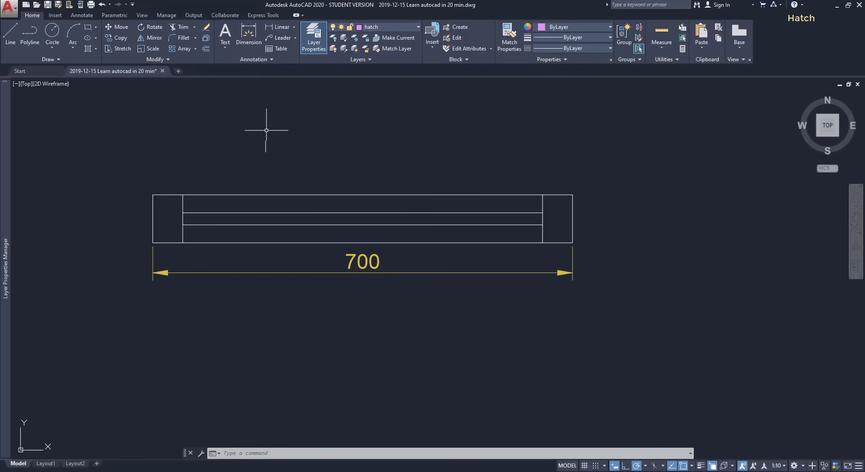
- Hatch the frame's left end rectangle with the ANGLE pattern on the hatch layer, and select the hatch to inspect it
{"action": "left_click", "coordinate": [88, 51]}
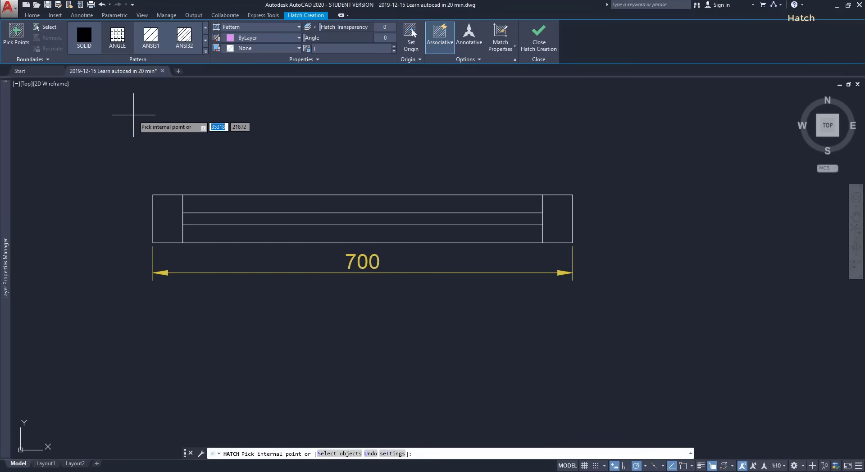
{"action": "left_click", "coordinate": [168, 211]}
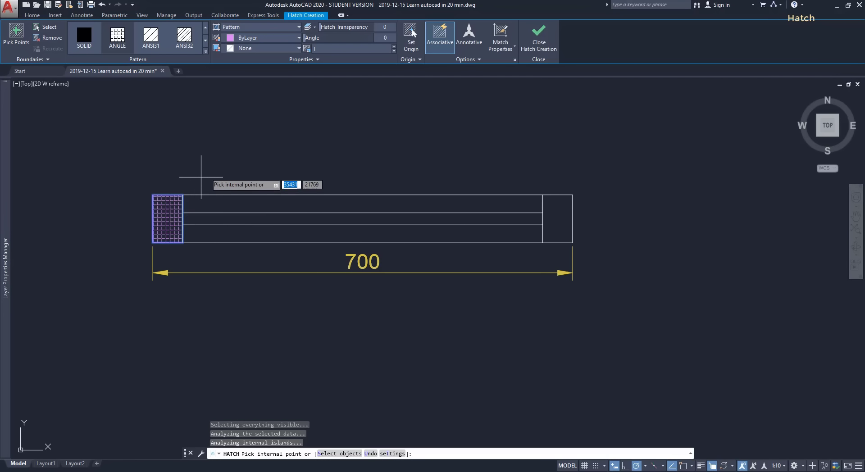
{"action": "key", "text": "Return"}
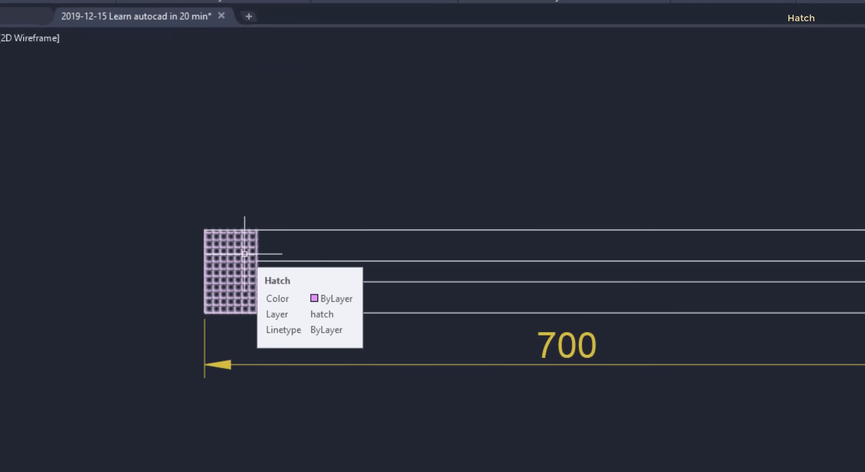
{"action": "left_click", "coordinate": [245, 253]}
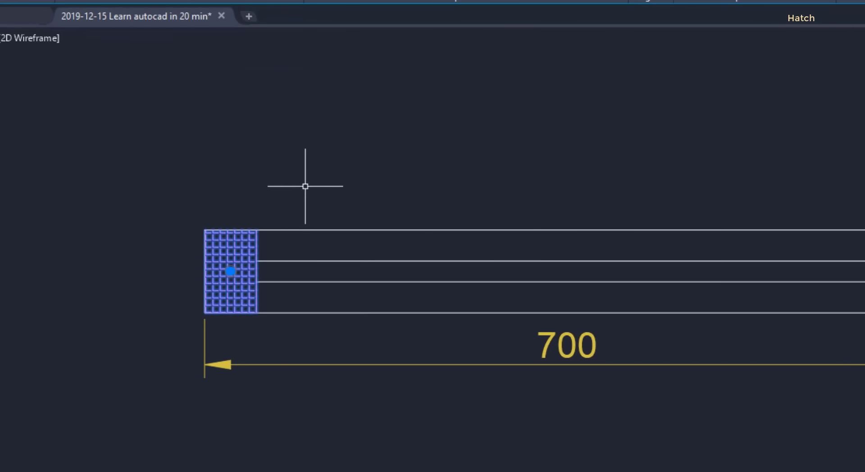
{"action": "key", "text": "Escape"}
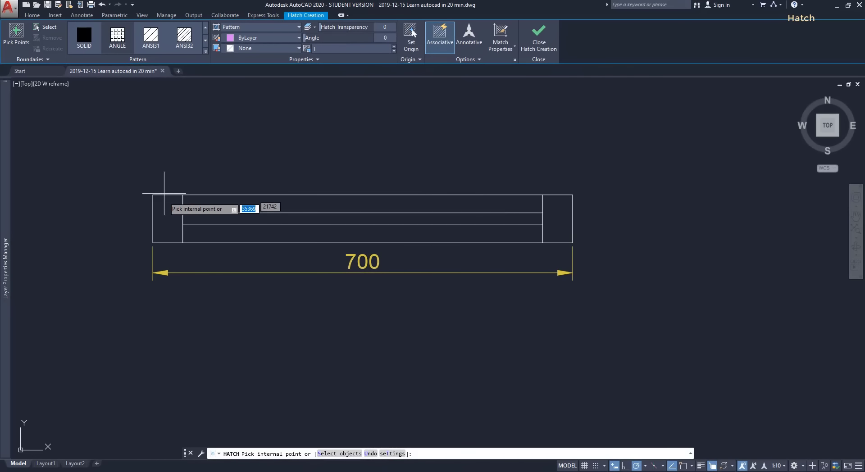
- Hatch both end rectangles of the frame with the ANGLE pattern as one hatch
{"action": "left_click", "coordinate": [168, 223]}
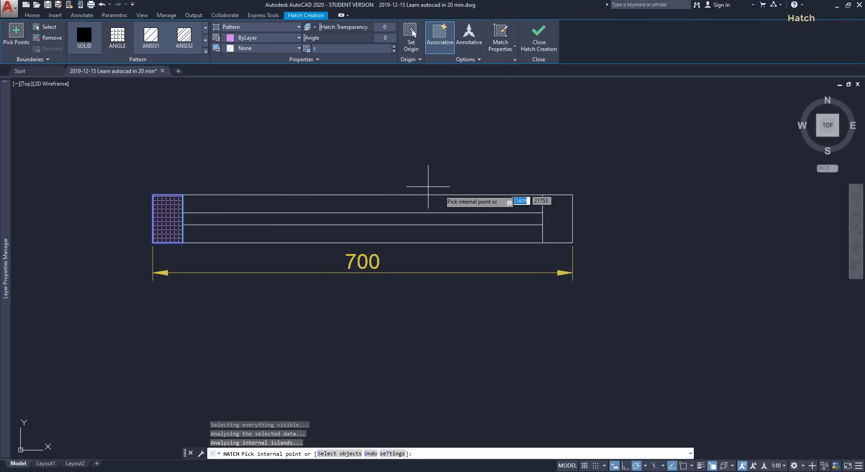
{"action": "left_click", "coordinate": [558, 214]}
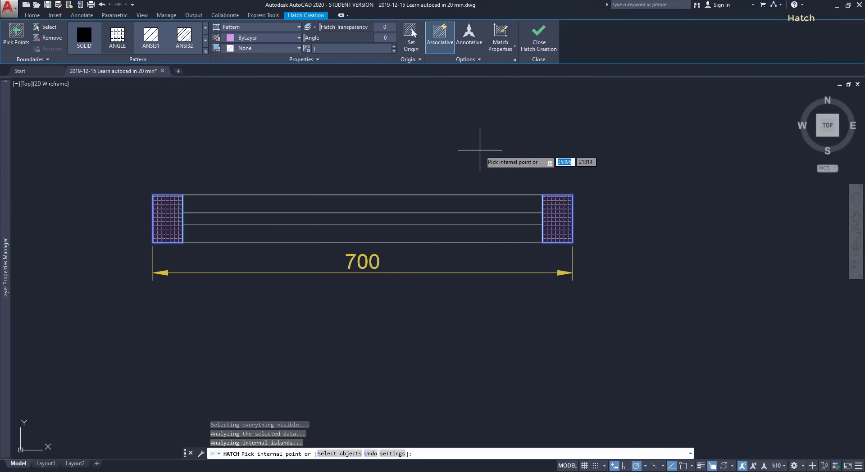
{"action": "key", "text": "Return"}
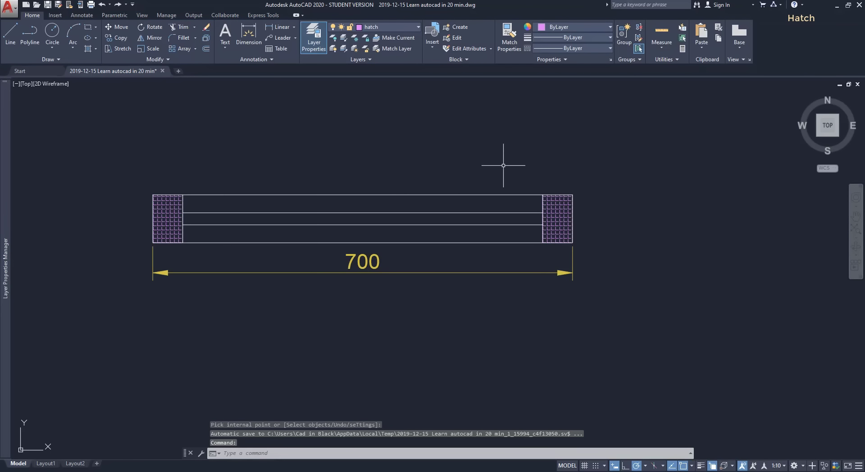
- Browse the available patterns for the end-rectangle hatch and change it to ANSI32
{"action": "left_click", "coordinate": [556, 210]}
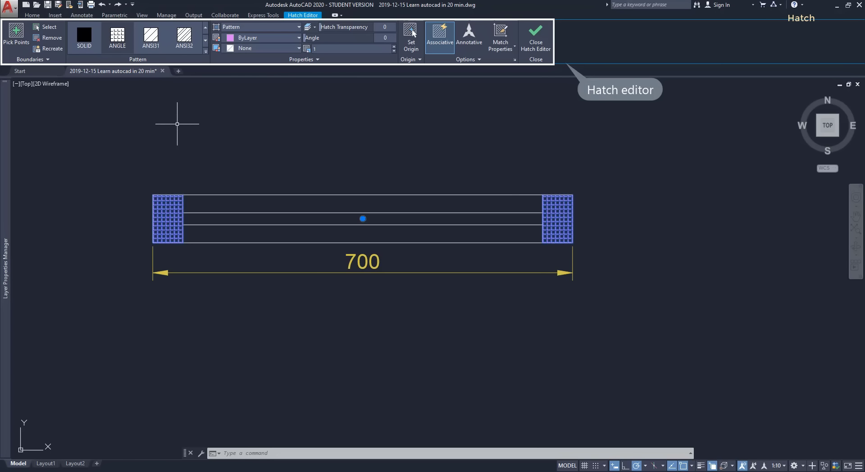
{"action": "left_click", "coordinate": [204, 52]}
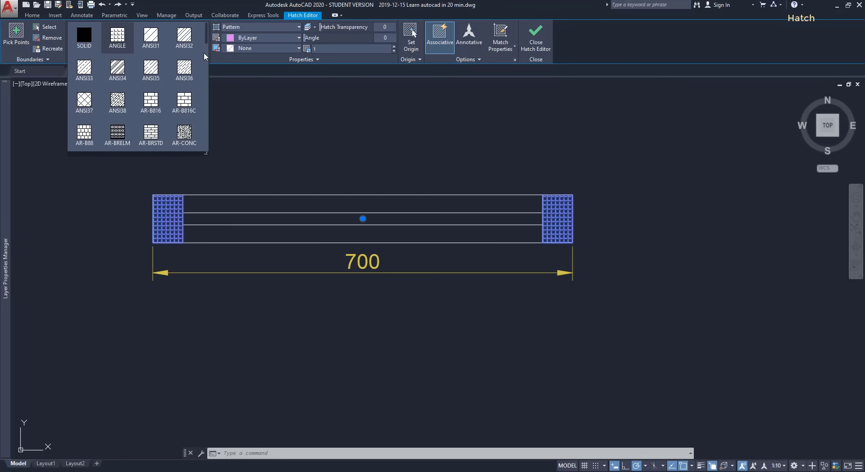
{"action": "scroll", "coordinate": [183, 63], "scroll_direction": "down", "scroll_amount": 5}
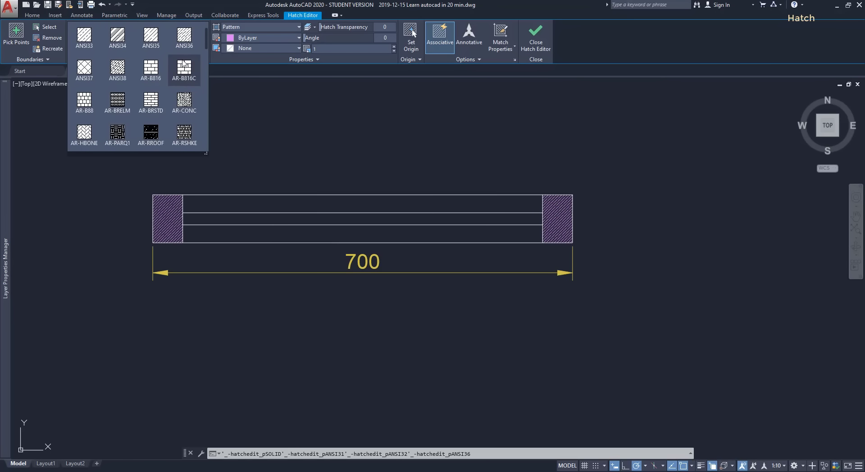
{"action": "scroll", "coordinate": [184, 63], "scroll_direction": "down", "scroll_amount": 8}
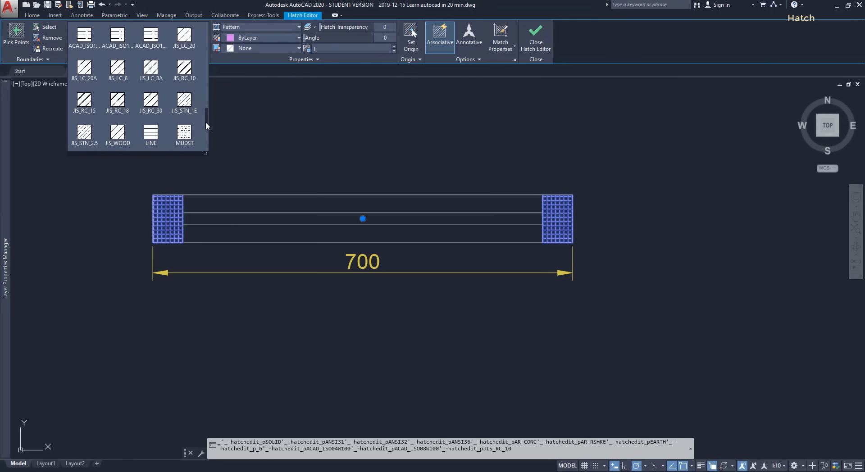
{"action": "left_click_drag", "start_coordinate": [205, 122], "coordinate": [205, 26]}
{"action": "left_click", "coordinate": [192, 35]}
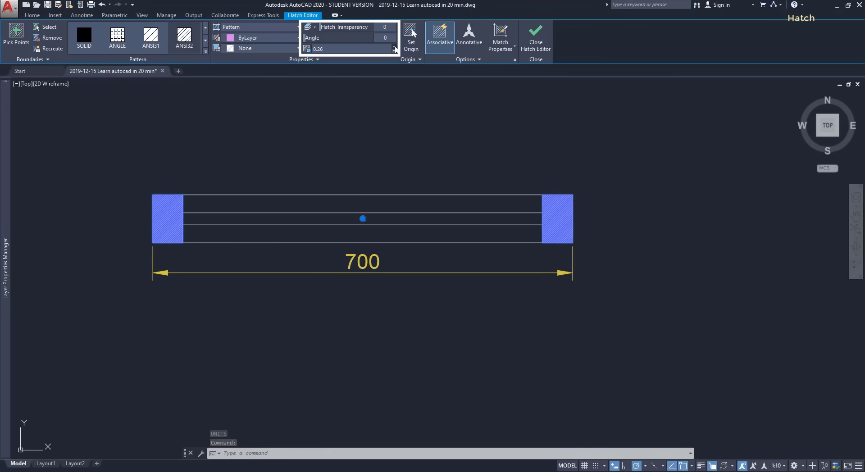
- Increase the hatch pattern scale stepwise to 0.76
{"action": "left_click", "coordinate": [394, 47]}
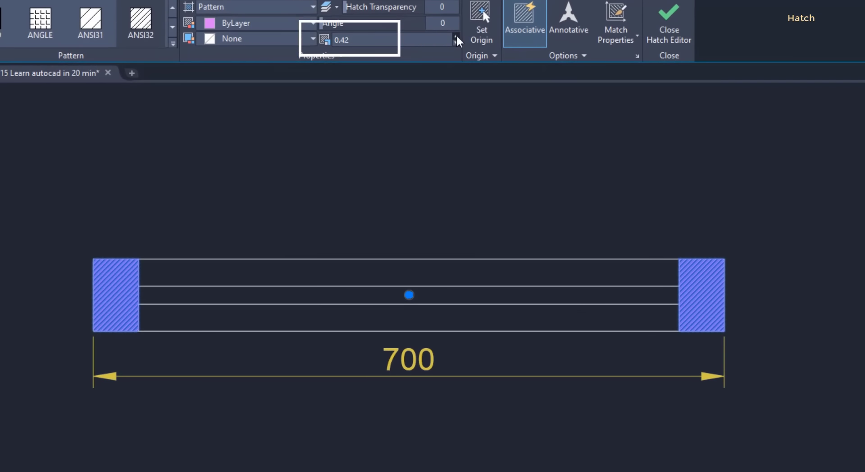
{"action": "left_click", "coordinate": [456, 36]}
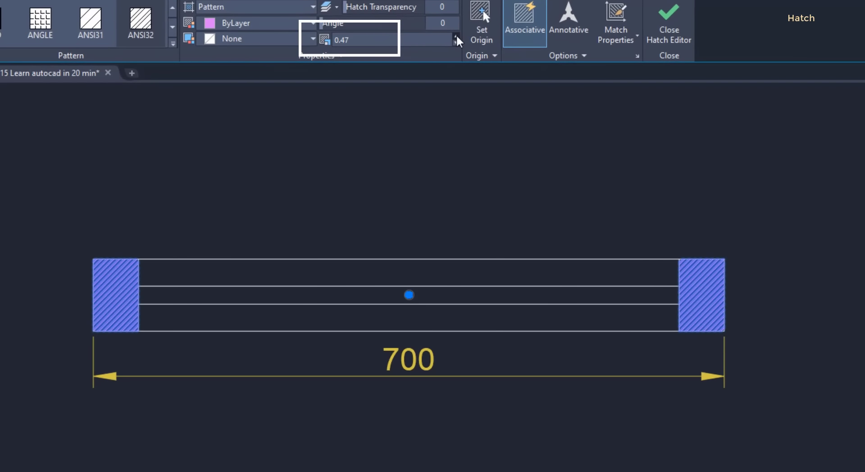
{"action": "left_click", "coordinate": [455, 36]}
{"action": "left_click", "coordinate": [456, 36]}
{"action": "left_click", "coordinate": [455, 36]}
{"action": "left_click", "coordinate": [456, 36]}
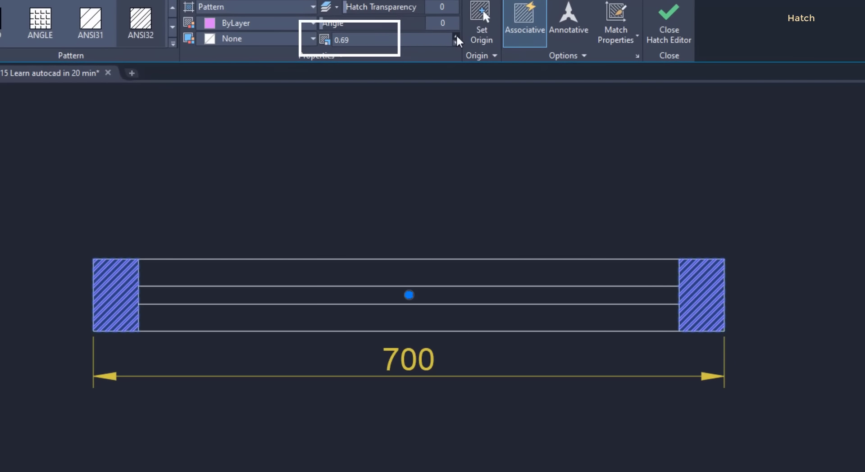
{"action": "left_click", "coordinate": [456, 36]}
{"action": "left_click", "coordinate": [456, 36]}
{"action": "left_click", "coordinate": [456, 36]}
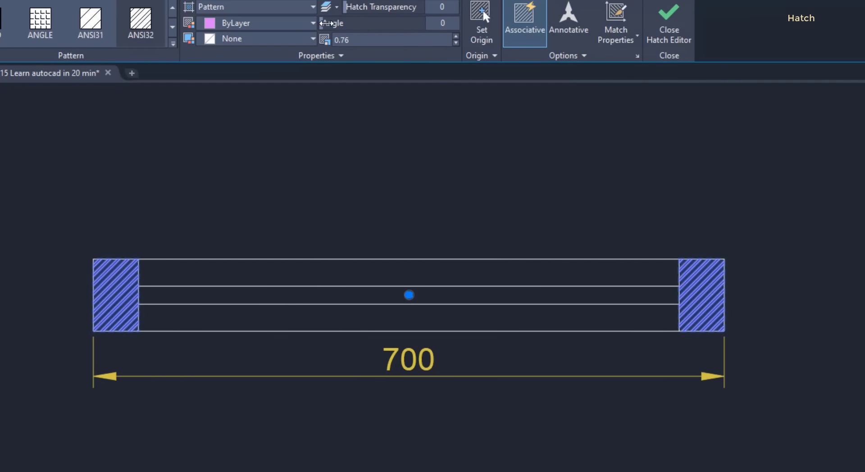
- Rotate the hatch pattern to an angle of 77 and raise the hatch transparency
{"action": "left_click_drag", "start_coordinate": [326, 23], "coordinate": [343, 23]}
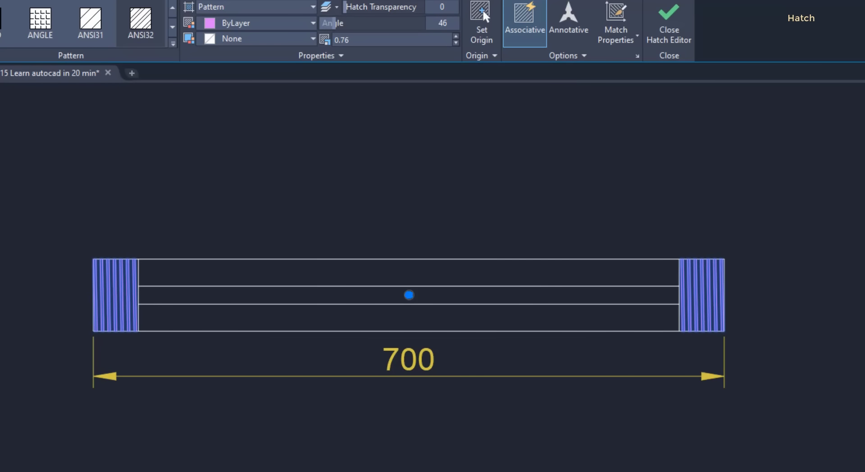
{"action": "scroll", "coordinate": [192, 259], "scroll_direction": "up", "scroll_amount": 4}
{"action": "middle_click_drag", "start_coordinate": [224, 241], "coordinate": [297, 217]}
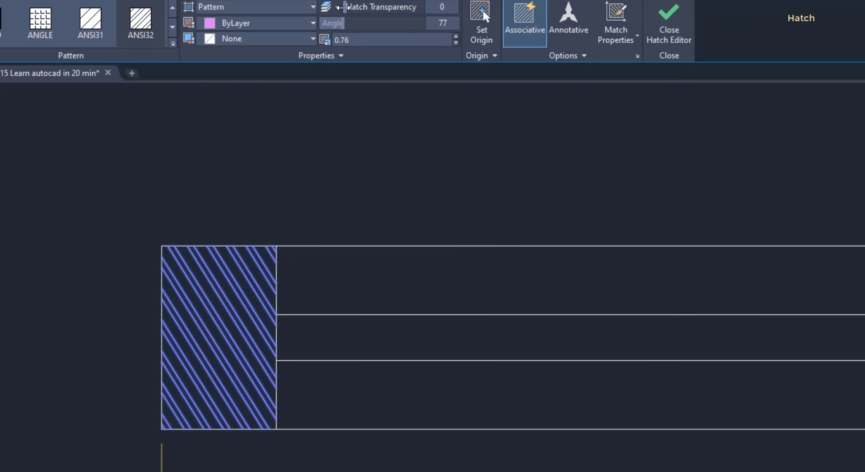
{"action": "mouse_move", "coordinate": [344, 7]}
{"action": "left_mouse_down"}
{"action": "mouse_move", "coordinate": [425, 13]}
{"action": "mouse_move", "coordinate": [413, 13]}
{"action": "left_mouse_up"}
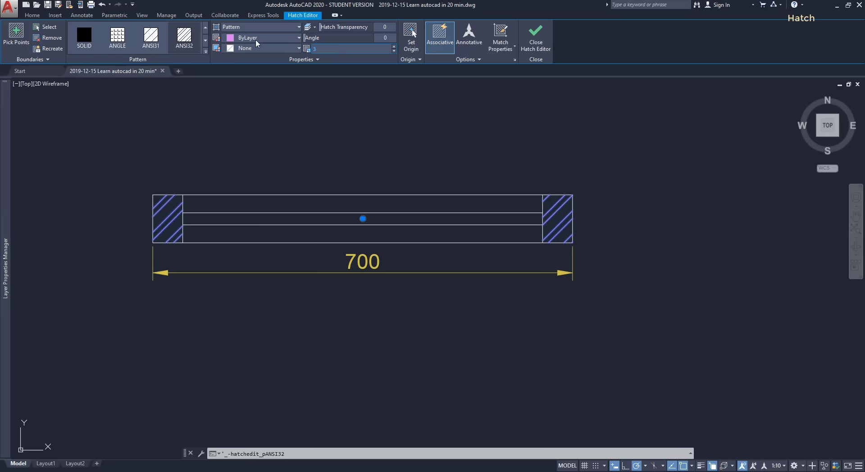
- Try a hatch pattern scale of 2, and set the scale to 0.25 instead
{"action": "type", "text": "2"}
{"action": "key", "text": "Return"}
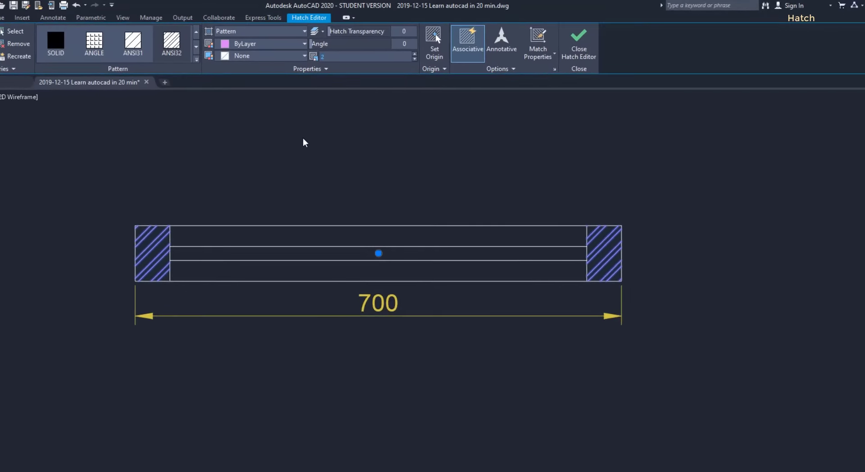
{"action": "type", "text": "0.25"}
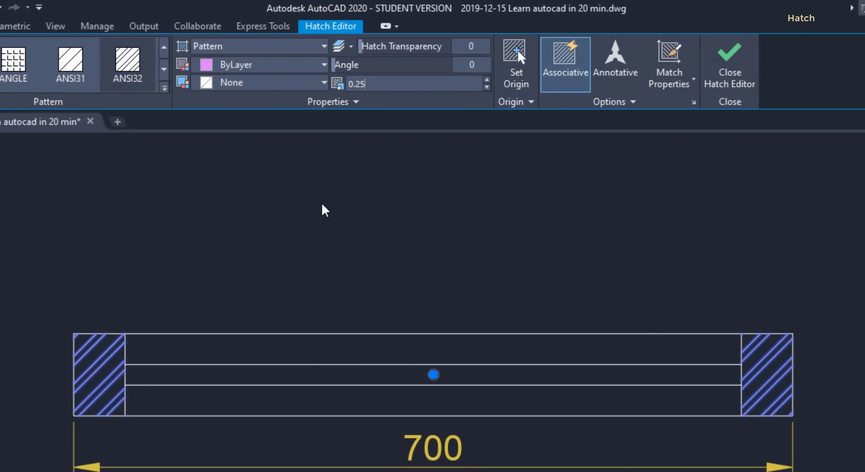
{"action": "key", "text": "Return"}
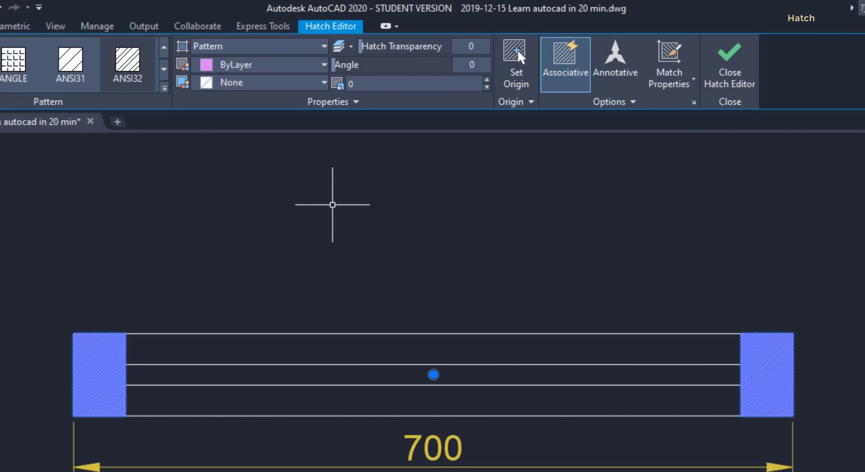
- Set the drawing units' length precision to 0.00, and reselect the end-rectangle hatch to check its scale
{"action": "left_click", "coordinate": [382, 162]}
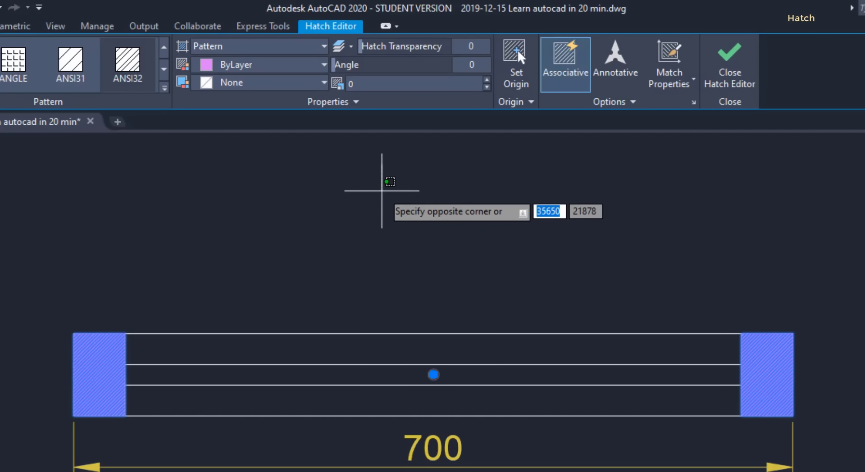
{"action": "left_click", "coordinate": [382, 191]}
{"action": "type", "text": "UN"}
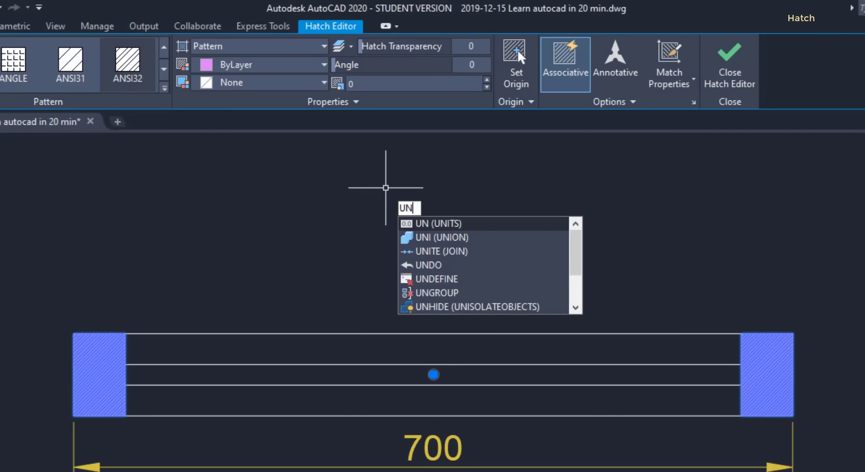
{"action": "key", "text": "Return"}
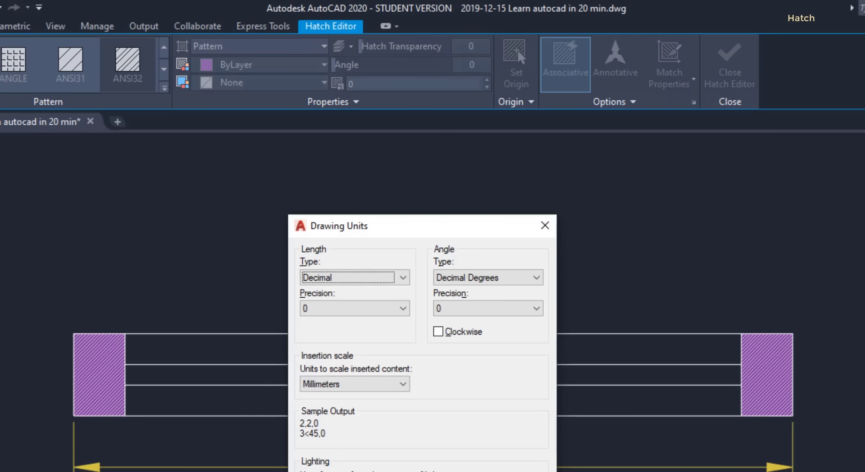
{"action": "left_click", "coordinate": [402, 309]}
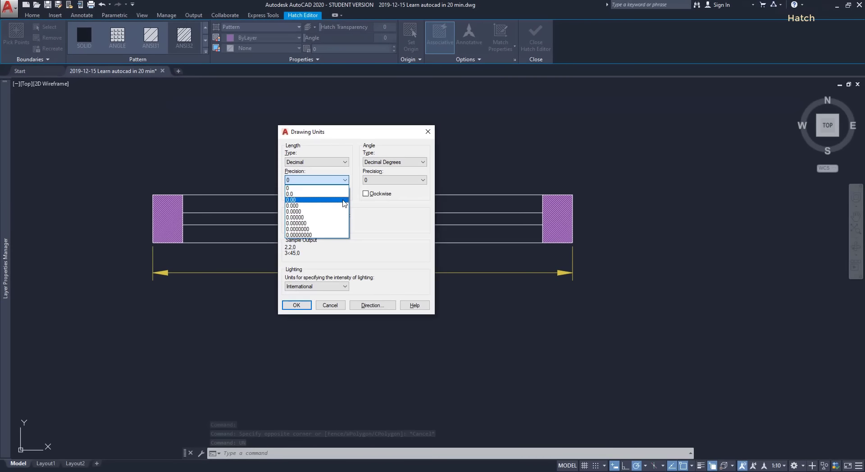
{"action": "left_click", "coordinate": [315, 199]}
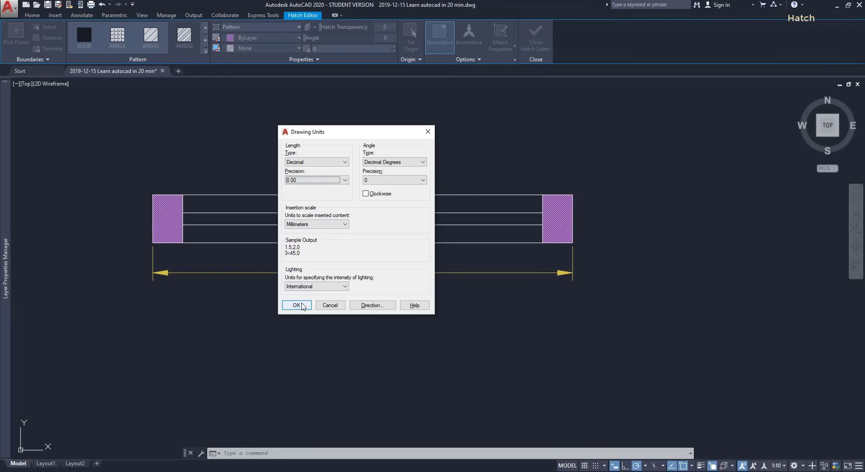
{"action": "left_click", "coordinate": [305, 304]}
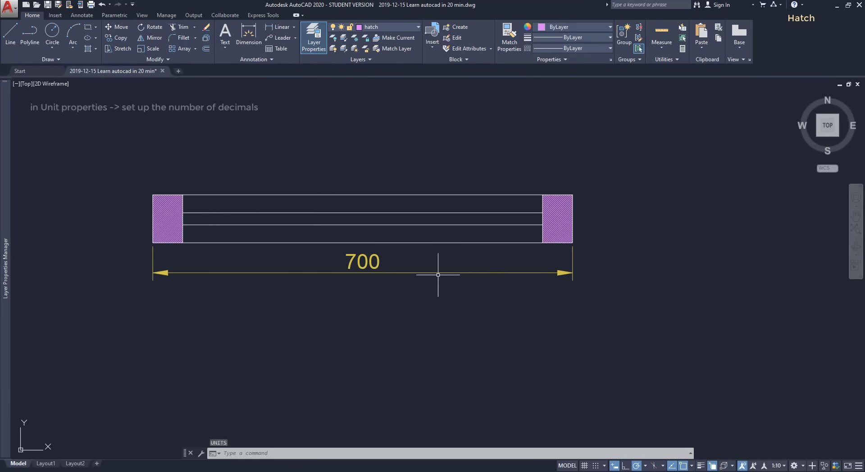
{"action": "left_click", "coordinate": [554, 218]}
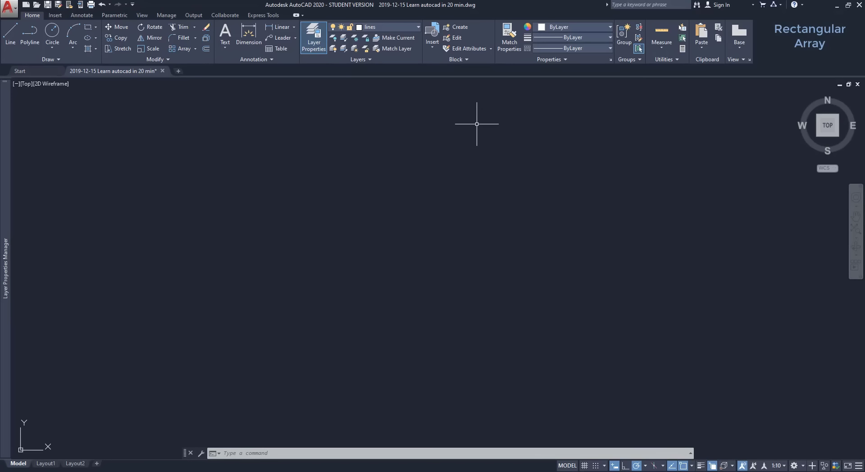
- Create an associative rectangular array from the whole frame, including its hatched end rectangles
{"action": "left_click", "coordinate": [195, 48]}
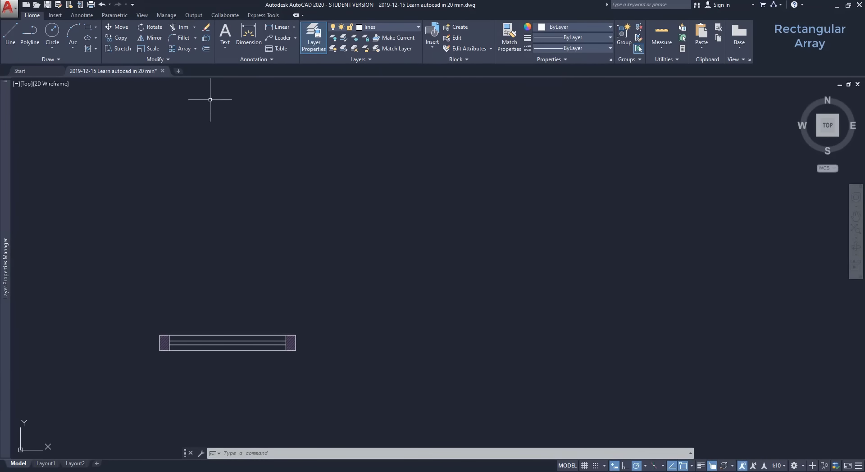
{"action": "left_click", "coordinate": [183, 50]}
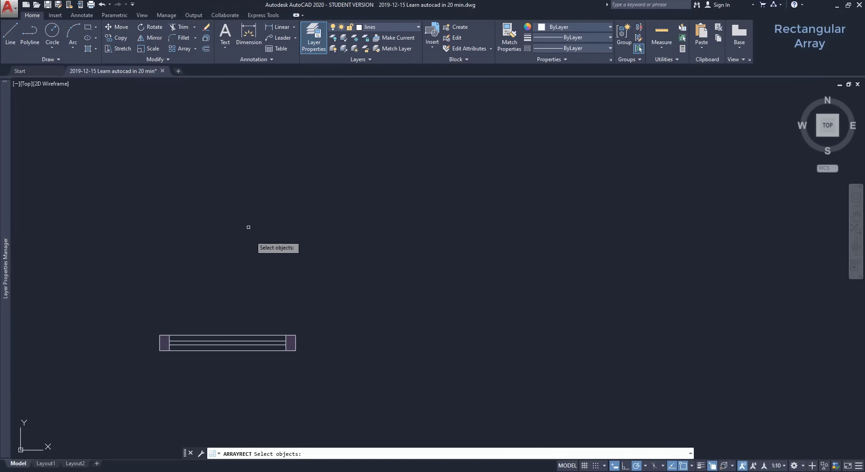
{"action": "left_click", "coordinate": [310, 365]}
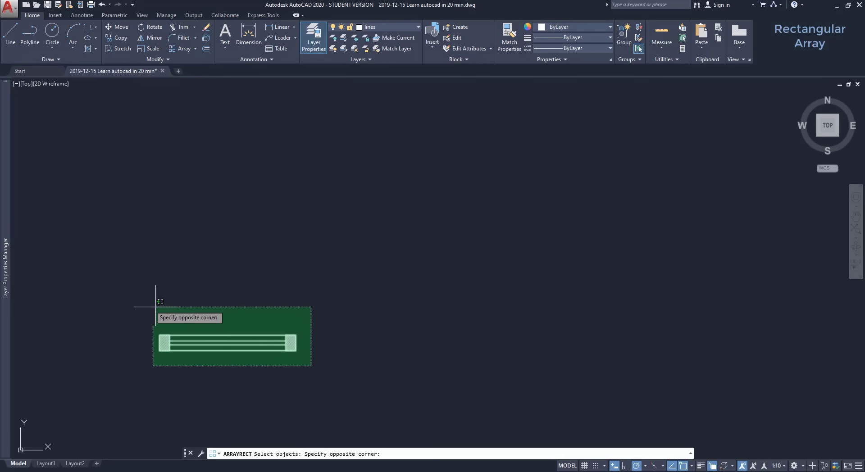
{"action": "left_click", "coordinate": [133, 298]}
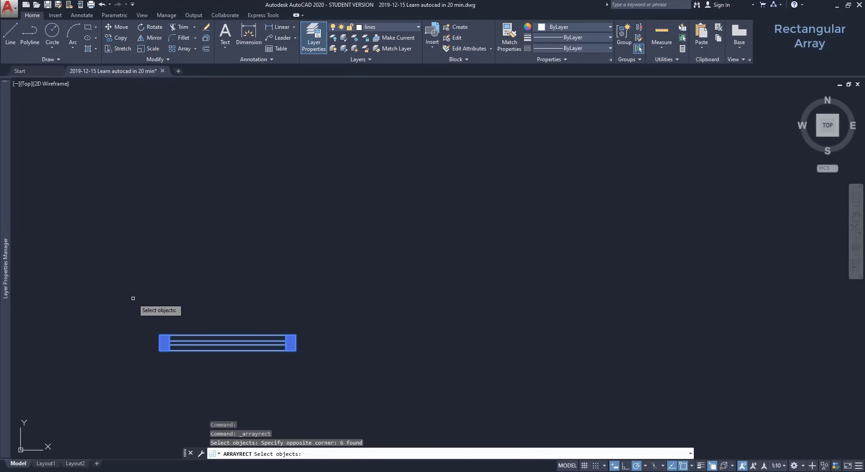
{"action": "key", "text": "Return"}
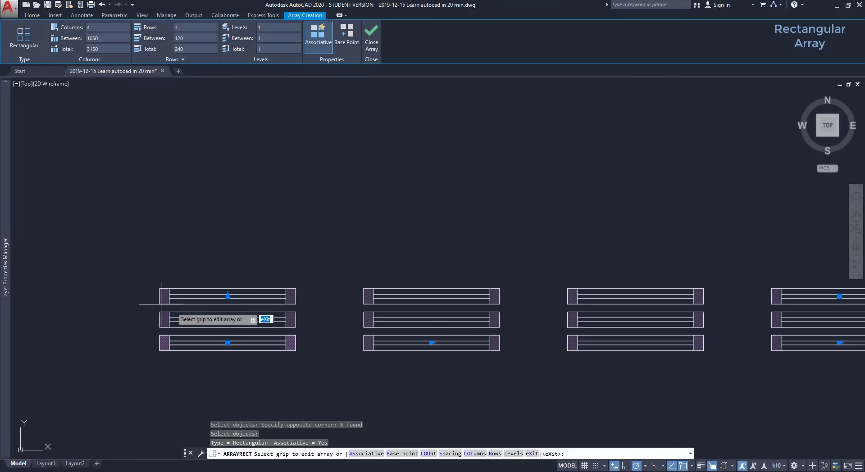
- Set the number of columns in the new rectangular array to 3
{"action": "middle_click", "coordinate": [390, 349]}
{"action": "middle_click", "coordinate": [390, 349]}
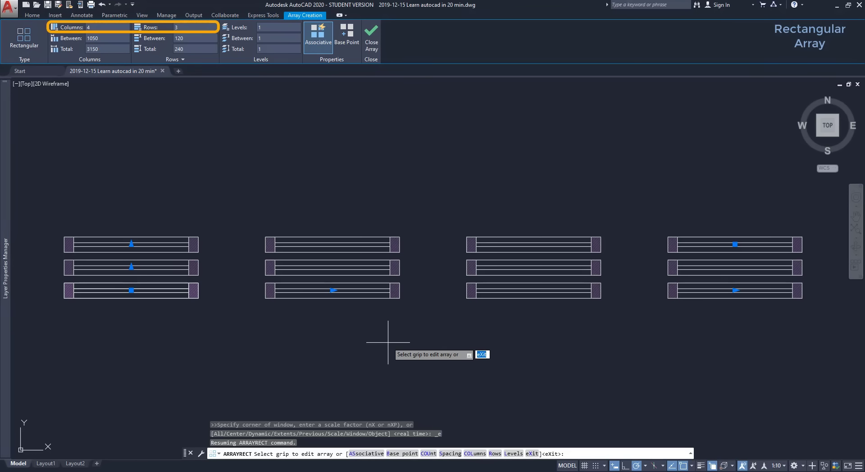
{"action": "left_click", "coordinate": [102, 27]}
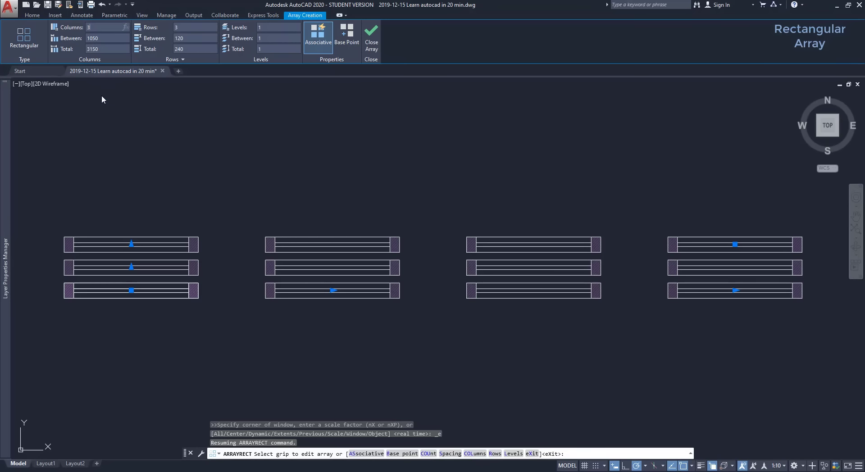
{"action": "key", "text": "Return"}
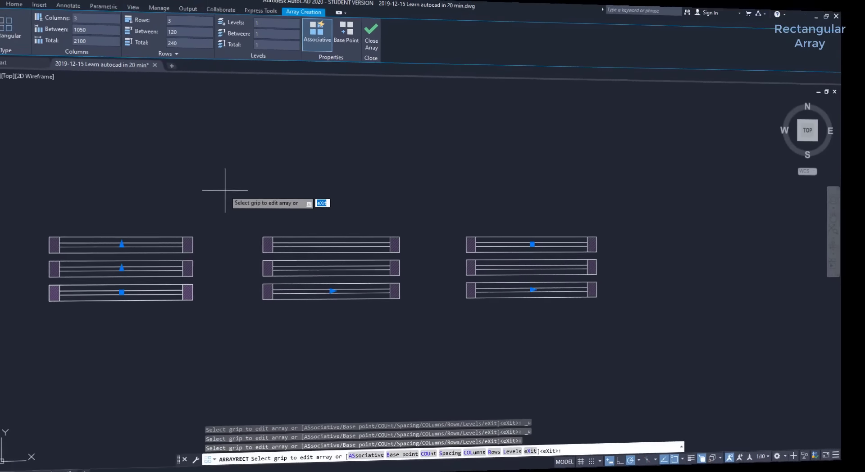
- Set the array's row spacing to 200 and finish the array
{"action": "left_click", "coordinate": [191, 37]}
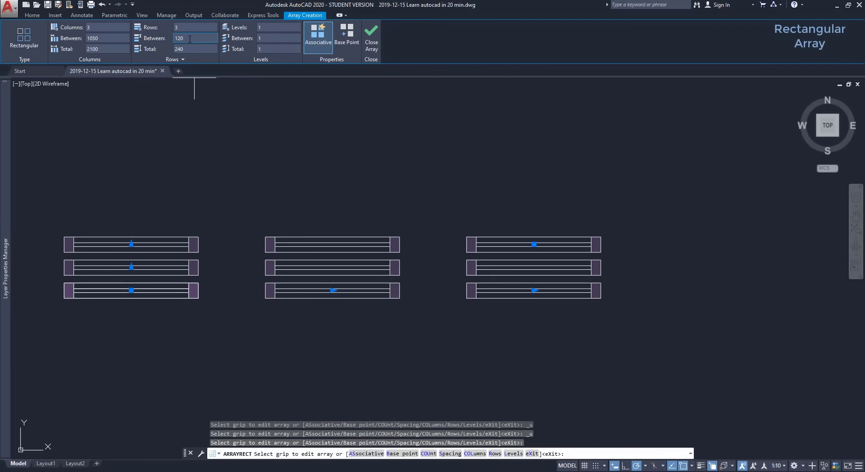
{"action": "type", "text": "2"}
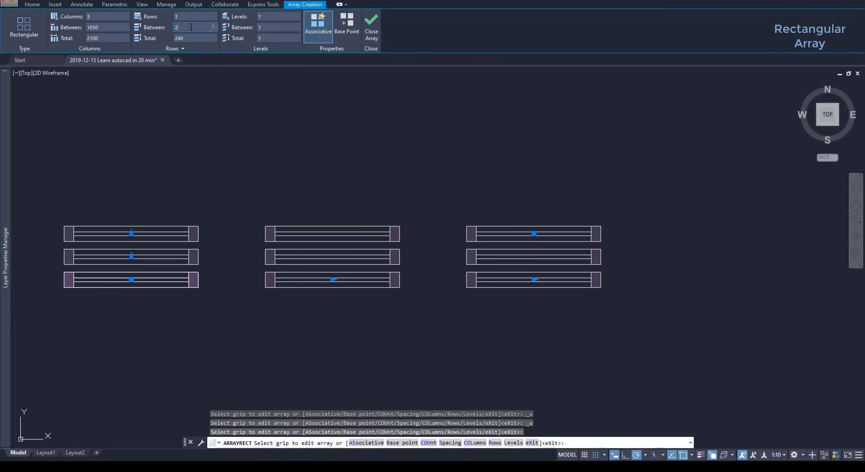
{"action": "type", "text": "00"}
{"action": "key", "text": "Return"}
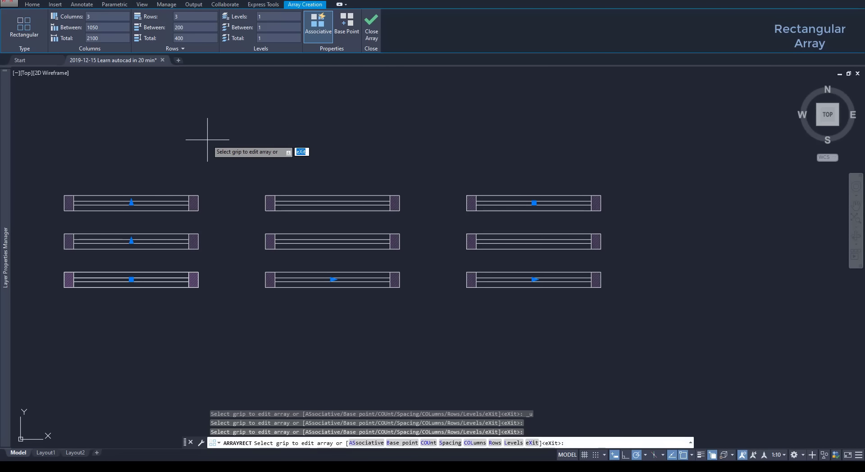
{"action": "key", "text": "Return"}
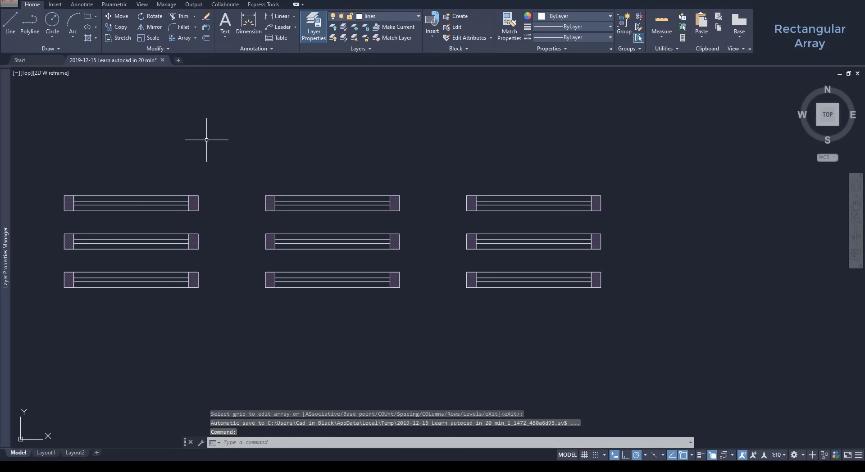
- Measure the distance between the lower-left corners of the first two frames in the array's lowest row
{"action": "type", "text": "di"}
{"action": "key", "text": "Return"}
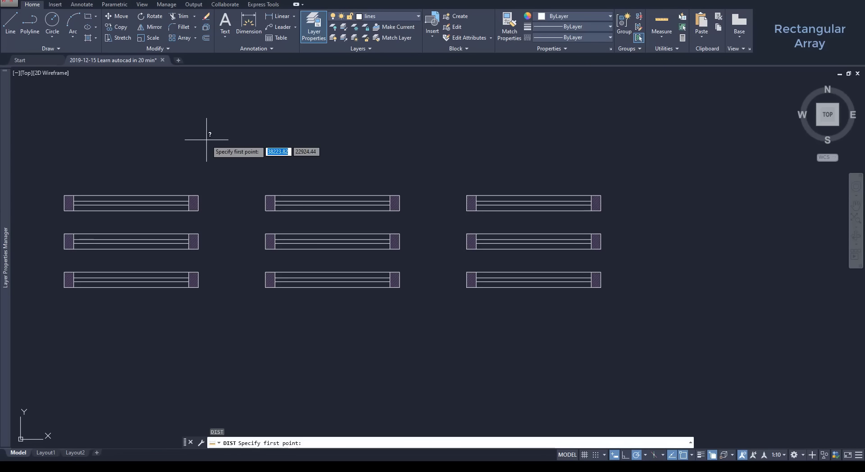
{"action": "left_click", "coordinate": [64, 286]}
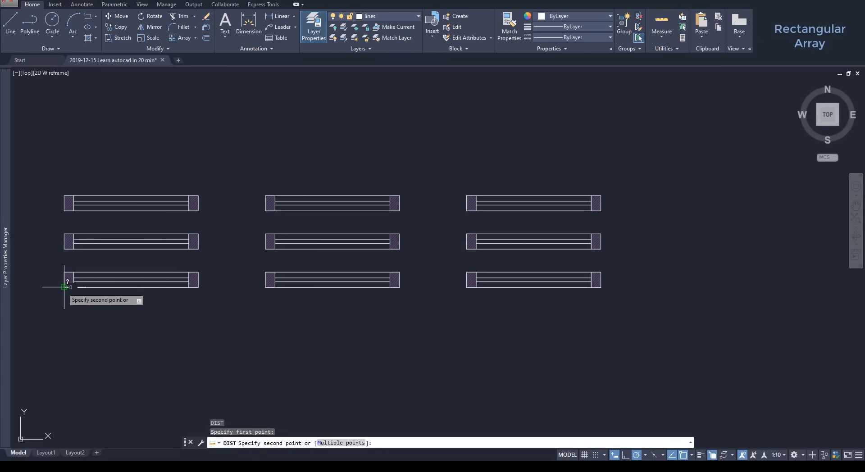
{"action": "scroll", "coordinate": [67, 273], "scroll_direction": "up", "scroll_amount": 4}
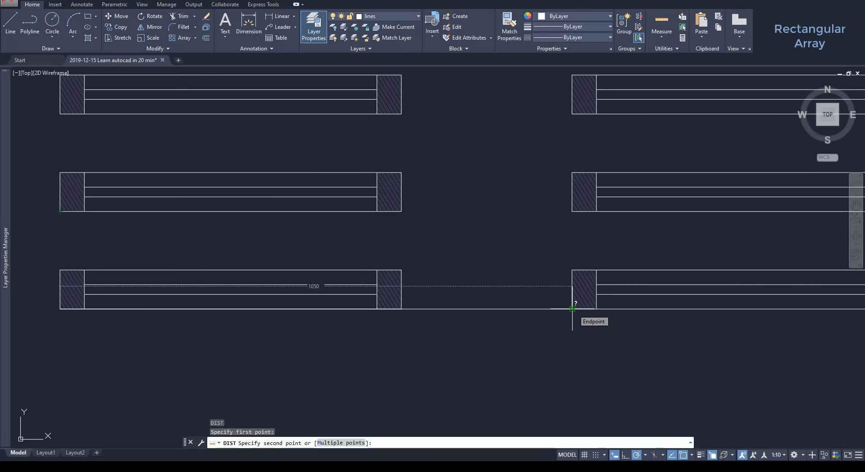
{"action": "key", "text": "Escape"}
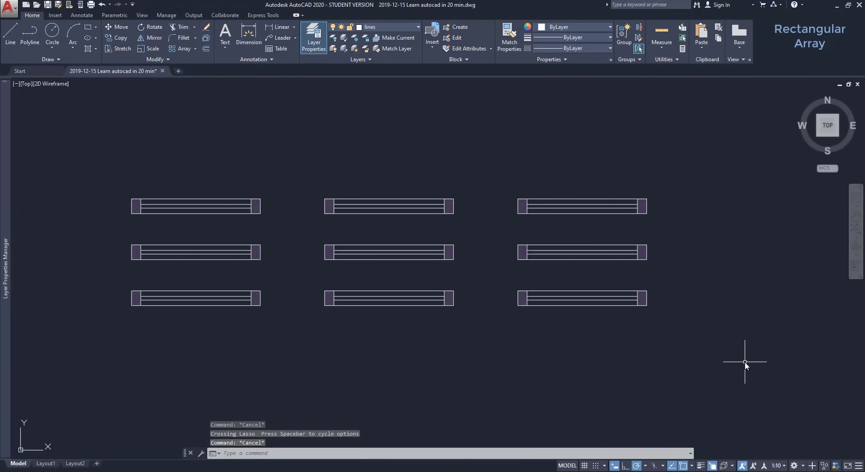
- Try a row spacing of 300 and a column spacing of 1500 using the selected array's grips
{"action": "left_click", "coordinate": [744, 362]}
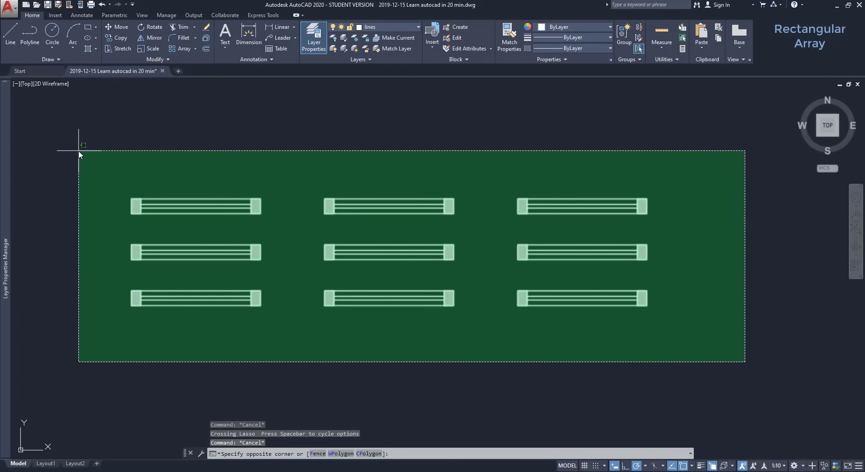
{"action": "left_click", "coordinate": [82, 151]}
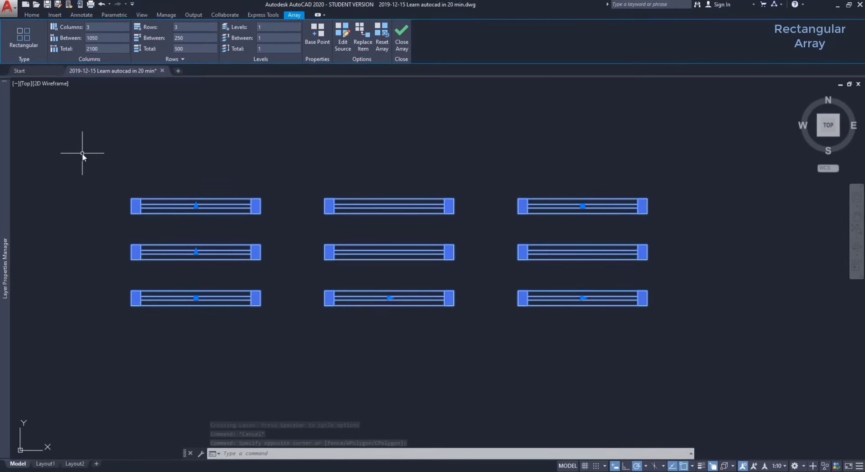
{"action": "left_click", "coordinate": [196, 252]}
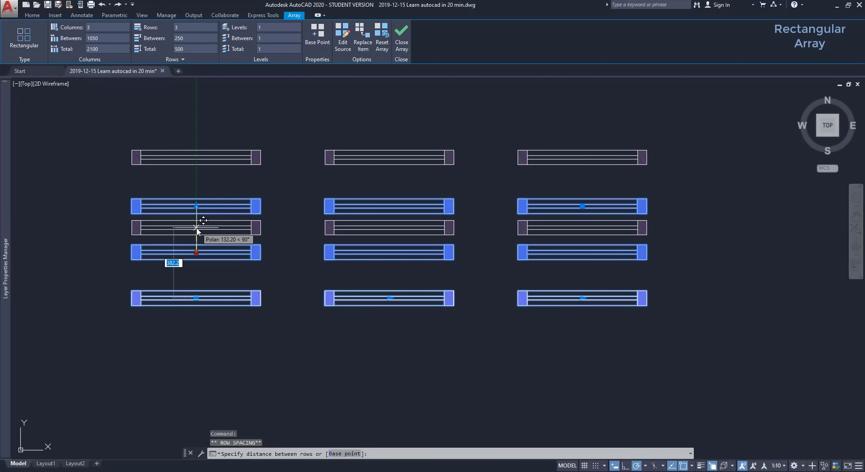
{"action": "type", "text": "300"}
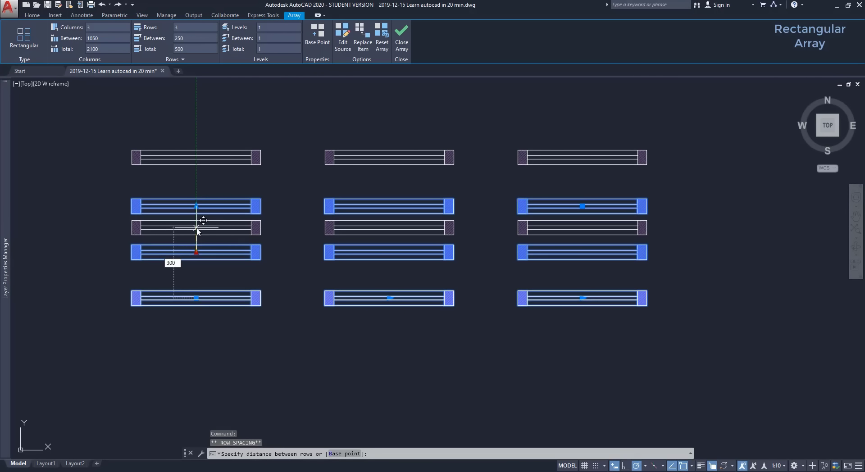
{"action": "key", "text": "Return"}
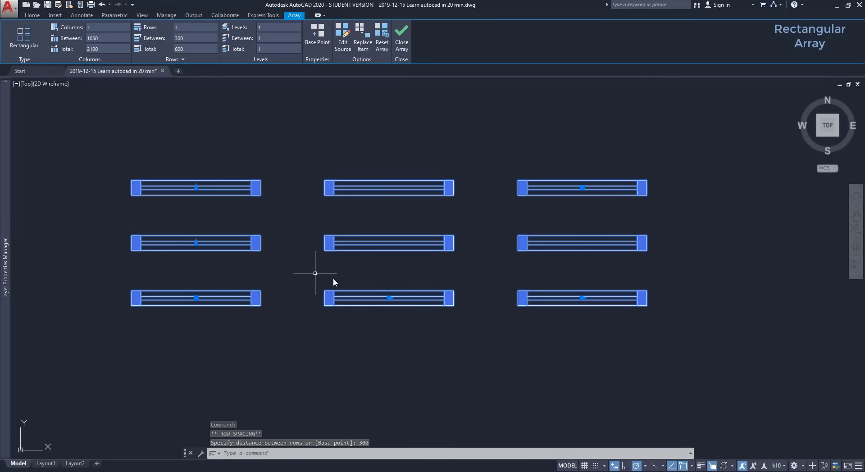
{"action": "left_click", "coordinate": [389, 298]}
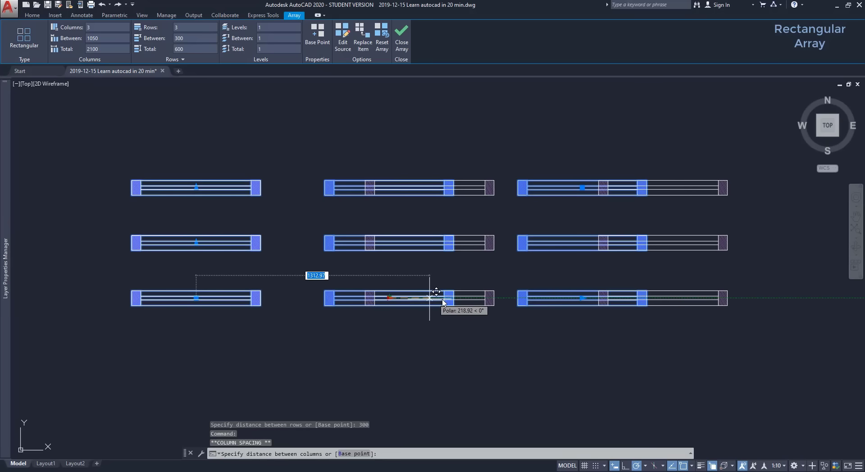
{"action": "type", "text": "1500"}
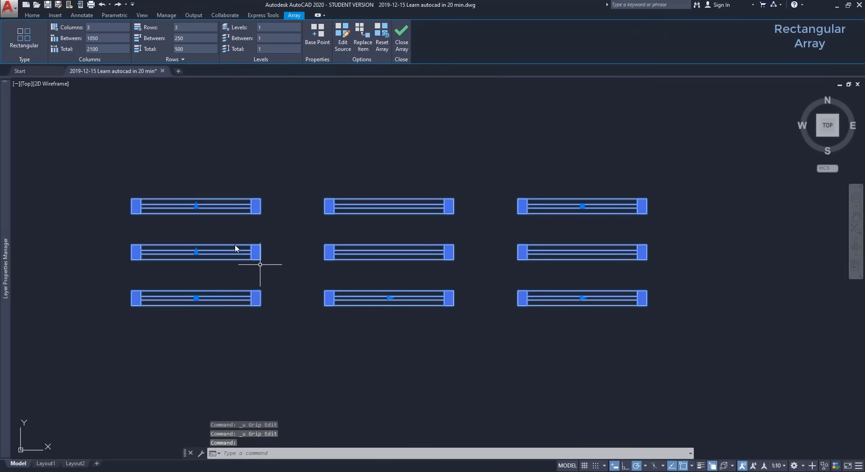
- Set the array's row count to 7 using the grip on its uppermost first-column frame
{"action": "left_click", "coordinate": [197, 206]}
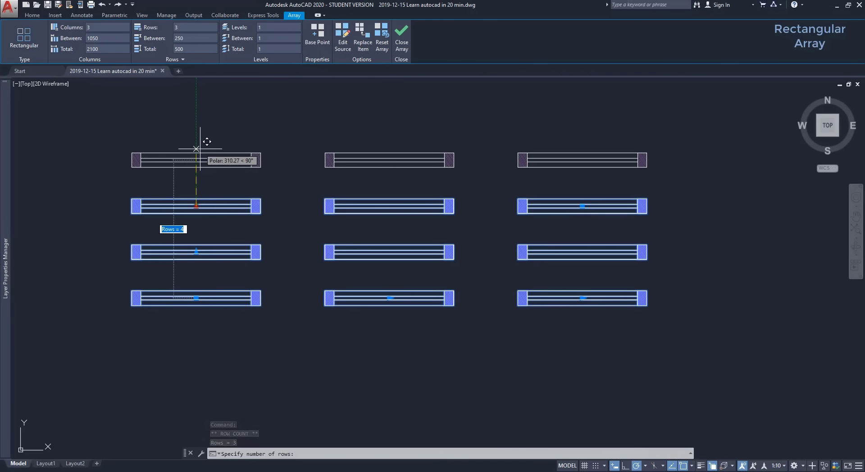
{"action": "type", "text": "7"}
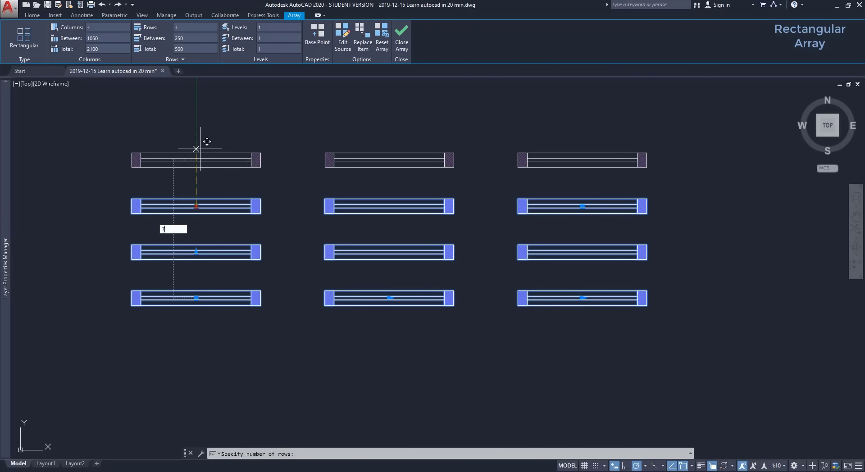
{"action": "key", "text": "Return"}
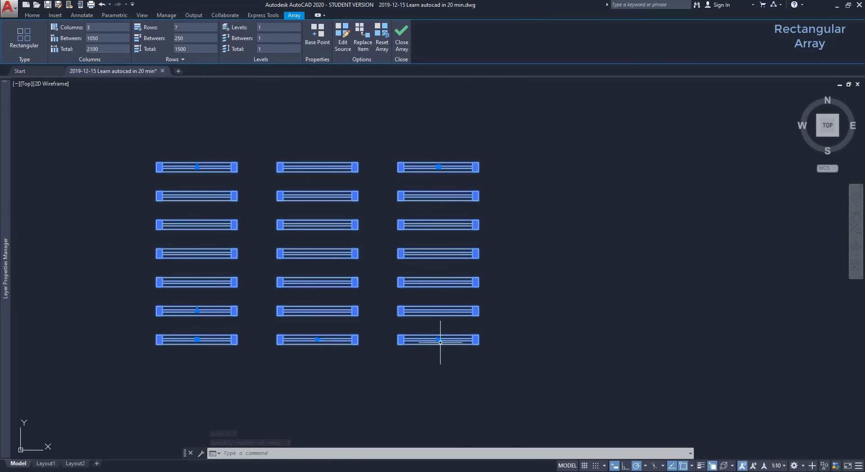
{"action": "left_click", "coordinate": [438, 339]}
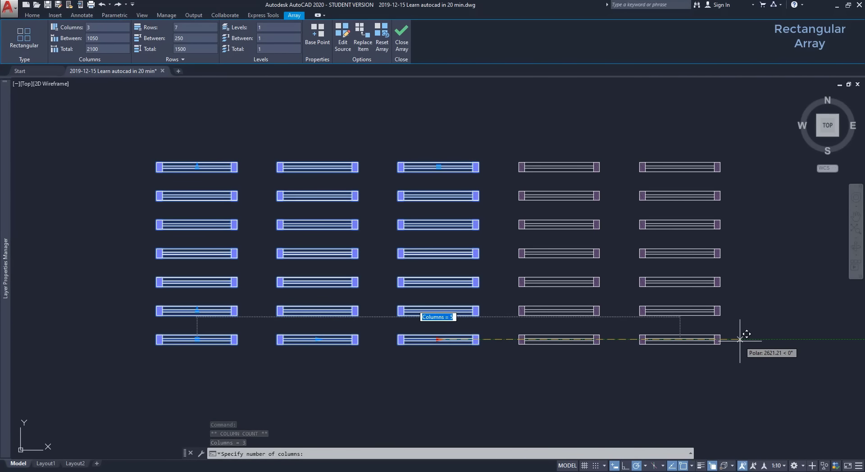
{"action": "key", "text": "Escape"}
{"action": "key", "text": "Escape"}
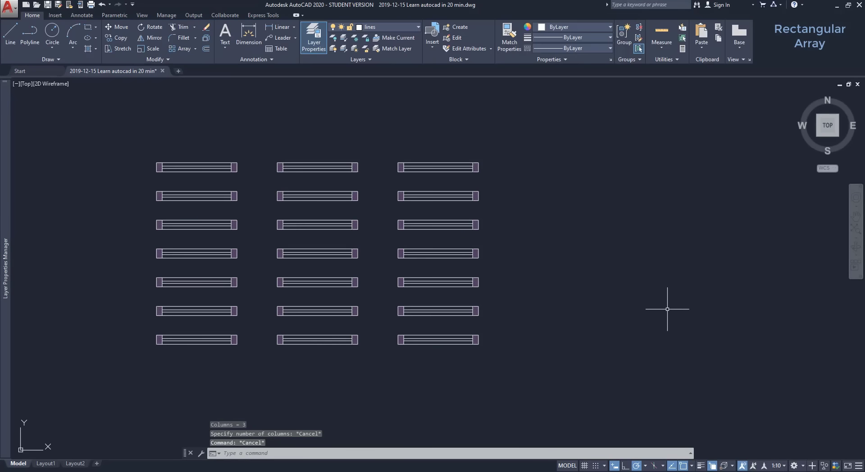
- Try changing the array's row and column counts together from its upper-right frame's grip, entering 8
{"action": "left_click", "coordinate": [467, 167]}
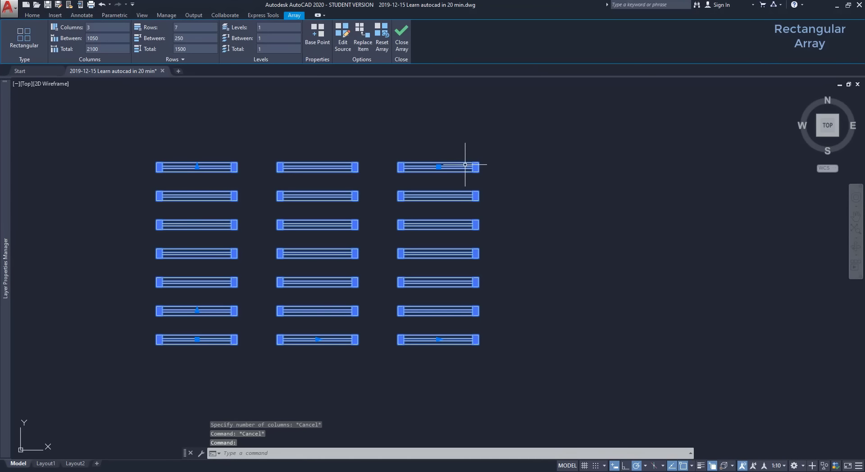
{"action": "left_click", "coordinate": [438, 166]}
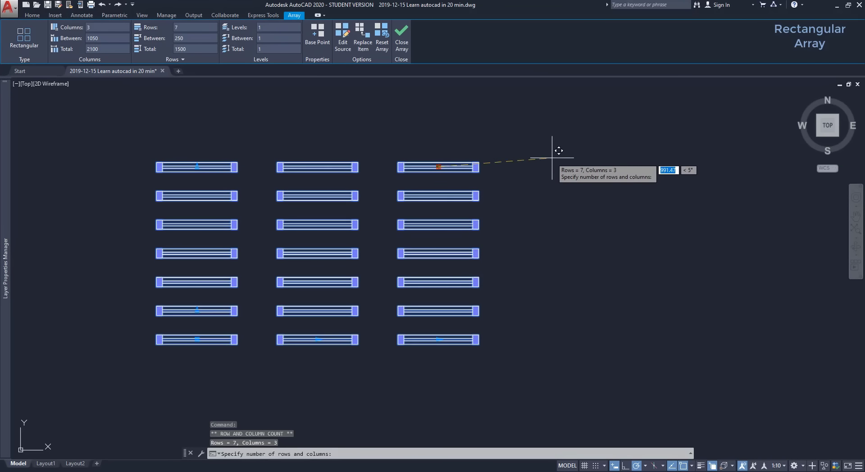
{"action": "scroll", "coordinate": [554, 148], "scroll_direction": "down", "scroll_amount": 5}
{"action": "middle_click_drag", "start_coordinate": [585, 124], "coordinate": [582, 126]}
{"action": "middle_click_drag", "start_coordinate": [459, 228], "coordinate": [451, 238]}
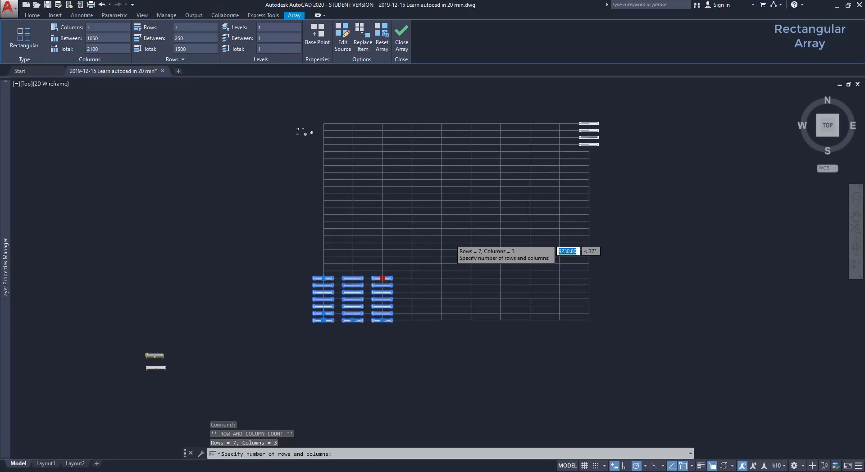
{"action": "scroll", "coordinate": [451, 238], "scroll_direction": "up", "scroll_amount": 2}
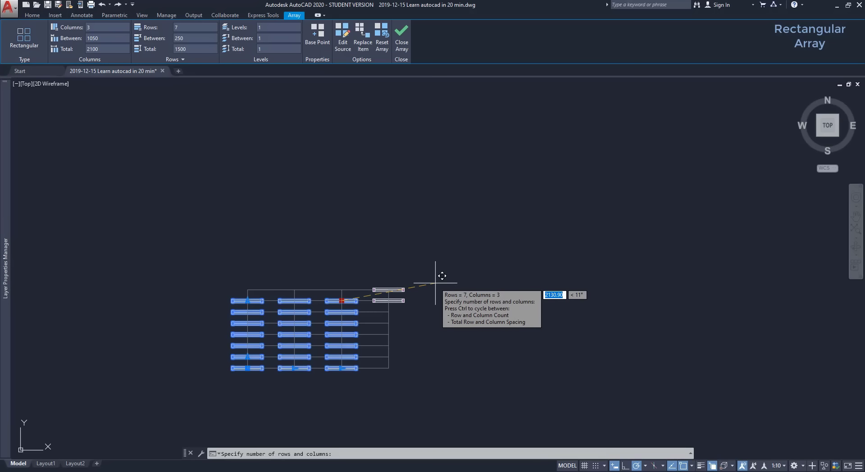
{"action": "type", "text": "8"}
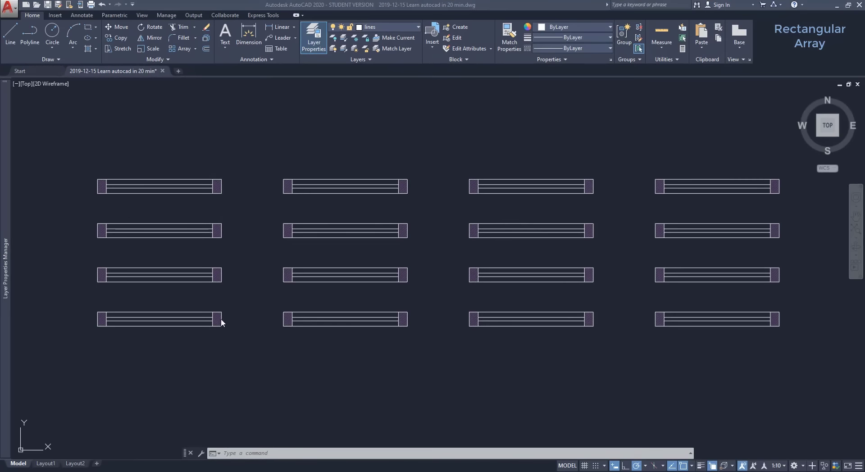
- Set the rectangular array's base point to the lower-left corner of its lowest first-column frame
{"action": "left_click", "coordinate": [218, 318]}
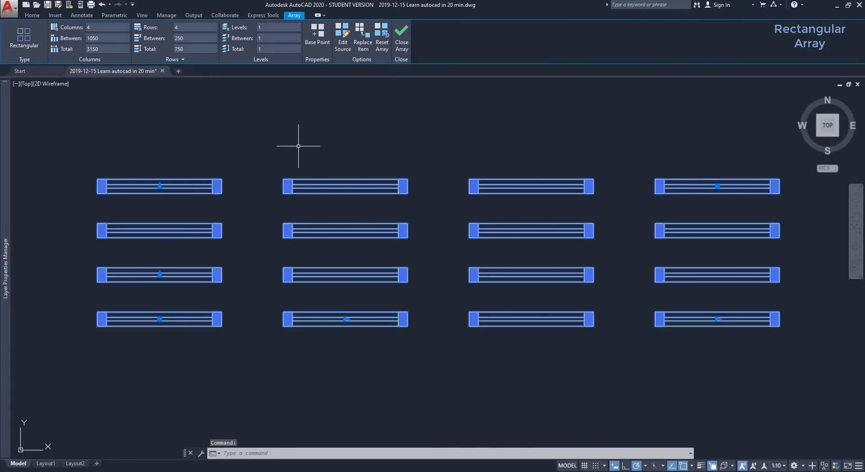
{"action": "left_click", "coordinate": [321, 32]}
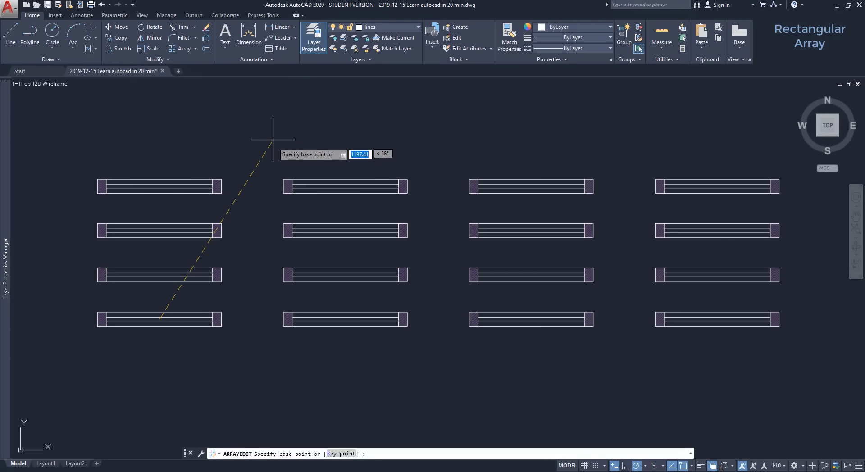
{"action": "left_click", "coordinate": [97, 326]}
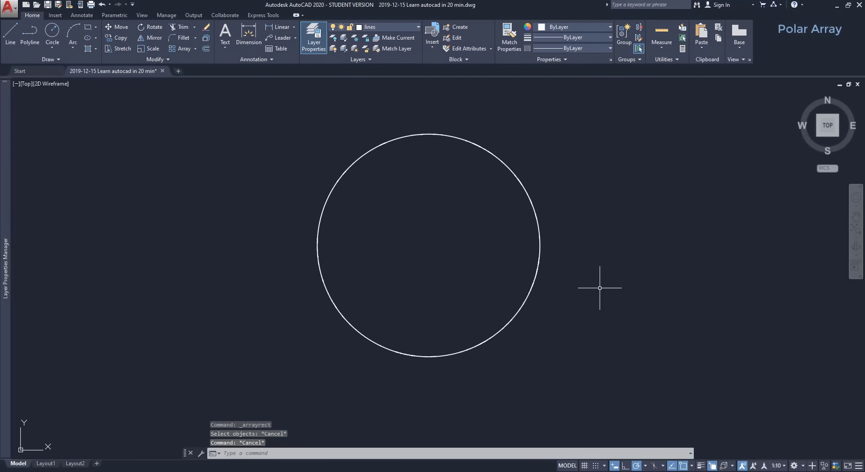
- Draw a circle of radius 15 centred on the large circle's right quadrant point
{"action": "type", "text": "C"}
{"action": "key", "text": "Return"}
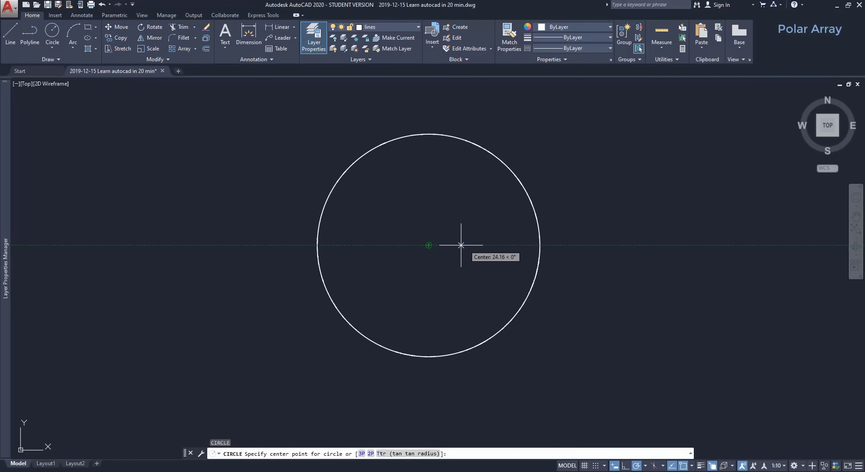
{"action": "left_click", "coordinate": [539, 245]}
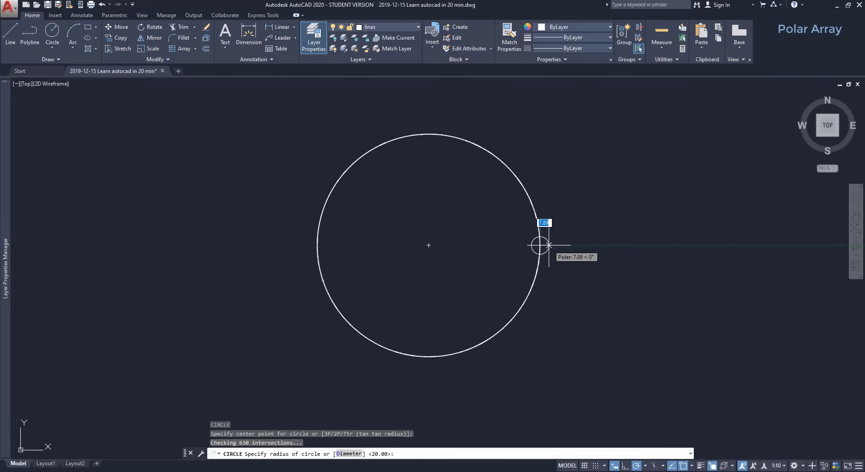
{"action": "type", "text": "15"}
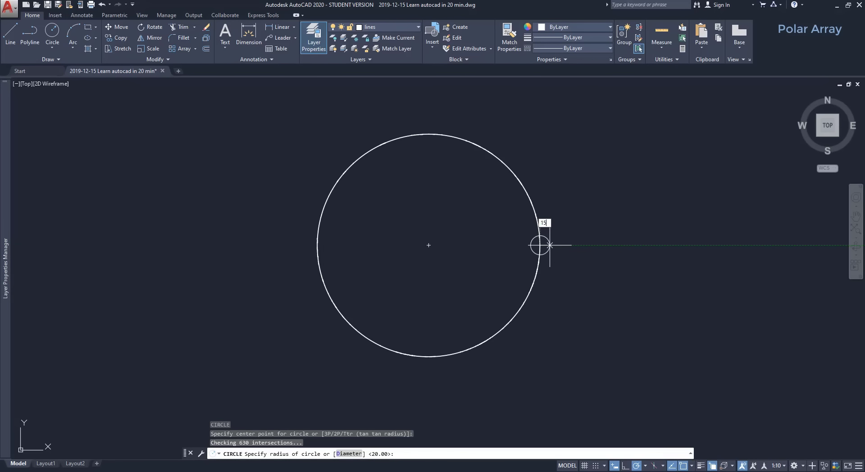
{"action": "key", "text": "Return"}
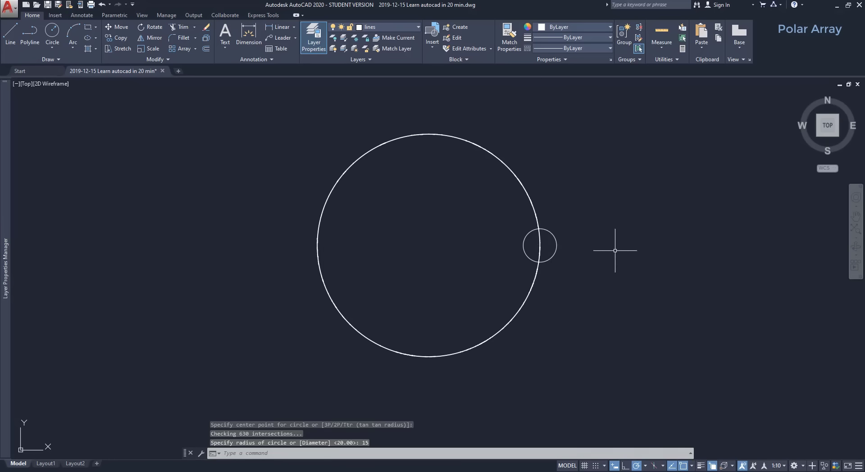
- Create a polar array of the small circle around the large circle's centre and accept its default settings
{"action": "left_click", "coordinate": [195, 49]}
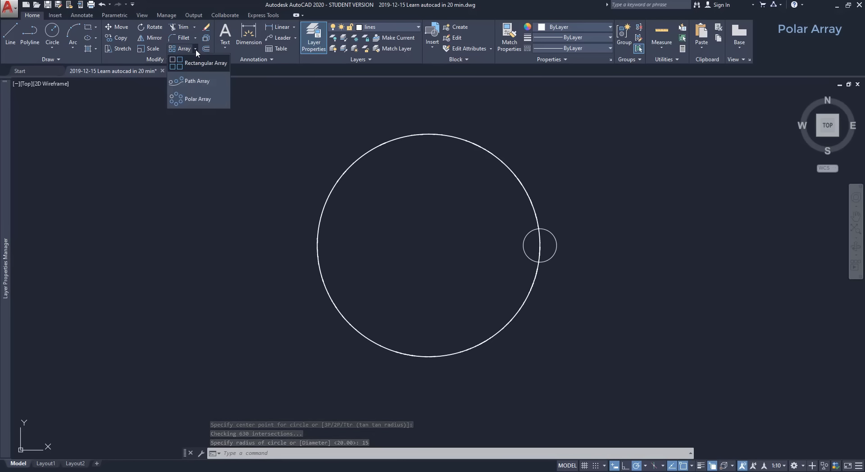
{"action": "left_click", "coordinate": [201, 100]}
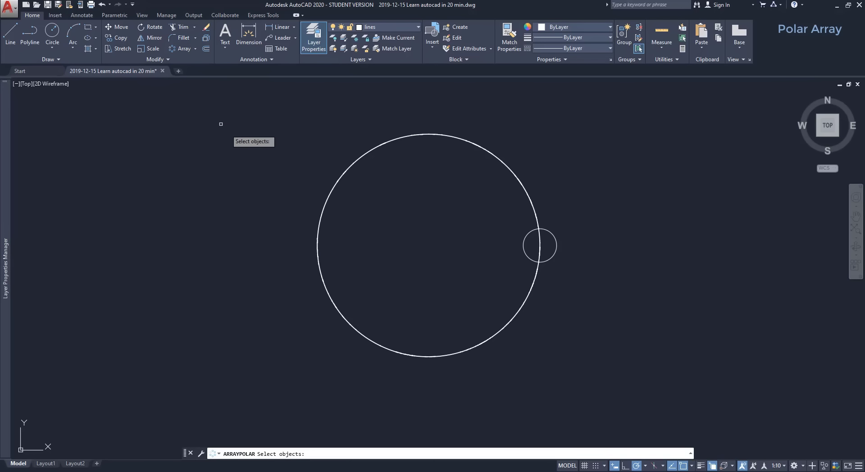
{"action": "key", "text": "Escape"}
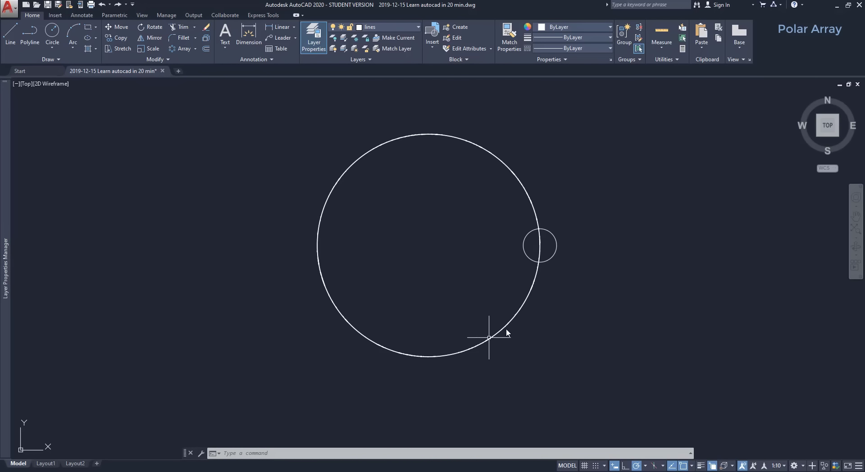
{"action": "key", "text": "Return"}
{"action": "left_click", "coordinate": [552, 234]}
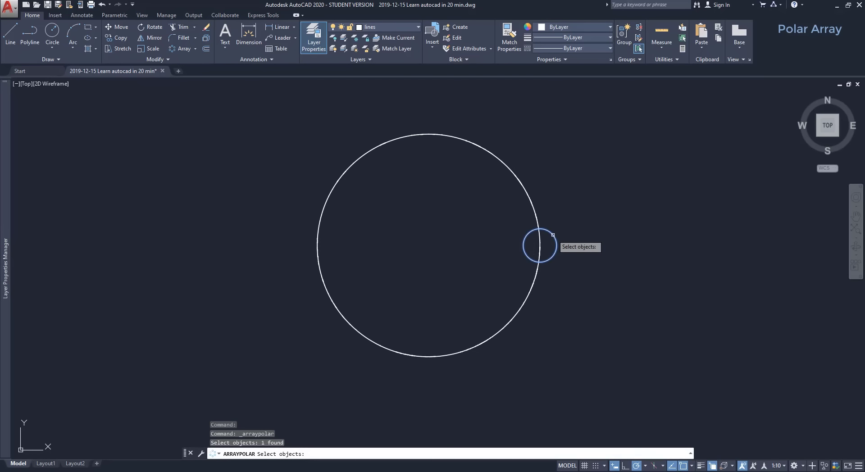
{"action": "key", "text": "Return"}
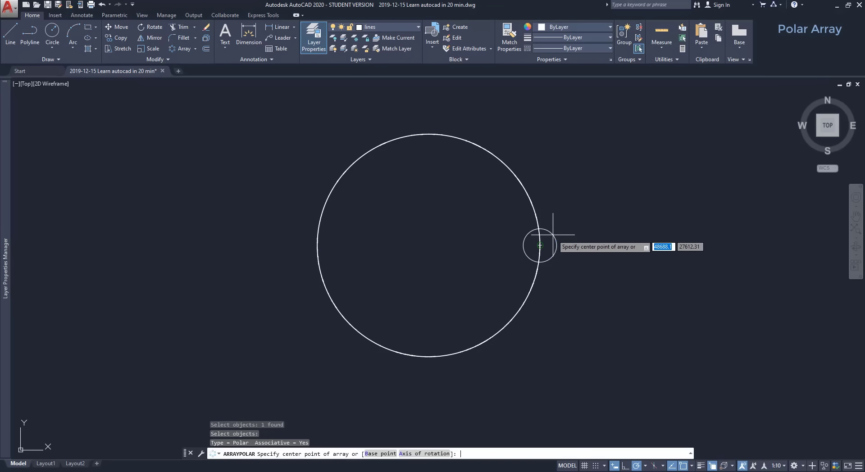
{"action": "left_click", "coordinate": [429, 245]}
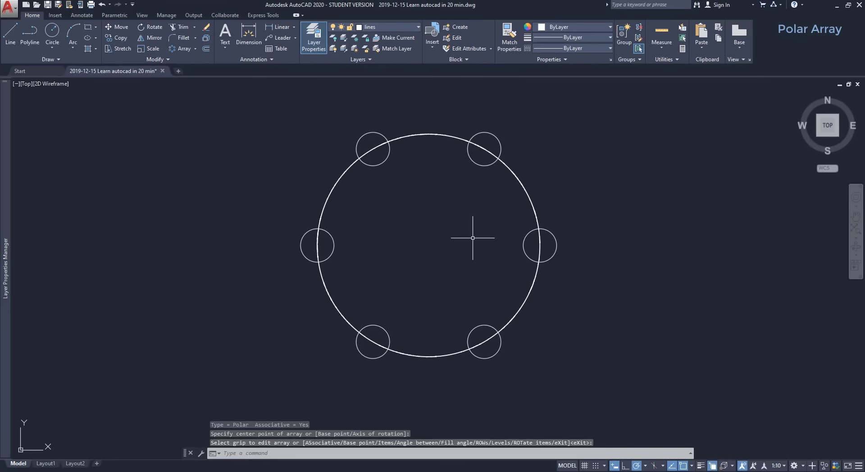
{"action": "key", "text": "Return"}
- Set the number of items in the polar array of small circles to 18
{"action": "left_click", "coordinate": [481, 165]}
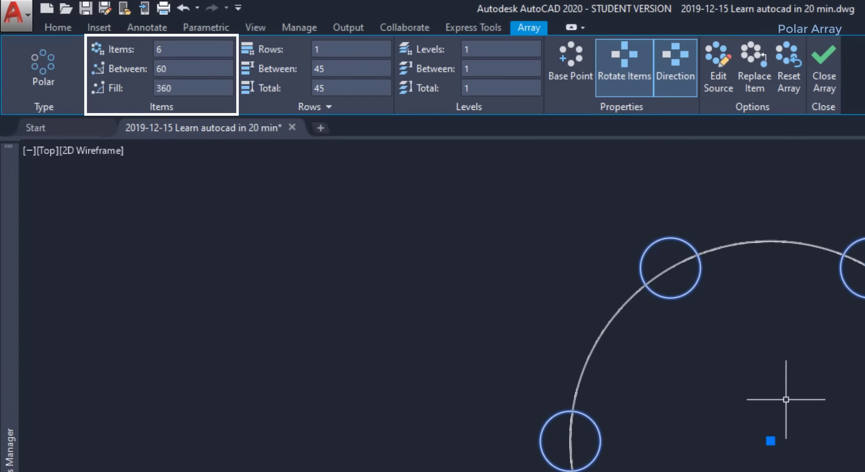
{"action": "type", "text": "1"}
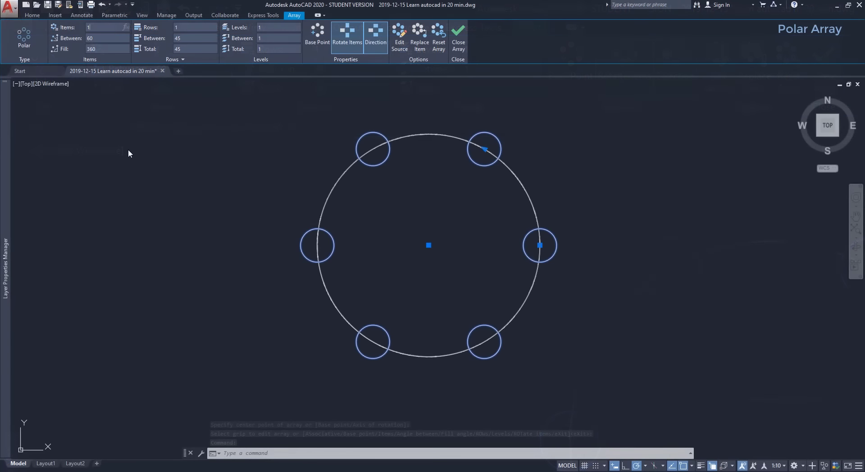
{"action": "type", "text": "8"}
{"action": "key", "text": "Return"}
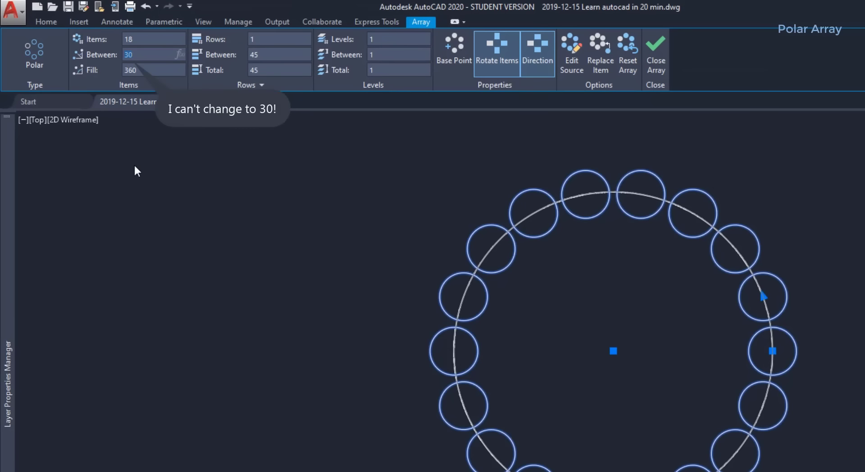
- Try an angle between the polar array's items of 30 degrees and of 15 degrees
{"action": "type", "text": "30"}
{"action": "key", "text": "Delete"}
{"action": "key", "text": "Delete"}
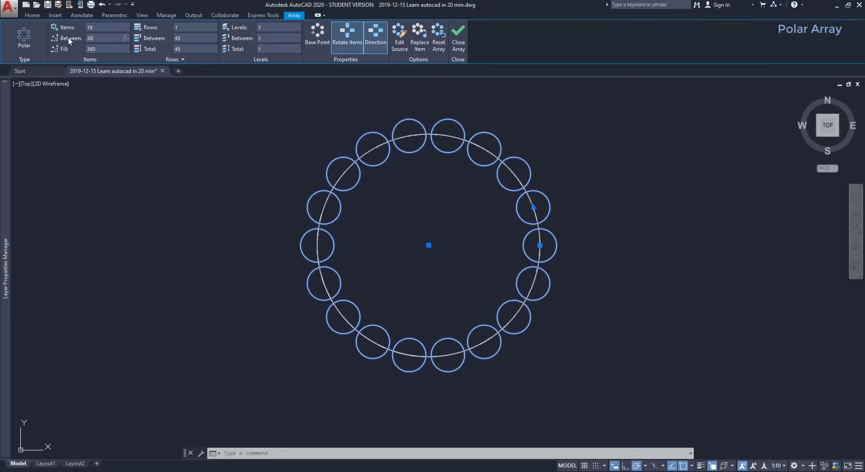
{"action": "type", "text": "15"}
{"action": "key", "text": "Return"}
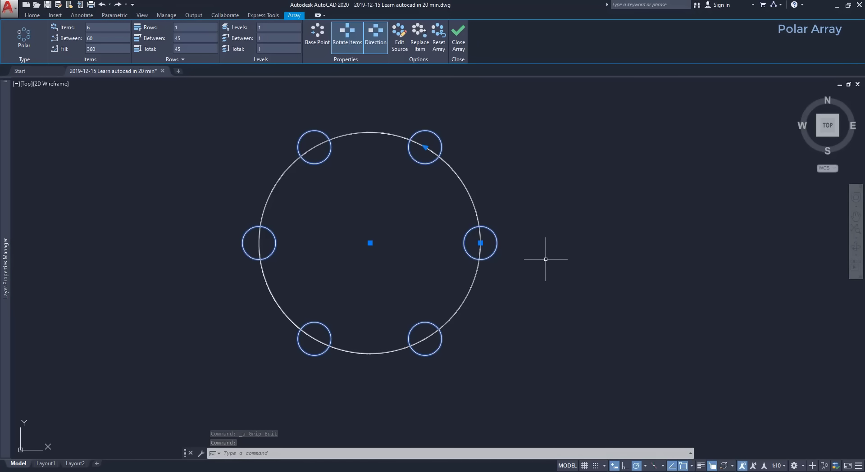
- Try a polar array radius of 50 using its first circle's grip, and undo the change
{"action": "left_click", "coordinate": [481, 243]}
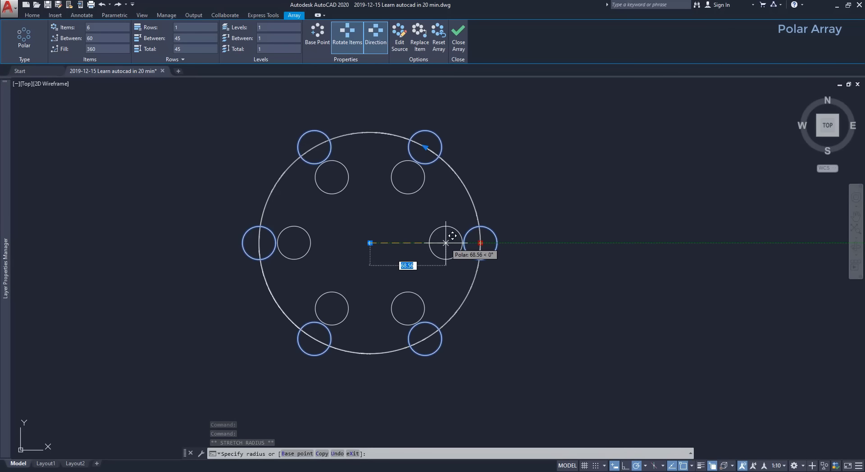
{"action": "type", "text": "50"}
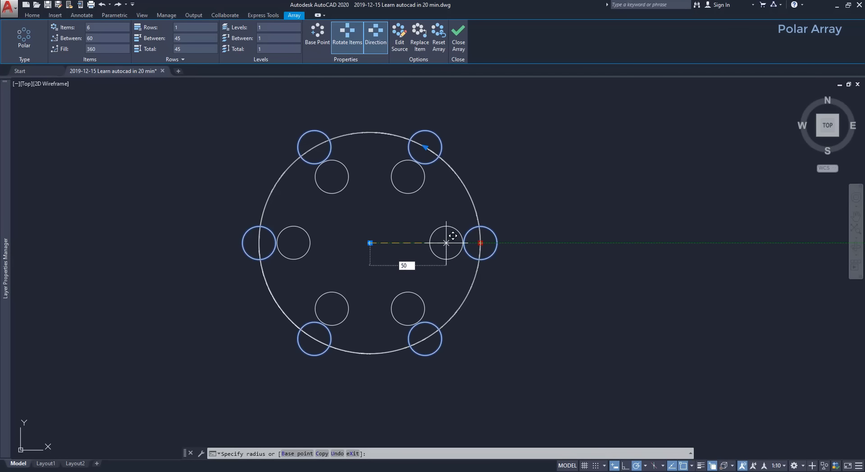
{"action": "key", "text": "Return"}
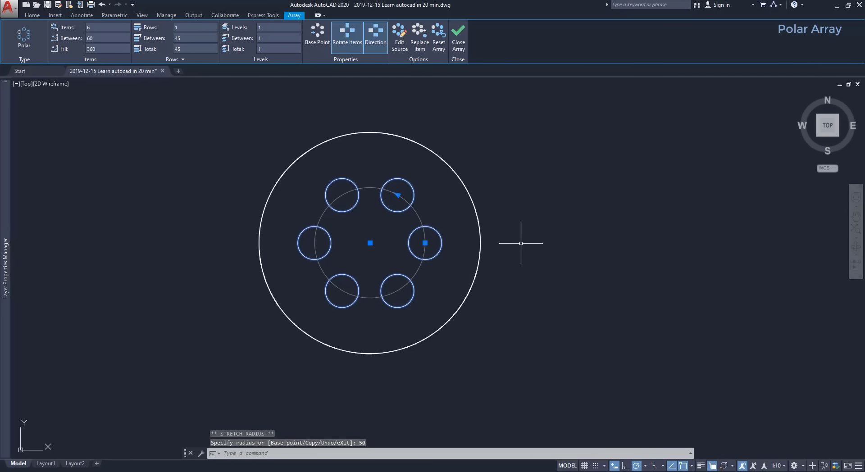
{"action": "key", "text": "ctrl+z"}
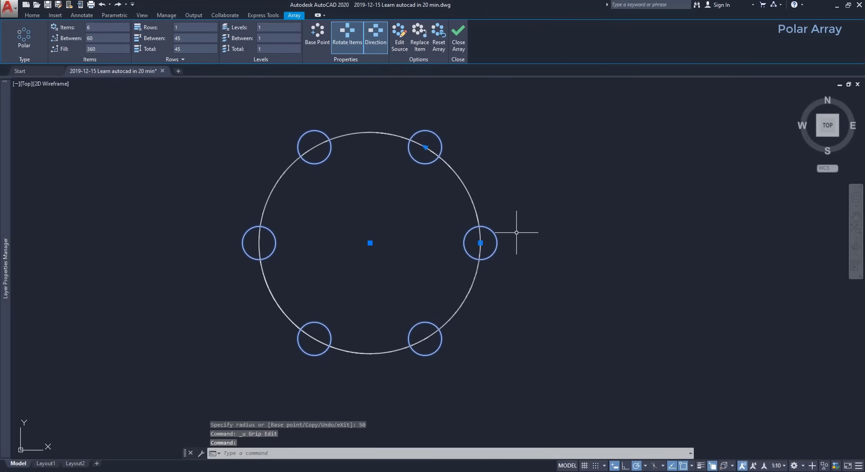
- Try moving the polar array by its centre grip to the empty area beside the large circle, and undo the move
{"action": "left_click", "coordinate": [370, 243]}
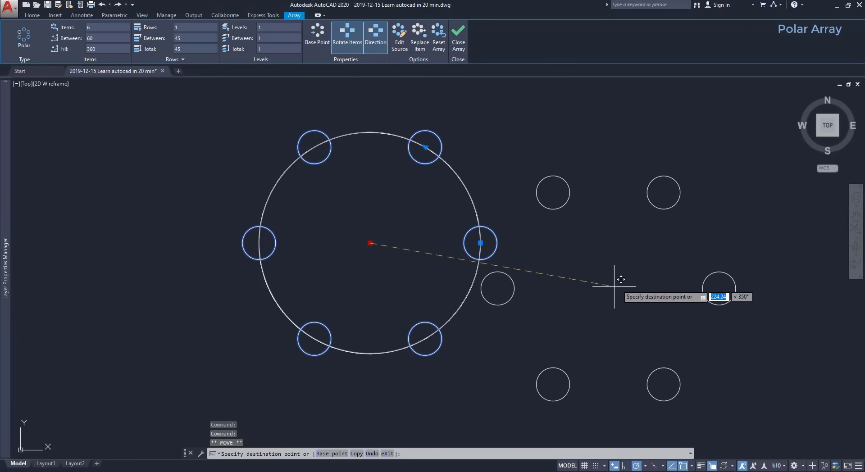
{"action": "left_click", "coordinate": [657, 260]}
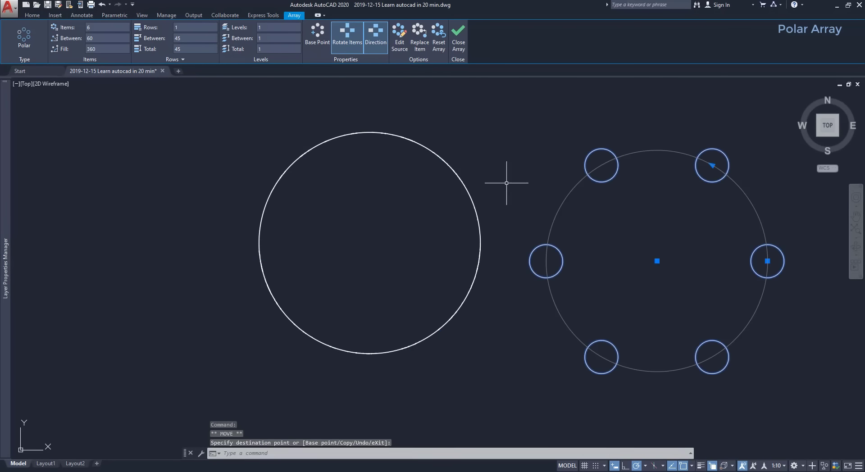
{"action": "key", "text": "ctrl+z"}
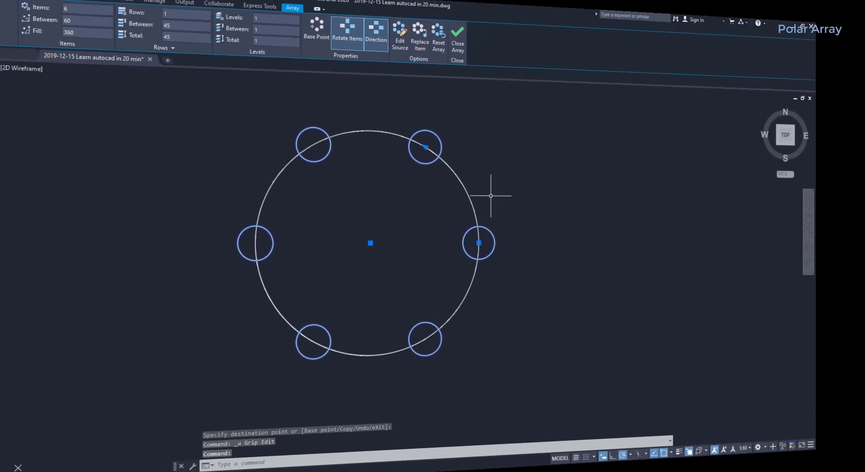
- Reduce the angle between the polar array's items to about 40 degrees using the second circle's grip, and widen it again
{"action": "left_click", "coordinate": [426, 147]}
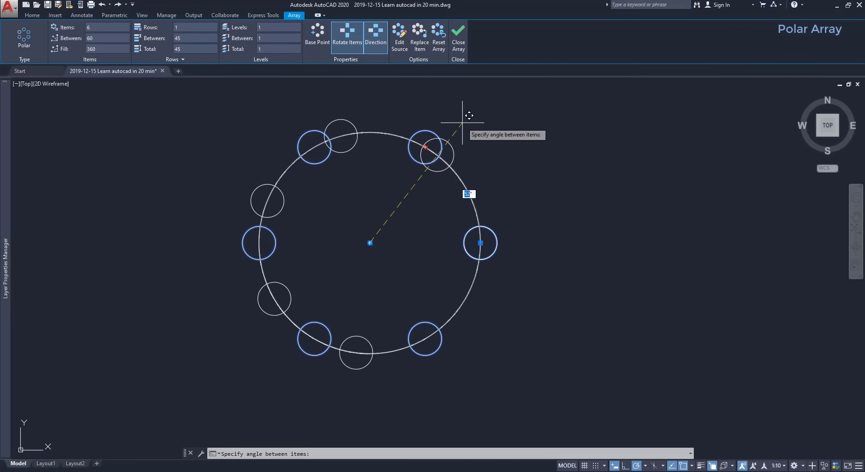
{"action": "left_click", "coordinate": [487, 143]}
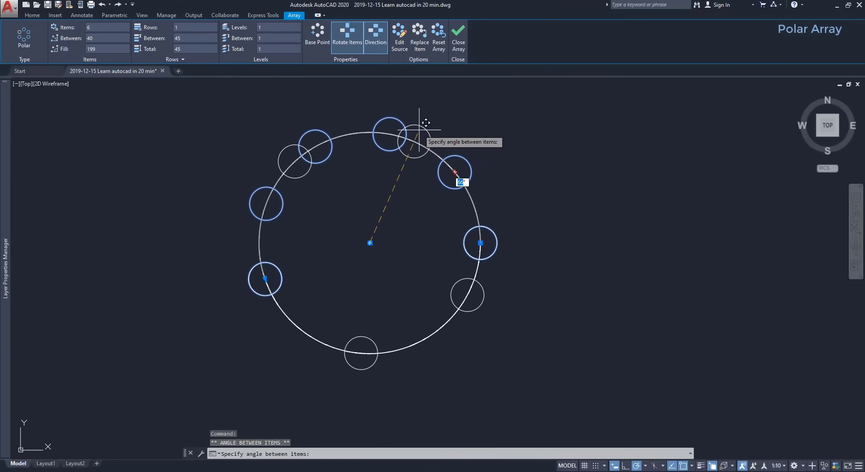
{"action": "left_click", "coordinate": [417, 128]}
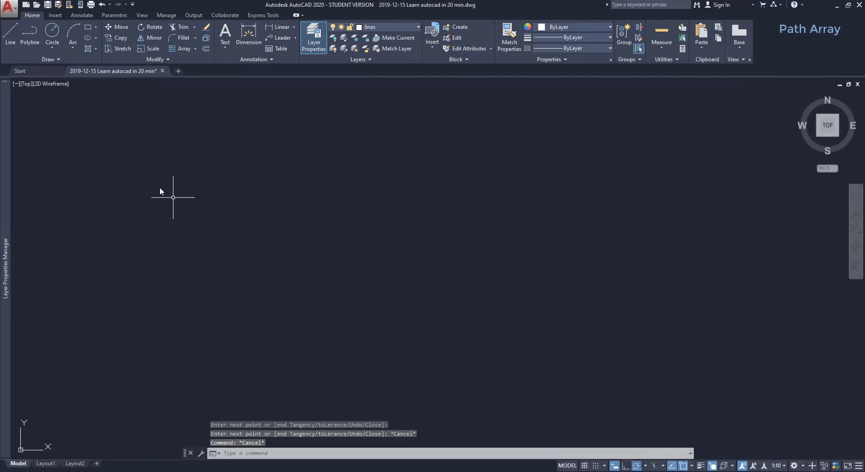
- Draw a wavy spline through eight fit points across the drawing area, with a low first crest and a higher second crest
{"action": "left_click", "coordinate": [45, 59]}
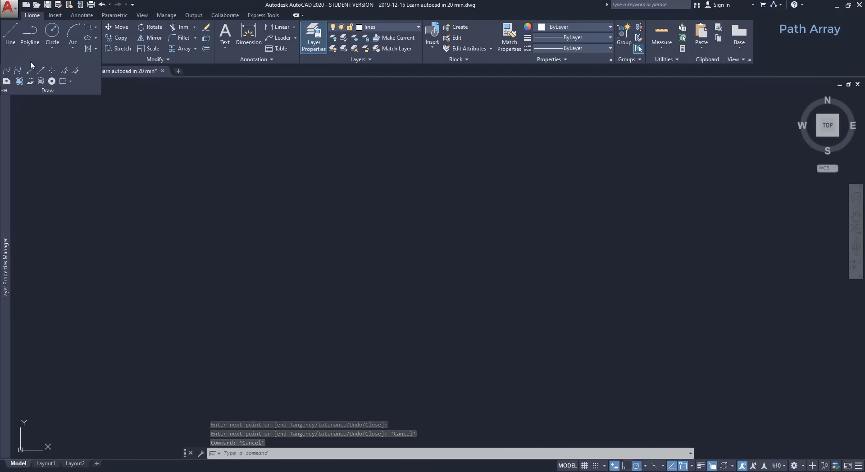
{"action": "left_click", "coordinate": [6, 71]}
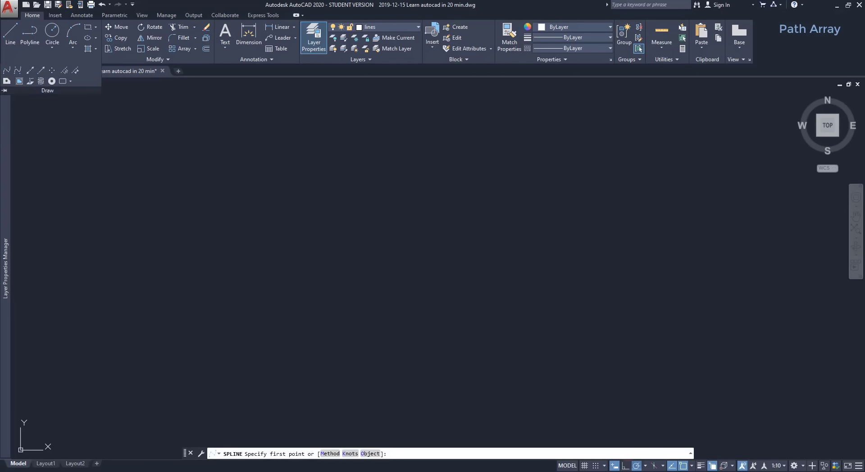
{"action": "left_click", "coordinate": [186, 328]}
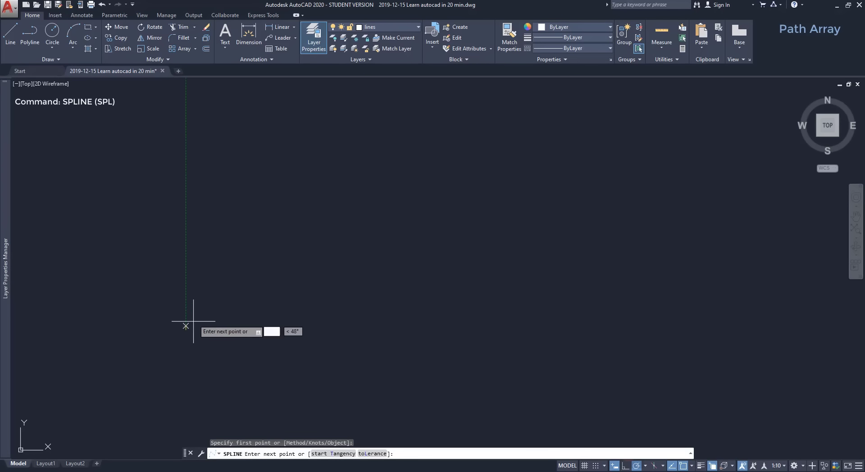
{"action": "left_click", "coordinate": [235, 246]}
{"action": "left_click", "coordinate": [360, 314]}
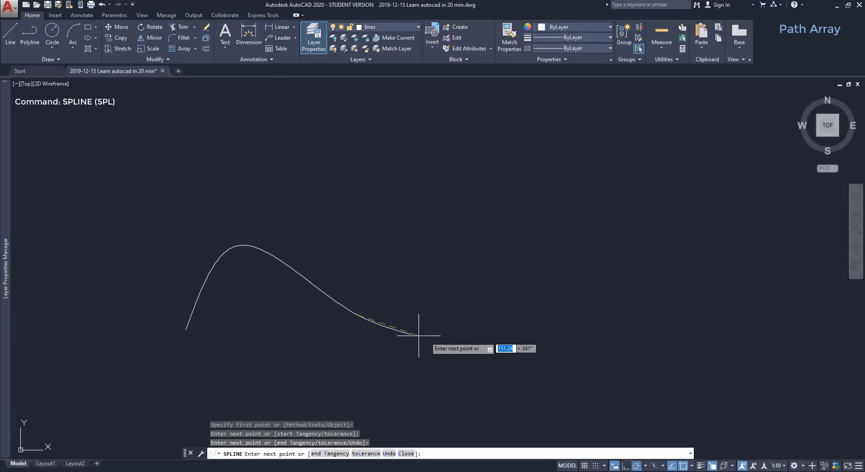
{"action": "left_click", "coordinate": [468, 325]}
{"action": "left_click", "coordinate": [510, 239]}
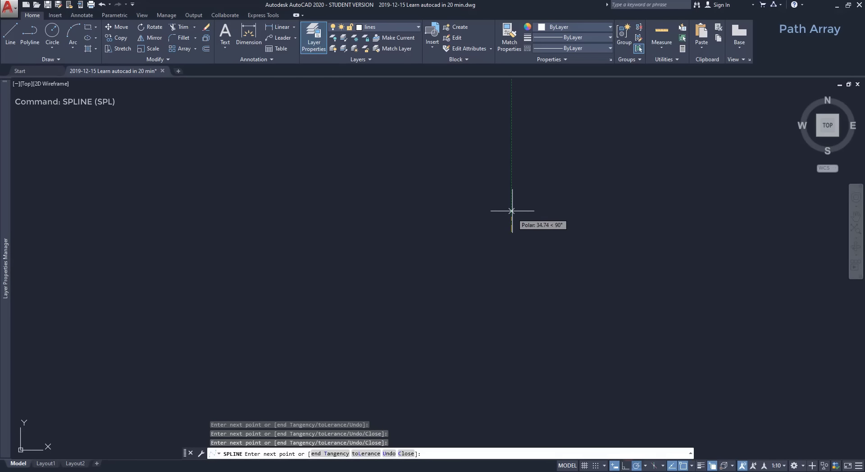
{"action": "left_click", "coordinate": [576, 139]}
{"action": "left_click", "coordinate": [705, 261]}
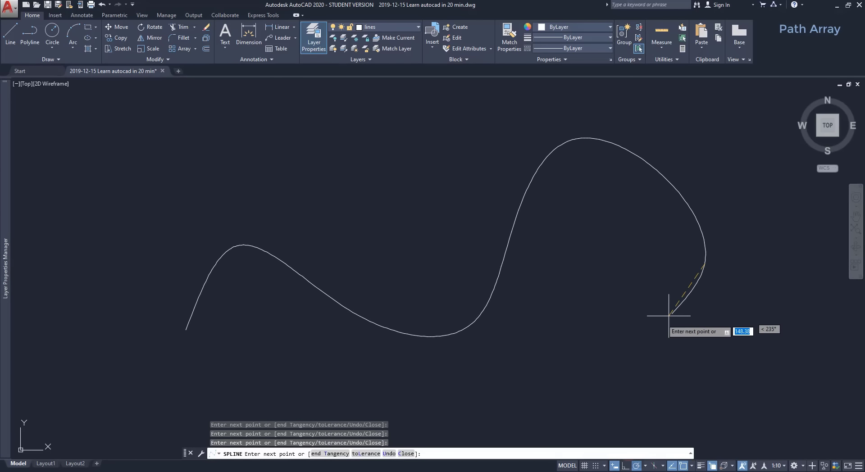
{"action": "left_click", "coordinate": [640, 329]}
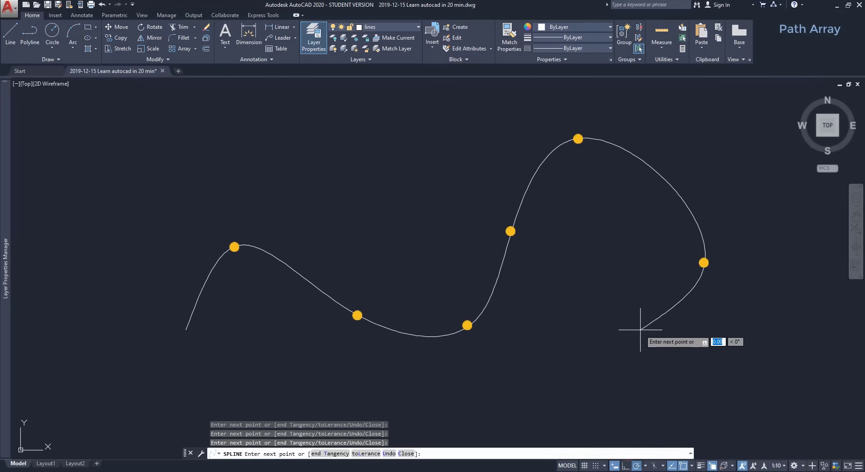
{"action": "key", "text": "Return"}
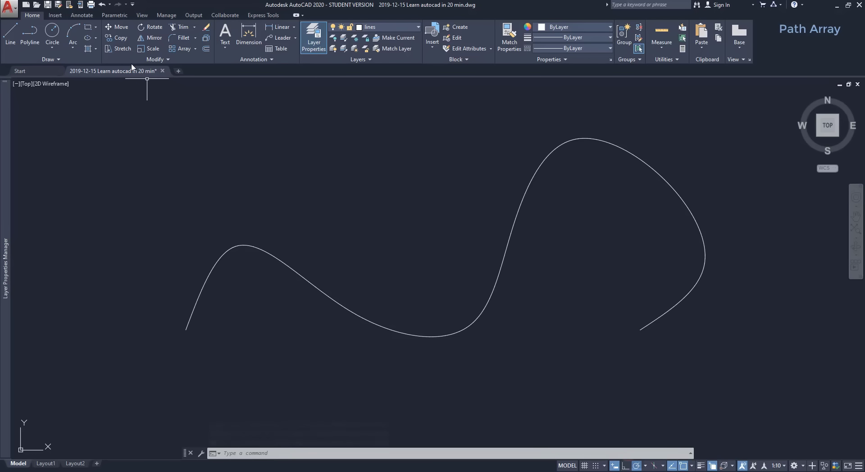
- Draw a small rectangle with its upper-left corner on the spline's start point, and narrow it by stretching its right edge inward
{"action": "left_click", "coordinate": [93, 29]}
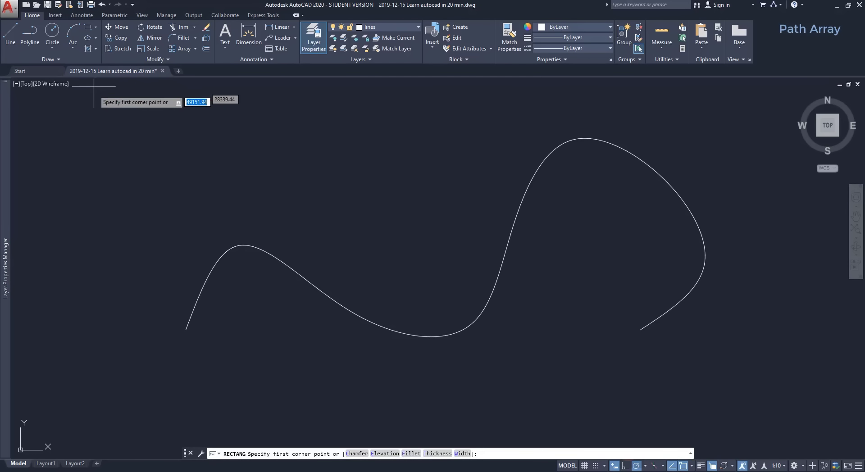
{"action": "left_click", "coordinate": [185, 330]}
{"action": "left_click", "coordinate": [213, 348]}
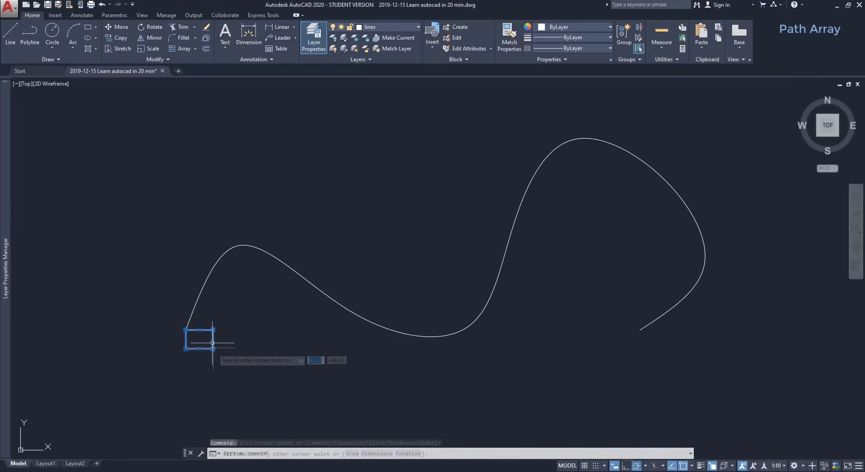
{"action": "left_click", "coordinate": [212, 338]}
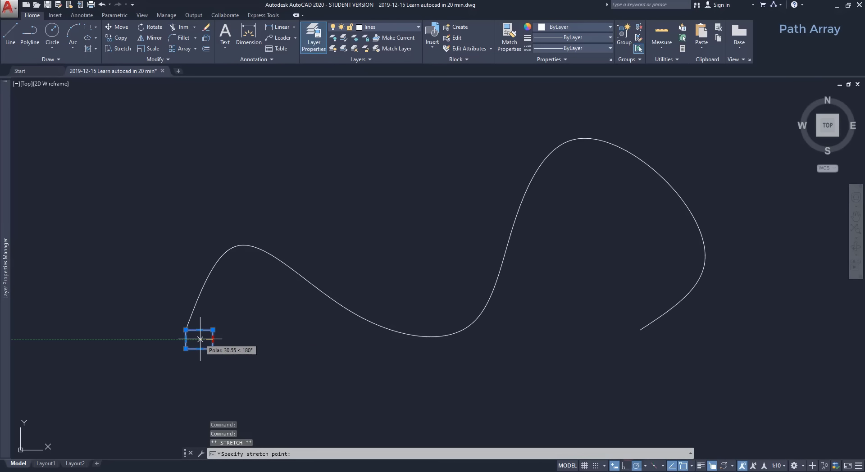
{"action": "left_click", "coordinate": [202, 339]}
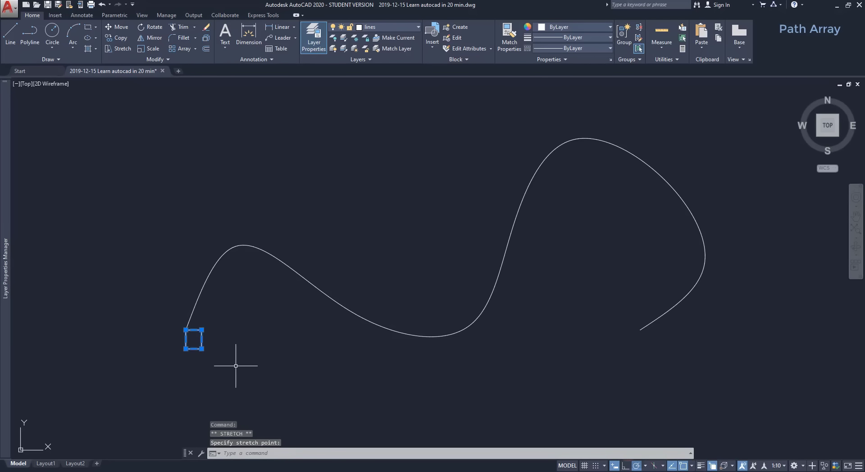
{"action": "key", "text": "Escape"}
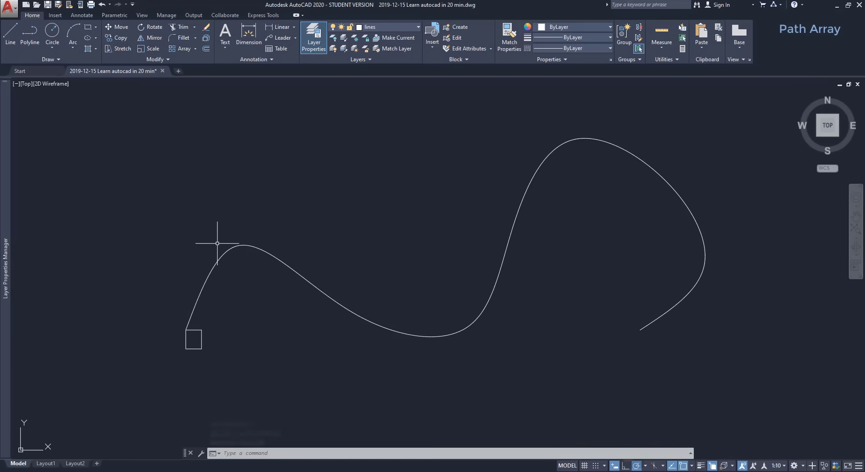
- Create a path array of the small rectangle using the spline as the path curve
{"action": "left_click", "coordinate": [196, 49]}
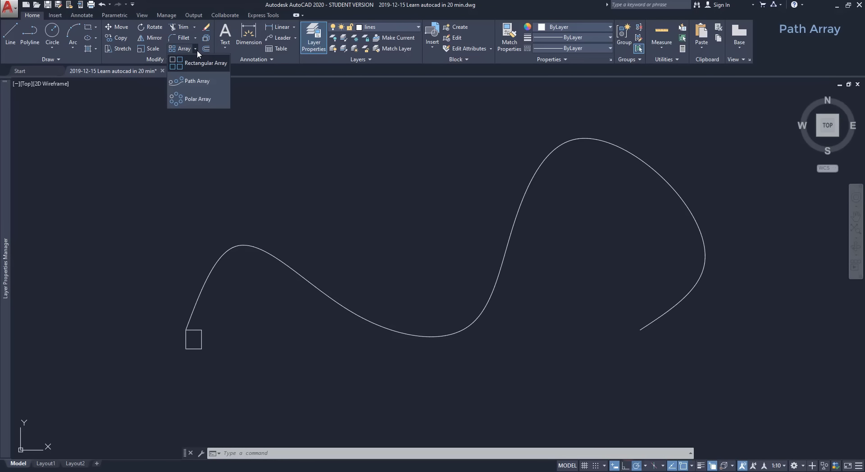
{"action": "left_click", "coordinate": [200, 81]}
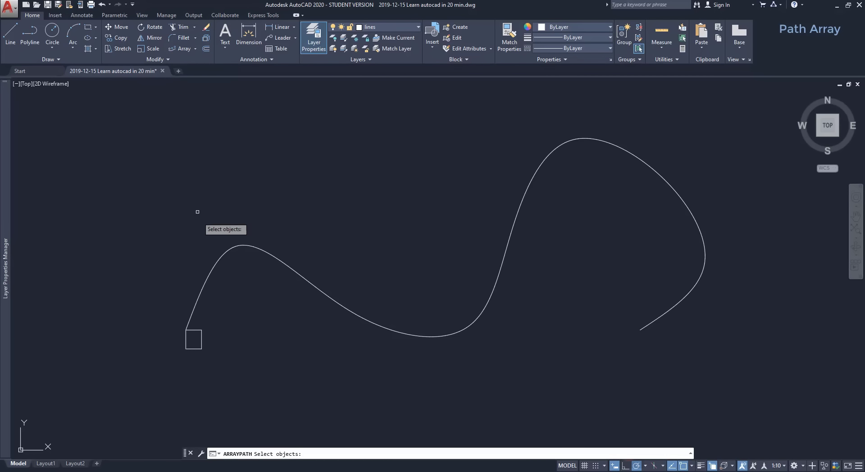
{"action": "left_click", "coordinate": [201, 331]}
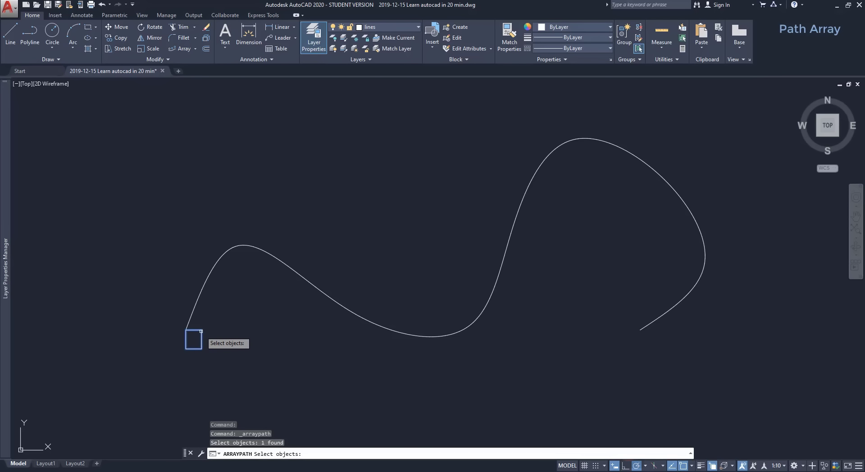
{"action": "key", "text": "Return"}
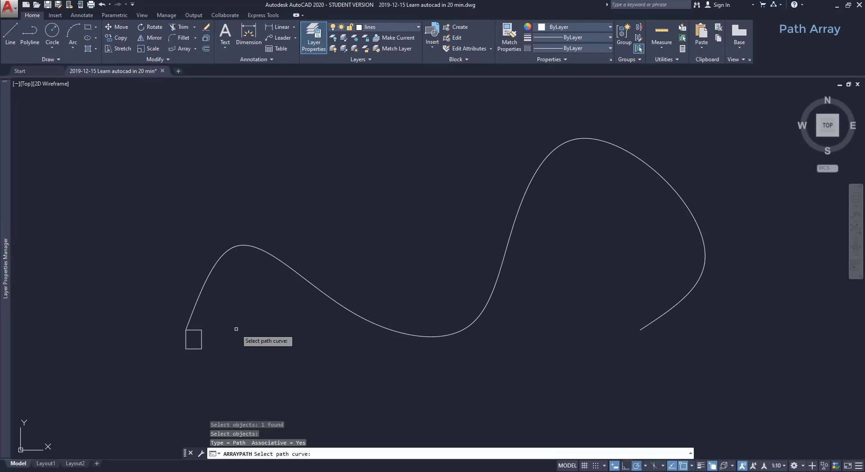
{"action": "left_click", "coordinate": [294, 287]}
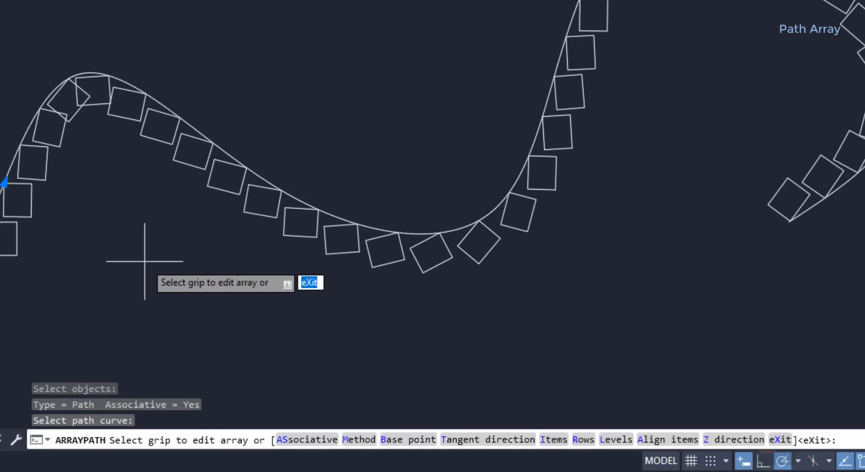
- Try the first rectangle's lower-right corner as the path array's base point, and undo the change
{"action": "left_click", "coordinate": [403, 440]}
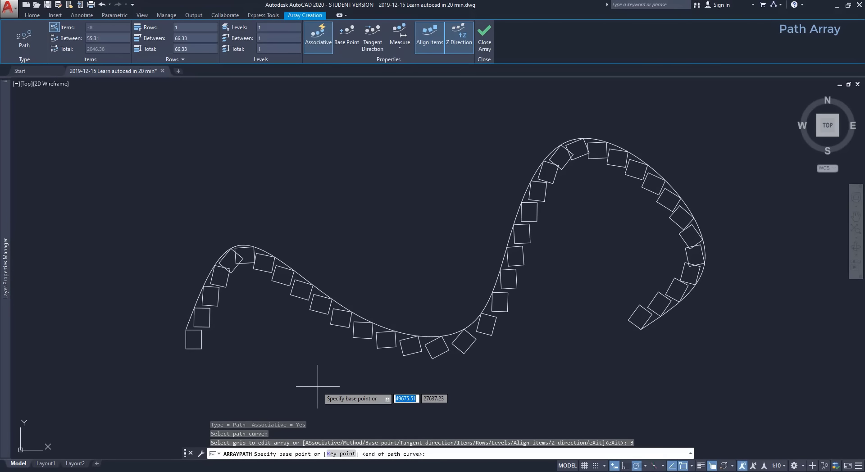
{"action": "scroll", "coordinate": [175, 345], "scroll_direction": "up", "scroll_amount": 5}
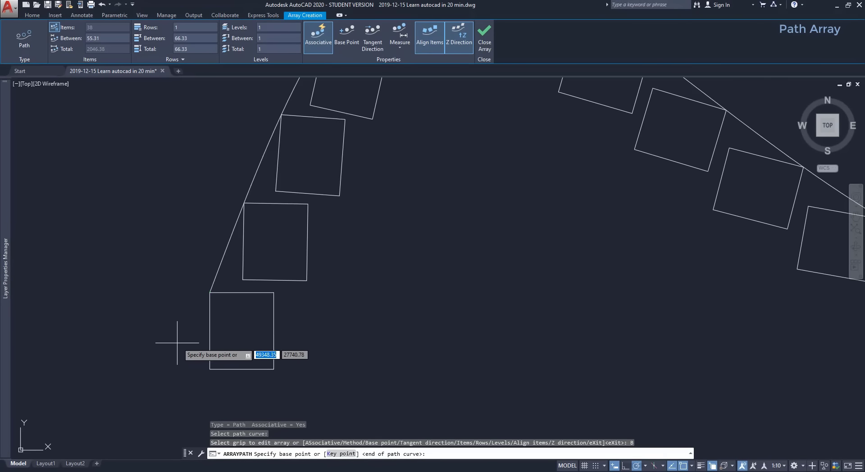
{"action": "left_click", "coordinate": [274, 369]}
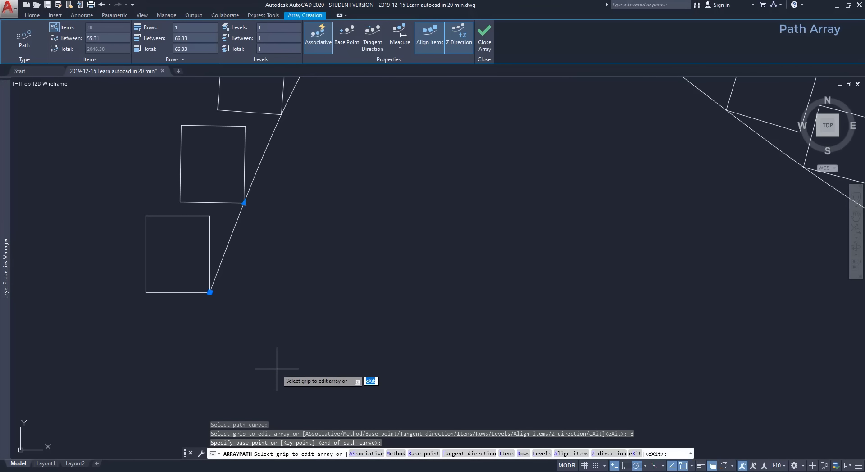
{"action": "key", "text": "ctrl+z"}
{"action": "key", "text": "ctrl+z"}
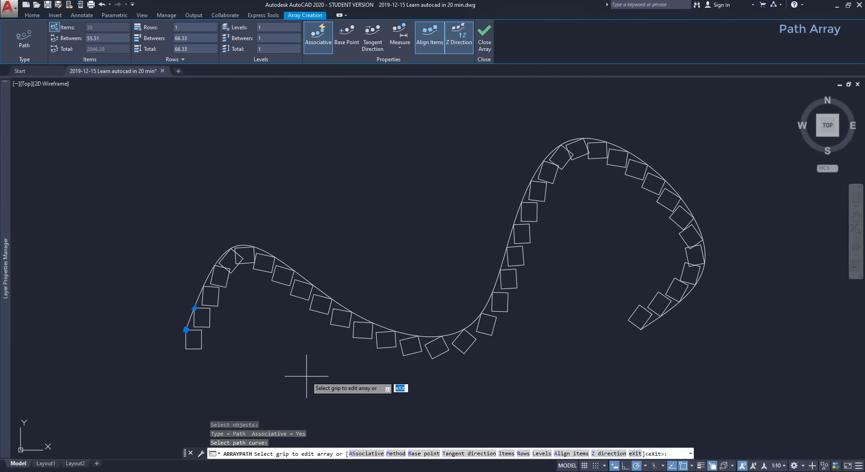
- Set the path array's tangent direction along the rectangle's left edge, from its lower-left to its upper-left corner
{"action": "type", "text": "T"}
{"action": "key", "text": "Return"}
{"action": "scroll", "coordinate": [193, 352], "scroll_direction": "up", "scroll_amount": 6}
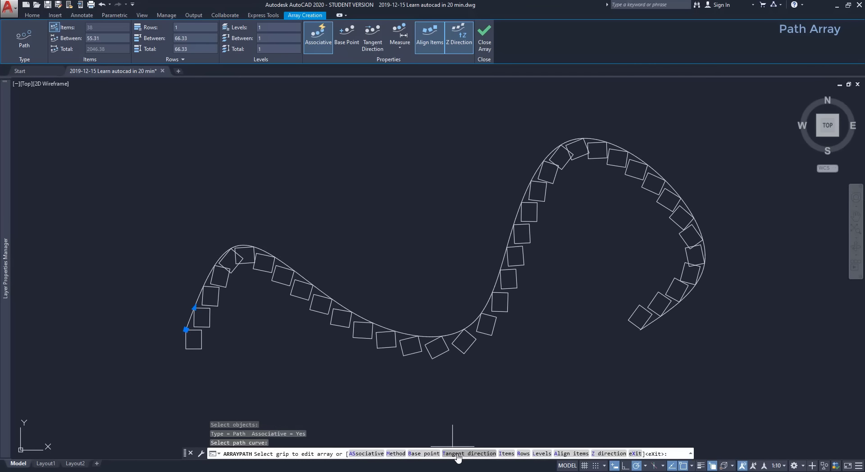
{"action": "left_click", "coordinate": [458, 453]}
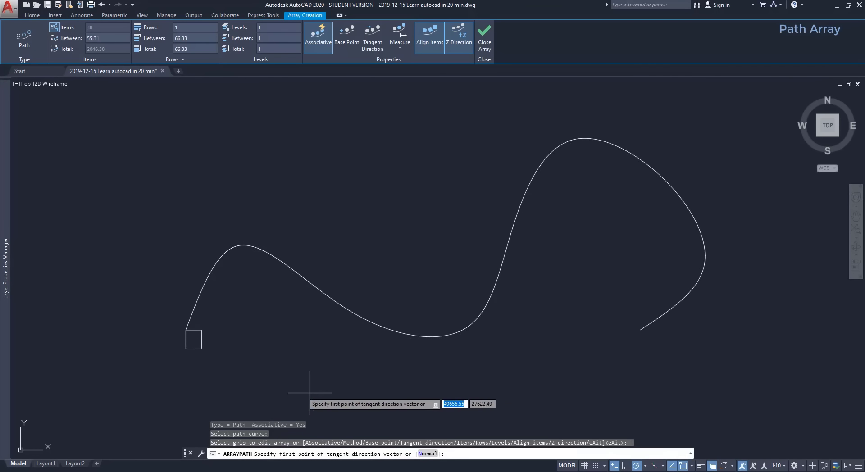
{"action": "scroll", "coordinate": [194, 354], "scroll_direction": "up", "scroll_amount": 6}
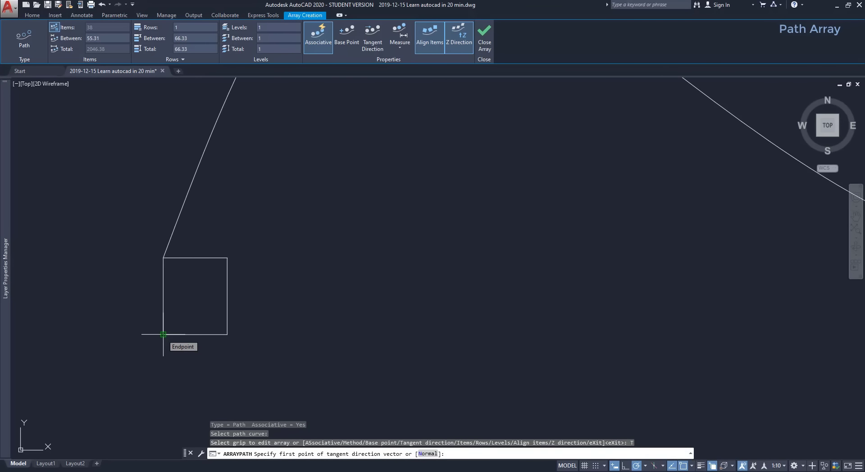
{"action": "left_click", "coordinate": [163, 334]}
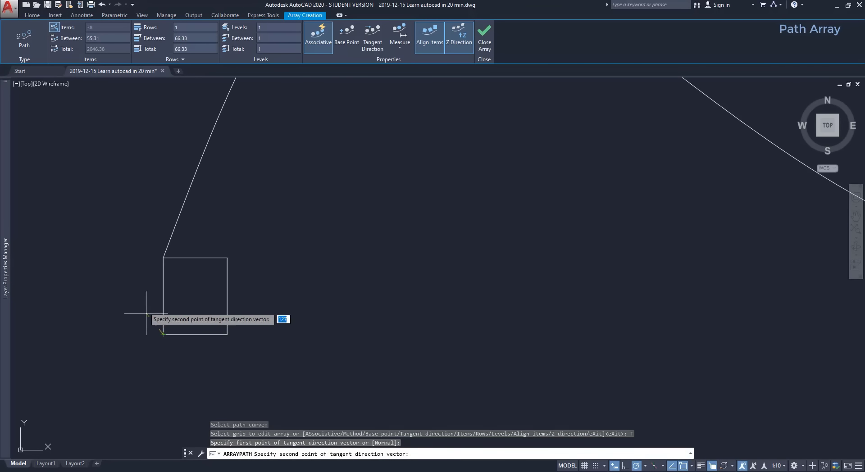
{"action": "left_click", "coordinate": [163, 257]}
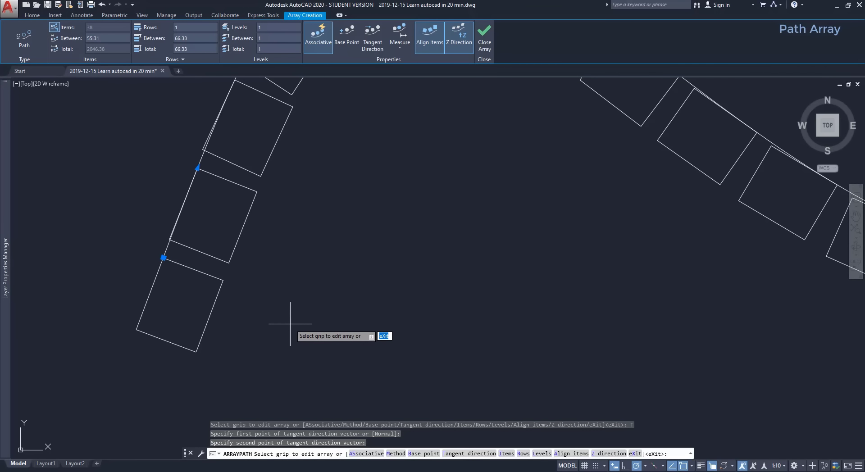
{"action": "scroll", "coordinate": [290, 323], "scroll_direction": "down", "scroll_amount": 5}
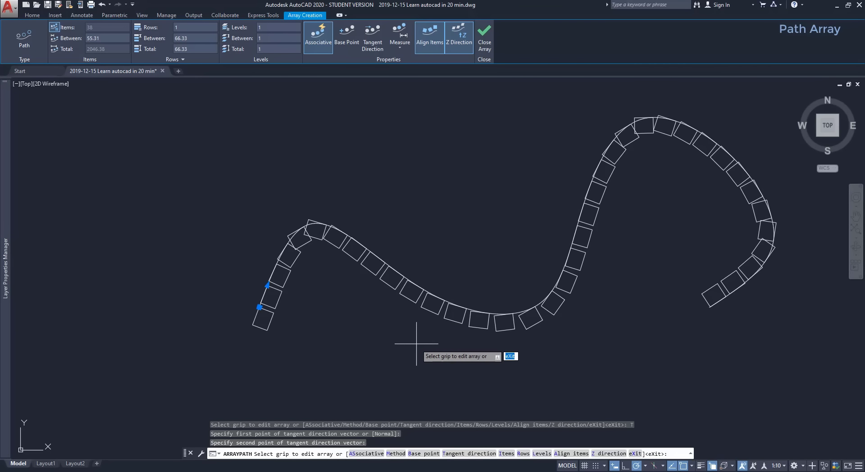
- Set the path array's base point to the first rectangle's geometric center, and leave the array editing
{"action": "left_click", "coordinate": [421, 454]}
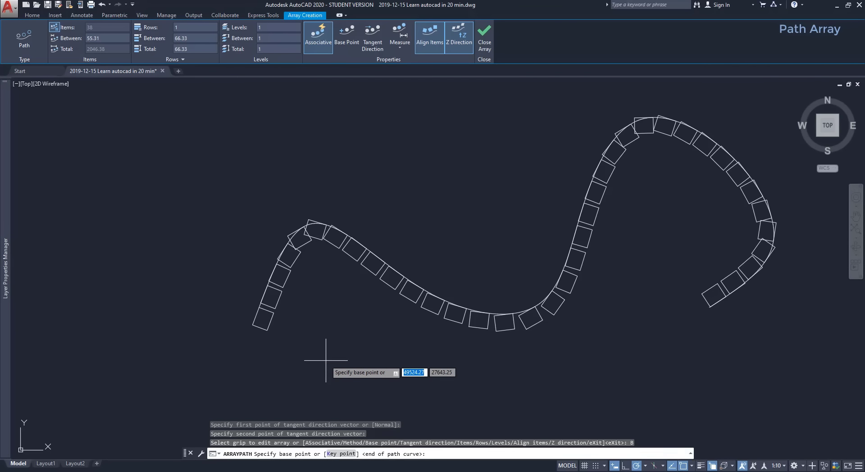
{"action": "scroll", "coordinate": [302, 351], "scroll_direction": "up", "scroll_amount": 6}
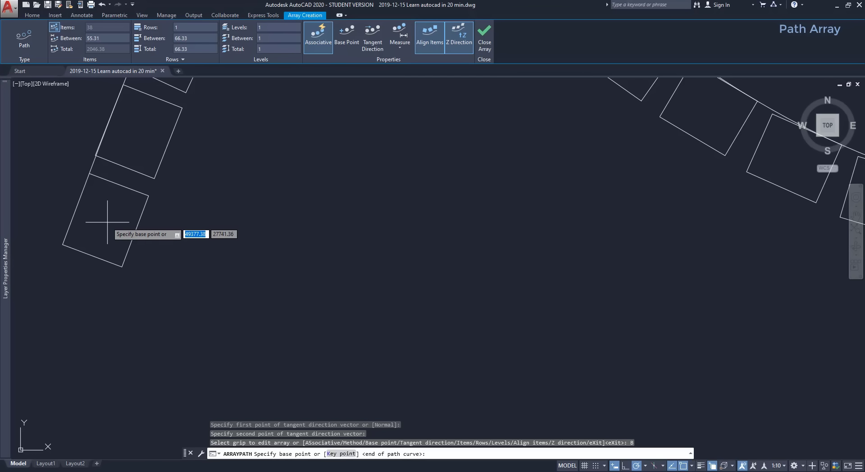
{"action": "left_click", "coordinate": [692, 466]}
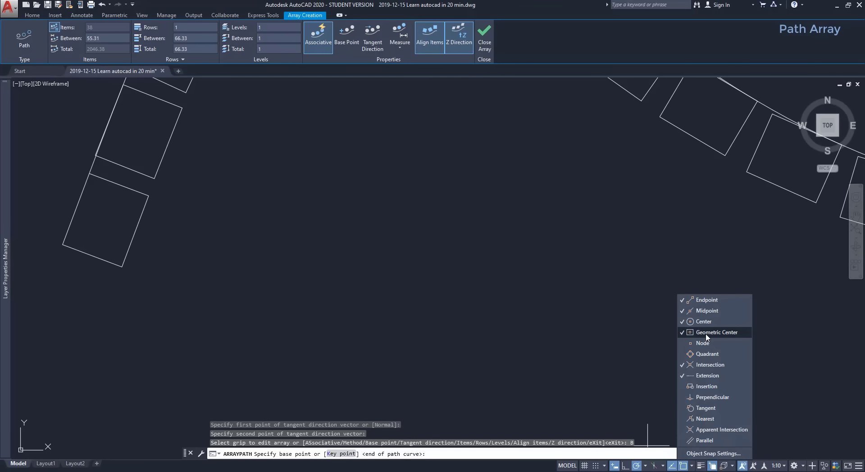
{"action": "left_click", "coordinate": [288, 265]}
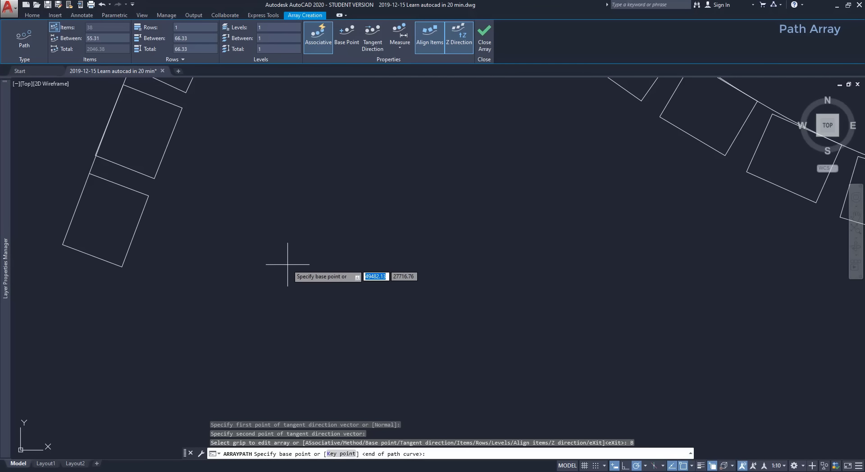
{"action": "left_click", "coordinate": [106, 221]}
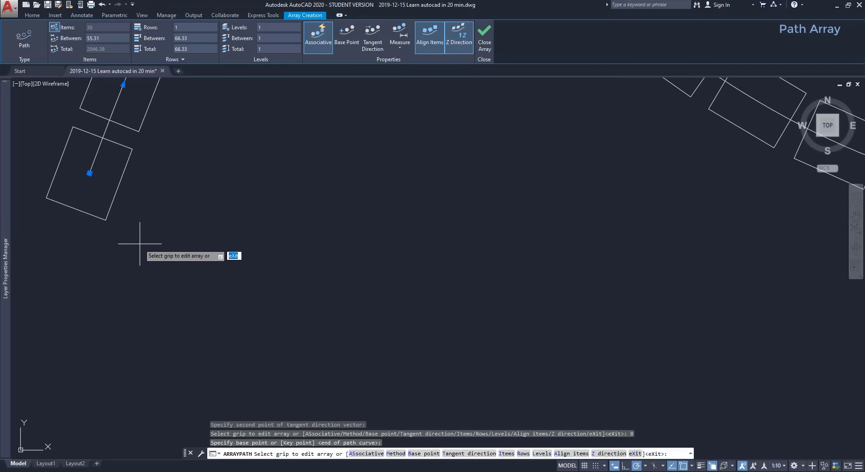
{"action": "scroll", "coordinate": [138, 244], "scroll_direction": "down", "scroll_amount": 5}
{"action": "middle_click_drag", "start_coordinate": [380, 257], "coordinate": [310, 328]}
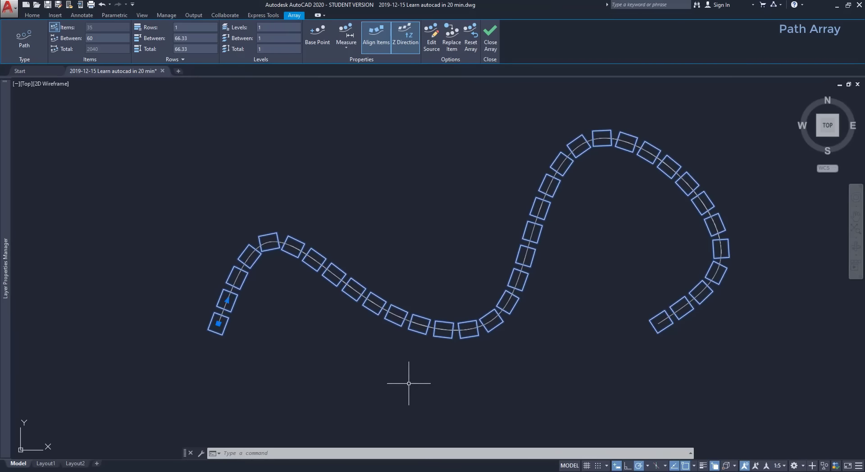
{"action": "key", "text": "Escape"}
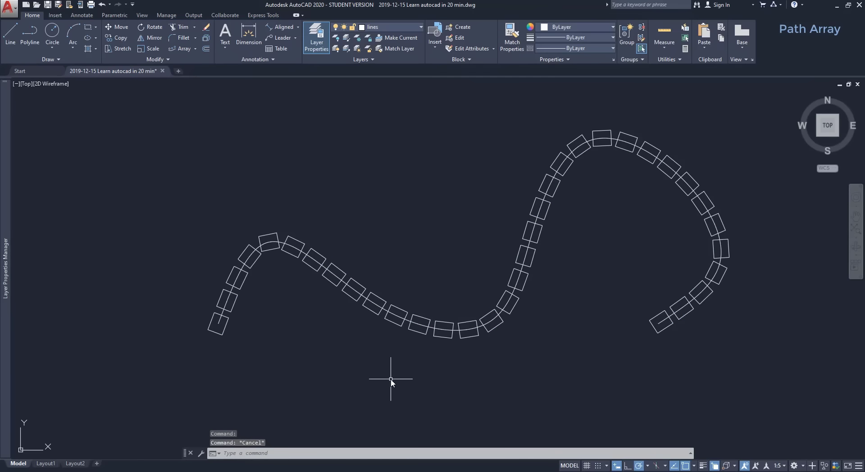
- Erase the path array of rectangles as one object, and undo the erasure
{"action": "left_click", "coordinate": [398, 322]}
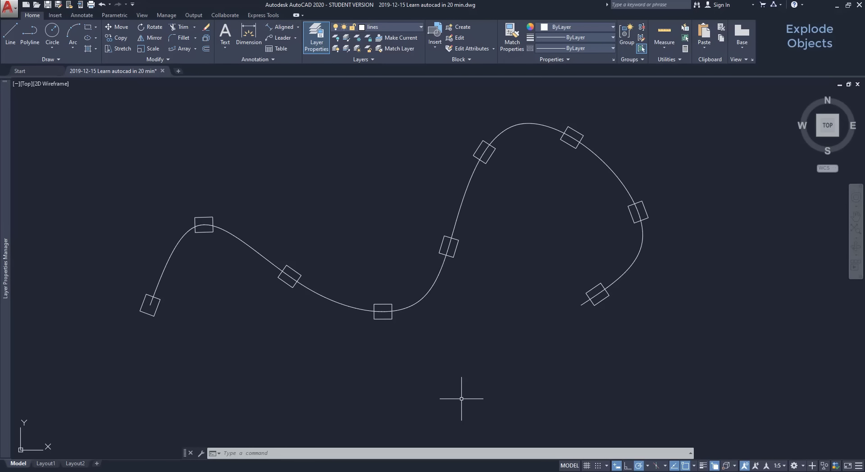
{"action": "left_click", "coordinate": [387, 318]}
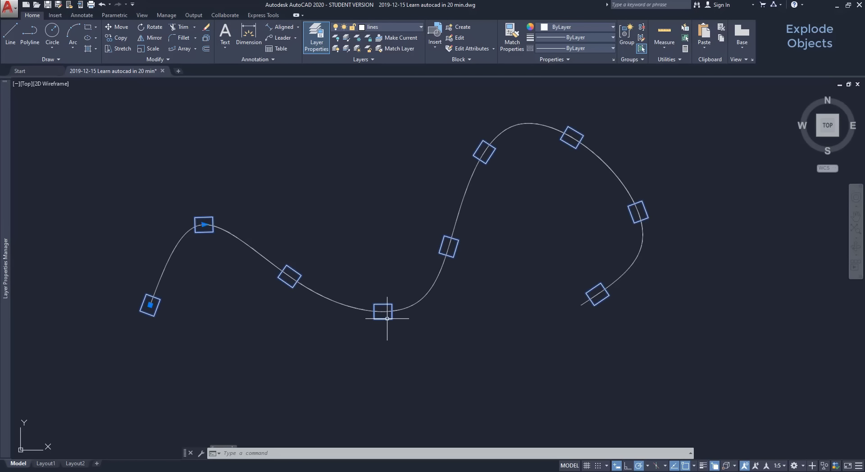
{"action": "key", "text": "Delete"}
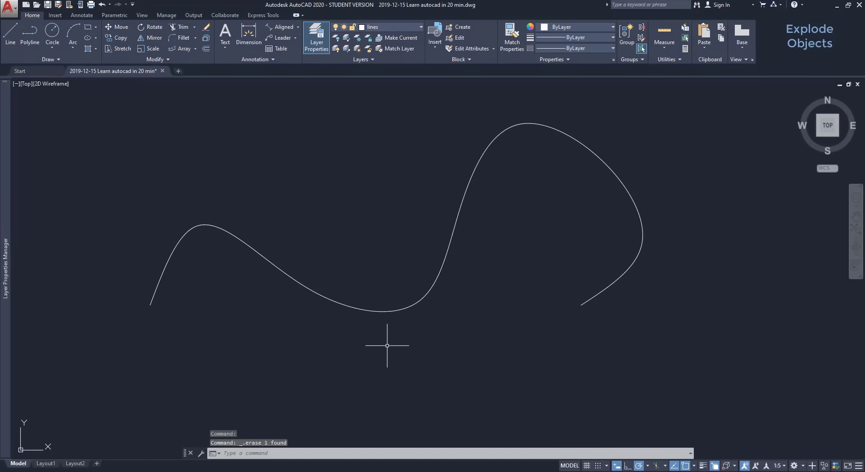
{"action": "key", "text": "ctrl+z"}
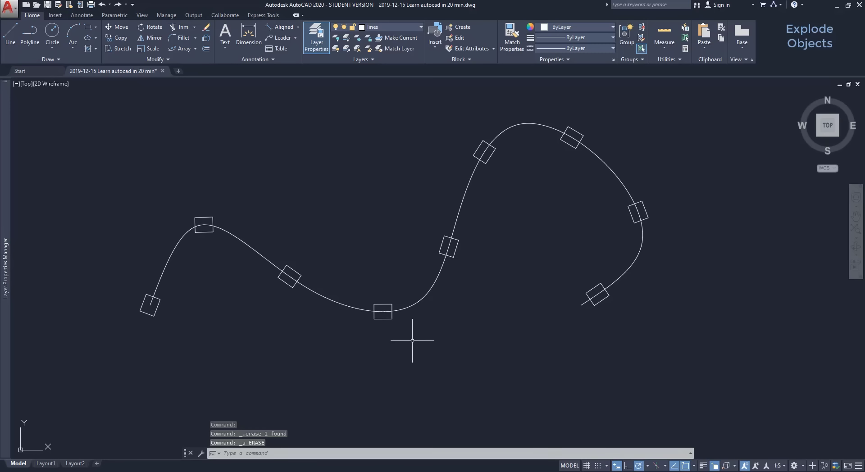
- Explode the path array along the spline into separate rectangles
{"action": "left_click", "coordinate": [206, 38]}
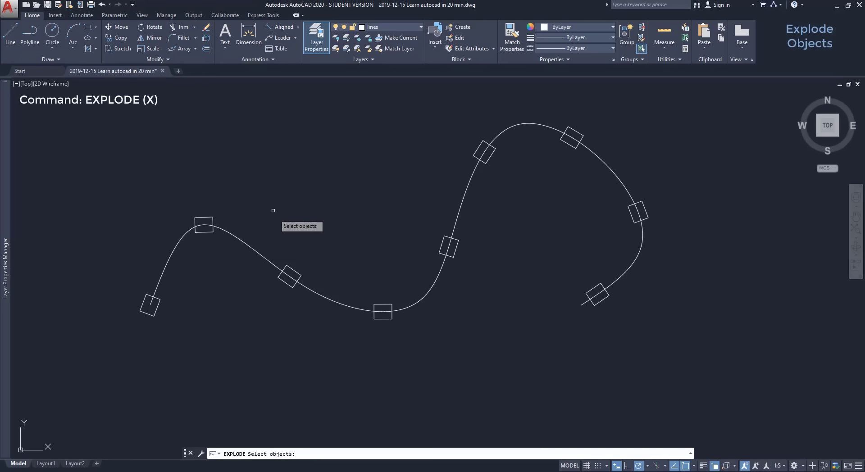
{"action": "left_click", "coordinate": [295, 269]}
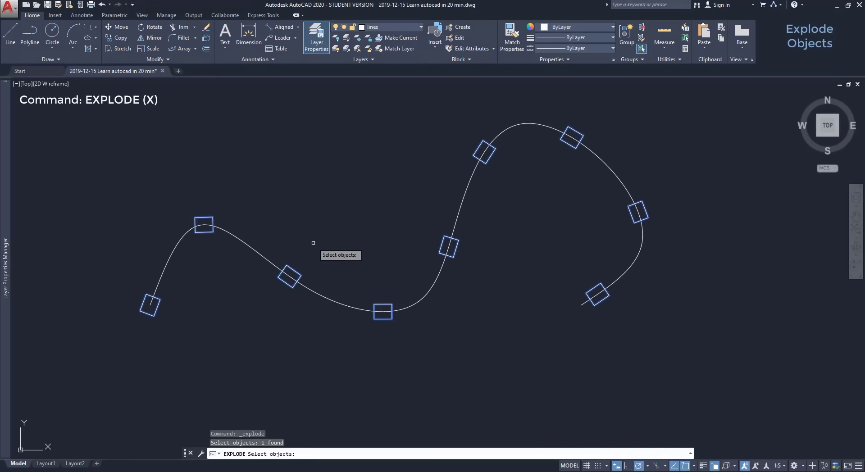
{"action": "key", "text": "Return"}
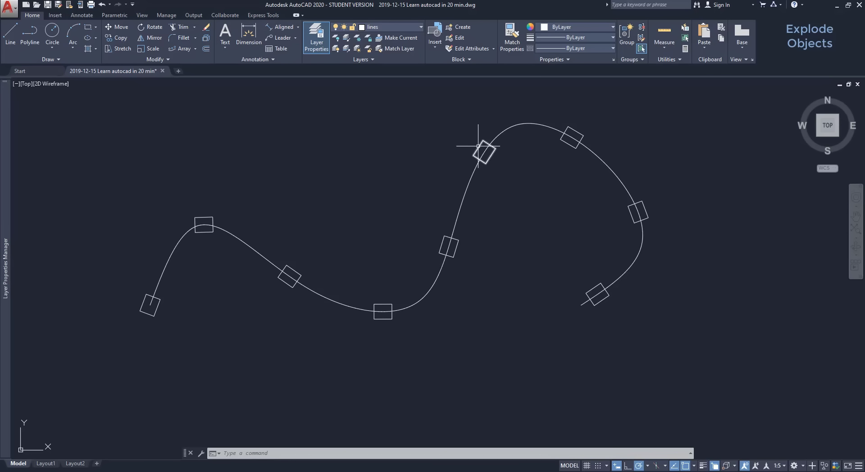
- Explode the rectangle on the spline's steep middle section into individual lines
{"action": "type", "text": "x"}
{"action": "key", "text": "Return"}
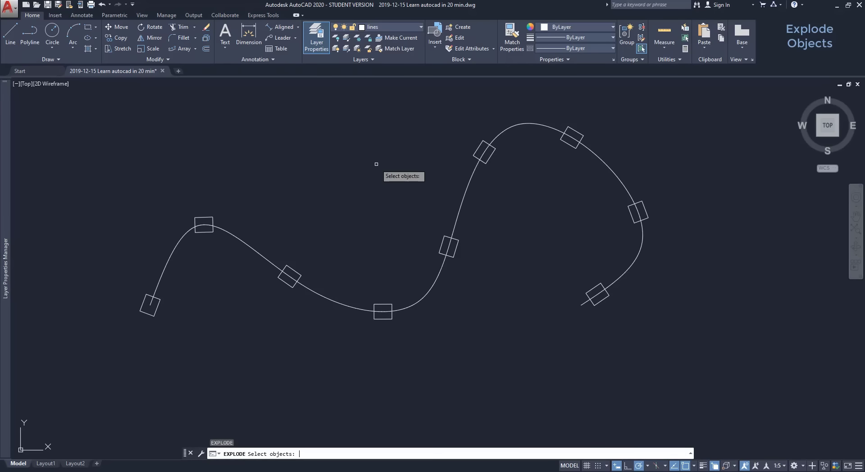
{"action": "scroll", "coordinate": [446, 243], "scroll_direction": "up", "scroll_amount": 6}
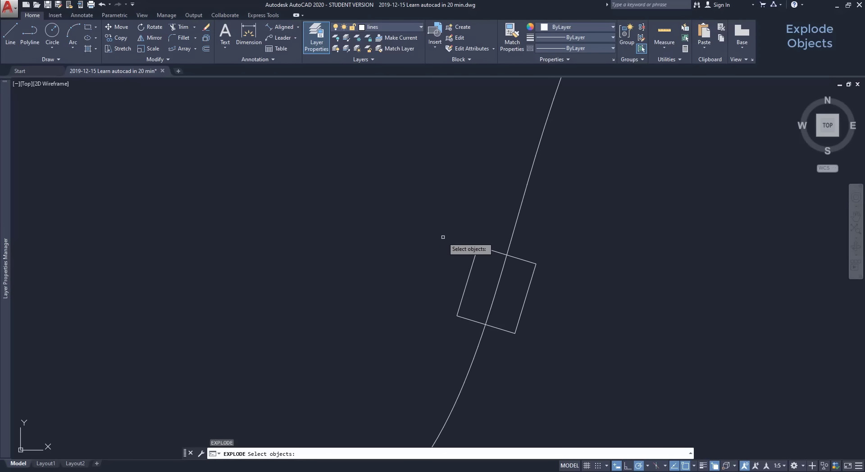
{"action": "left_click", "coordinate": [474, 260]}
{"action": "key", "text": "Return"}
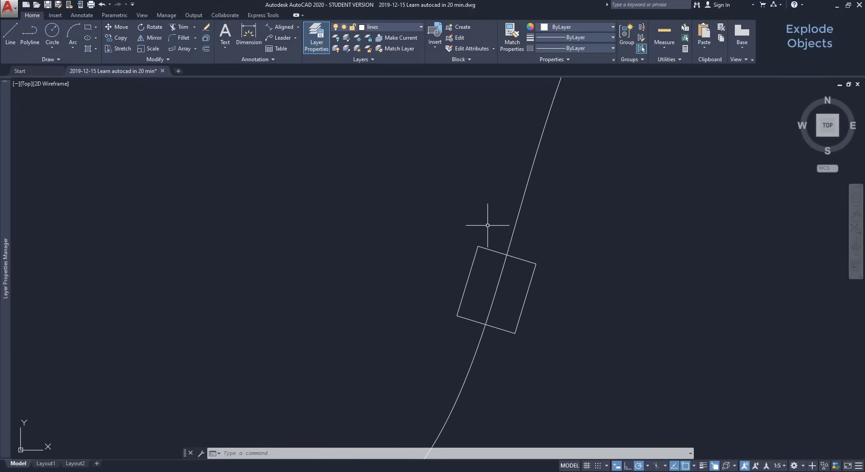
- Explode the window block with the two hatched end frames into its individual lines and hatches
{"action": "key", "text": "ctrl+z"}
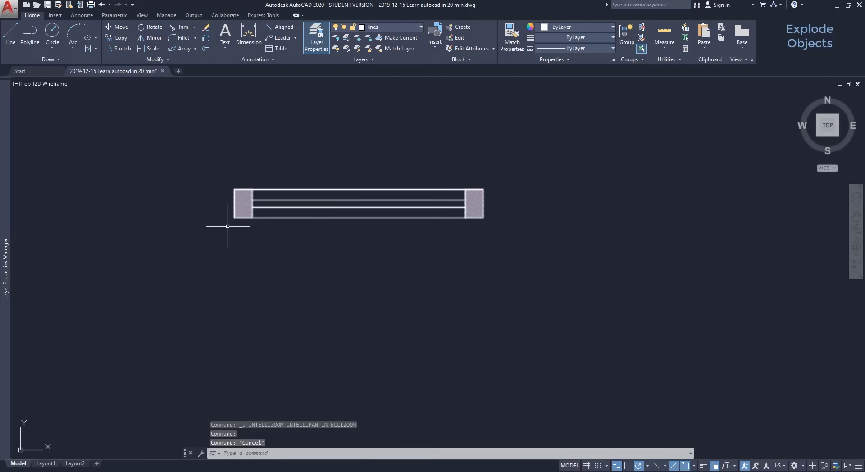
{"action": "key", "text": "Escape"}
{"action": "type", "text": "x"}
{"action": "key", "text": "Return"}
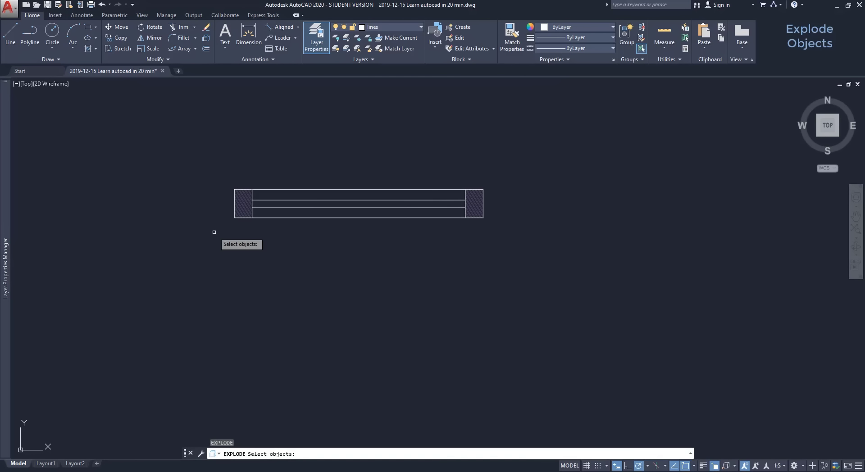
{"action": "left_click", "coordinate": [239, 212]}
{"action": "key", "text": "Return"}
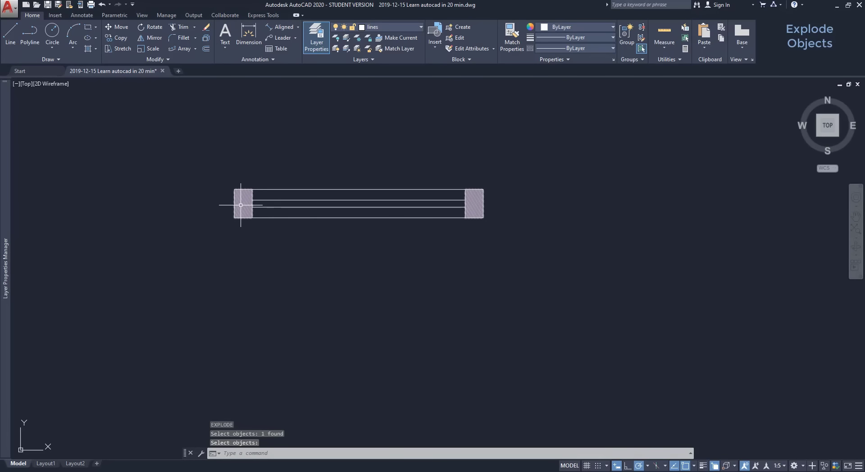
{"action": "key", "text": "Escape"}
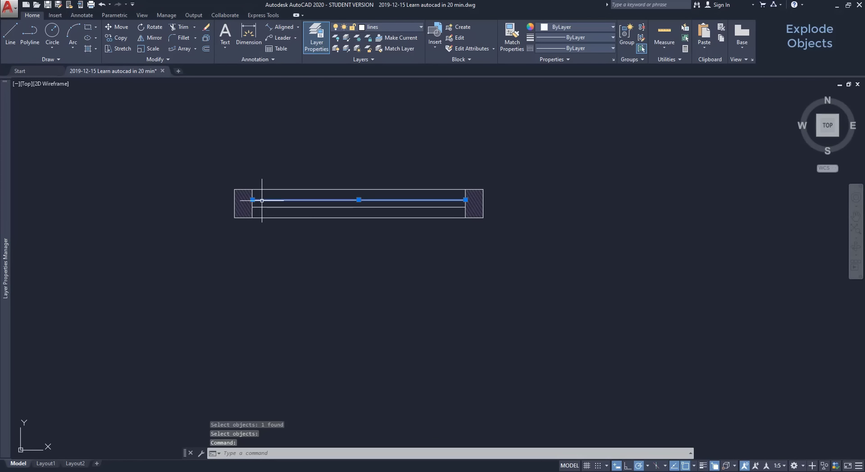
- Explode the hatch in the window's left end frame into separate lines
{"action": "scroll", "coordinate": [243, 204], "scroll_direction": "up", "scroll_amount": 3}
{"action": "type", "text": "x"}
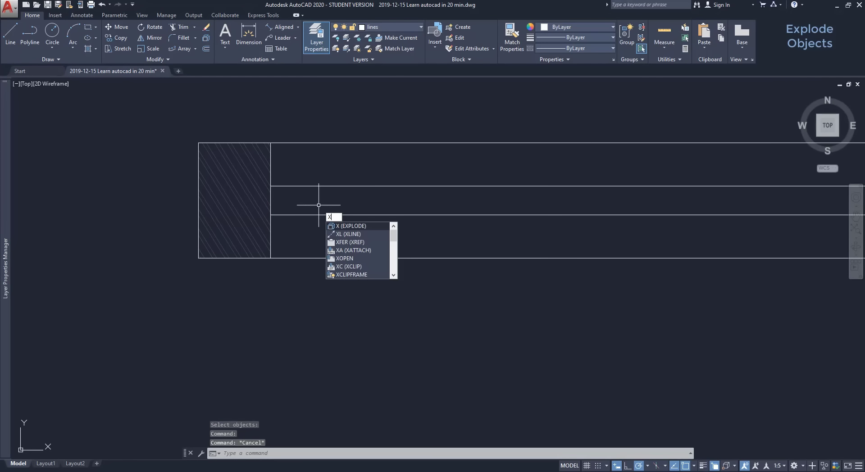
{"action": "key", "text": "Return"}
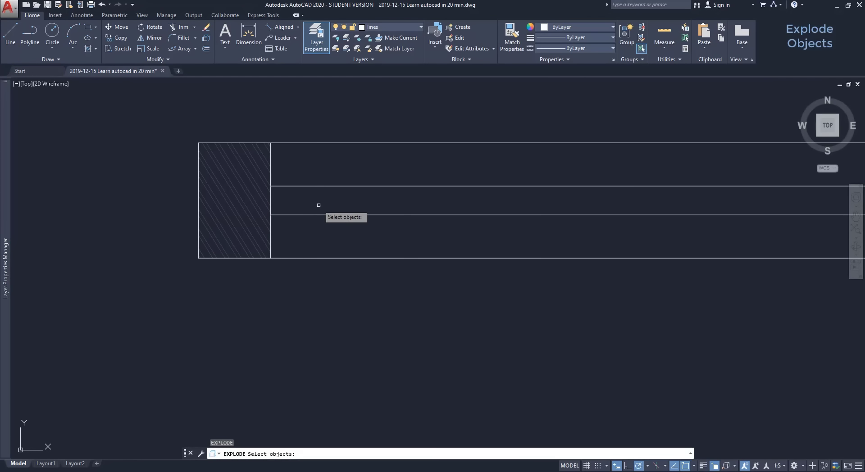
{"action": "left_click", "coordinate": [266, 199]}
{"action": "key", "text": "Return"}
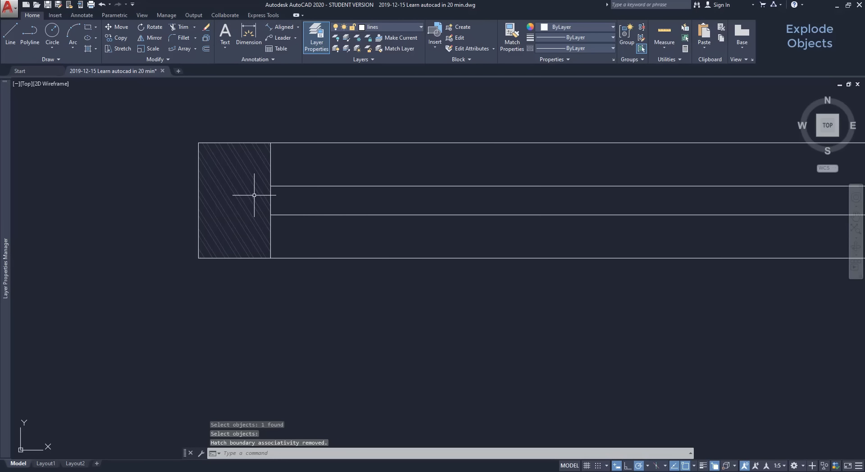
- Erase one diagonal line of the exploded hatch in the window's left end frame
{"action": "left_click", "coordinate": [257, 192]}
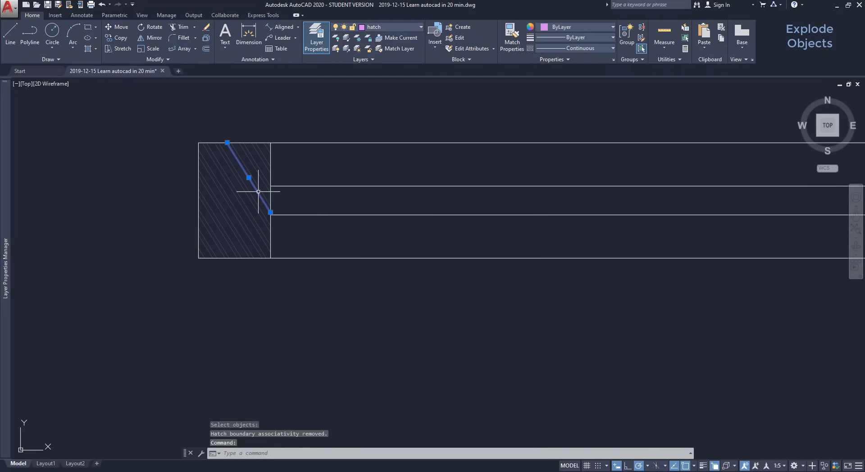
{"action": "scroll", "coordinate": [246, 190], "scroll_direction": "up", "scroll_amount": 4}
{"action": "key", "text": "Delete"}
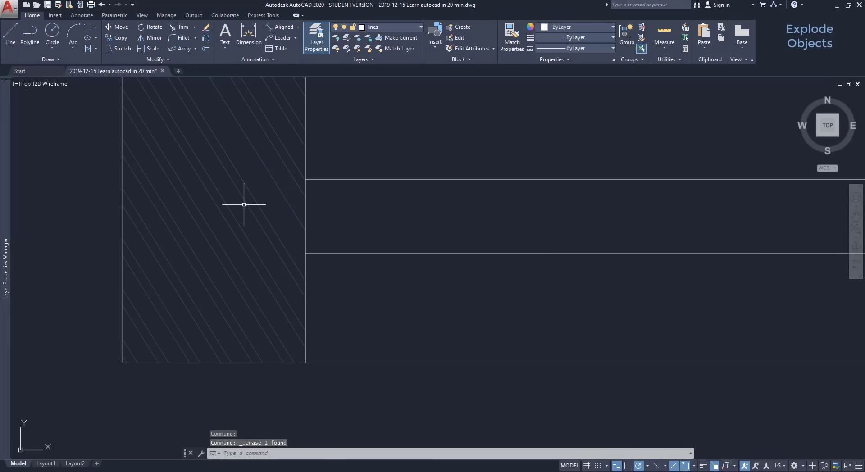
{"action": "scroll", "coordinate": [260, 190], "scroll_direction": "down", "scroll_amount": 2}
{"action": "scroll", "coordinate": [259, 191], "scroll_direction": "down", "scroll_amount": 2}
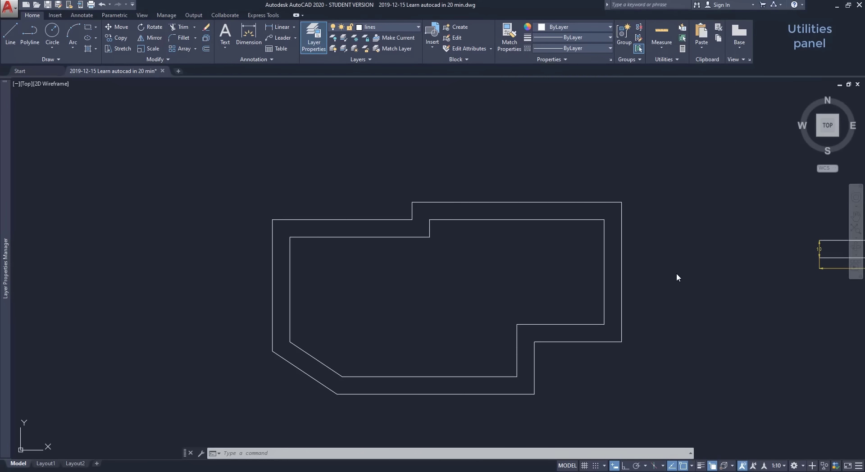
- Use Quick measure to inspect the dimensions of the double wall outline and the circles
{"action": "left_click", "coordinate": [657, 45]}
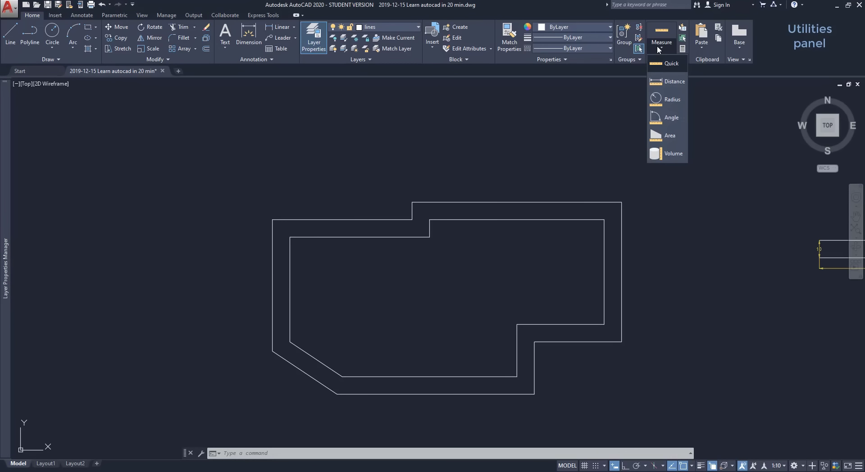
{"action": "left_click", "coordinate": [681, 70]}
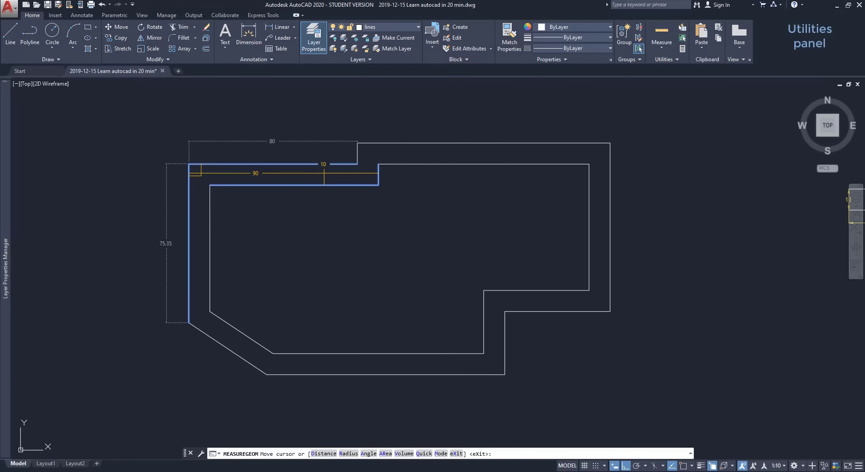
{"action": "scroll", "coordinate": [323, 173], "scroll_direction": "down", "scroll_amount": 10}
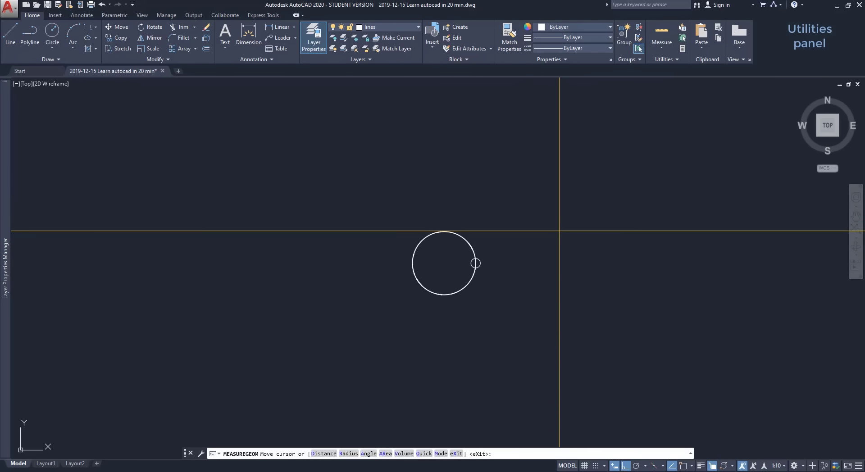
{"action": "scroll", "coordinate": [473, 292], "scroll_direction": "up", "scroll_amount": 6}
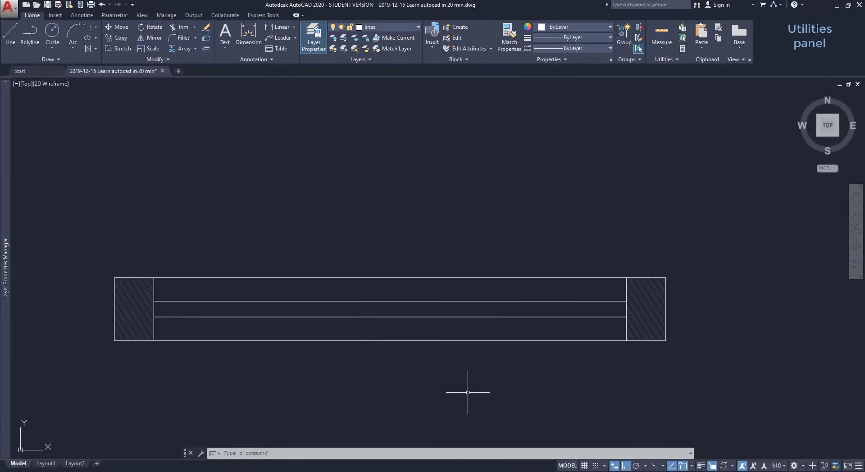
- Measure distances from the window's upper-left corner along its top edge, switching Ortho off
{"action": "left_click", "coordinate": [663, 47]}
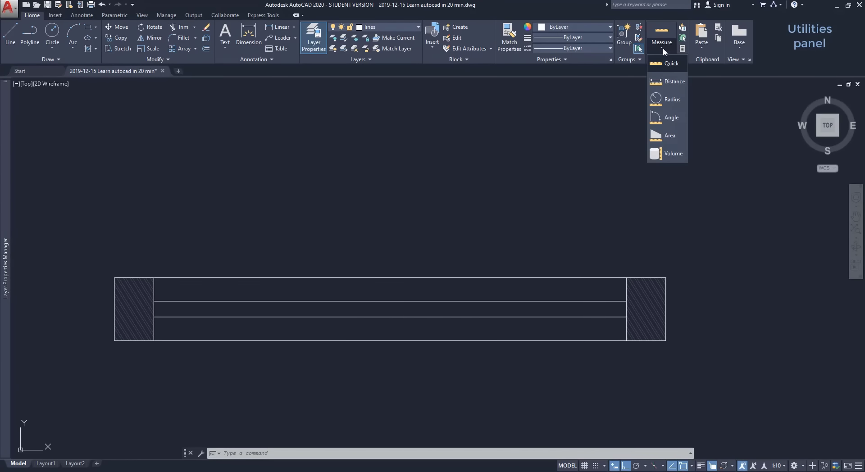
{"action": "left_click", "coordinate": [677, 82]}
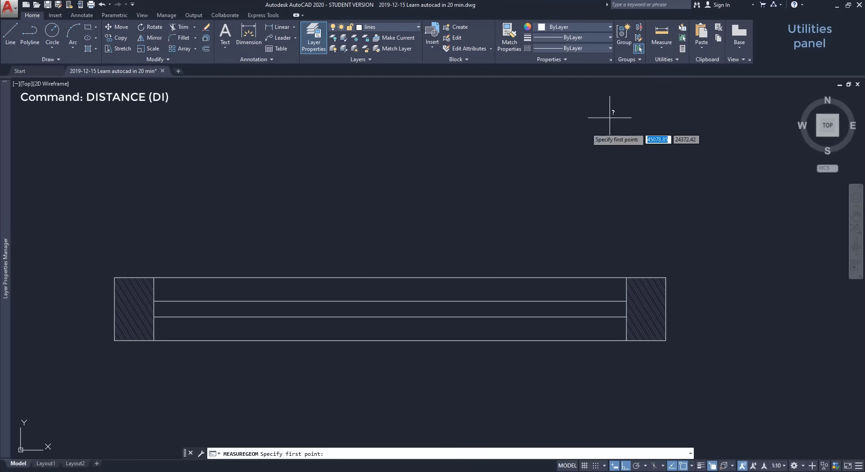
{"action": "left_click", "coordinate": [115, 277]}
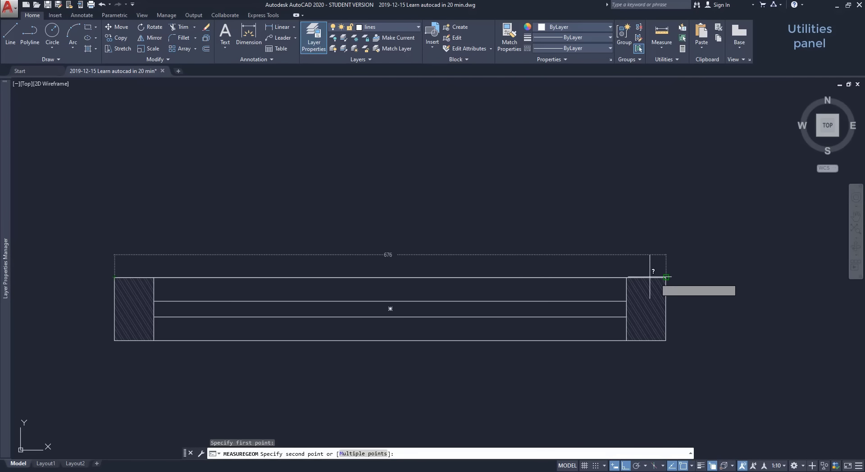
{"action": "key", "text": "F8"}
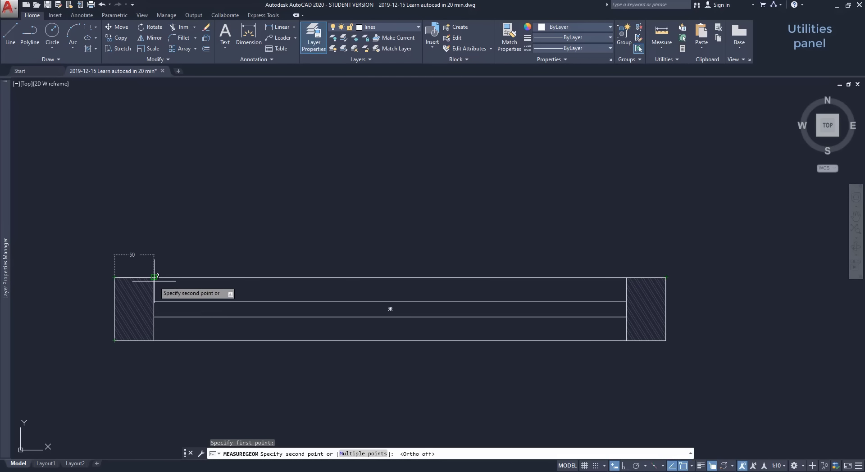
- Measure the radius of the large circle
{"action": "left_click", "coordinate": [661, 47]}
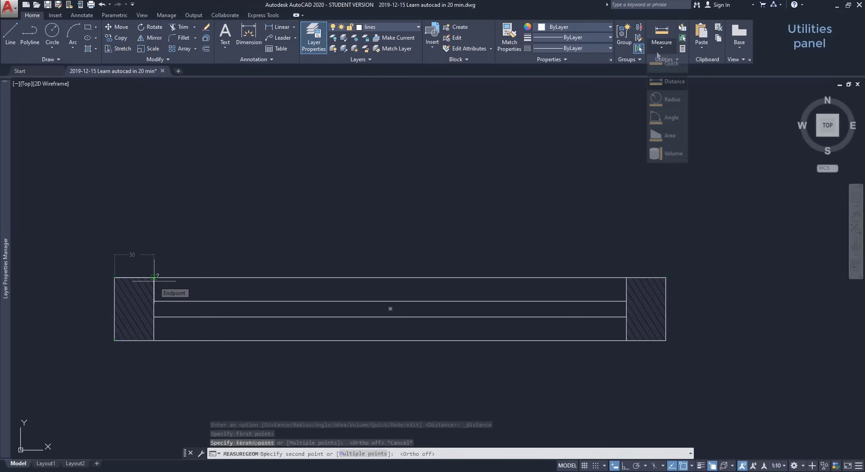
{"action": "left_click", "coordinate": [672, 99]}
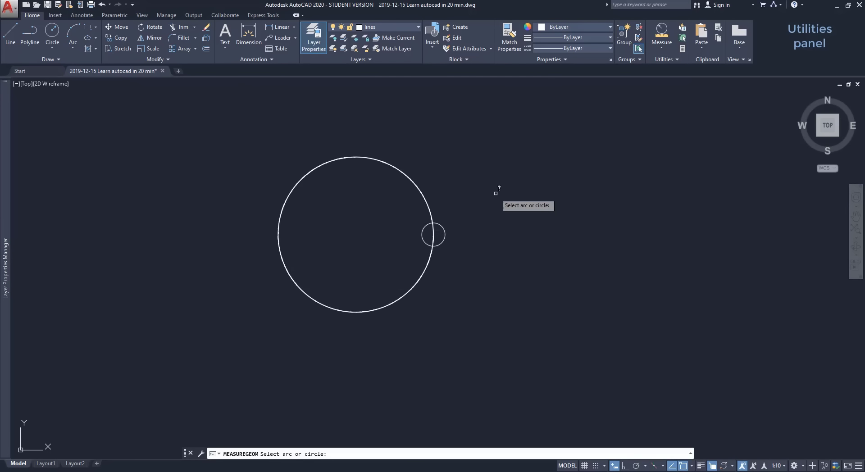
{"action": "left_click", "coordinate": [423, 194]}
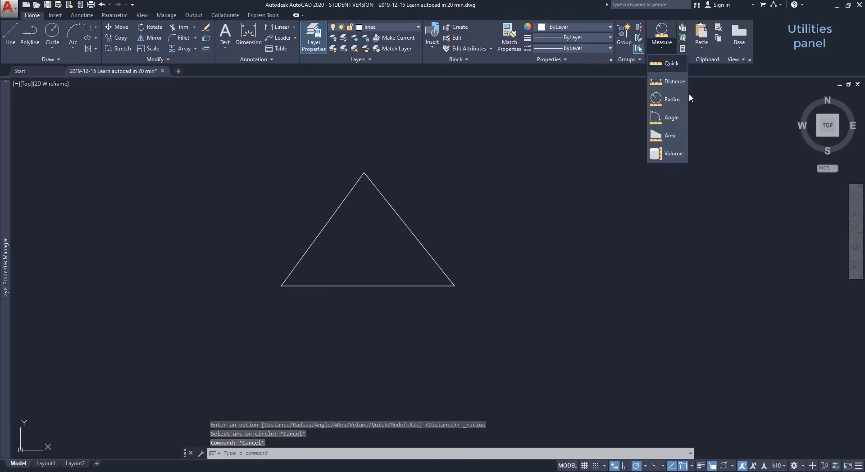
- Measure the angle between the triangle's left side and base, and the angle of the arc
{"action": "left_click", "coordinate": [671, 118]}
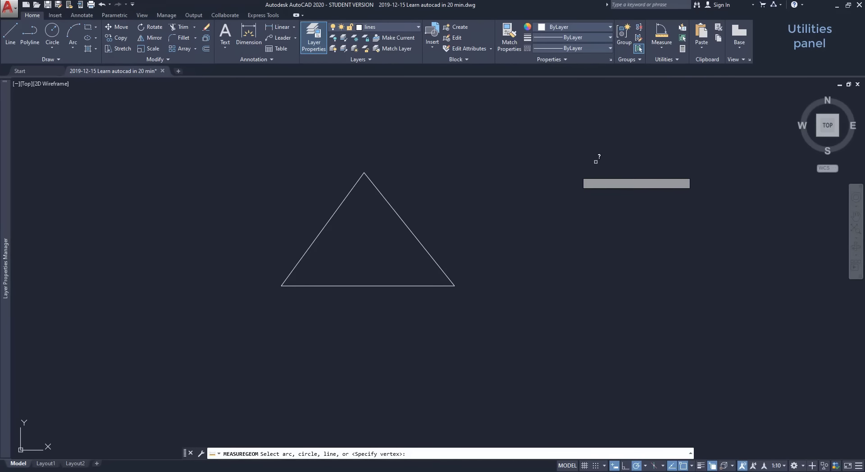
{"action": "left_click", "coordinate": [332, 216]}
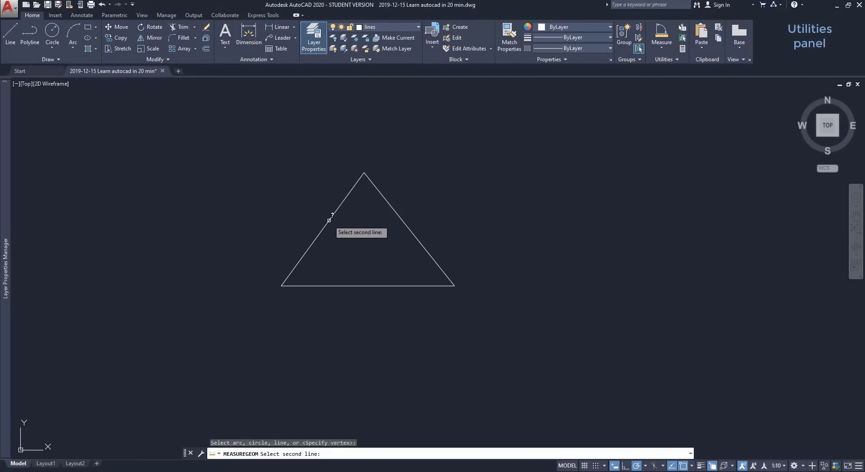
{"action": "left_click", "coordinate": [357, 286]}
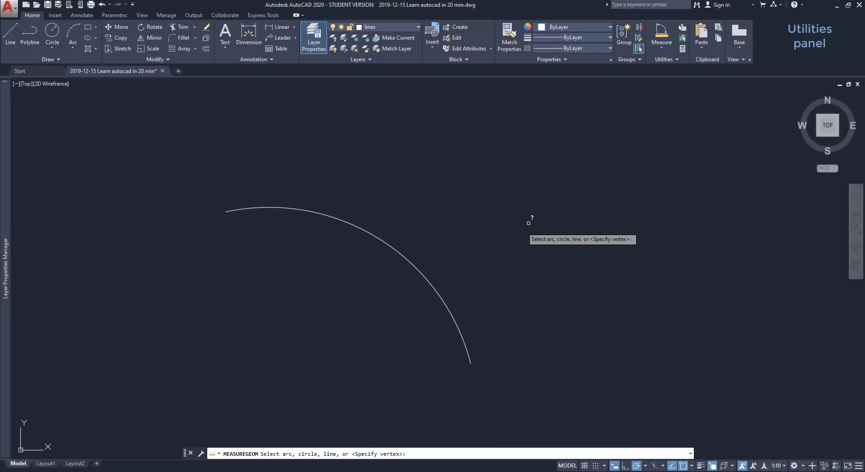
{"action": "left_click", "coordinate": [411, 261]}
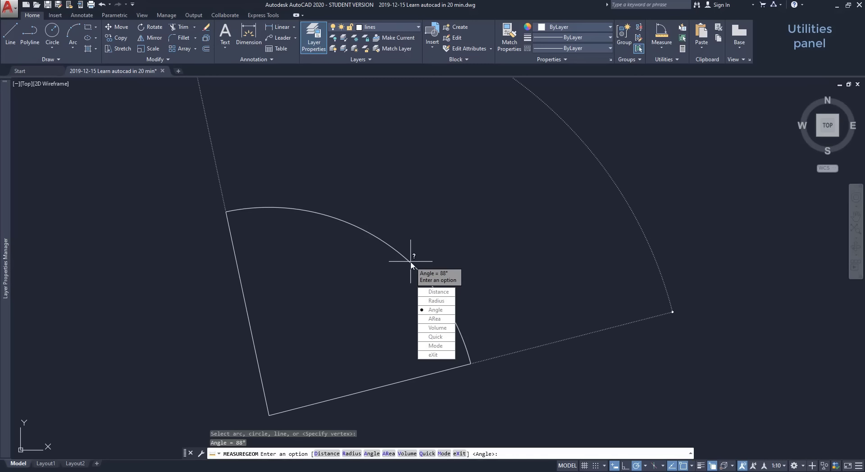
- Measure the area and circumference of the circle as an object, and end the measuring command
{"action": "scroll", "coordinate": [566, 234], "scroll_direction": "down", "scroll_amount": 2}
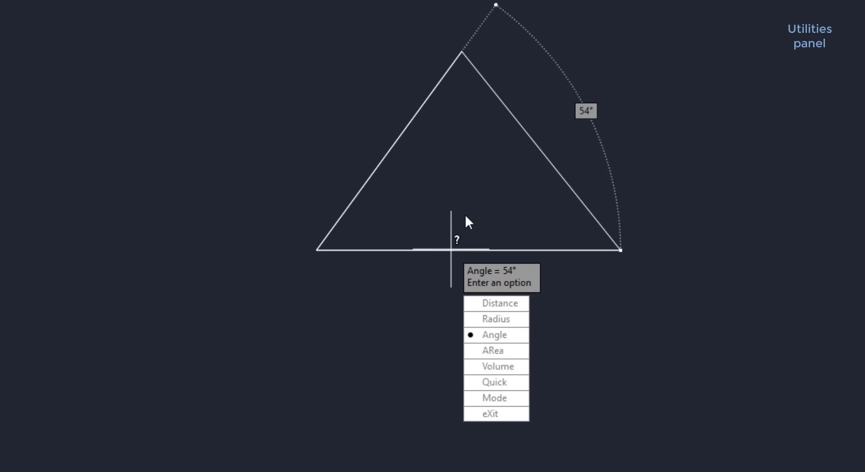
{"action": "left_click", "coordinate": [502, 350]}
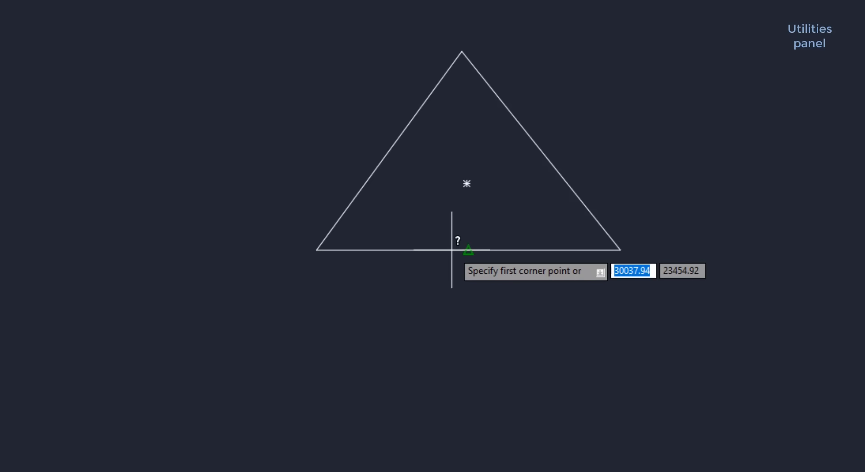
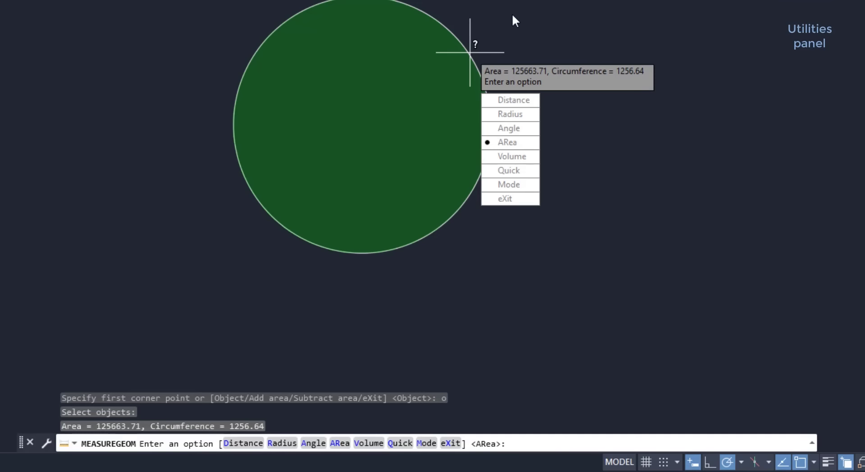
{"action": "key", "text": "Escape"}
{"action": "key", "text": "Escape"}
{"action": "key", "text": "Escape"}
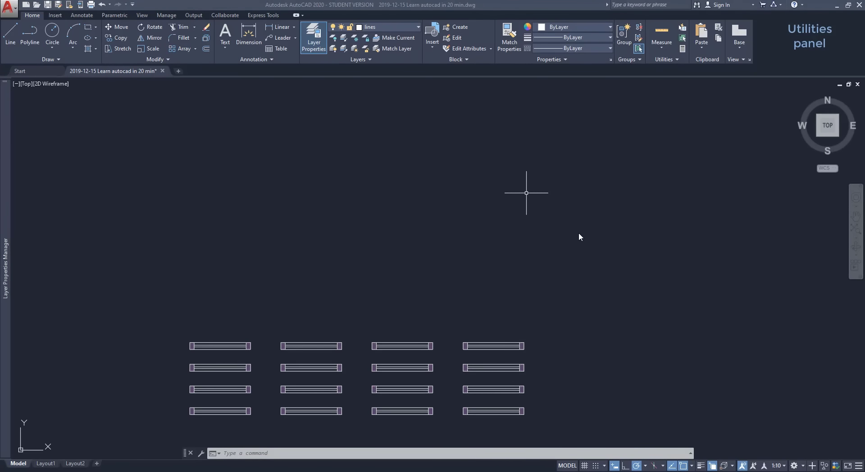
- Use Quick Select on the entire drawing to select all objects whose color equals Cyan, and locate the selection
{"action": "left_click", "coordinate": [581, 231]}
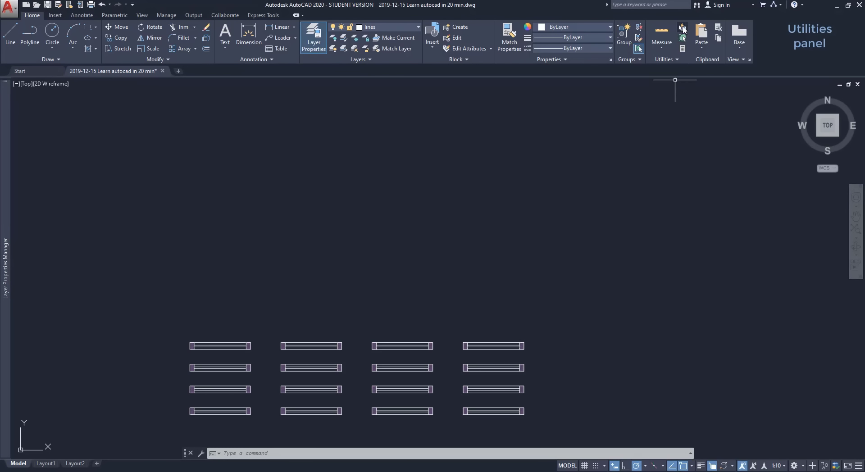
{"action": "left_click", "coordinate": [683, 30]}
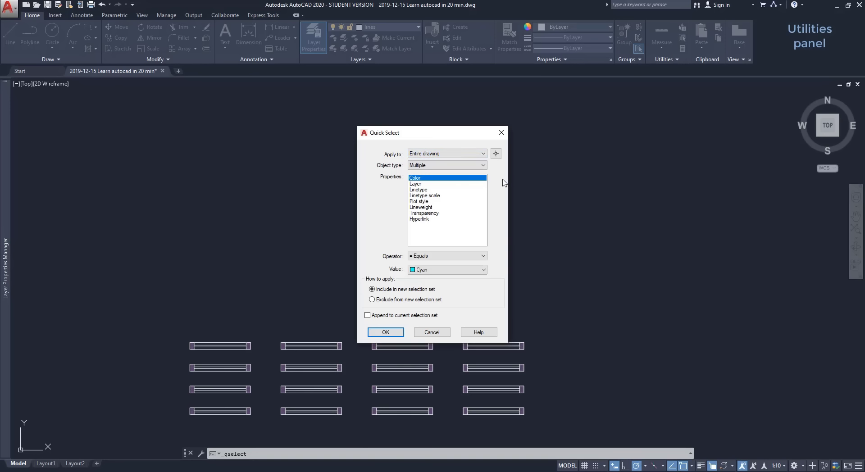
{"action": "left_click", "coordinate": [483, 166]}
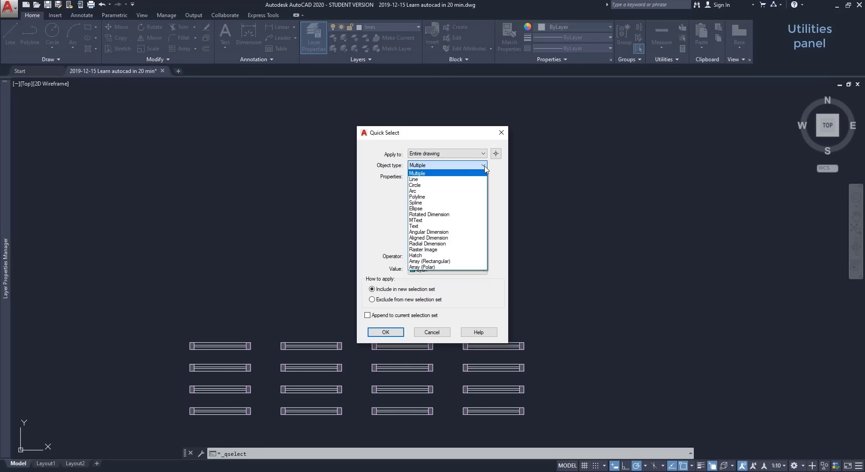
{"action": "left_click", "coordinate": [485, 166]}
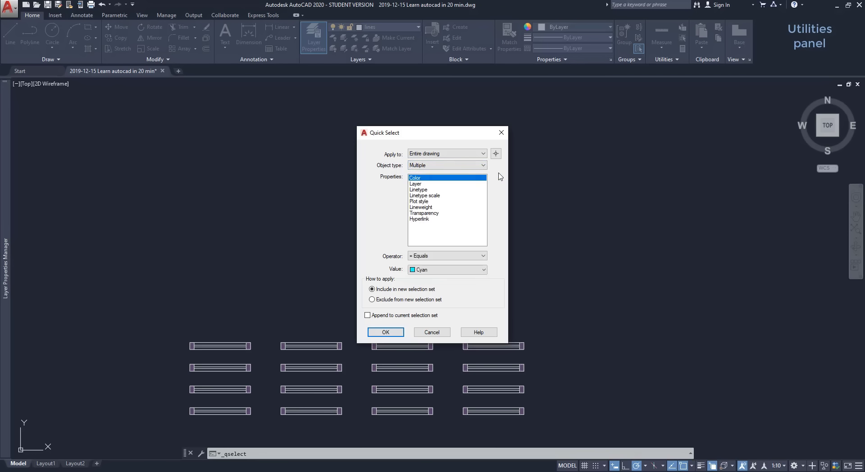
{"action": "left_click", "coordinate": [386, 332]}
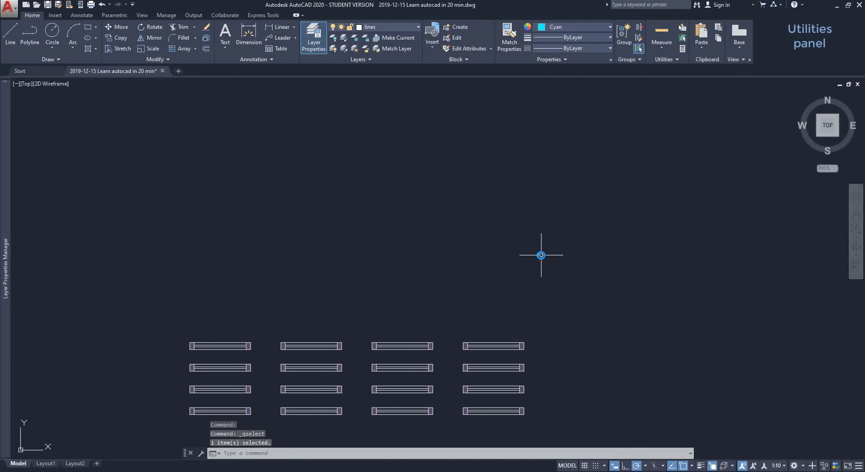
{"action": "scroll", "coordinate": [541, 255], "scroll_direction": "down", "scroll_amount": 8}
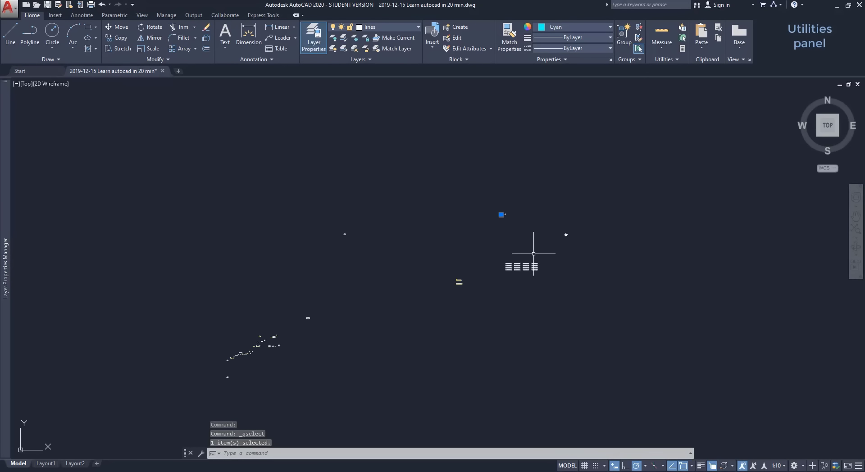
{"action": "scroll", "coordinate": [495, 198], "scroll_direction": "up", "scroll_amount": 15}
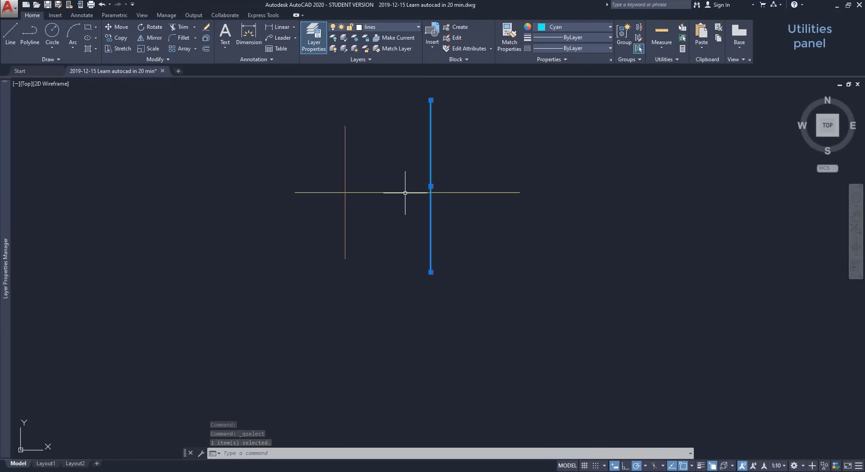
{"action": "scroll", "coordinate": [425, 173], "scroll_direction": "up", "scroll_amount": 4}
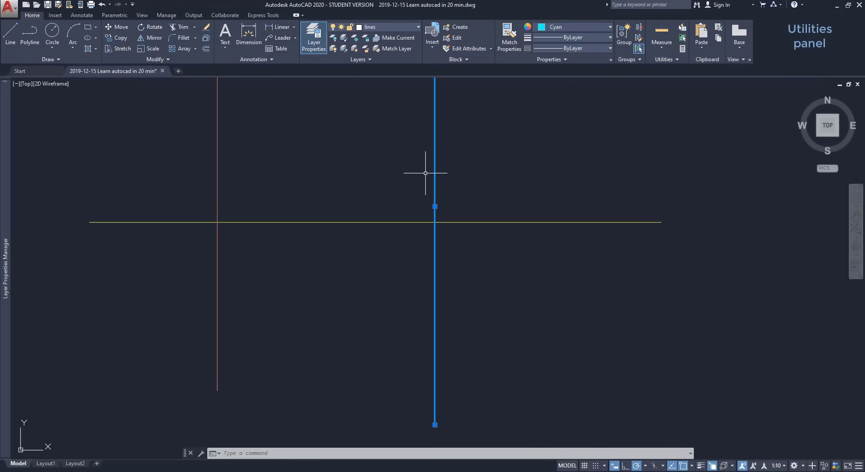
- Use Quick Select to select everything on the hatch layer, inspect the selection in the drawing, and clear it
{"action": "left_click", "coordinate": [431, 184]}
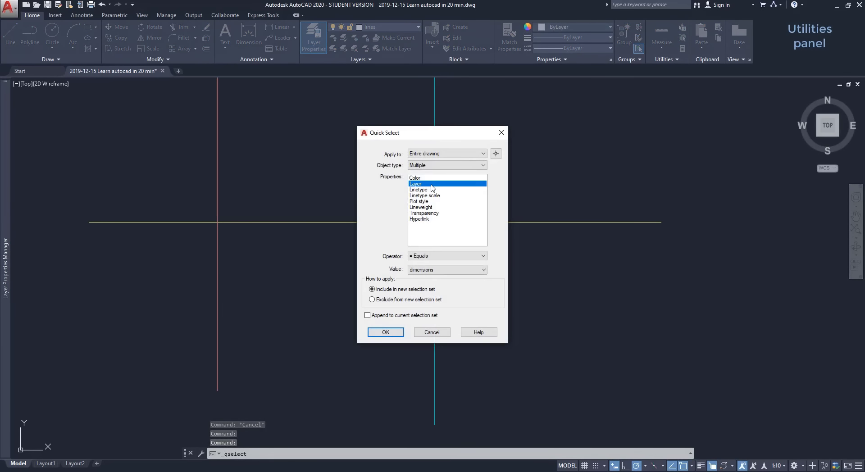
{"action": "left_click", "coordinate": [455, 270]}
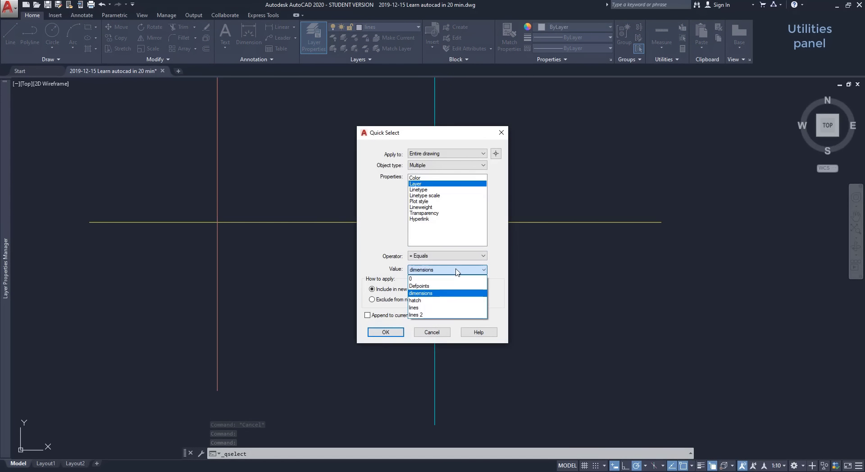
{"action": "left_click", "coordinate": [453, 300]}
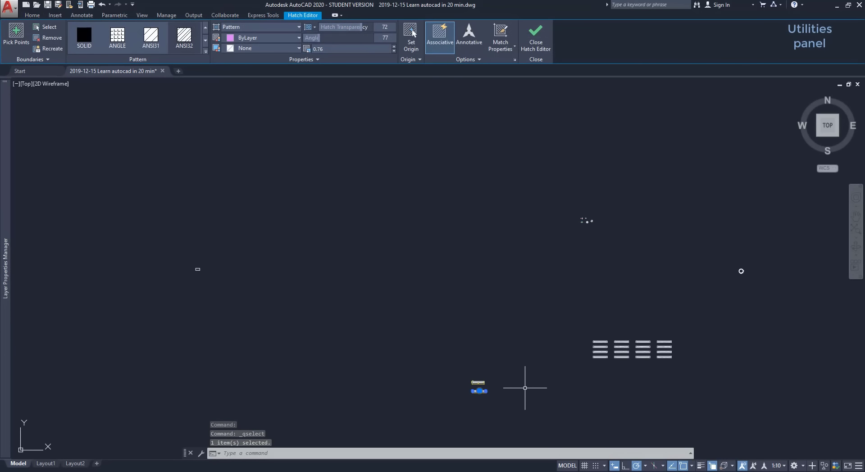
{"action": "scroll", "coordinate": [524, 388], "scroll_direction": "up", "scroll_amount": 10}
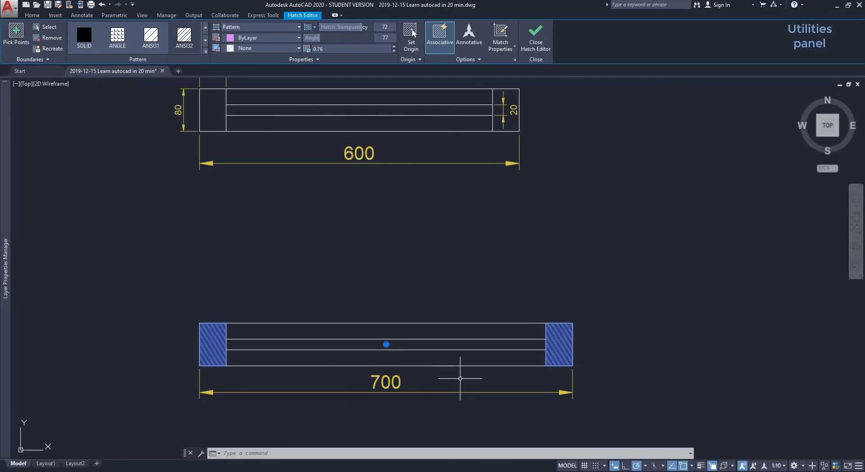
{"action": "key", "text": "Escape"}
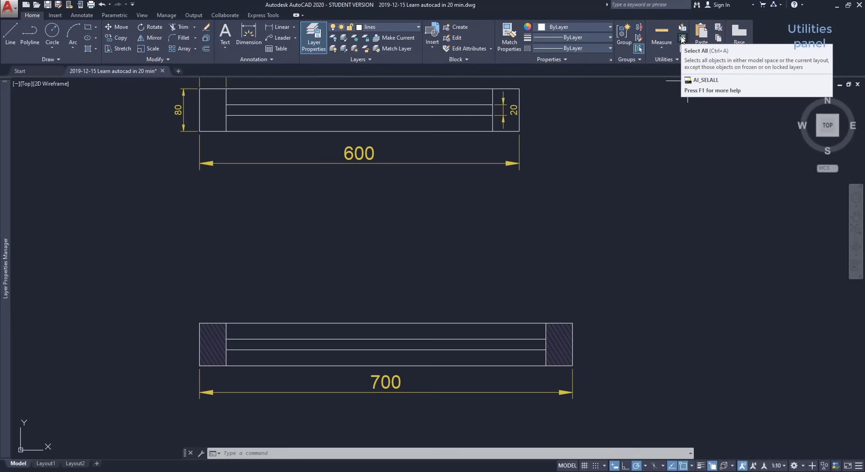
- Select all objects in the drawing, check the selection across the whole model, and deselect everything
{"action": "left_click", "coordinate": [683, 39]}
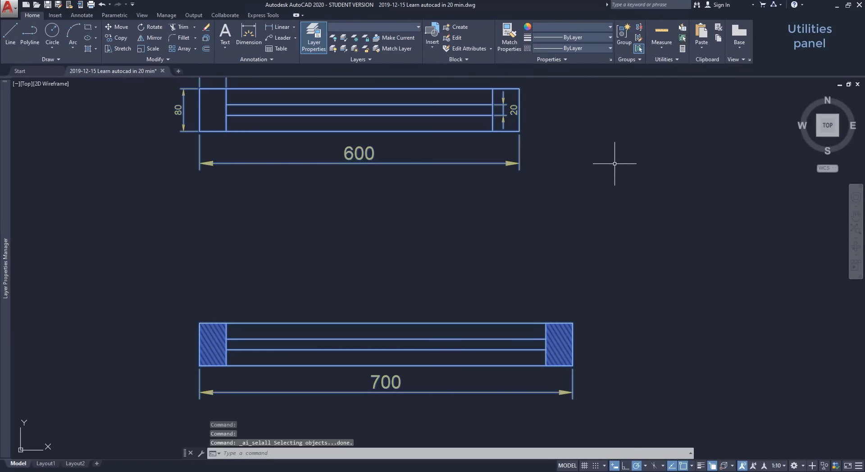
{"action": "scroll", "coordinate": [538, 218], "scroll_direction": "down", "scroll_amount": 8}
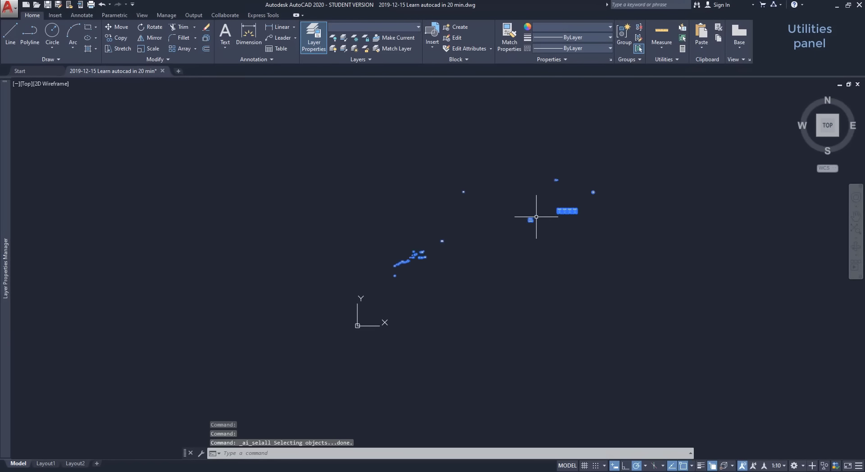
{"action": "scroll", "coordinate": [604, 193], "scroll_direction": "up", "scroll_amount": 3}
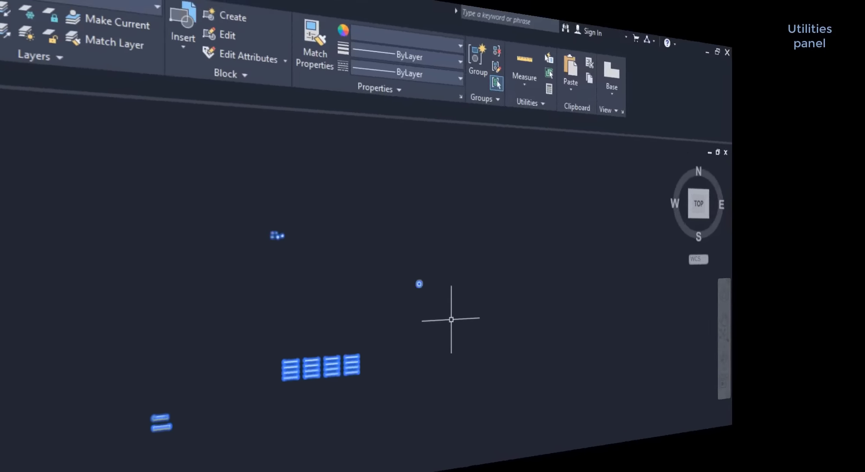
{"action": "key", "text": "Escape"}
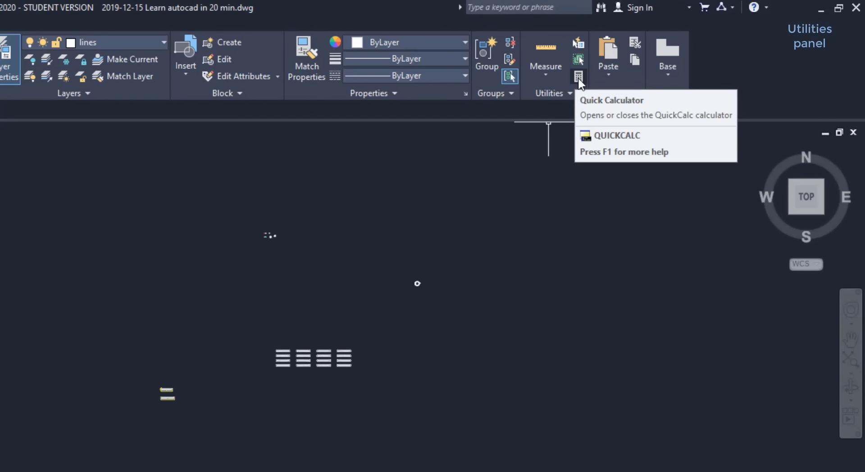
- Open the Quick Calculator and calculate 56+46 and 35*(57+90)
{"action": "left_click", "coordinate": [577, 78]}
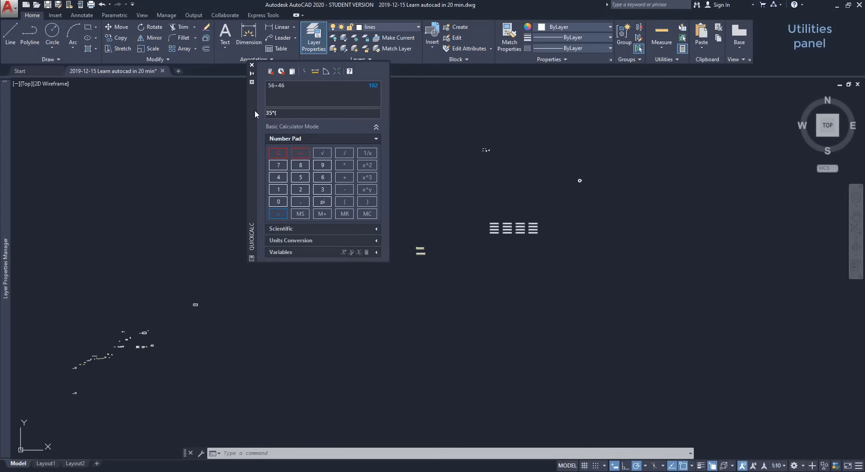
{"action": "type", "text": "57"}
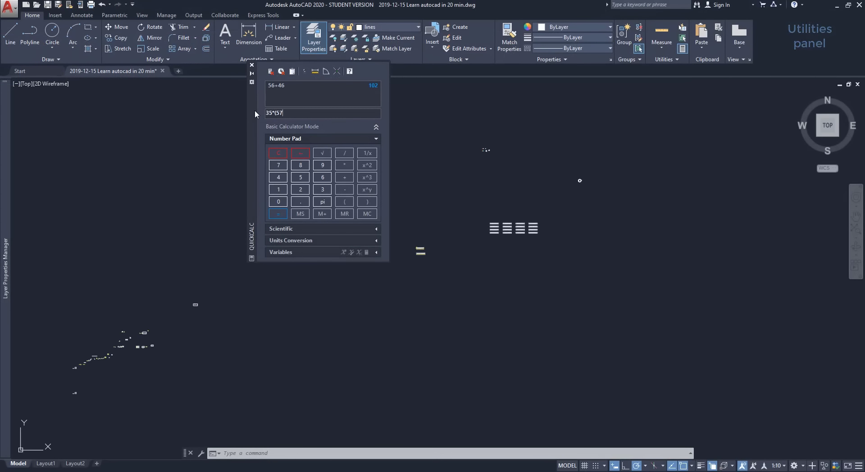
{"action": "type", "text": "+90"}
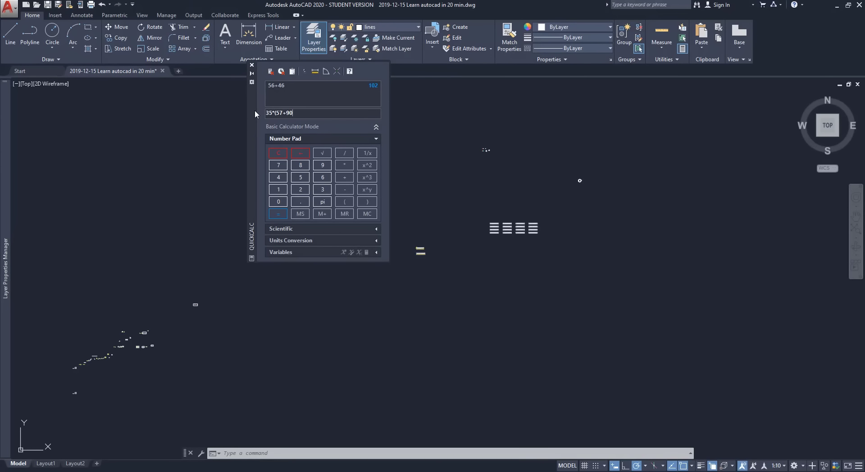
{"action": "type", "text": ")"}
{"action": "key", "text": "Return"}
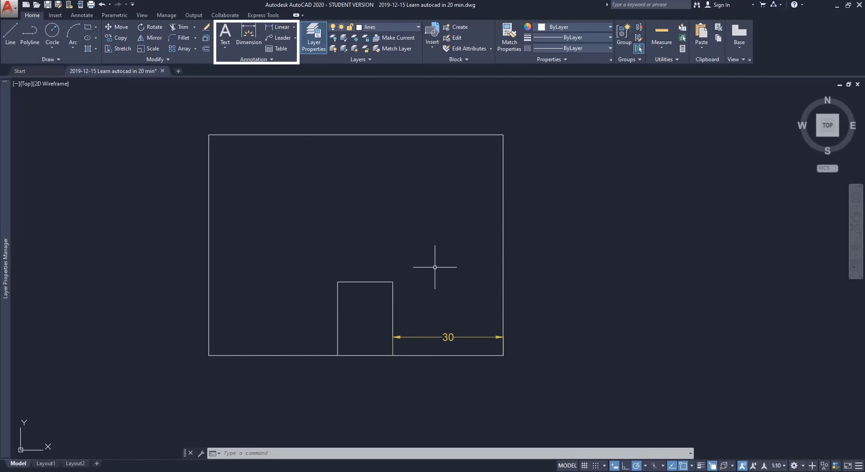
- Add a linear dimension between the upper corners of the large rectangle, placing it just above the top edge
{"action": "left_click", "coordinate": [83, 17]}
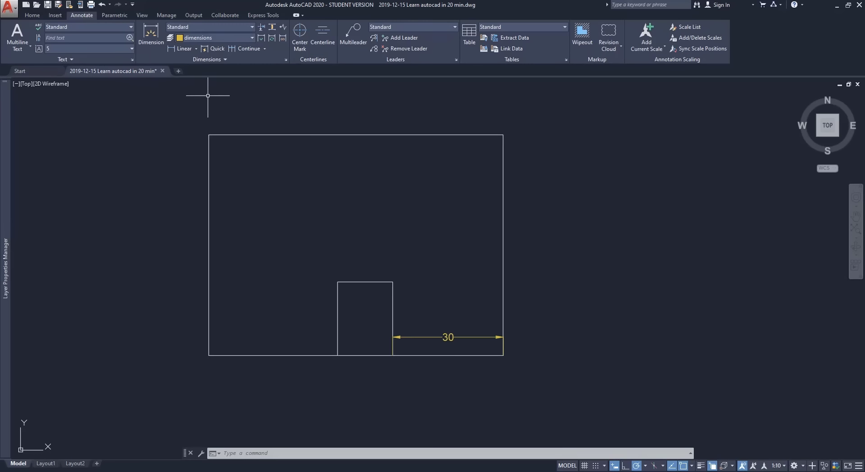
{"action": "left_click", "coordinate": [195, 49]}
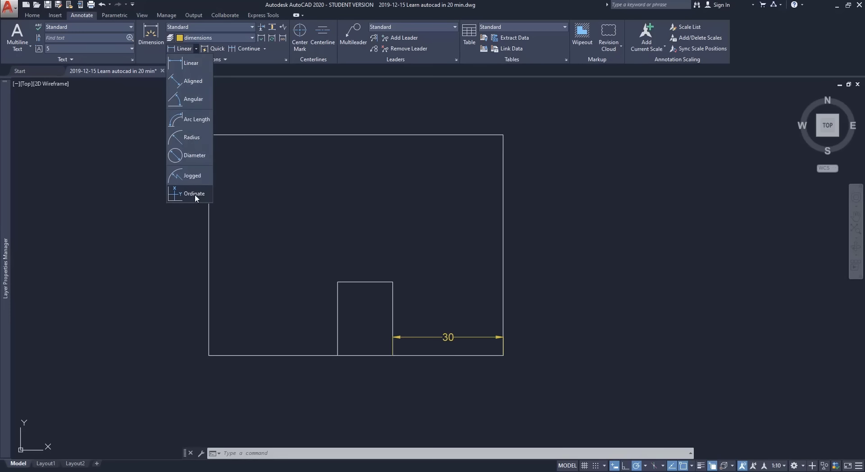
{"action": "left_click", "coordinate": [201, 72]}
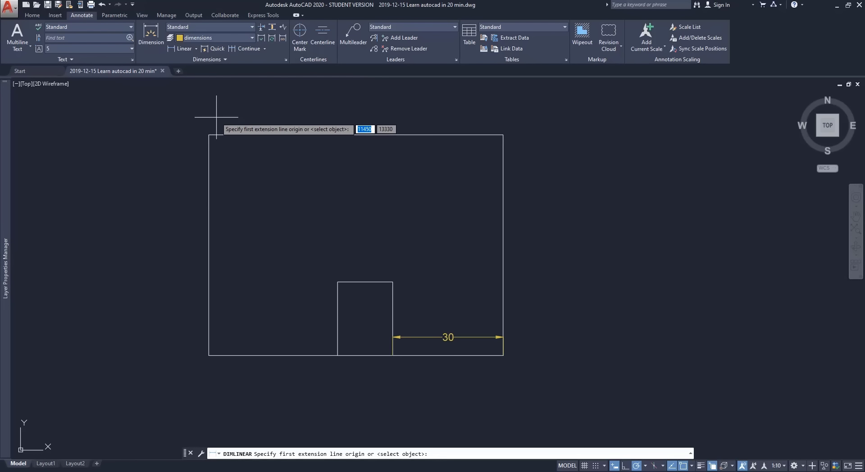
{"action": "left_click", "coordinate": [209, 134]}
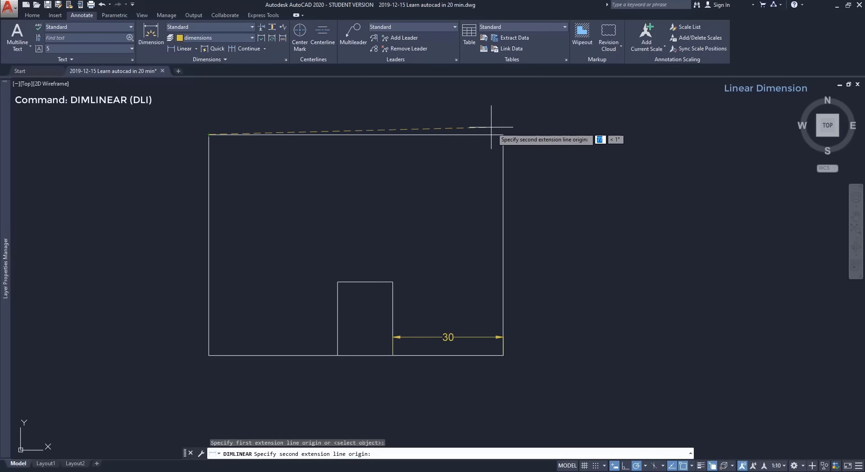
{"action": "left_click", "coordinate": [503, 134]}
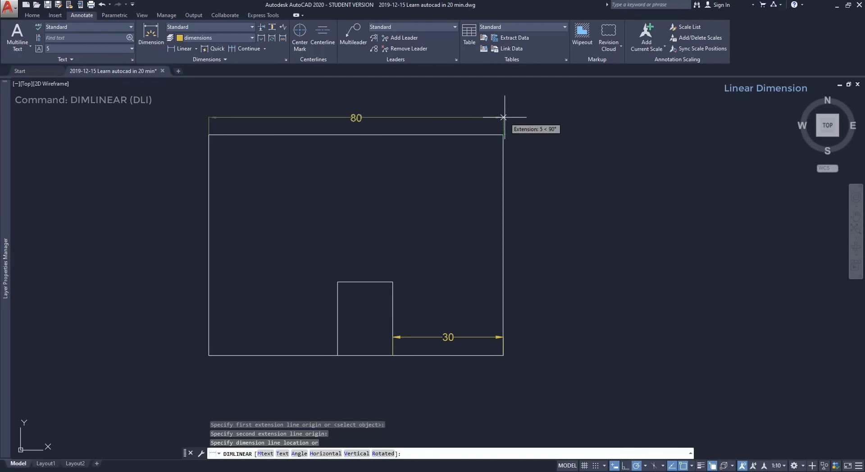
{"action": "left_click", "coordinate": [505, 120]}
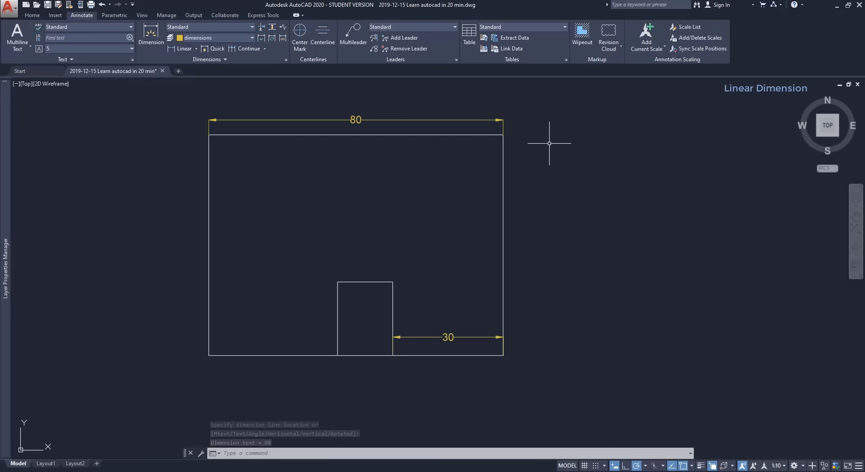
- Review the arrowhead and text settings of the Standard dimension style and accept them
{"action": "left_click", "coordinate": [286, 60]}
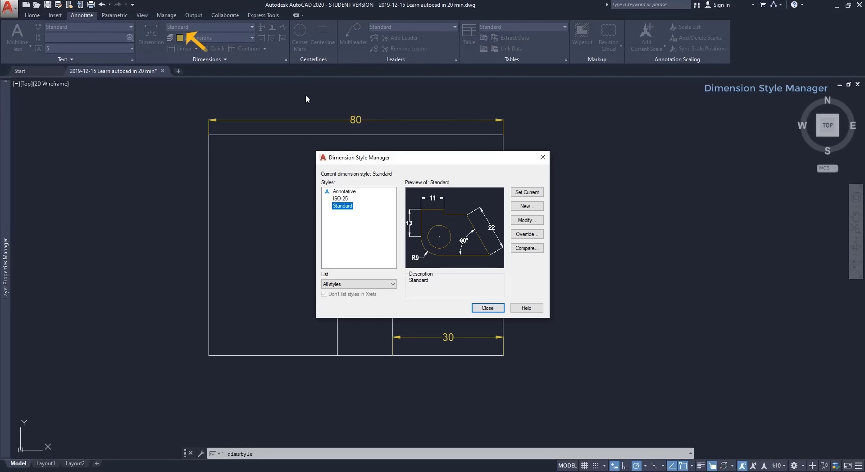
{"action": "left_click", "coordinate": [528, 220]}
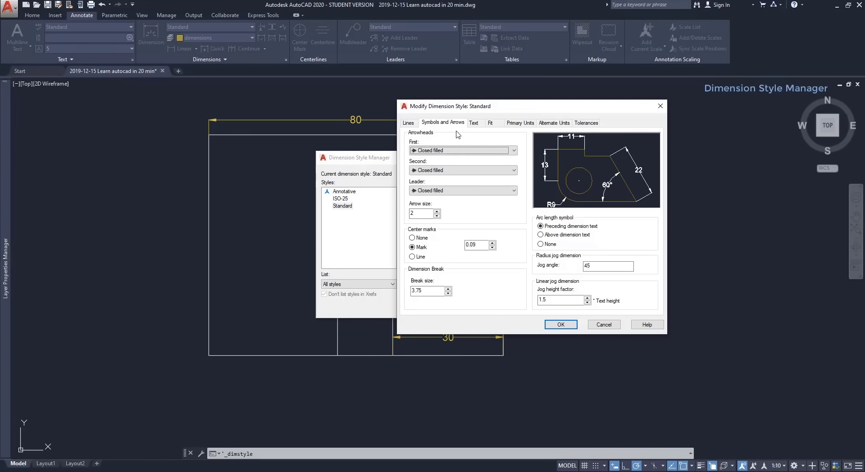
{"action": "left_click", "coordinate": [474, 123]}
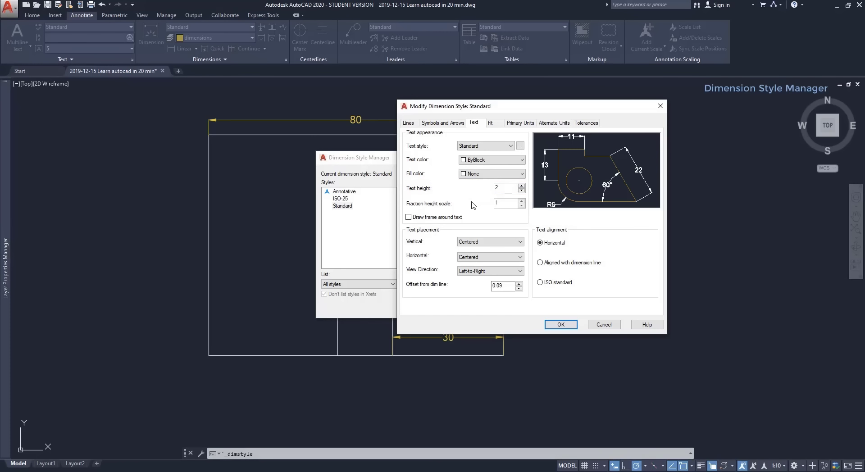
{"action": "left_click", "coordinate": [560, 325]}
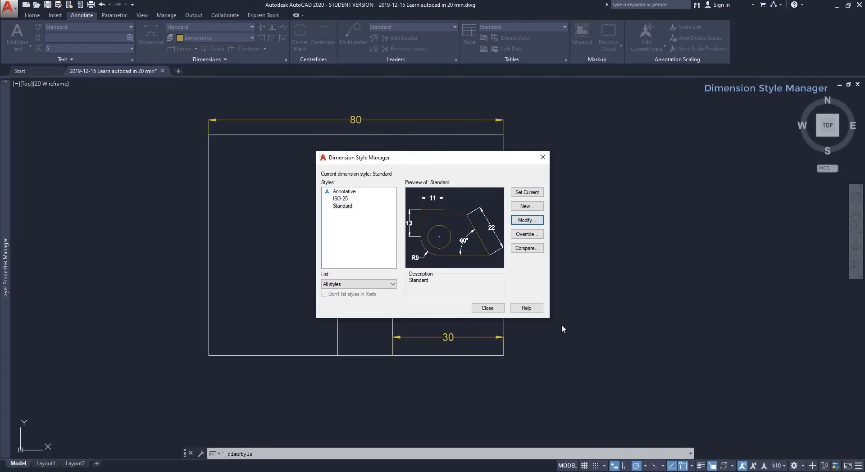
- Close the style manager and check the height of the upper dimension's text by picking its lower and upper edges with a linear dimension
{"action": "left_click", "coordinate": [498, 309]}
{"action": "scroll", "coordinate": [349, 110], "scroll_direction": "up", "scroll_amount": 4}
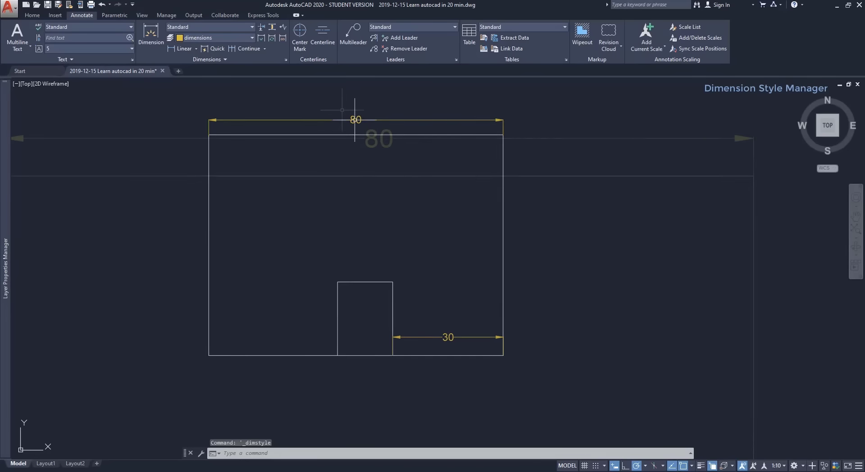
{"action": "type", "text": "dli"}
{"action": "key", "text": "Return"}
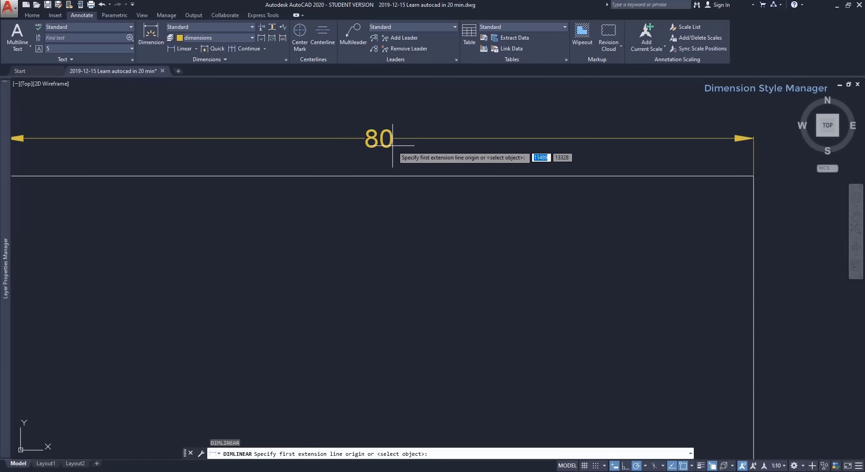
{"action": "left_click", "coordinate": [393, 141]}
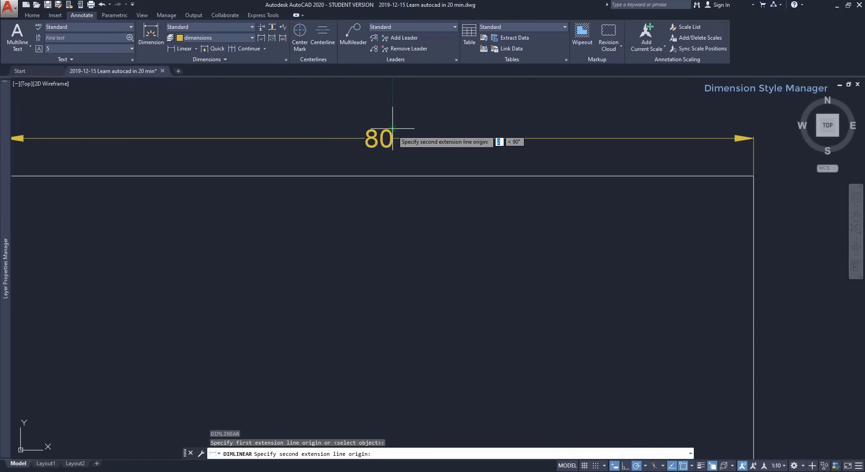
{"action": "left_click", "coordinate": [393, 129]}
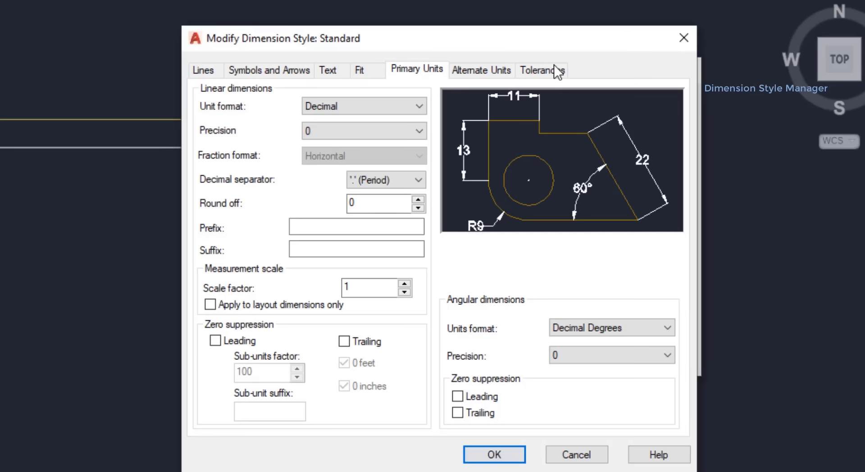
- Set the Standard dimension style's linear precision to 0.00 and its suffix to m, keeping the Decimal unit format, and accept the changes
{"action": "left_click", "coordinate": [417, 106]}
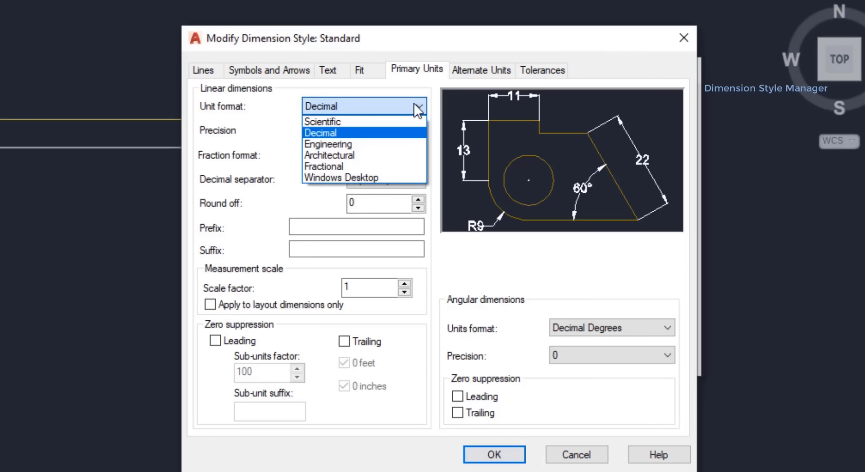
{"action": "left_click", "coordinate": [417, 106]}
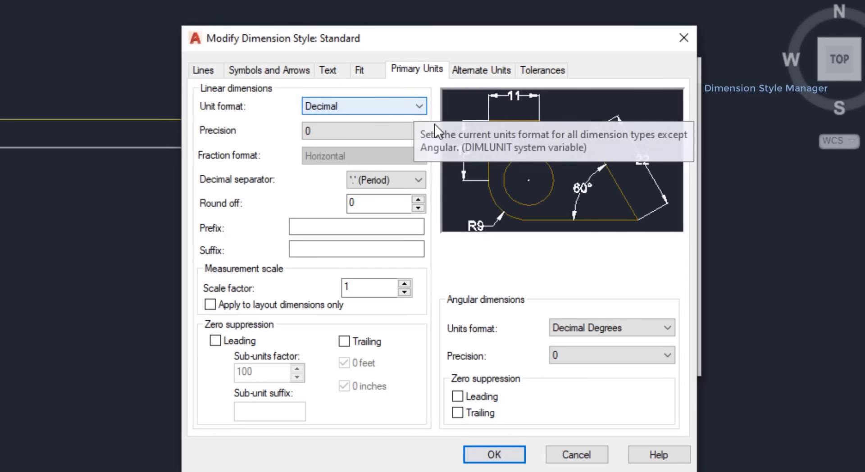
{"action": "left_click", "coordinate": [419, 131]}
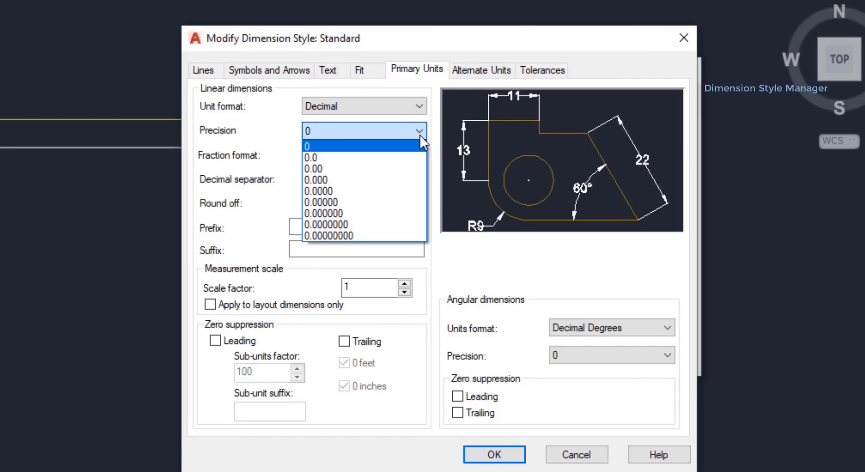
{"action": "left_click", "coordinate": [404, 167]}
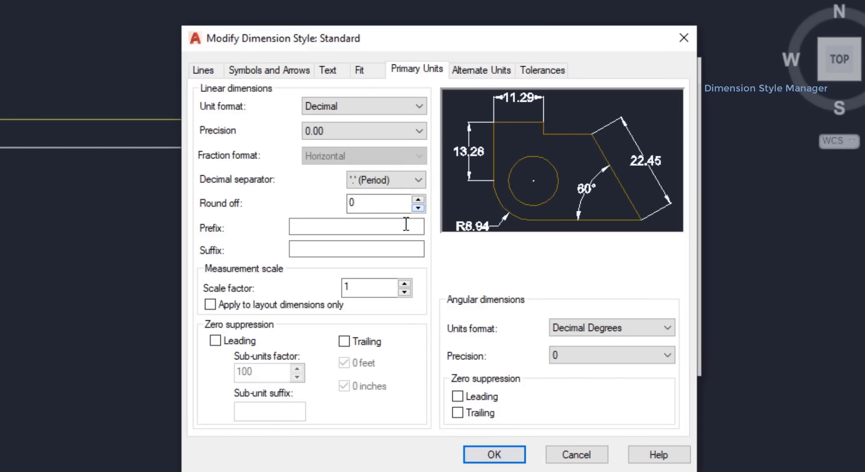
{"action": "left_click", "coordinate": [394, 249]}
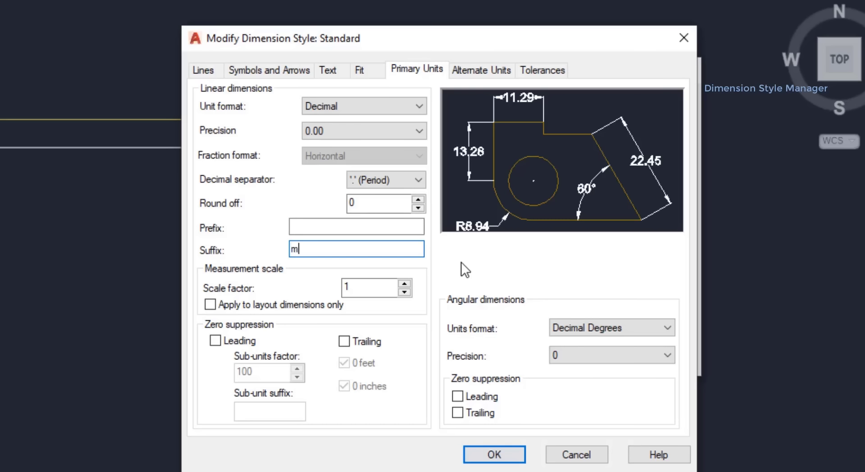
{"action": "type", "text": "m"}
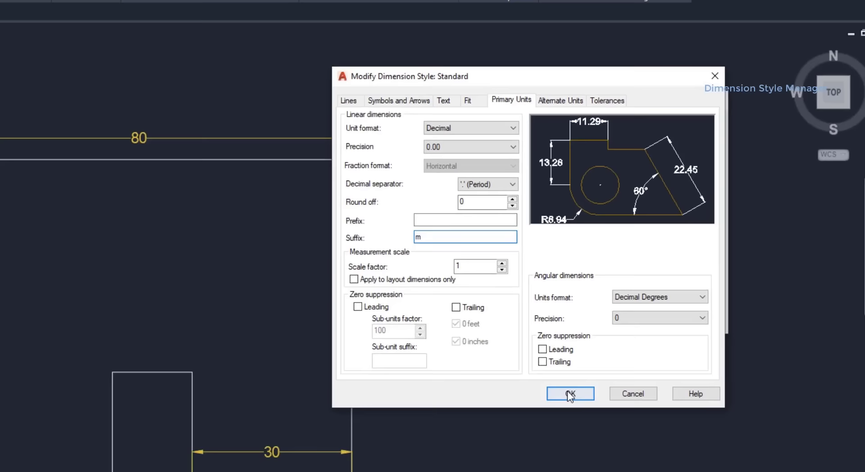
{"action": "left_click", "coordinate": [494, 454]}
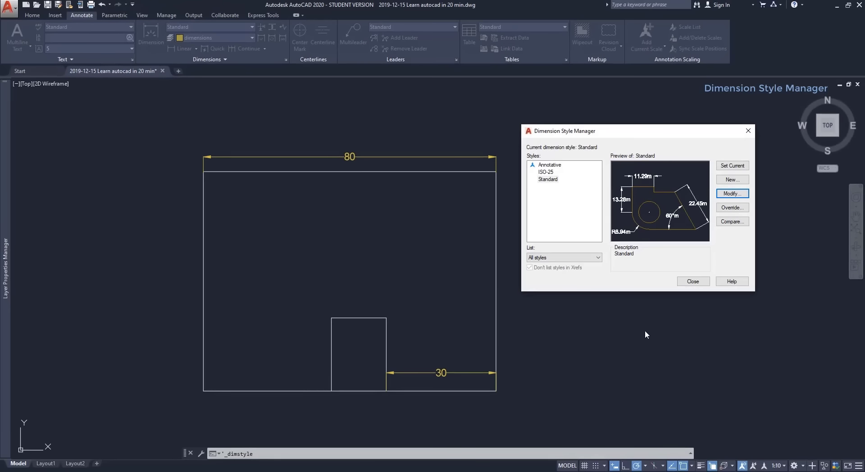
{"action": "left_click", "coordinate": [692, 281]}
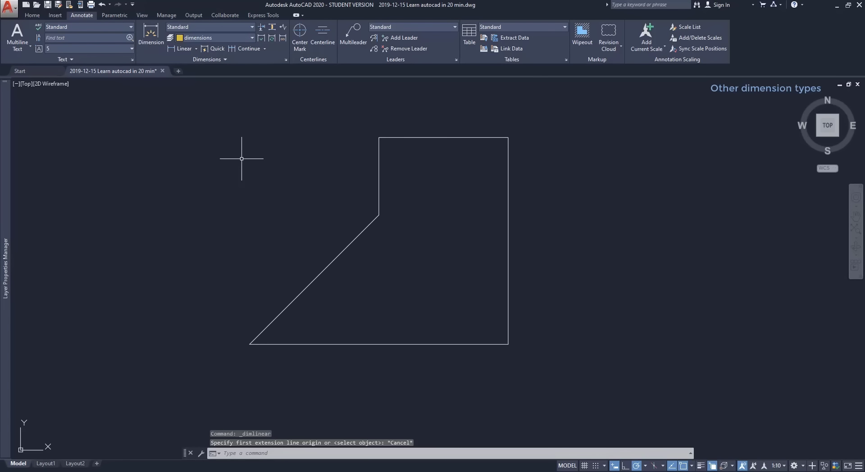
- Add a horizontal linear dimension between the two ends of the sloped edge, placing it above the slope
{"action": "left_click", "coordinate": [183, 49]}
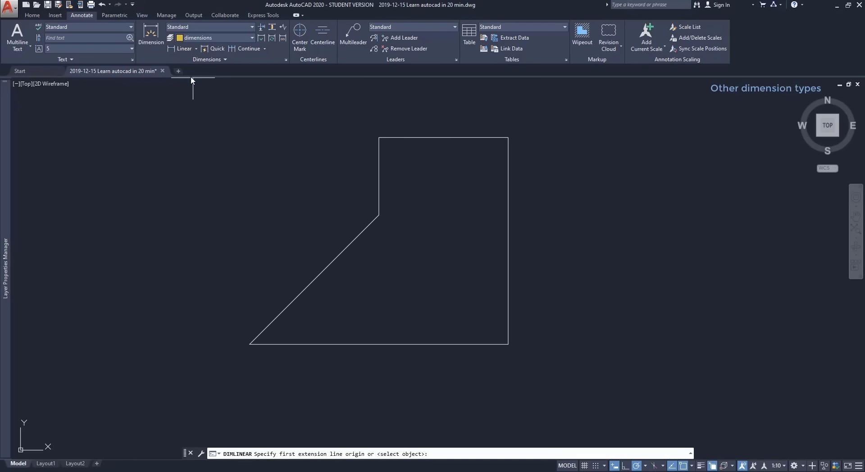
{"action": "left_click", "coordinate": [251, 340]}
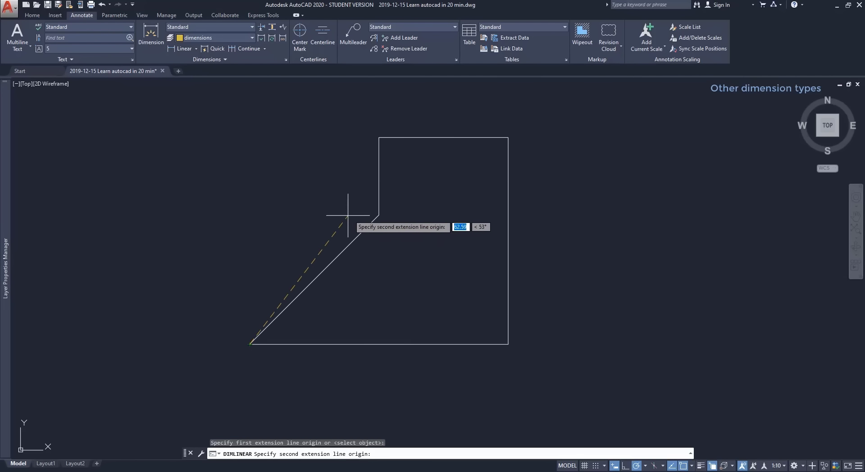
{"action": "left_click", "coordinate": [378, 215]}
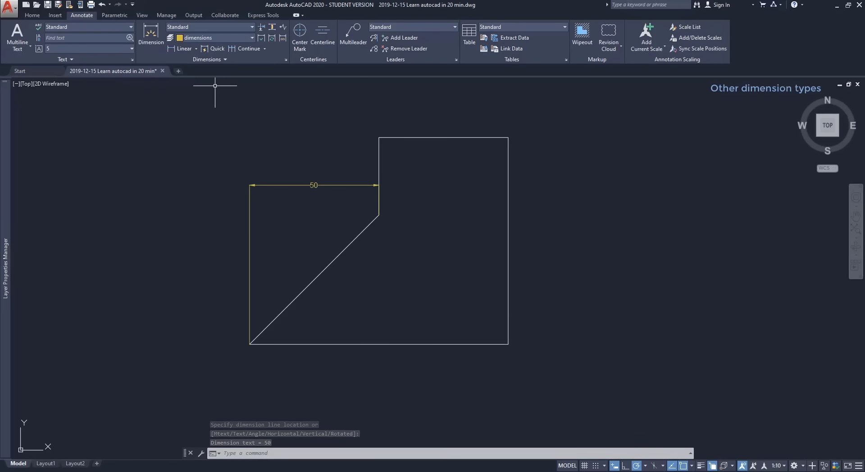
- Add an aligned dimension along the sloped edge, placing it parallel on the outer side of the shape
{"action": "left_click", "coordinate": [196, 48]}
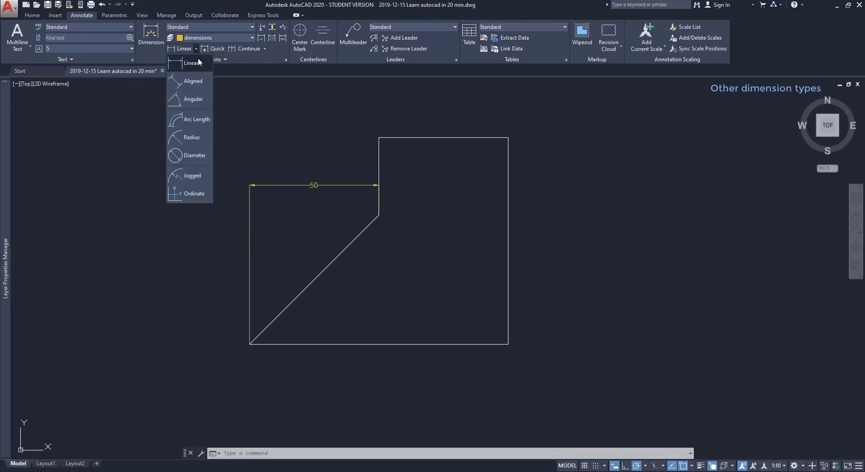
{"action": "left_click", "coordinate": [193, 81]}
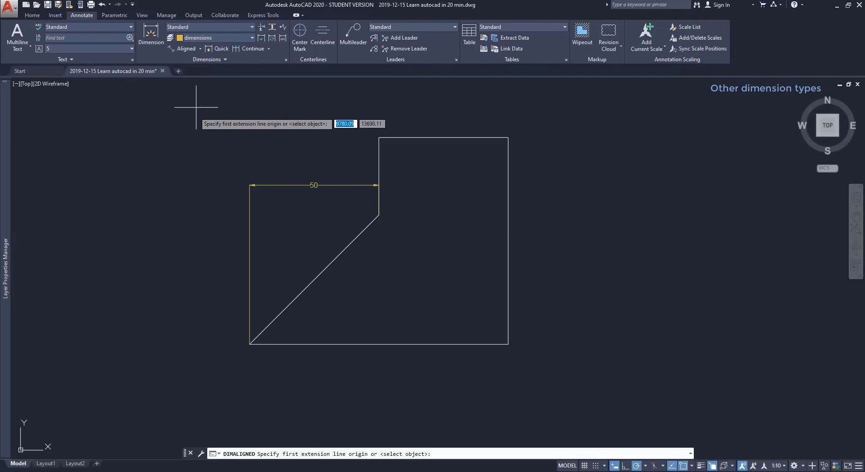
{"action": "left_click", "coordinate": [249, 343]}
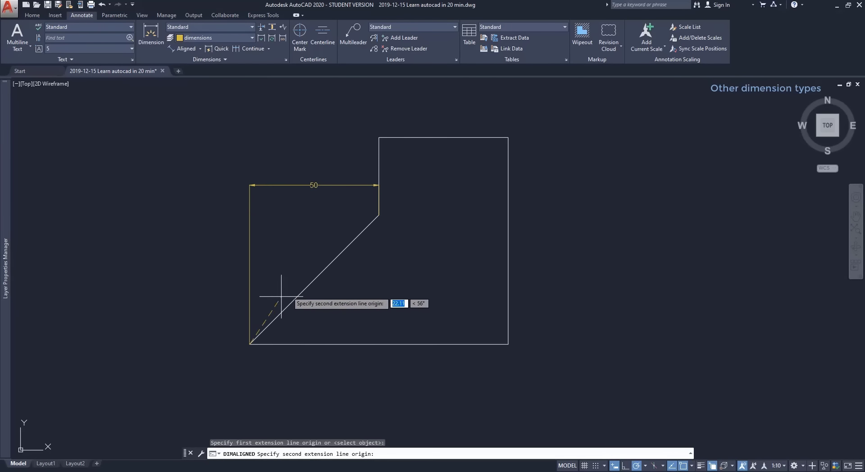
{"action": "left_click", "coordinate": [376, 215]}
{"action": "left_click", "coordinate": [350, 214]}
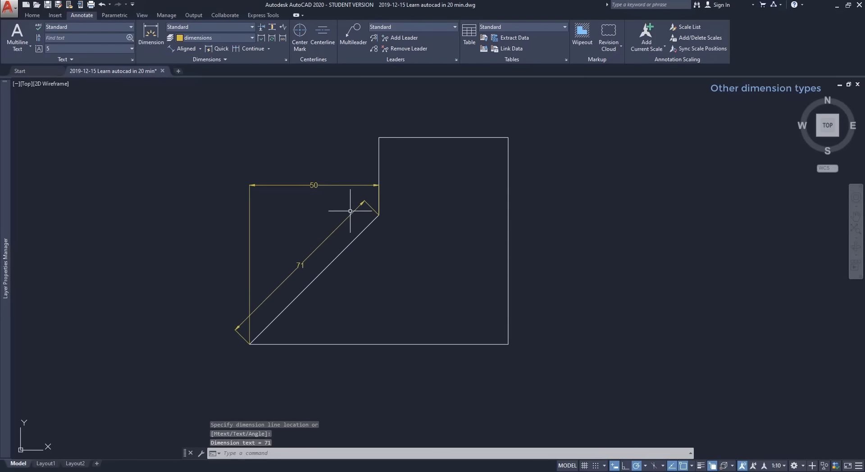
- Delete the horizontal linear dimension and the aligned dimension of the sloped edge
{"action": "left_click", "coordinate": [331, 185]}
{"action": "key", "text": "Delete"}
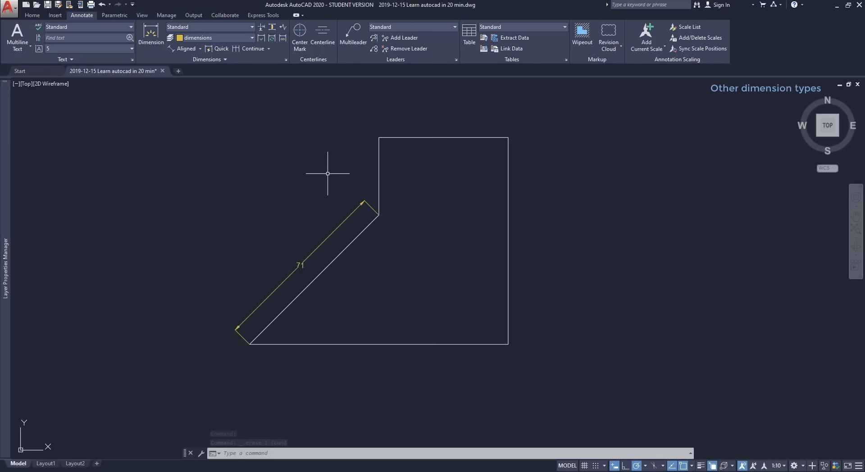
{"action": "left_click", "coordinate": [346, 218]}
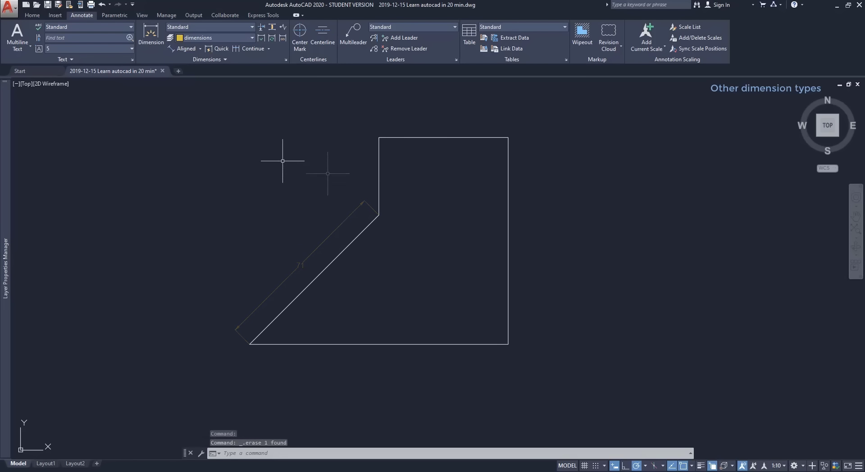
{"action": "key", "text": "Delete"}
- Add an angular dimension between the sloped edge and the bottom edge, placing its arc inside the lower-left corner of the shape
{"action": "left_click", "coordinate": [201, 48]}
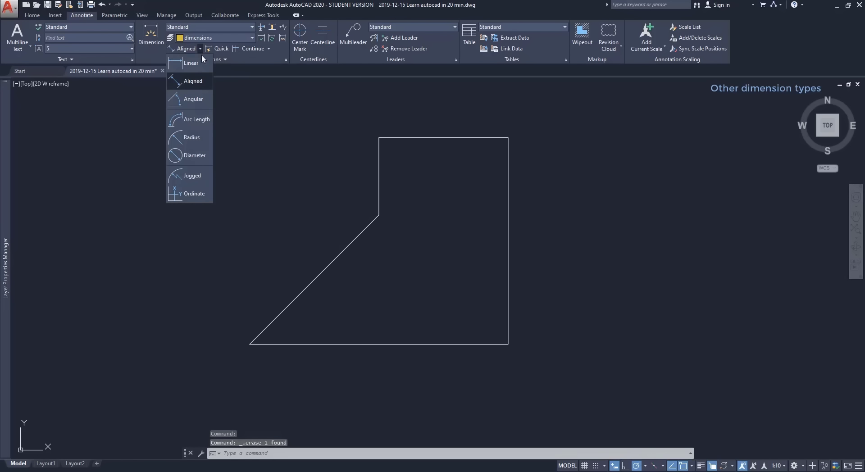
{"action": "left_click", "coordinate": [202, 100]}
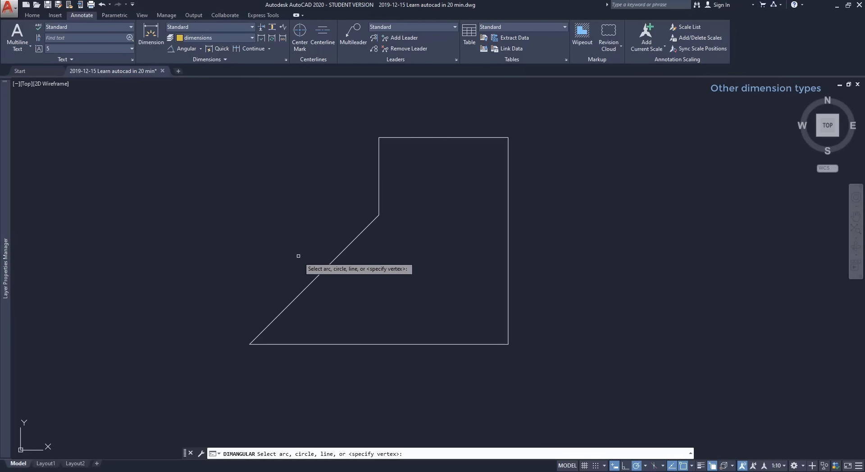
{"action": "left_click", "coordinate": [316, 277]}
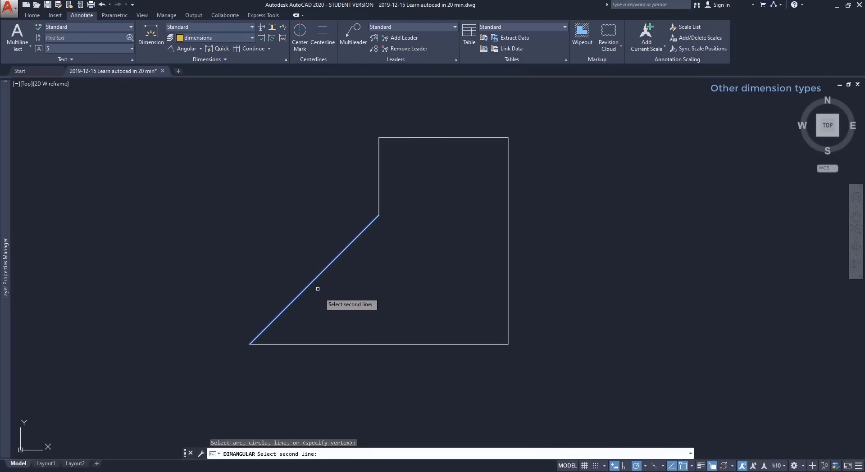
{"action": "left_click", "coordinate": [328, 344]}
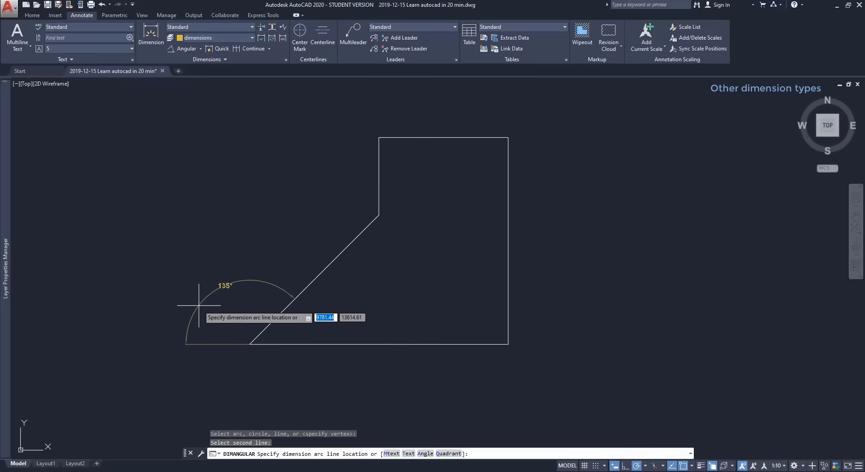
{"action": "left_click", "coordinate": [281, 332]}
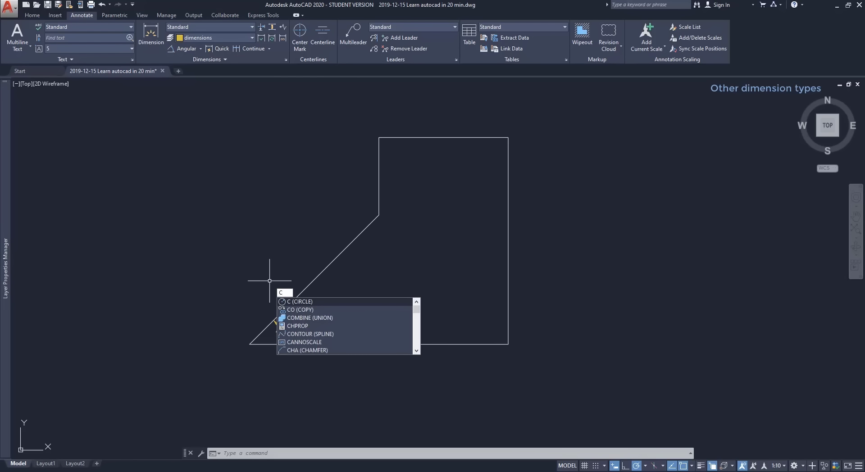
- Draw a small circle in the empty space to the left of the shape's sloped edge
{"action": "key", "text": "Return"}
{"action": "left_click", "coordinate": [172, 237]}
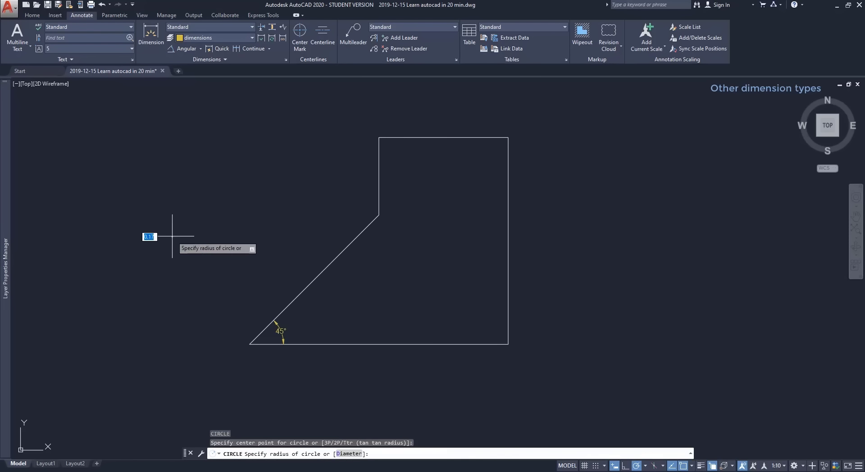
{"action": "left_click", "coordinate": [203, 236]}
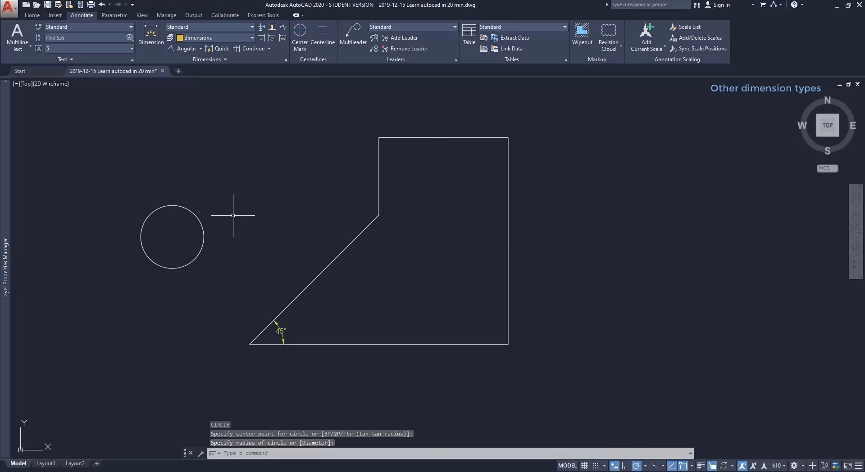
- Add a radius dimension to the circle, placing its text inside the circle
{"action": "left_click", "coordinate": [201, 48]}
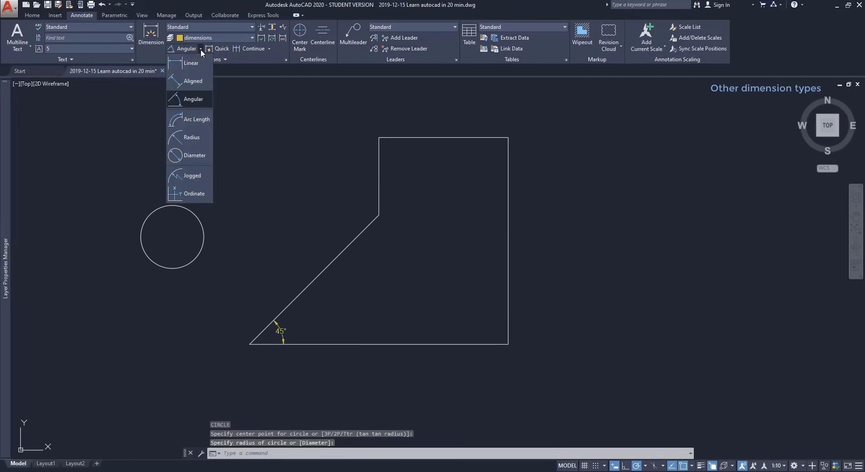
{"action": "left_click", "coordinate": [192, 138]}
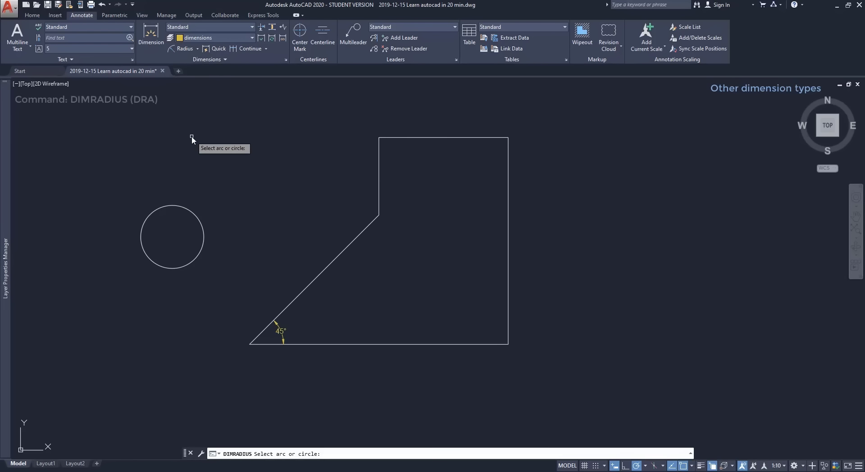
{"action": "left_click", "coordinate": [194, 215]}
{"action": "left_click", "coordinate": [189, 222]}
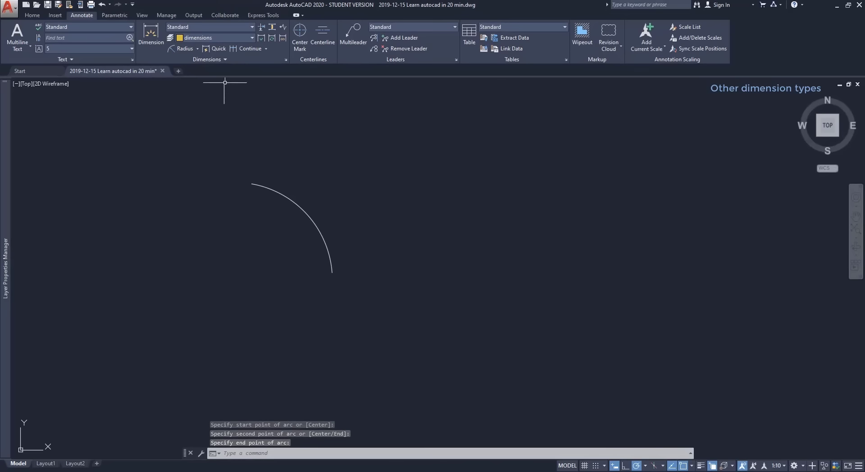
- Add an arc length dimension to the arc, placing it just outside the curve
{"action": "left_click", "coordinate": [197, 49]}
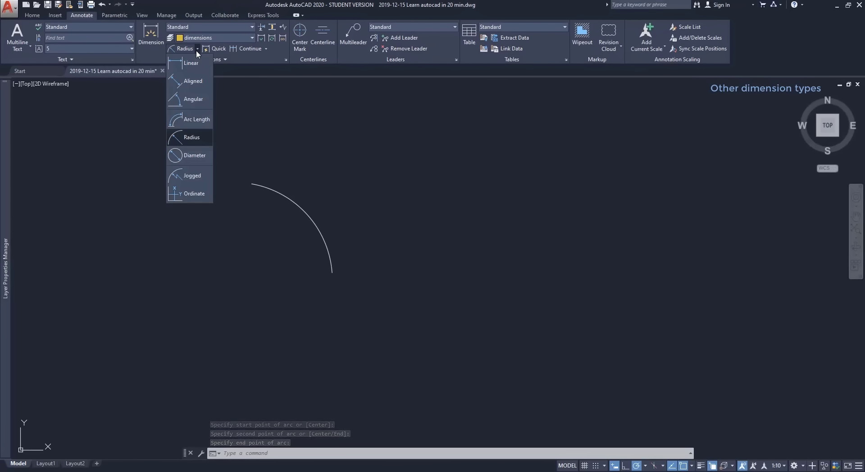
{"action": "left_click", "coordinate": [207, 124]}
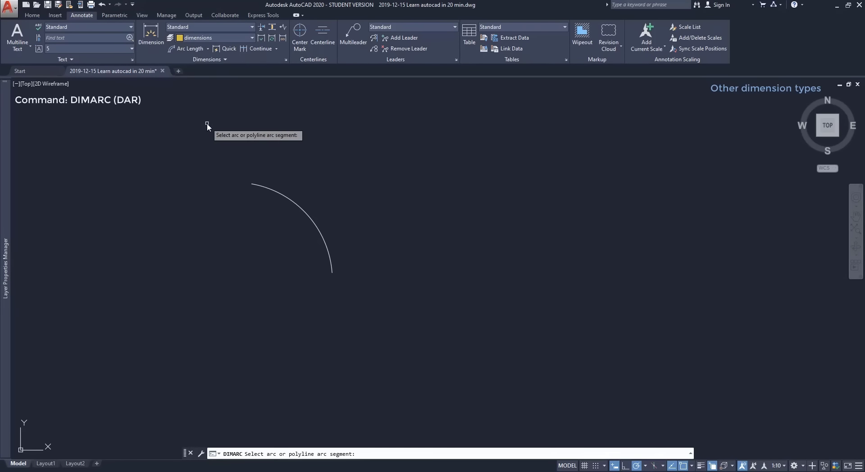
{"action": "left_click", "coordinate": [255, 186]}
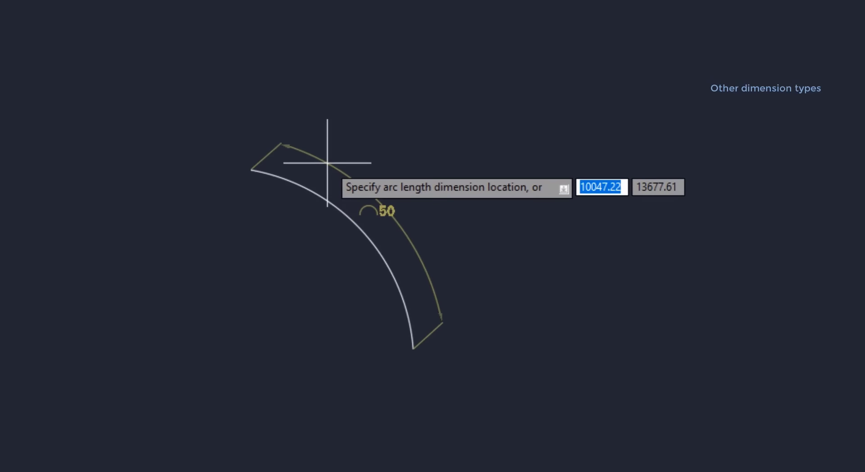
{"action": "left_click", "coordinate": [327, 162]}
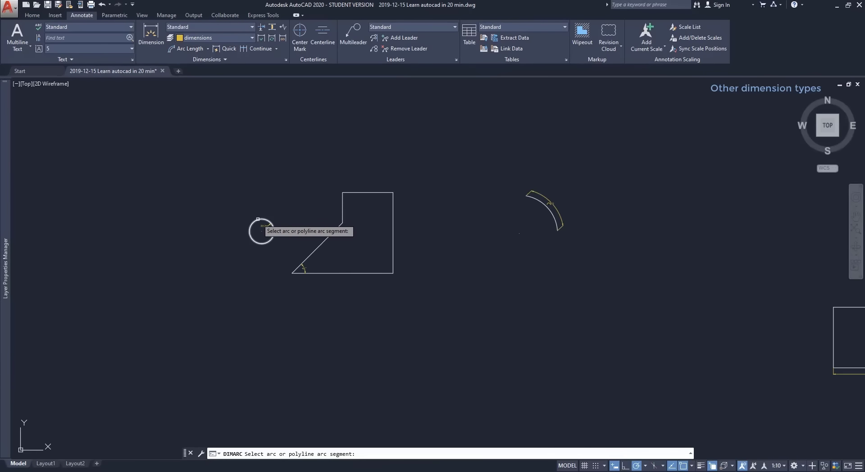
- Try to add an arc length dimension to the circle beside the sloped shape
{"action": "left_click", "coordinate": [258, 219]}
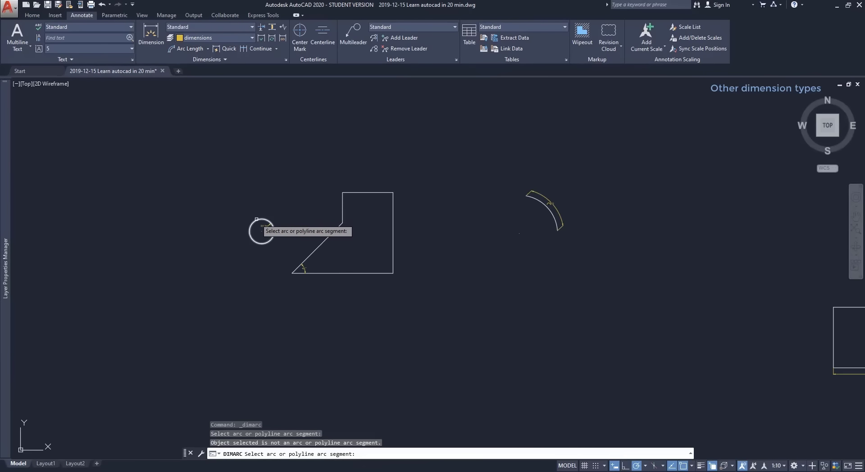
{"action": "left_click", "coordinate": [257, 220]}
{"action": "key", "text": "Escape"}
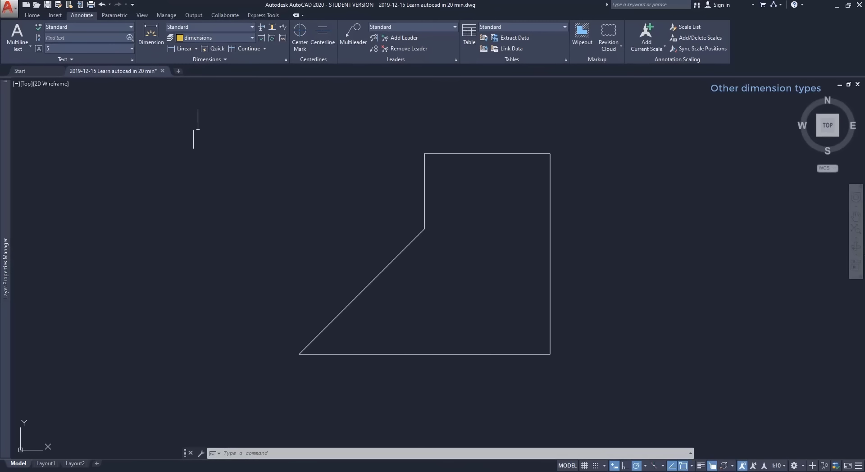
- Use the general Dimension command to dimension the sloped edge and the short vertical edge above it, placing both dimensions outside the shape
{"action": "left_click", "coordinate": [151, 34]}
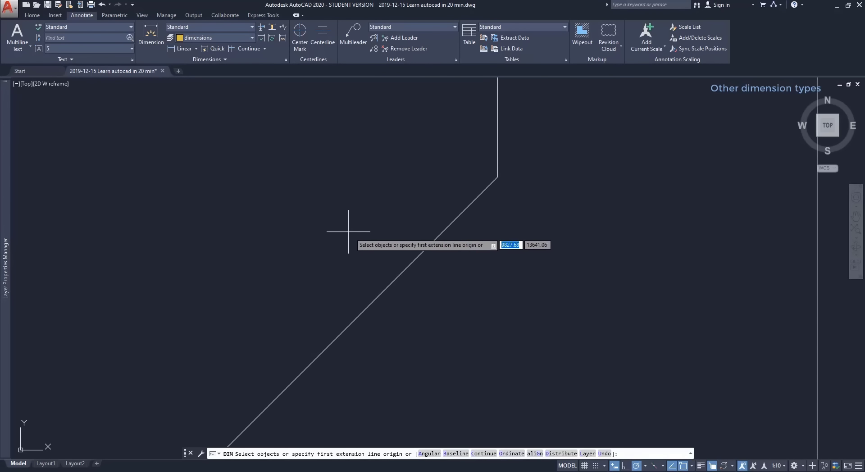
{"action": "key", "text": "Return"}
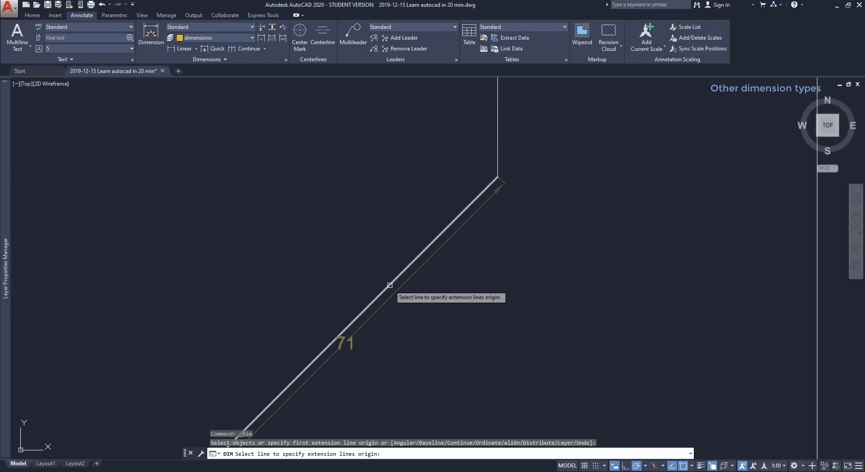
{"action": "left_click", "coordinate": [389, 285]}
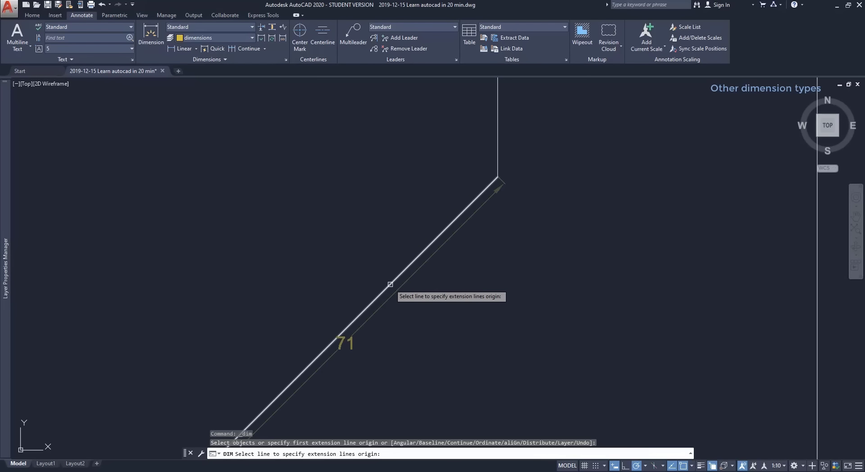
{"action": "left_click", "coordinate": [377, 272]}
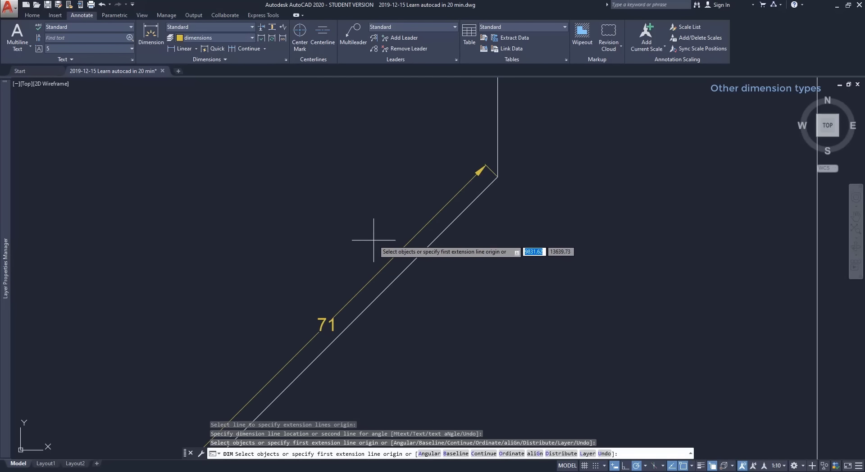
{"action": "left_click", "coordinate": [496, 139]}
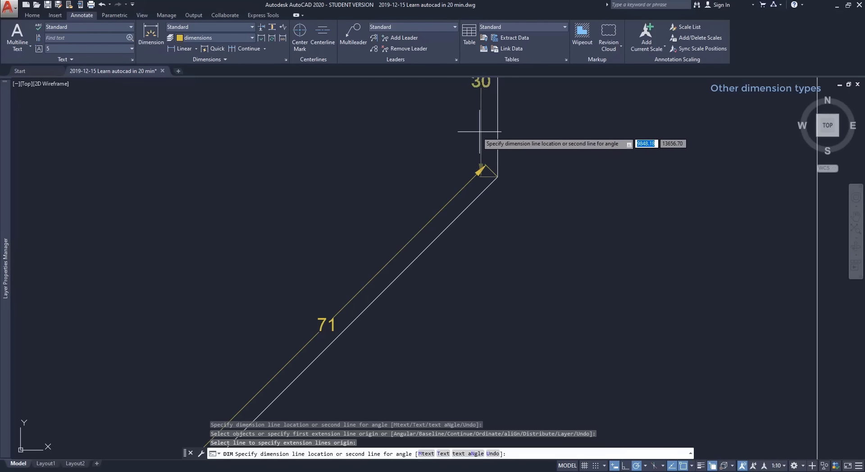
{"action": "left_click", "coordinate": [474, 135]}
- Dimension the shape's top edge just above it and its bottom edge just below it
{"action": "scroll", "coordinate": [399, 160], "scroll_direction": "down", "scroll_amount": 3}
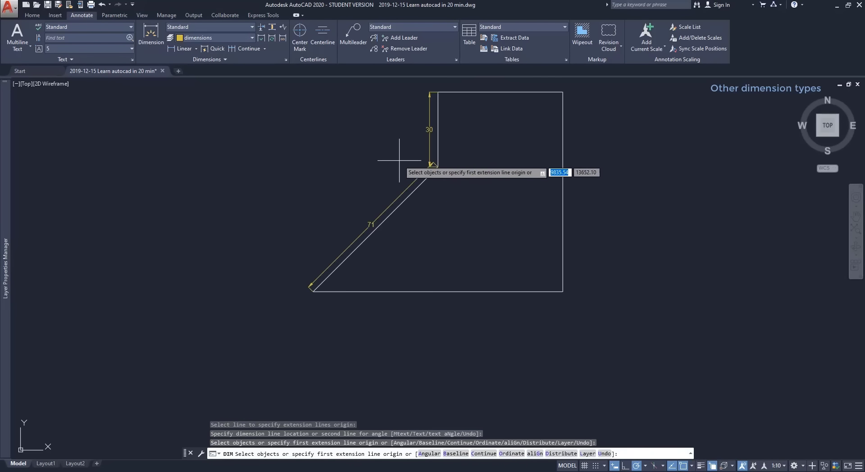
{"action": "left_click", "coordinate": [481, 93]}
{"action": "left_click", "coordinate": [486, 84]}
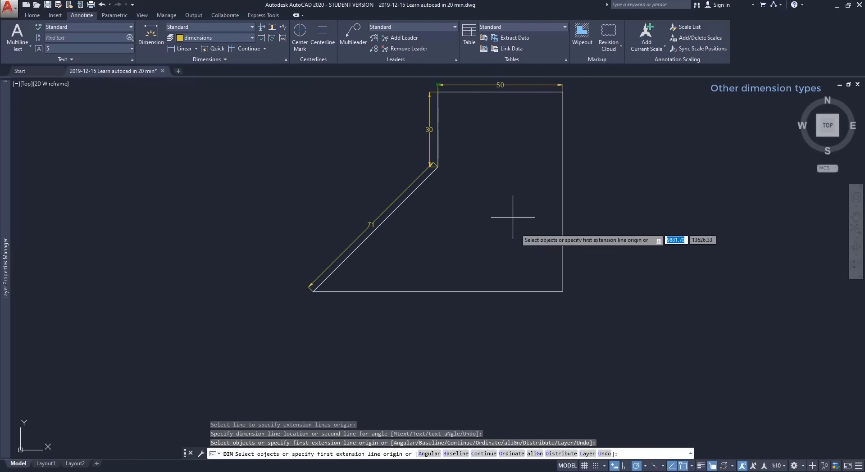
{"action": "left_click", "coordinate": [500, 291]}
{"action": "left_click", "coordinate": [499, 305]}
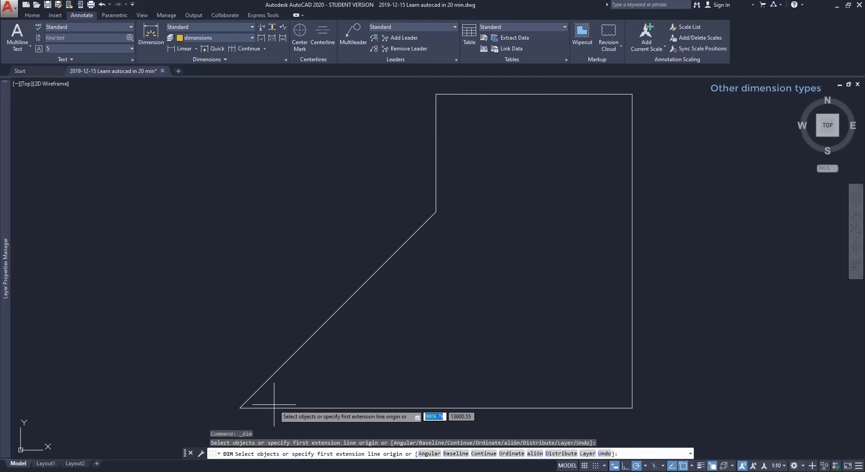
- Add an angular dimension between the bottom and sloped edges using the Dimension command's Angular option, placing its arc inside the lower-left corner
{"action": "type", "text": "a"}
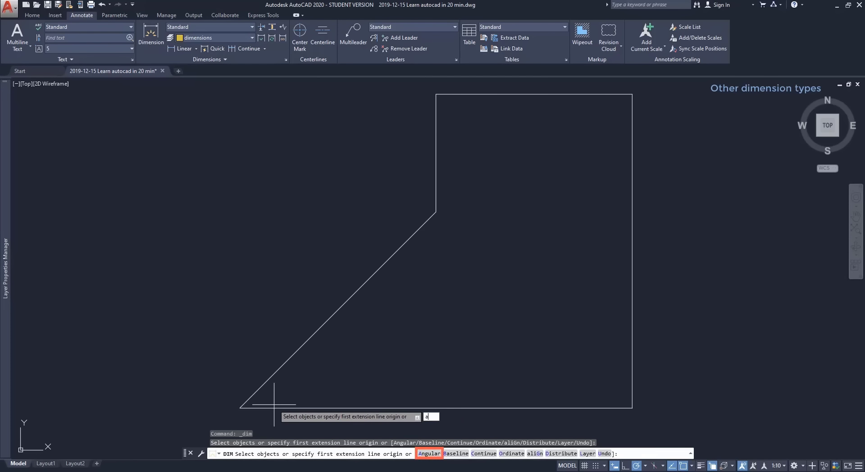
{"action": "key", "text": "Return"}
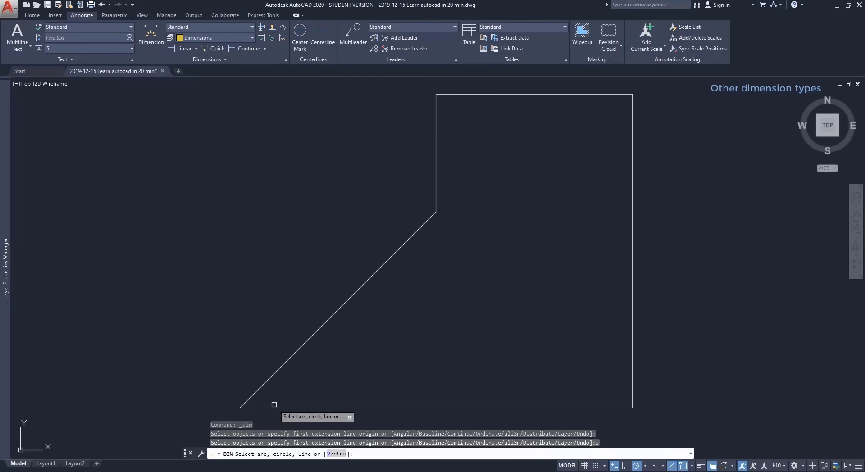
{"action": "left_click", "coordinate": [274, 405]}
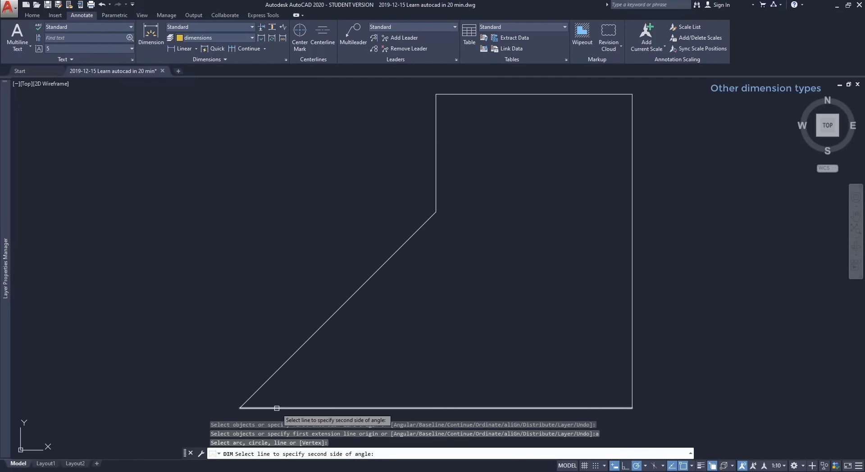
{"action": "left_click", "coordinate": [272, 373]}
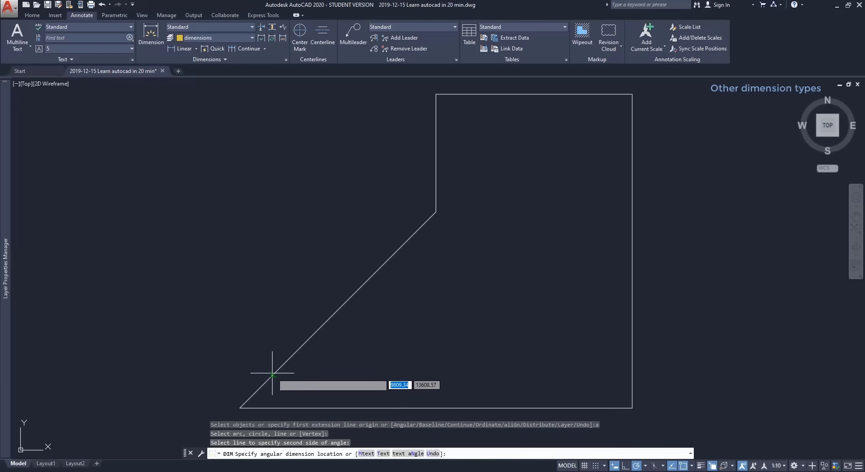
{"action": "left_click", "coordinate": [308, 375]}
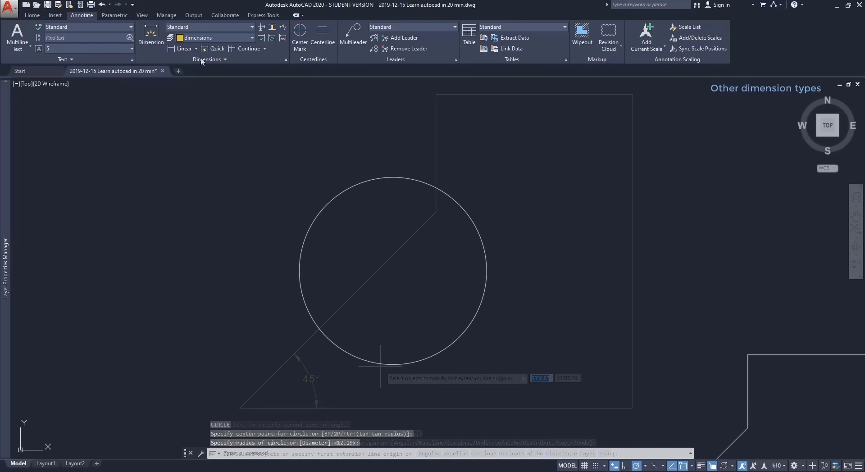
- Add a diameter dimension to the large circle with the Dimension command, placing its text outside the circle's upper left
{"action": "left_click", "coordinate": [149, 34]}
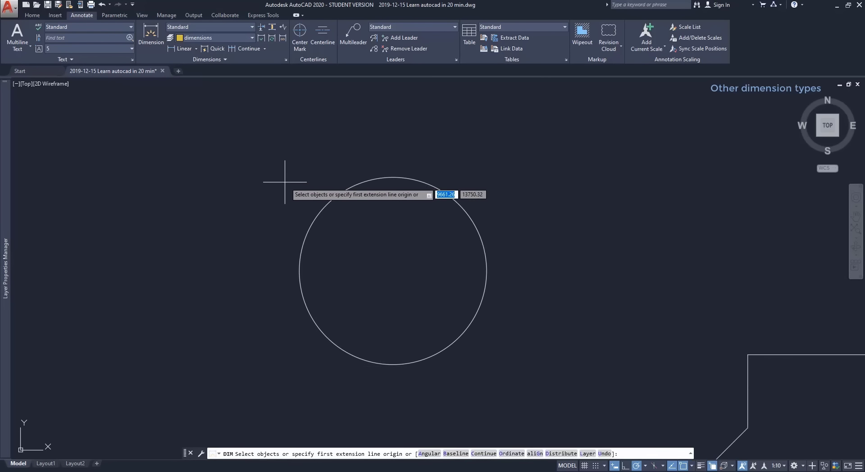
{"action": "left_click", "coordinate": [328, 201]}
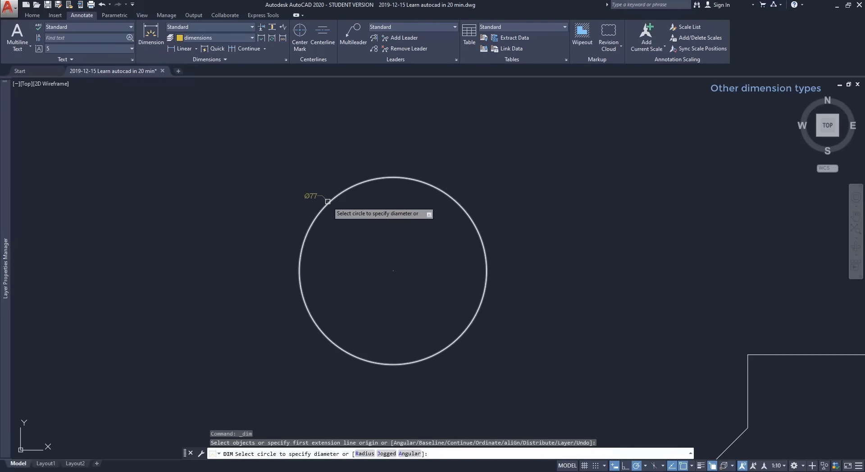
{"action": "left_click", "coordinate": [327, 201]}
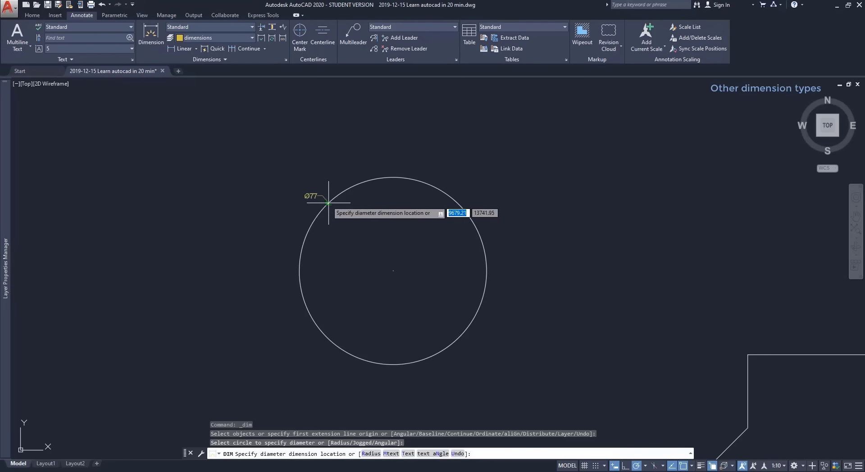
{"action": "left_click", "coordinate": [314, 178]}
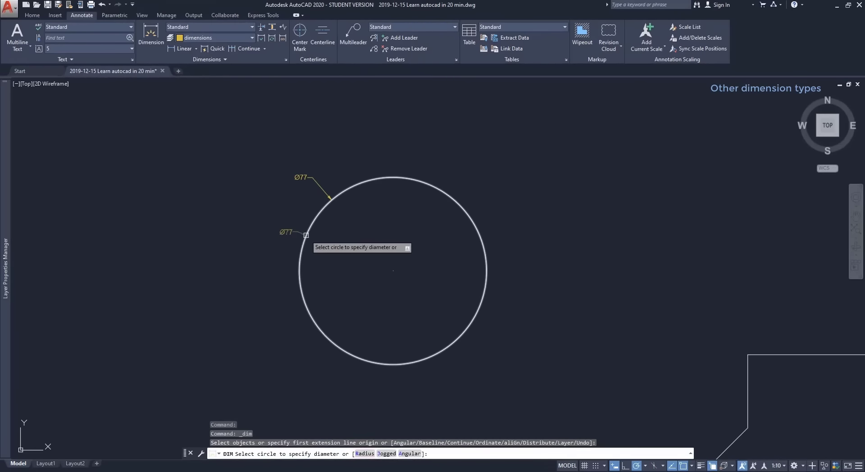
- Add a radius dimension to the large circle using the Dimension command's Radius option, placing it outside the circle's left side
{"action": "type", "text": "r"}
{"action": "key", "text": "Return"}
{"action": "left_click", "coordinate": [306, 234]}
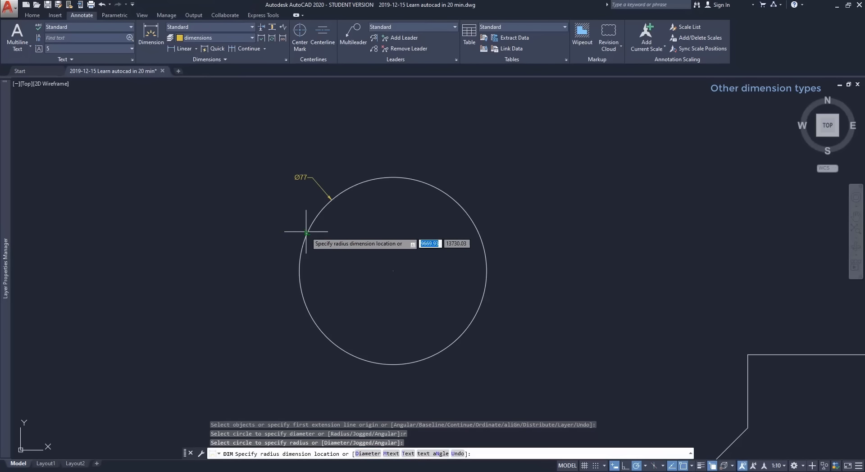
{"action": "left_click", "coordinate": [246, 249]}
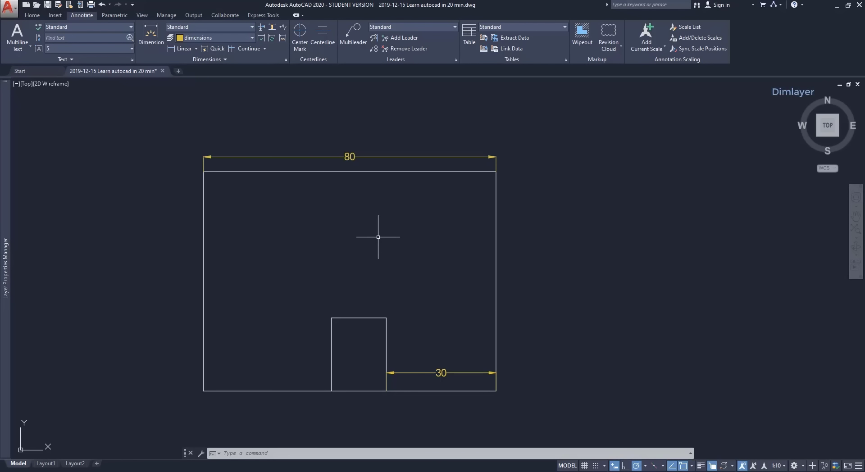
- Check the layer assigned to new dimensions and the current layer, and add a horizontal linear dimension in the empty space above the rectangle's upper-right corner
{"action": "left_click", "coordinate": [251, 39]}
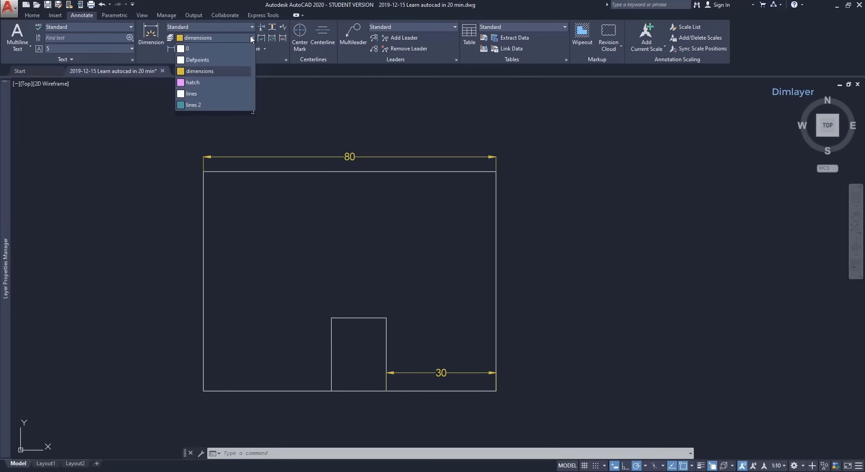
{"action": "left_click", "coordinate": [251, 39]}
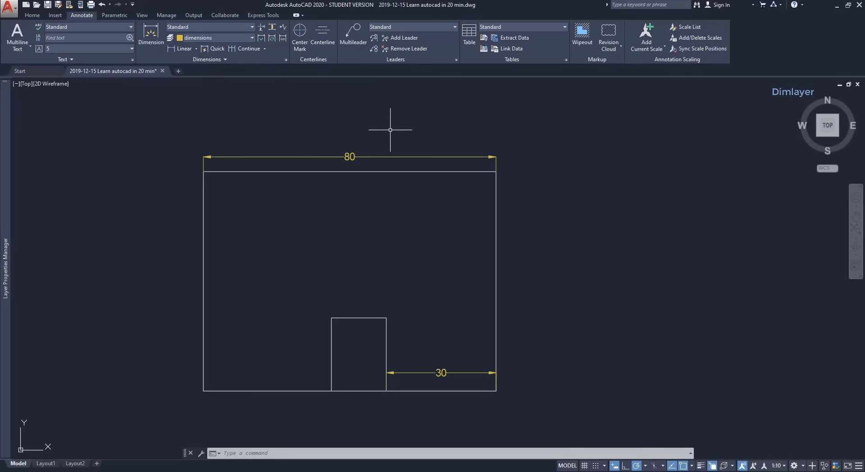
{"action": "left_click", "coordinate": [32, 15]}
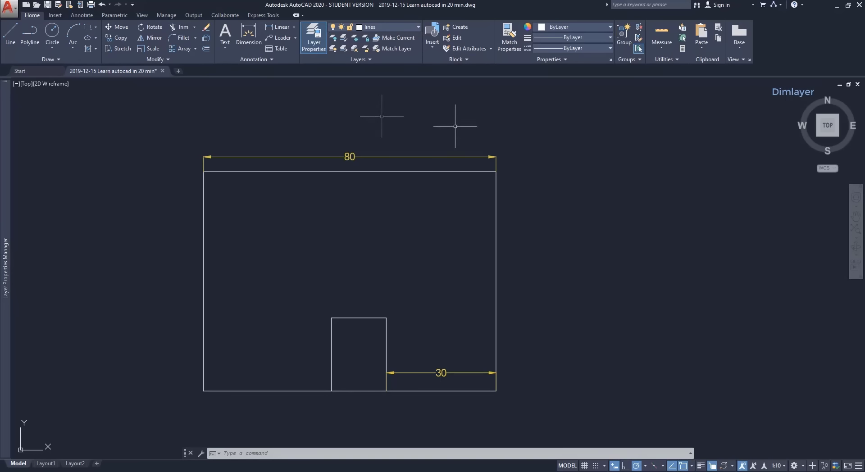
{"action": "type", "text": "d"}
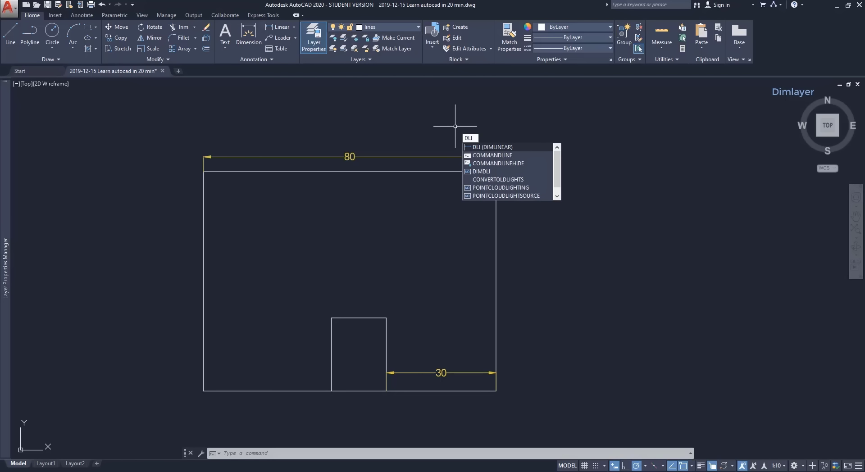
{"action": "key", "text": "Return"}
{"action": "left_click", "coordinate": [441, 127]}
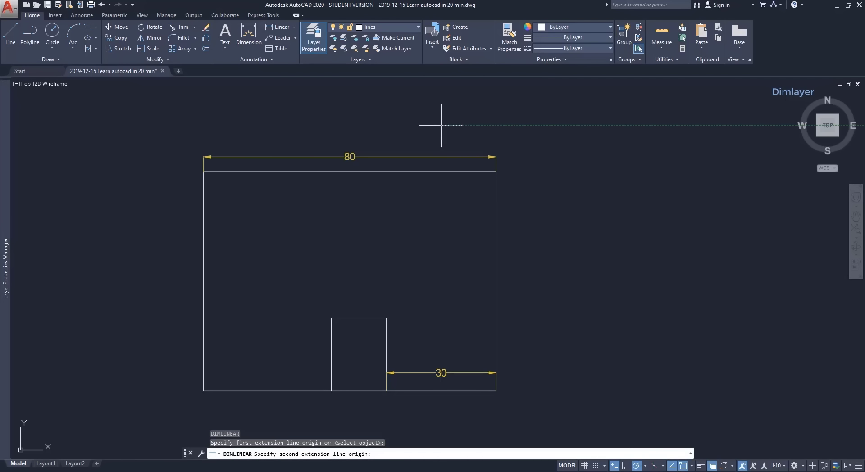
{"action": "left_click", "coordinate": [535, 124]}
{"action": "left_click", "coordinate": [539, 107]}
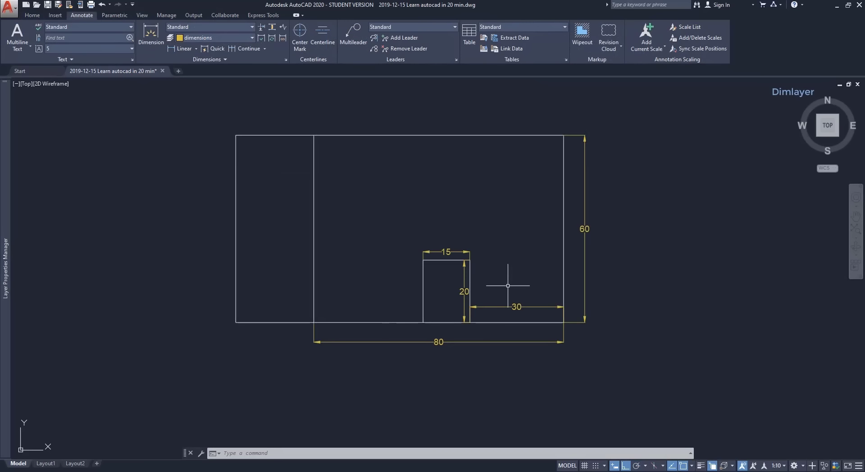
- Start a line and examine which points it snaps to on the right arrowhead of the 15 dimension
{"action": "type", "text": "L"}
{"action": "key", "text": "Return"}
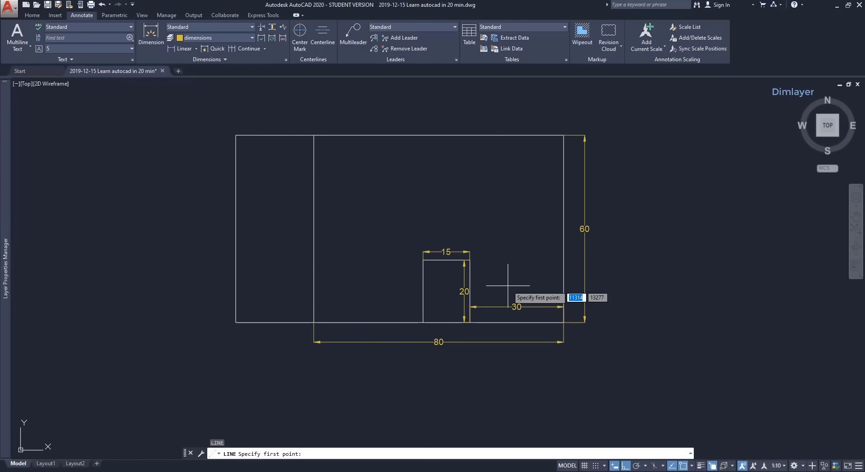
{"action": "scroll", "coordinate": [477, 268], "scroll_direction": "up", "scroll_amount": 8}
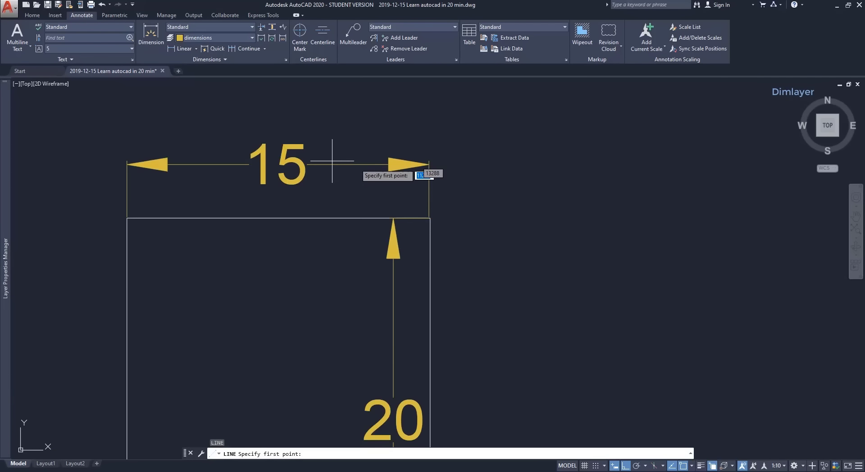
{"action": "scroll", "coordinate": [399, 168], "scroll_direction": "up", "scroll_amount": 6}
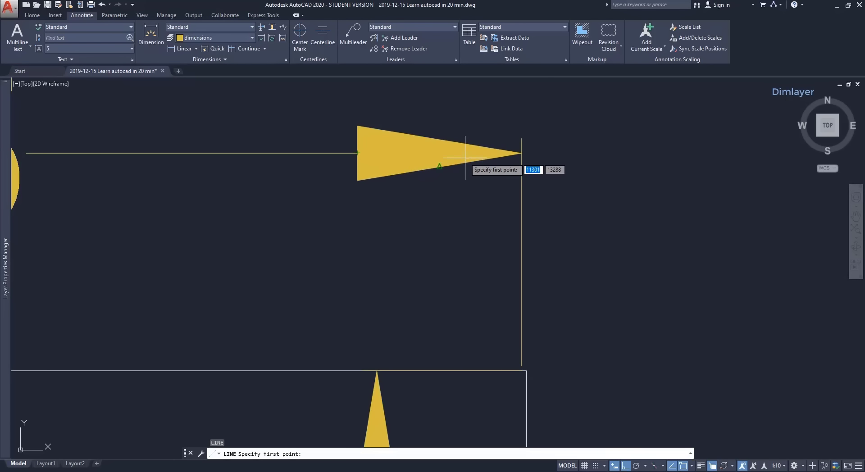
{"action": "scroll", "coordinate": [461, 159], "scroll_direction": "down", "scroll_amount": 2}
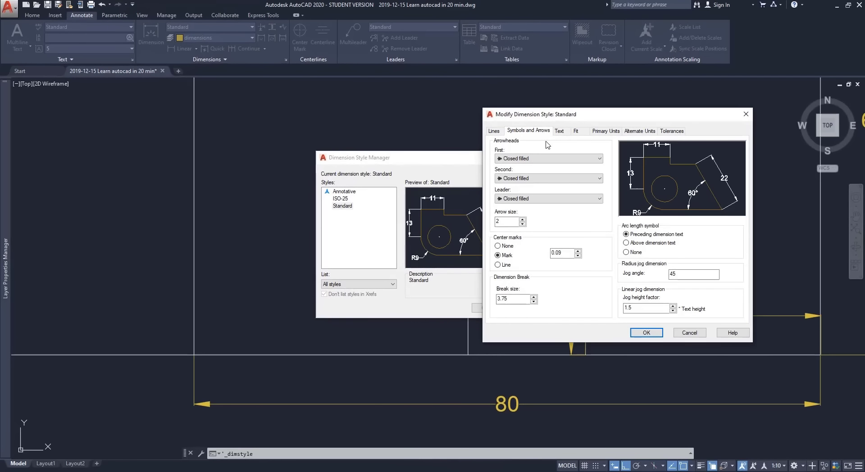
- Set the first arrowhead of the Standard dimension style to None
{"action": "left_click", "coordinate": [574, 160]}
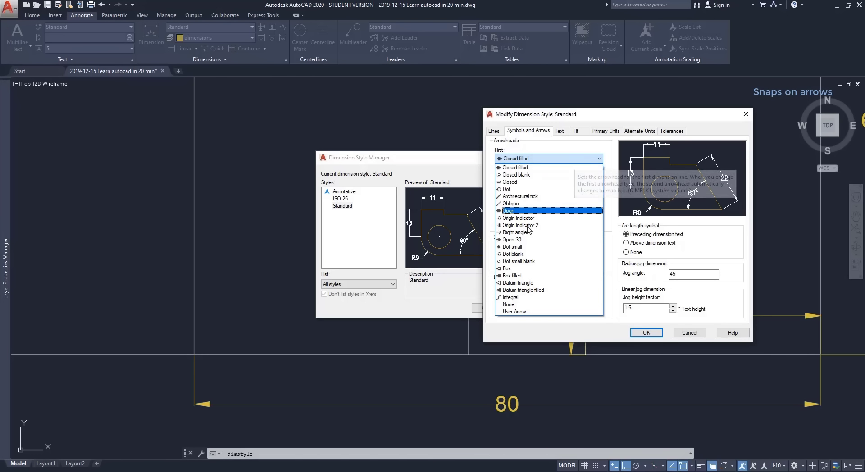
{"action": "left_click", "coordinate": [518, 304]}
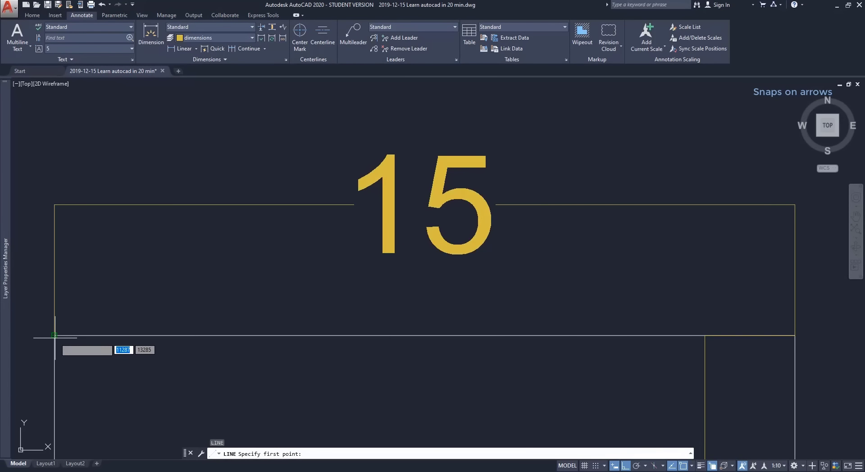
- Try starting a line snapped to the left end of the 15 dimension line and cancel it
{"action": "left_click", "coordinate": [54, 204]}
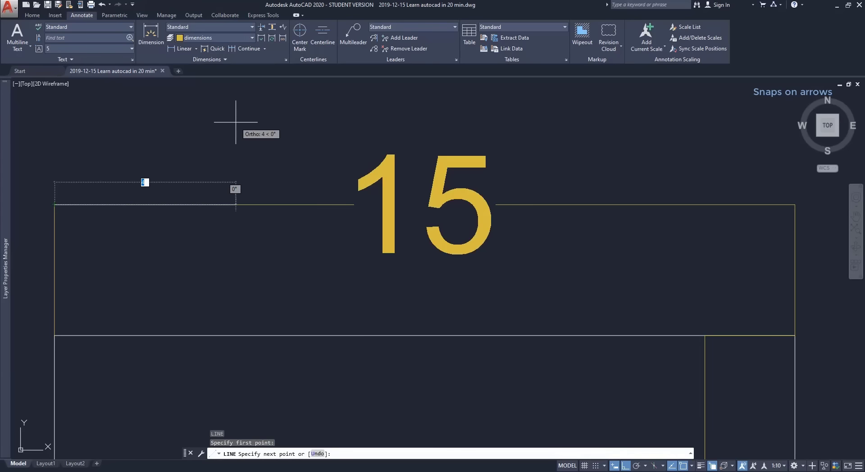
{"action": "key", "text": "Escape"}
{"action": "scroll", "coordinate": [244, 164], "scroll_direction": "down", "scroll_amount": 8}
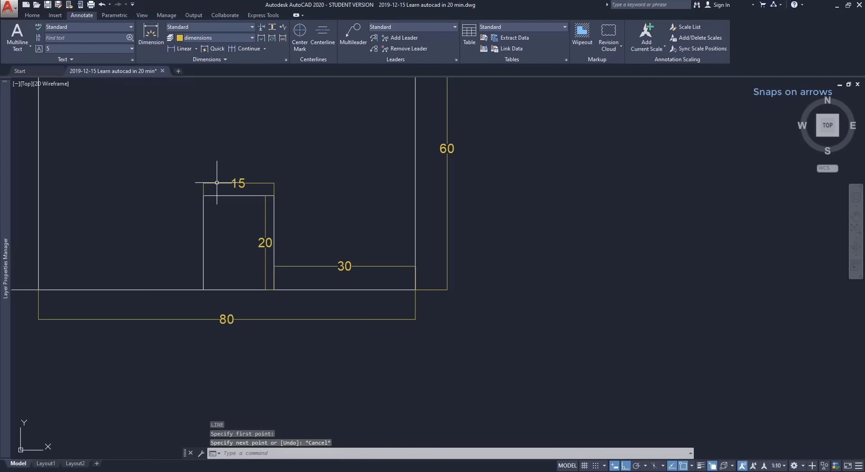
- Make Annotative the current dimension style and add a horizontal linear dimension above the shape's upper edge, between its two upper corners
{"action": "middle_click_drag", "start_coordinate": [313, 184], "coordinate": [470, 268]}
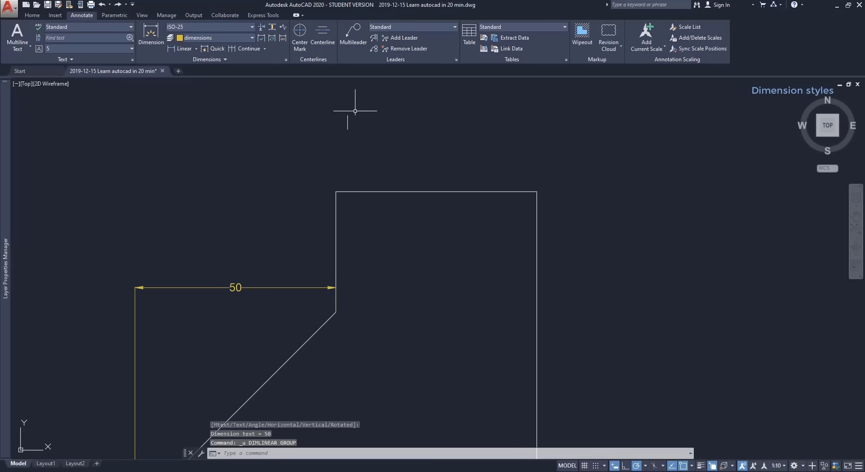
{"action": "left_click", "coordinate": [236, 27]}
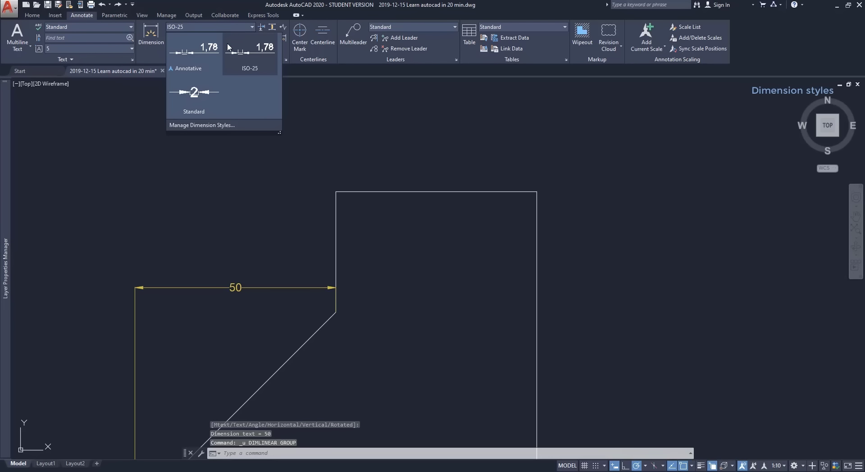
{"action": "left_click", "coordinate": [205, 62]}
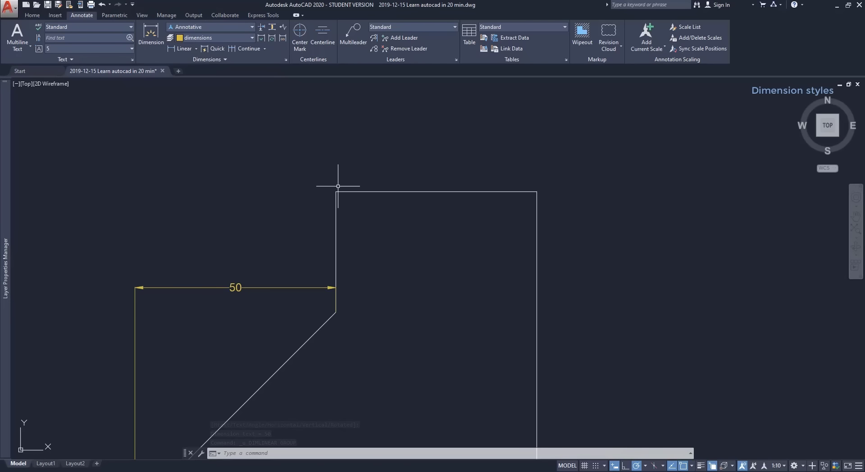
{"action": "left_click", "coordinate": [173, 48]}
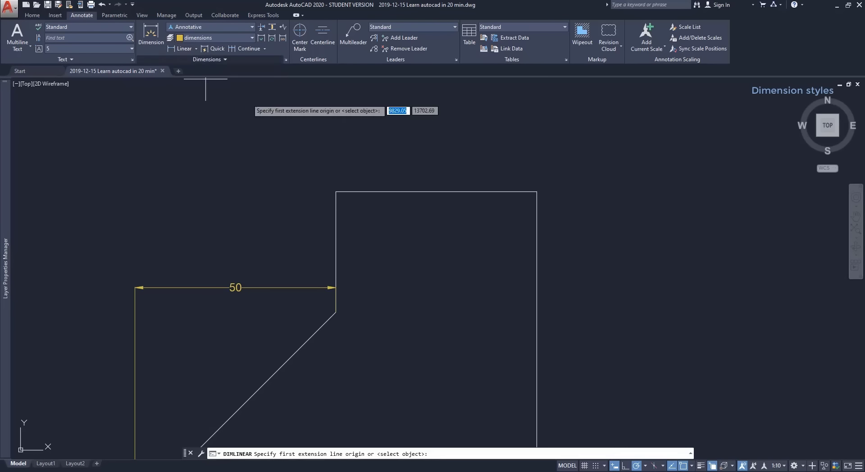
{"action": "left_click", "coordinate": [336, 191]}
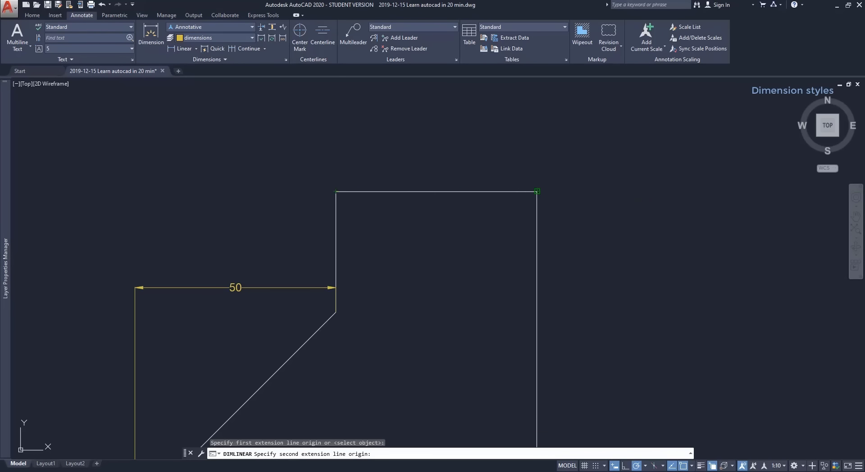
{"action": "left_click", "coordinate": [536, 191]}
{"action": "left_click", "coordinate": [431, 174]}
{"action": "scroll", "coordinate": [431, 188], "scroll_direction": "down", "scroll_amount": 2}
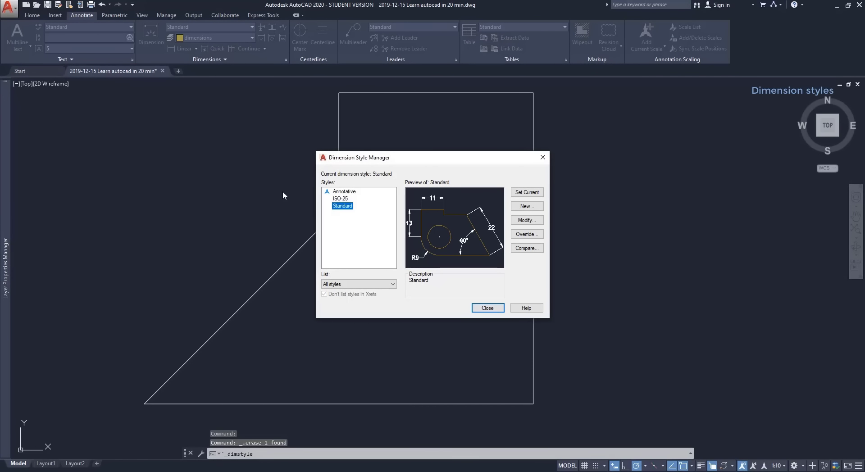
- Open the settings of the Annotative dimension style for modification in the Dimension Style Manager
{"action": "left_click", "coordinate": [527, 220]}
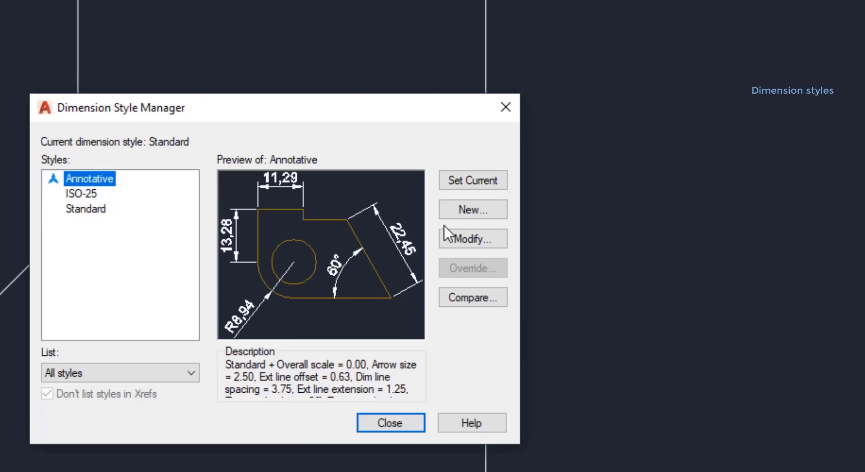
{"action": "left_click", "coordinate": [468, 239]}
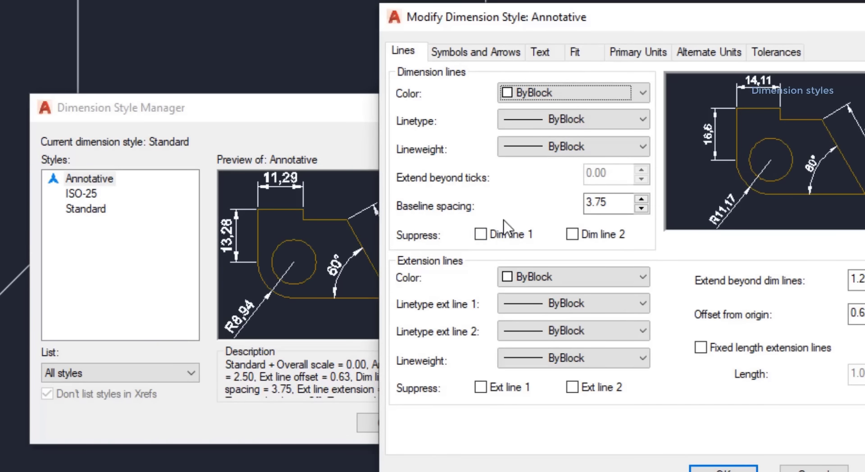